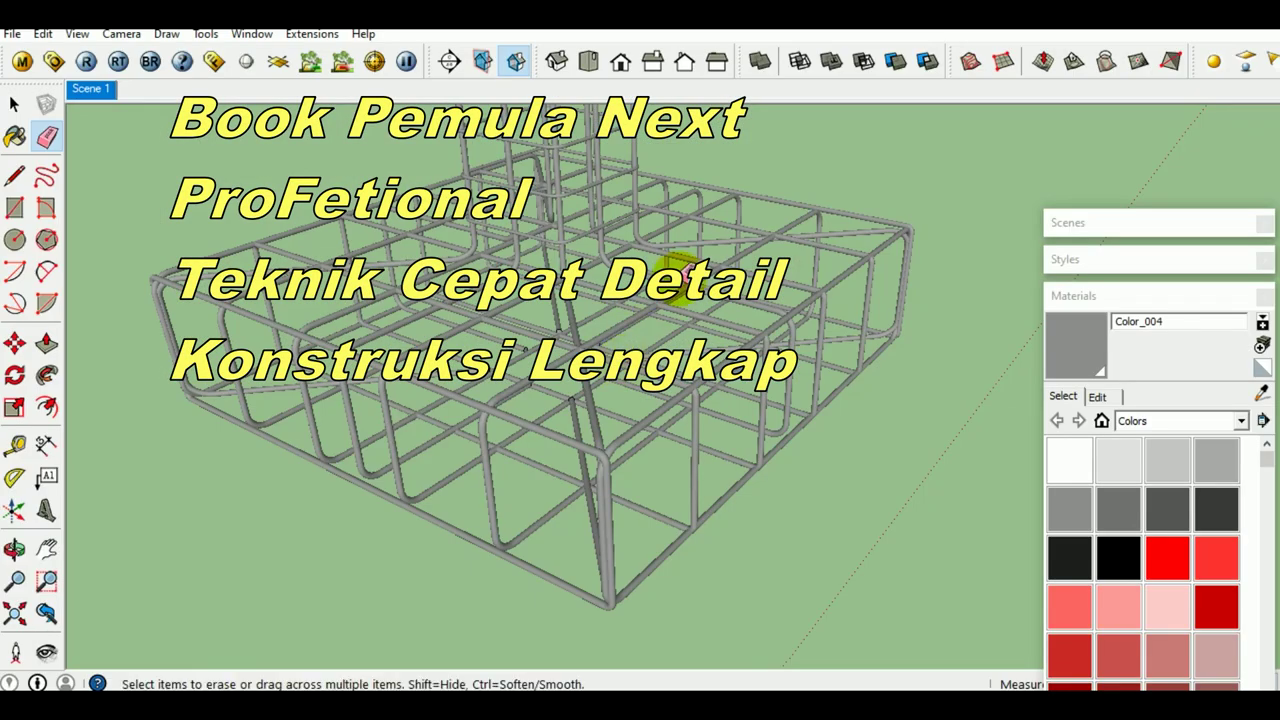
Step: Orbit and zoom around the finished rebar cage to show the column and footing
{"action": "mouse_move", "coordinate": [675, 320]}
{"action": "middle_mouse_down"}
{"action": "mouse_move", "coordinate": [668, 343]}
{"action": "mouse_move", "coordinate": [646, 334]}
{"action": "mouse_move", "coordinate": [899, 355]}
{"action": "middle_mouse_up"}
{"action": "scroll", "coordinate": [669, 352], "scroll_direction": "up", "scroll_amount": 3}
{"action": "scroll", "coordinate": [654, 362], "scroll_direction": "up", "scroll_amount": 2}
{"action": "mouse_move", "coordinate": [654, 362]}
{"action": "middle_mouse_down"}
{"action": "mouse_move", "coordinate": [657, 349]}
{"action": "mouse_move", "coordinate": [394, 314]}
{"action": "mouse_move", "coordinate": [751, 314]}
{"action": "mouse_move", "coordinate": [428, 342]}
{"action": "mouse_move", "coordinate": [903, 277]}
{"action": "mouse_move", "coordinate": [571, 283]}
{"action": "mouse_move", "coordinate": [814, 263]}
{"action": "mouse_move", "coordinate": [826, 427]}
{"action": "mouse_move", "coordinate": [749, 286]}
{"action": "mouse_move", "coordinate": [737, 420]}
{"action": "mouse_move", "coordinate": [742, 181]}
{"action": "mouse_move", "coordinate": [748, 286]}
{"action": "mouse_move", "coordinate": [766, 243]}
{"action": "mouse_move", "coordinate": [785, 378]}
{"action": "mouse_move", "coordinate": [754, 343]}
{"action": "mouse_move", "coordinate": [794, 194]}
{"action": "mouse_move", "coordinate": [780, 311]}
{"action": "mouse_move", "coordinate": [631, 326]}
{"action": "mouse_move", "coordinate": [466, 266]}
{"action": "mouse_move", "coordinate": [623, 443]}
{"action": "mouse_move", "coordinate": [563, 380]}
{"action": "mouse_move", "coordinate": [514, 243]}
{"action": "mouse_move", "coordinate": [503, 420]}
{"action": "mouse_move", "coordinate": [514, 405]}
{"action": "mouse_move", "coordinate": [497, 271]}
{"action": "middle_mouse_up"}
{"action": "scroll", "coordinate": [624, 450], "scroll_direction": "up", "scroll_amount": 2}
{"action": "scroll", "coordinate": [586, 457], "scroll_direction": "up", "scroll_amount": 2}
{"action": "scroll", "coordinate": [600, 443], "scroll_direction": "up", "scroll_amount": 3}
{"action": "mouse_move", "coordinate": [600, 443]}
{"action": "middle_mouse_down"}
{"action": "mouse_move", "coordinate": [716, 273]}
{"action": "mouse_move", "coordinate": [823, 194]}
{"action": "mouse_move", "coordinate": [923, 191]}
{"action": "middle_mouse_up"}
{"action": "scroll", "coordinate": [823, 194], "scroll_direction": "down", "scroll_amount": 3}
{"action": "scroll", "coordinate": [620, 266], "scroll_direction": "down", "scroll_amount": 2}
{"action": "mouse_move", "coordinate": [620, 266]}
{"action": "middle_mouse_down"}
{"action": "mouse_move", "coordinate": [908, 391]}
{"action": "mouse_move", "coordinate": [820, 294]}
{"action": "mouse_move", "coordinate": [794, 349]}
{"action": "middle_mouse_up"}
{"action": "scroll", "coordinate": [740, 325], "scroll_direction": "down", "scroll_amount": 2}
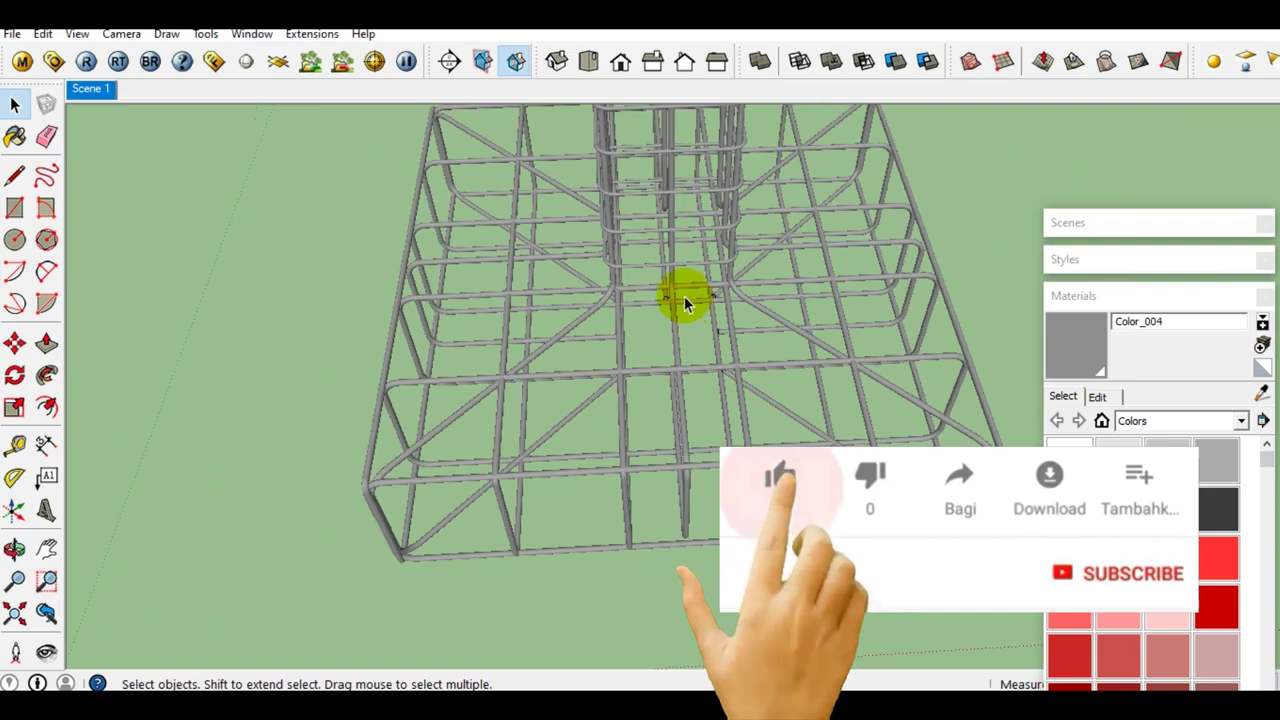
{"action": "scroll", "coordinate": [686, 309], "scroll_direction": "down", "scroll_amount": 2}
{"action": "mouse_move", "coordinate": [670, 225]}
{"action": "middle_mouse_down"}
{"action": "mouse_move", "coordinate": [634, 271]}
{"action": "mouse_move", "coordinate": [880, 334]}
{"action": "mouse_move", "coordinate": [795, 345]}
{"action": "mouse_move", "coordinate": [771, 186]}
{"action": "mouse_move", "coordinate": [700, 357]}
{"action": "mouse_move", "coordinate": [714, 371]}
{"action": "mouse_move", "coordinate": [845, 268]}
{"action": "mouse_move", "coordinate": [863, 186]}
{"action": "mouse_move", "coordinate": [905, 460]}
{"action": "mouse_move", "coordinate": [426, 503]}
{"action": "mouse_move", "coordinate": [749, 277]}
{"action": "mouse_move", "coordinate": [340, 374]}
{"action": "mouse_move", "coordinate": [790, 340]}
{"action": "mouse_move", "coordinate": [760, 300]}
{"action": "middle_mouse_up"}
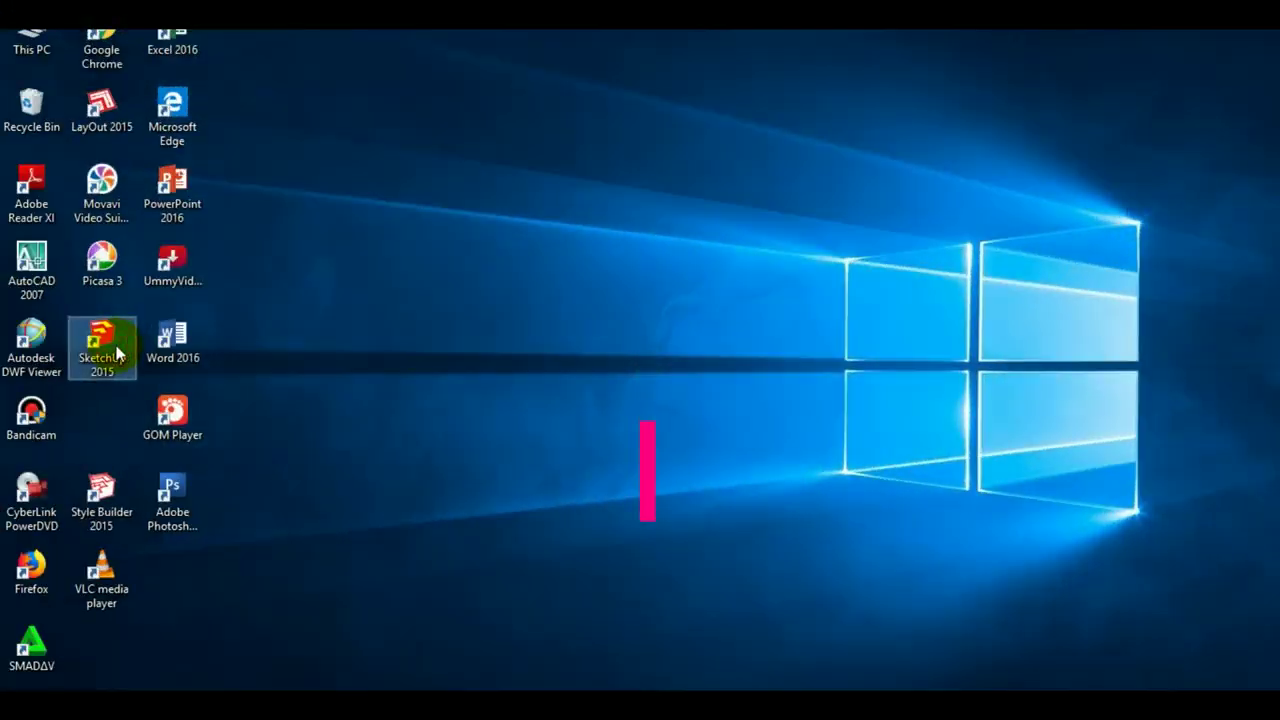
Step: Launch SketchUp 2015, apply the Simple Style, review its edge settings, and collapse the Styles tray
{"action": "double_click", "coordinate": [117, 352]}
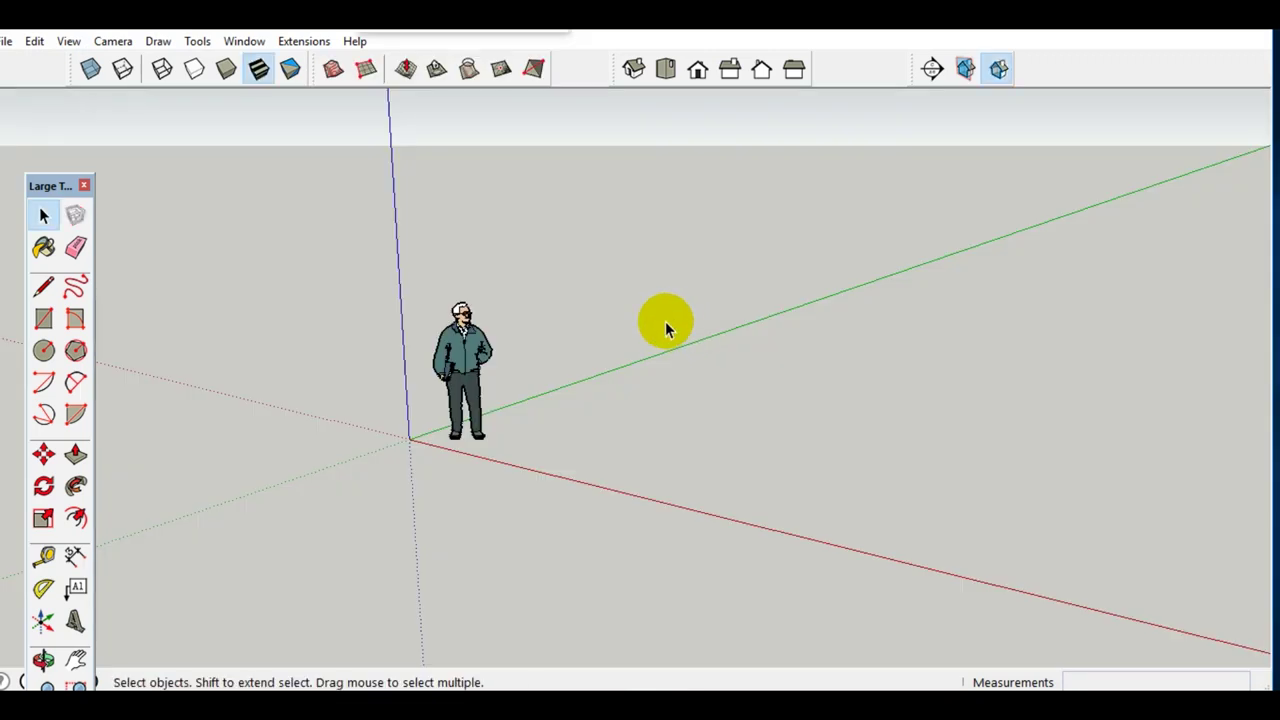
{"action": "left_click", "coordinate": [266, 44]}
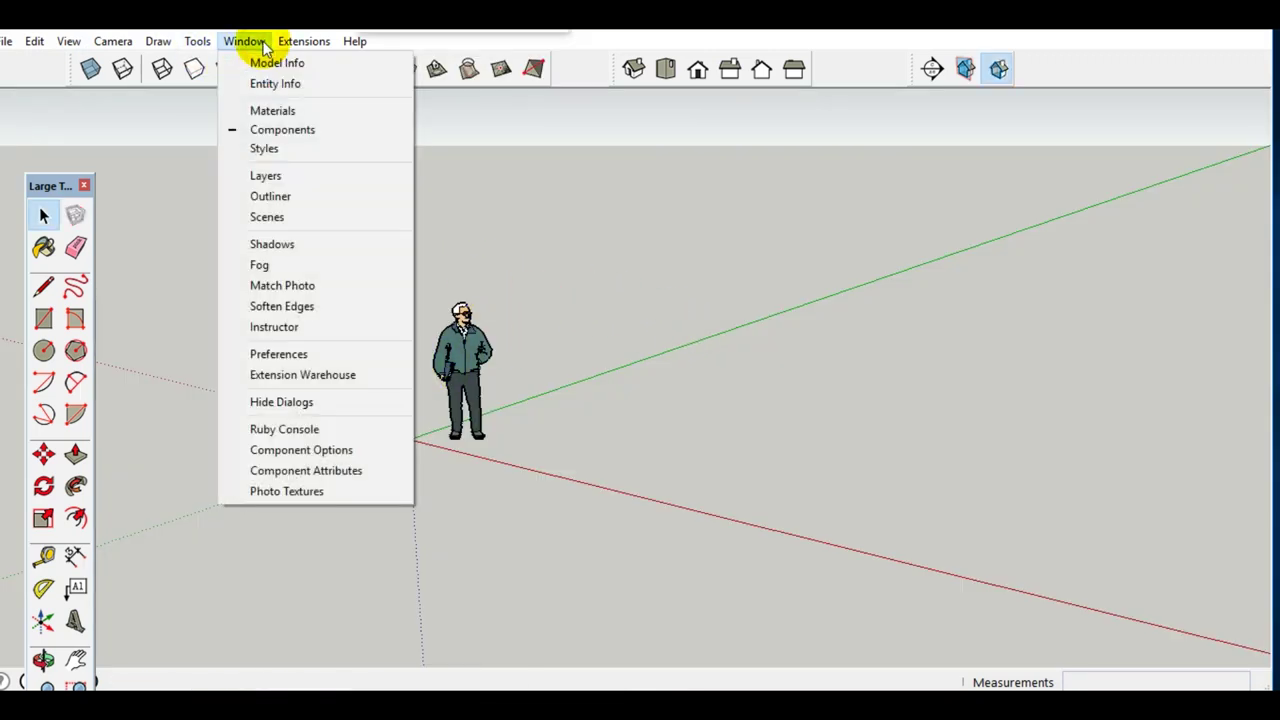
{"action": "left_click", "coordinate": [284, 143]}
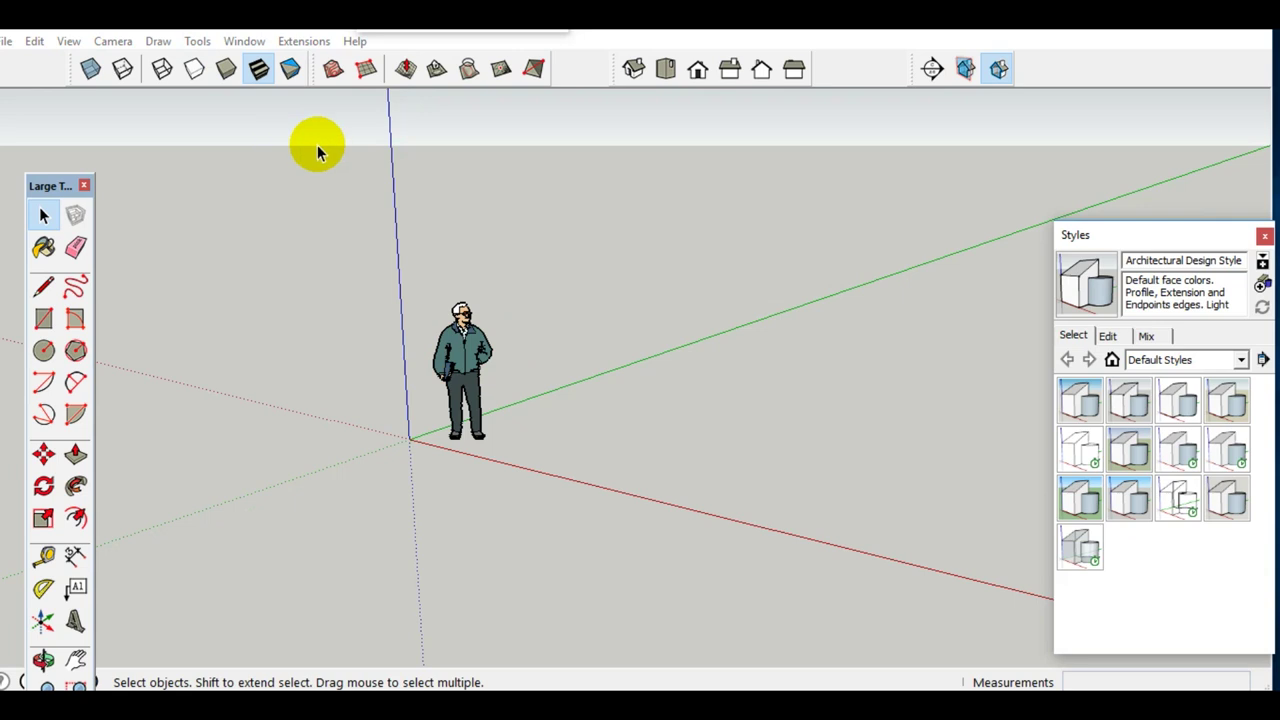
{"action": "left_click", "coordinate": [1082, 497]}
{"action": "left_click", "coordinate": [1107, 335]}
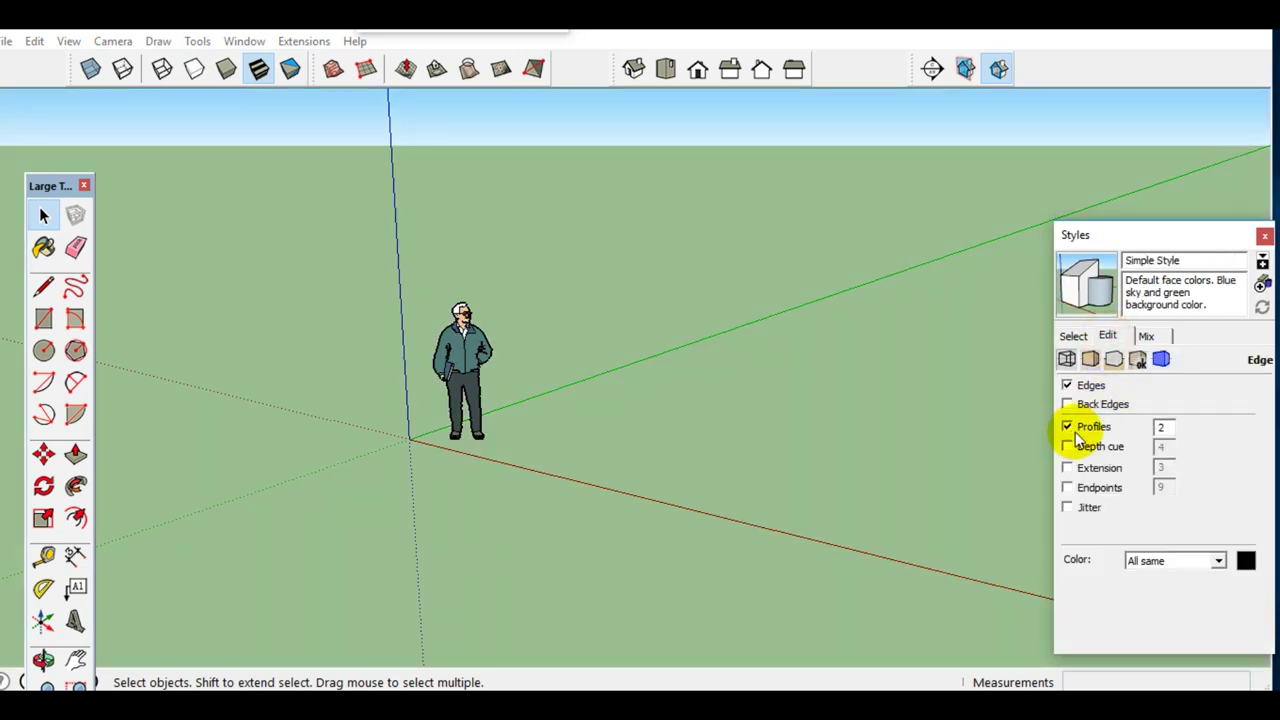
{"action": "left_click", "coordinate": [1127, 243]}
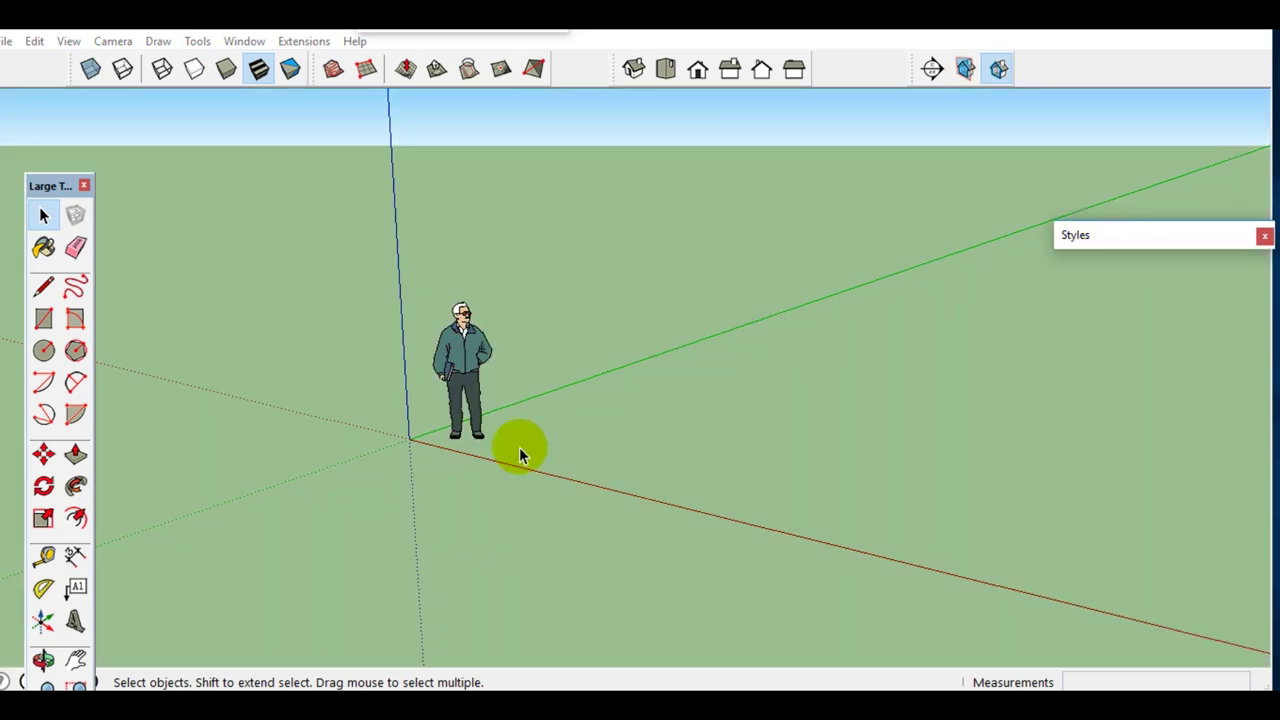
Step: Draw a large rectangle from the origin and make it a group
{"action": "key", "text": "r"}
{"action": "left_click", "coordinate": [410, 440]}
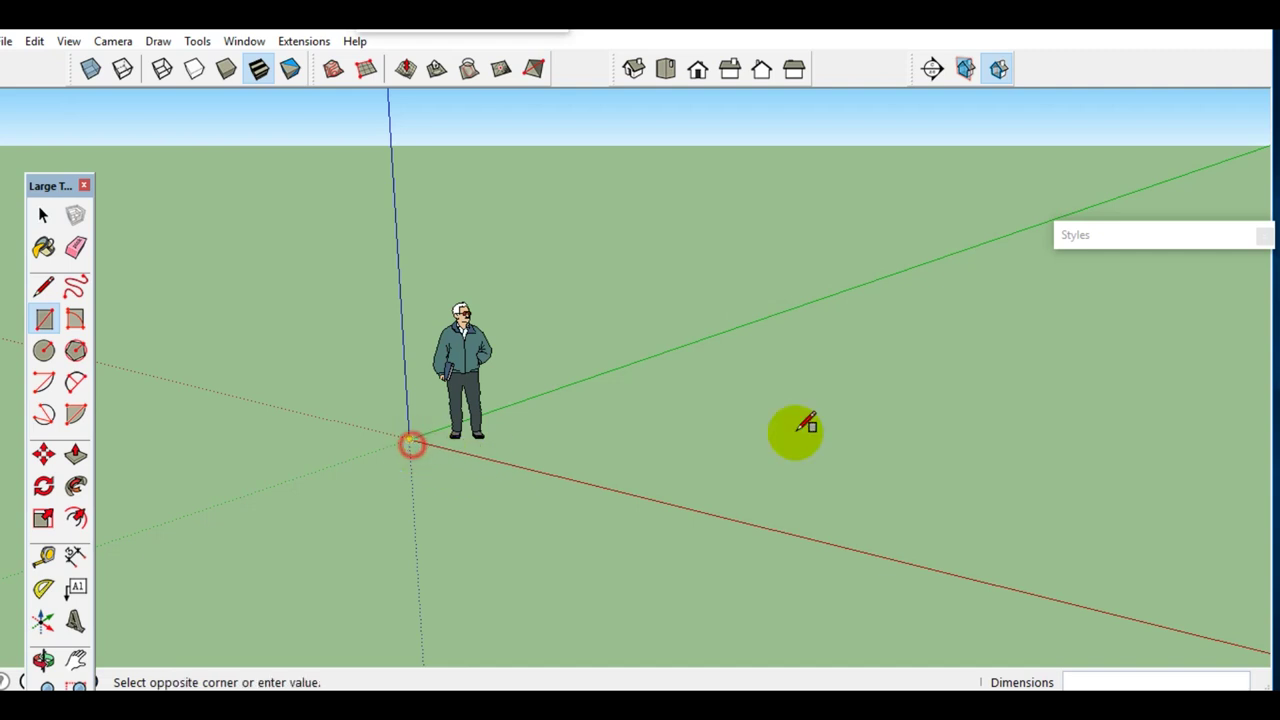
{"action": "left_click", "coordinate": [1253, 283]}
{"action": "key", "text": "space"}
{"action": "left_click", "coordinate": [826, 400]}
{"action": "right_click", "coordinate": [826, 400]}
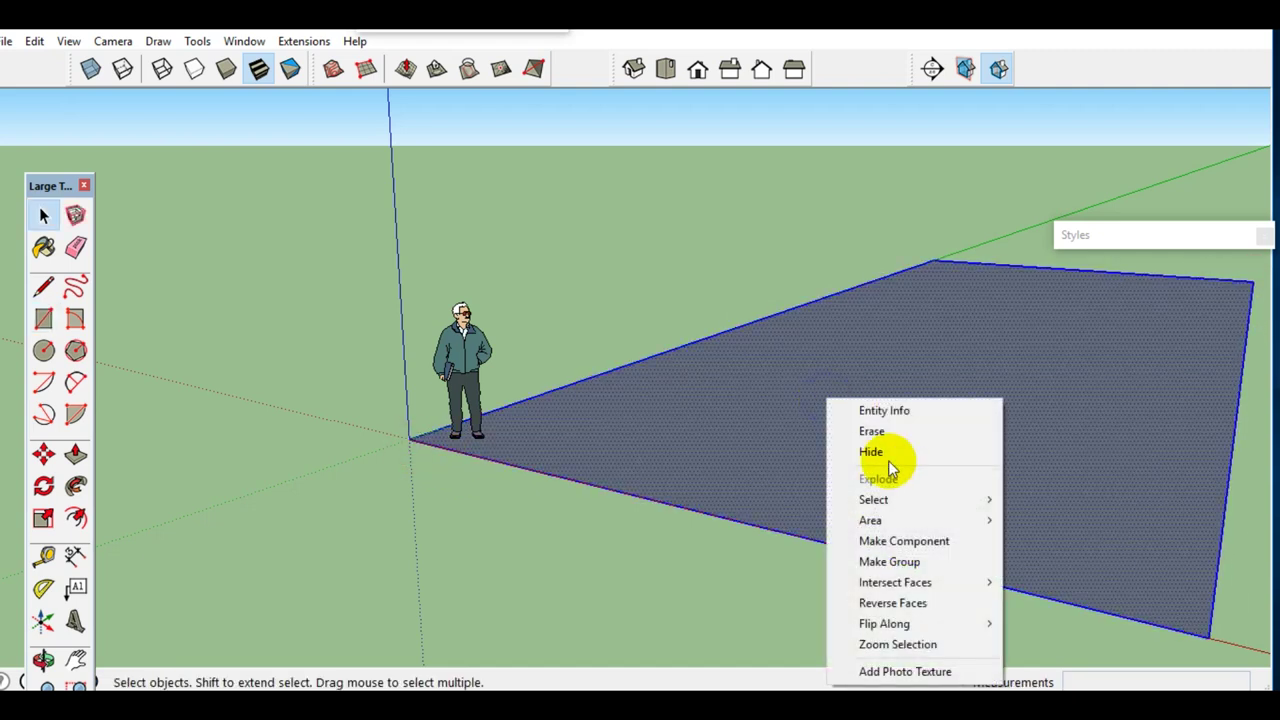
{"action": "left_click", "coordinate": [889, 562]}
Step: Delete the person figure, view the face from the top, then orbit back to perspective
{"action": "left_click", "coordinate": [478, 378]}
{"action": "key", "text": "Delete"}
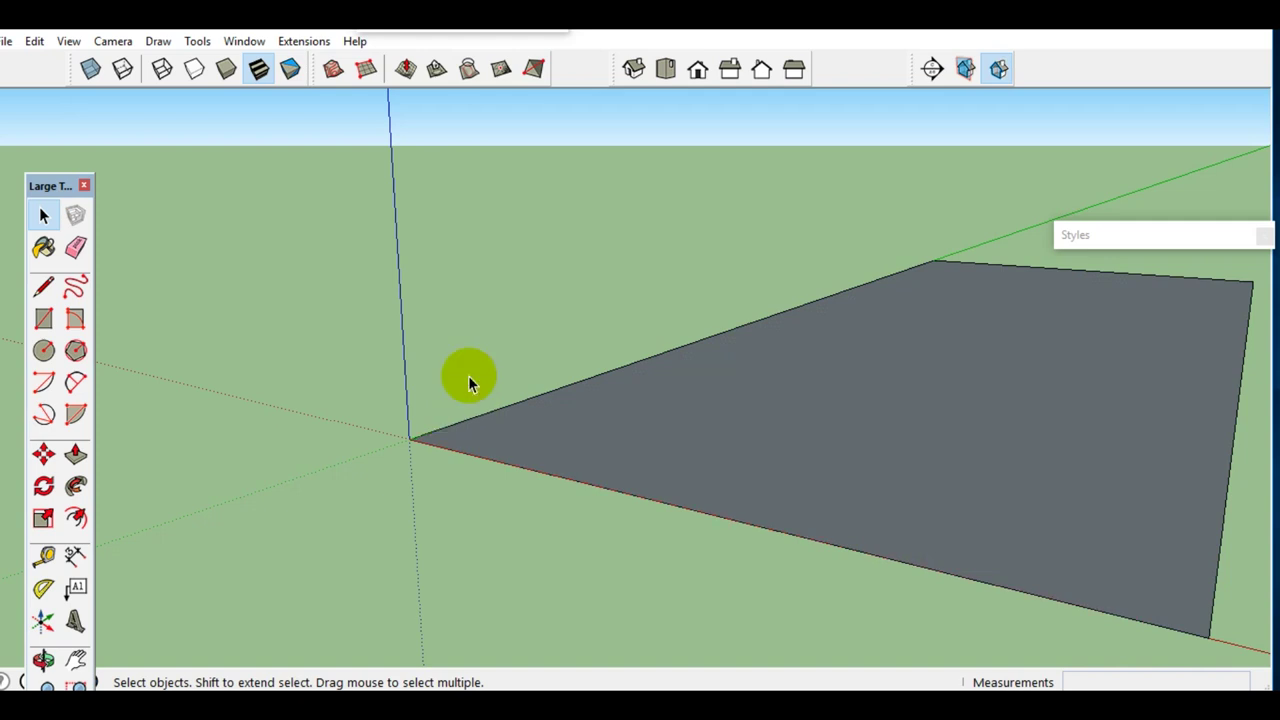
{"action": "left_click", "coordinate": [666, 70]}
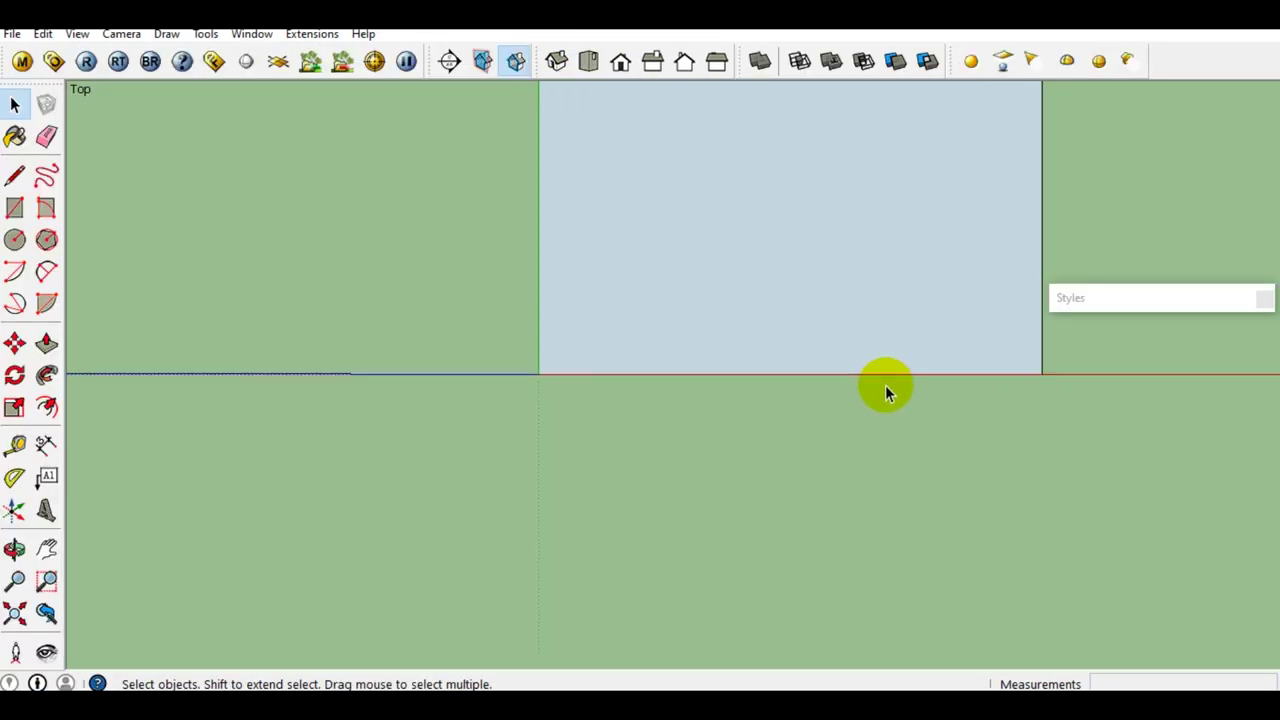
{"action": "mouse_move", "coordinate": [885, 389]}
{"action": "middle_mouse_down"}
{"action": "mouse_move", "coordinate": [629, 232]}
{"action": "mouse_move", "coordinate": [614, 414]}
{"action": "middle_mouse_up"}
{"action": "scroll", "coordinate": [594, 417], "scroll_direction": "up", "scroll_amount": 2}
{"action": "key", "text": "l"}
{"action": "scroll", "coordinate": [580, 420], "scroll_direction": "up", "scroll_amount": 2}
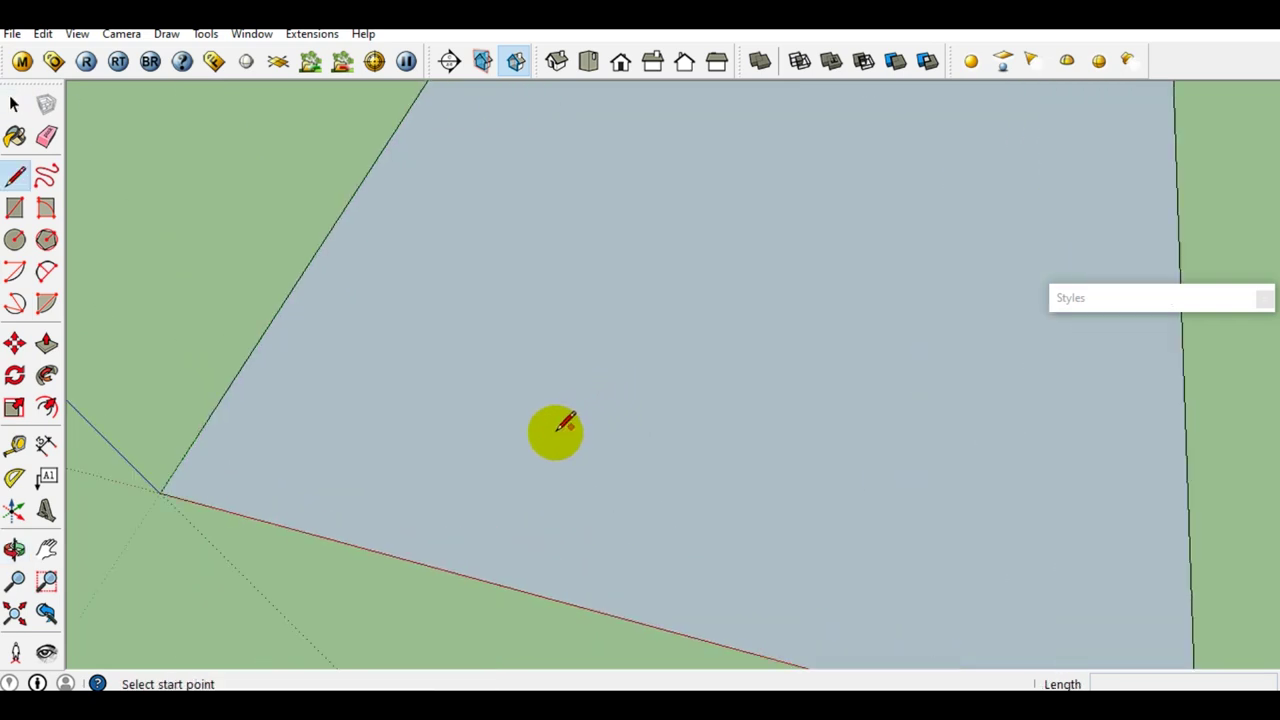
Step: Draw two 270 mm line legs and close them into a square with the Rectangle tool
{"action": "scroll", "coordinate": [567, 423], "scroll_direction": "up", "scroll_amount": 2}
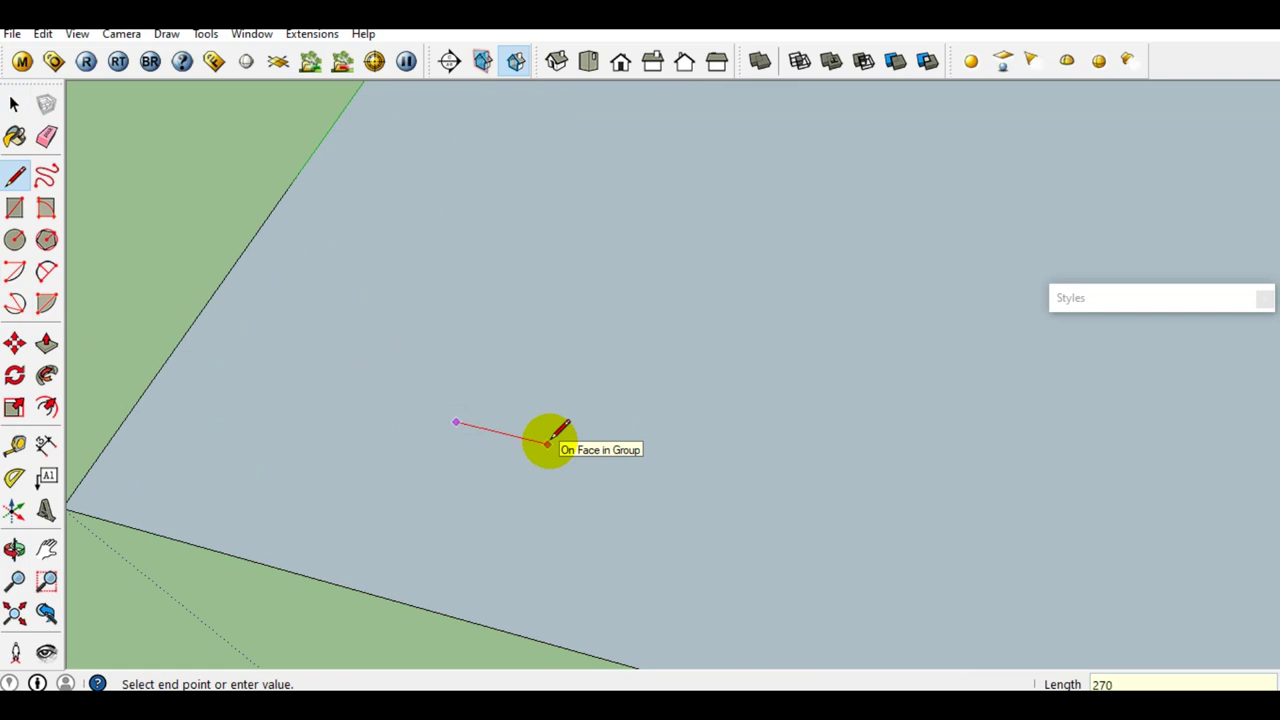
{"action": "key", "text": "space"}
{"action": "mouse_move", "coordinate": [551, 437]}
{"action": "middle_mouse_down"}
{"action": "mouse_move", "coordinate": [529, 323]}
{"action": "mouse_move", "coordinate": [523, 443]}
{"action": "mouse_move", "coordinate": [447, 529]}
{"action": "middle_mouse_up"}
{"action": "key", "text": "l"}
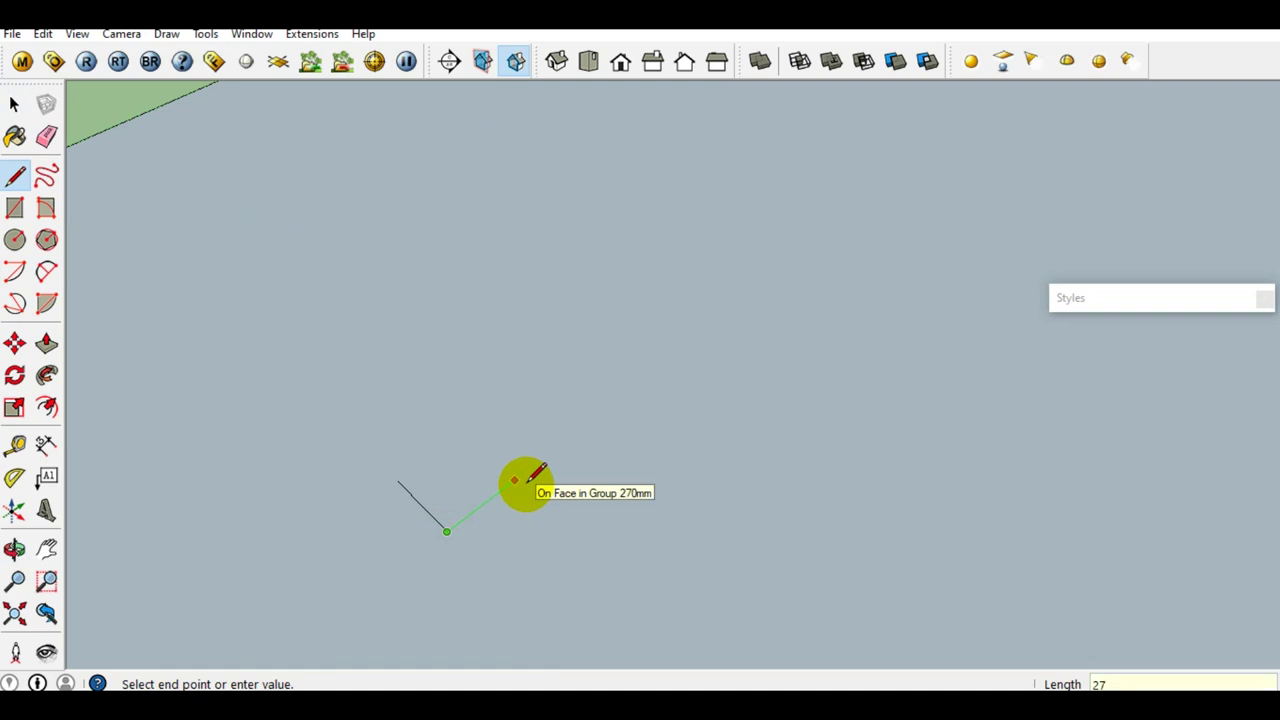
{"action": "left_click", "coordinate": [513, 481]}
{"action": "middle_click_drag", "start_coordinate": [486, 346], "coordinate": [509, 431]}
{"action": "key", "text": "r"}
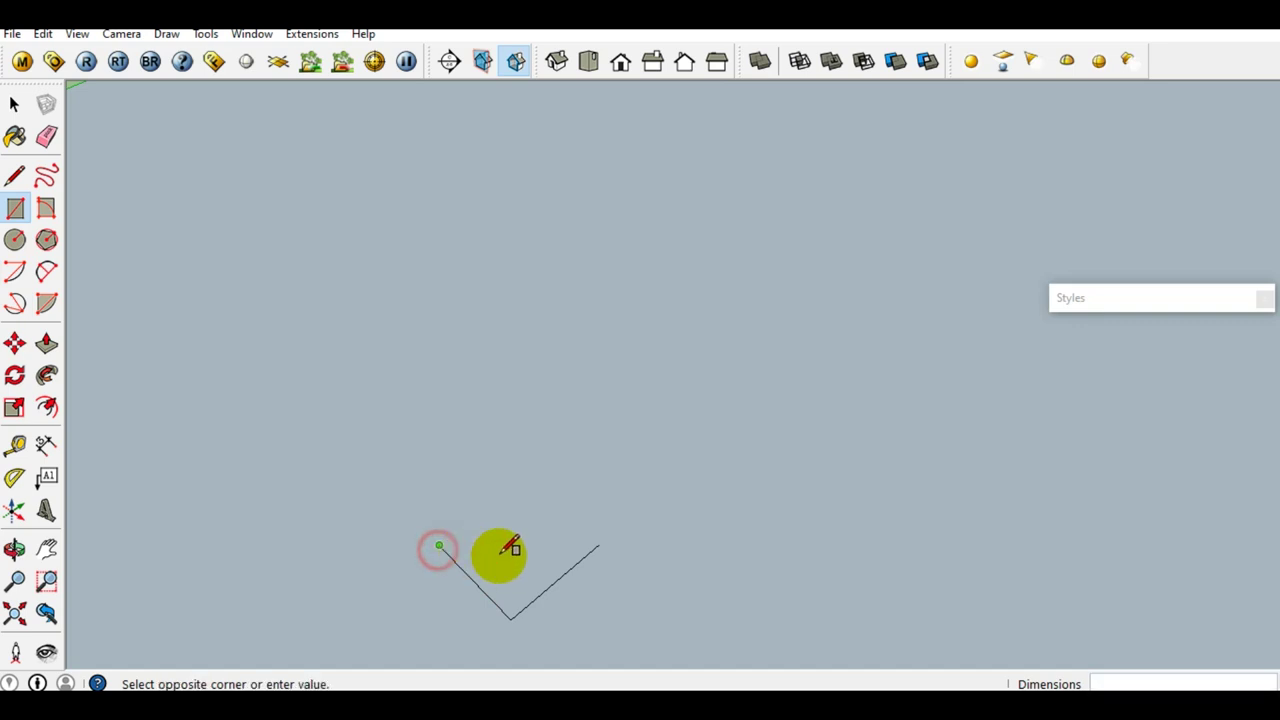
{"action": "left_click", "coordinate": [626, 542]}
{"action": "key", "text": "space"}
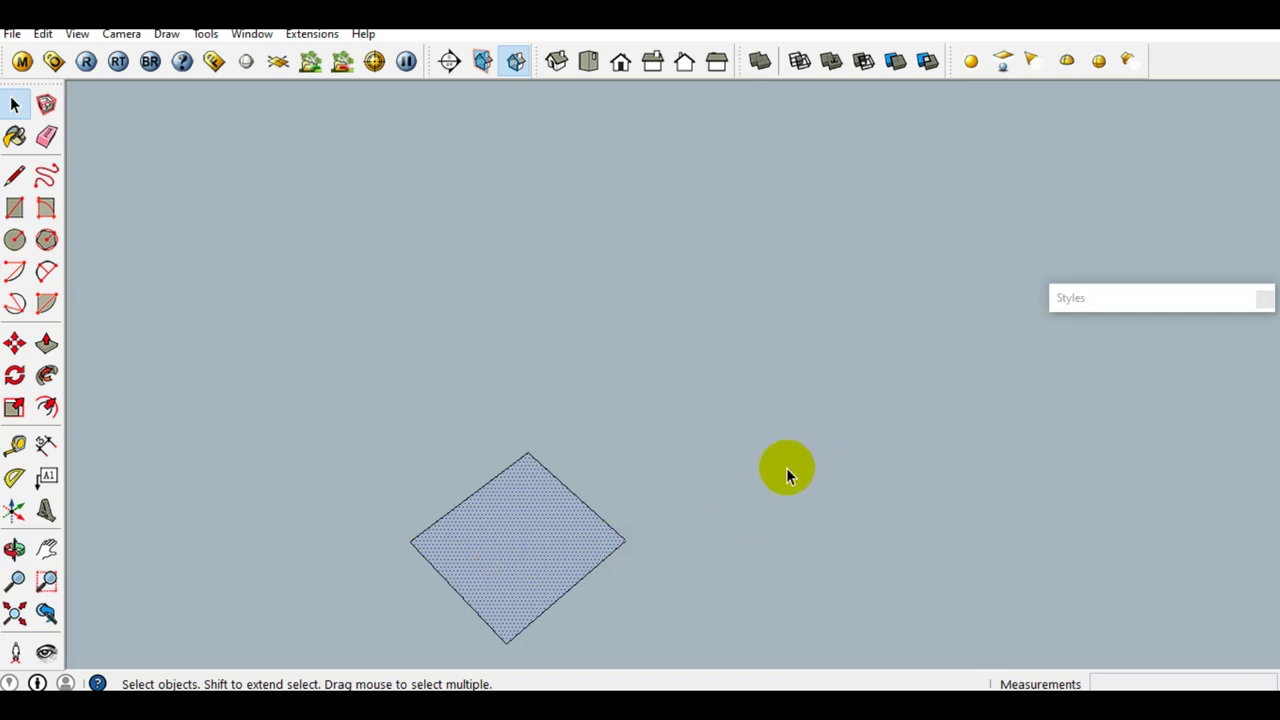
Step: Begin a Ctrl-copy of the square with Move, then cancel it
{"action": "middle_click_drag", "start_coordinate": [586, 398], "coordinate": [592, 445]}
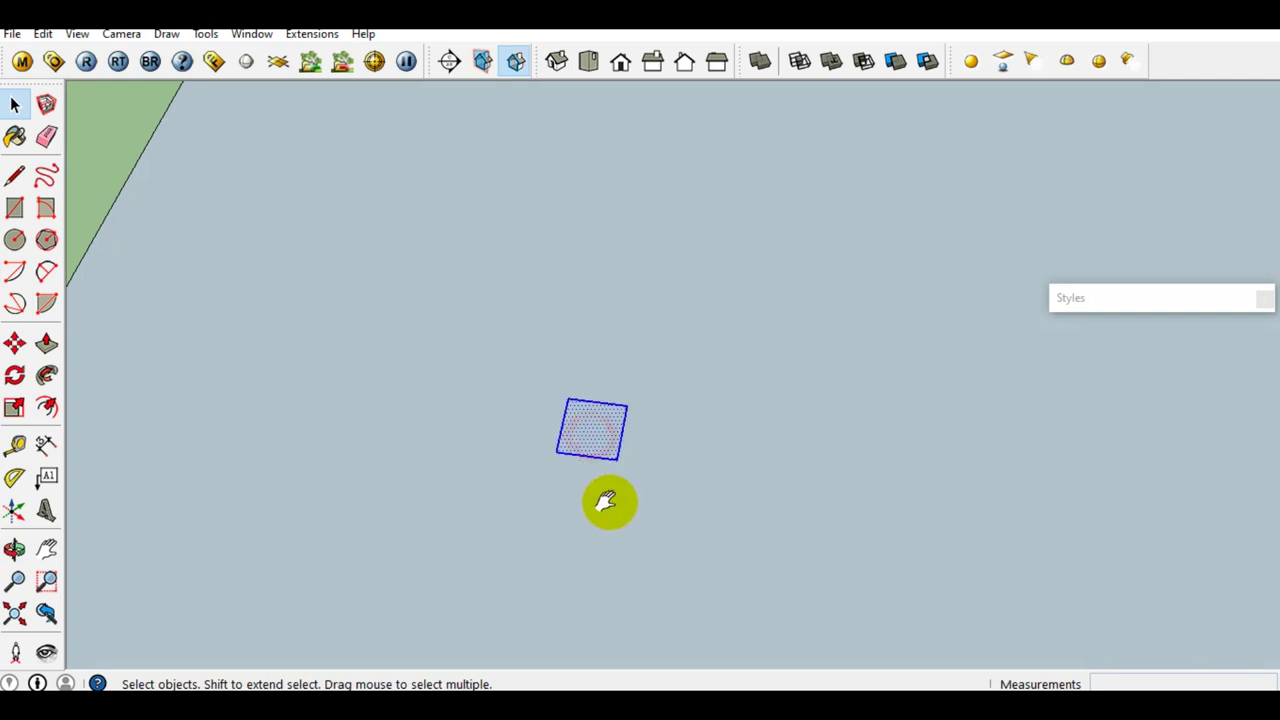
{"action": "middle_click_drag", "start_coordinate": [607, 506], "coordinate": [620, 460]}
{"action": "key", "text": "m"}
{"action": "left_click", "coordinate": [557, 518]}
{"action": "key", "text": "ctrl"}
{"action": "mouse_move", "coordinate": [967, 583]}
{"action": "middle_mouse_down"}
{"action": "mouse_move", "coordinate": [1120, 577]}
{"action": "mouse_move", "coordinate": [143, 414]}
{"action": "mouse_move", "coordinate": [909, 578]}
{"action": "middle_mouse_up"}
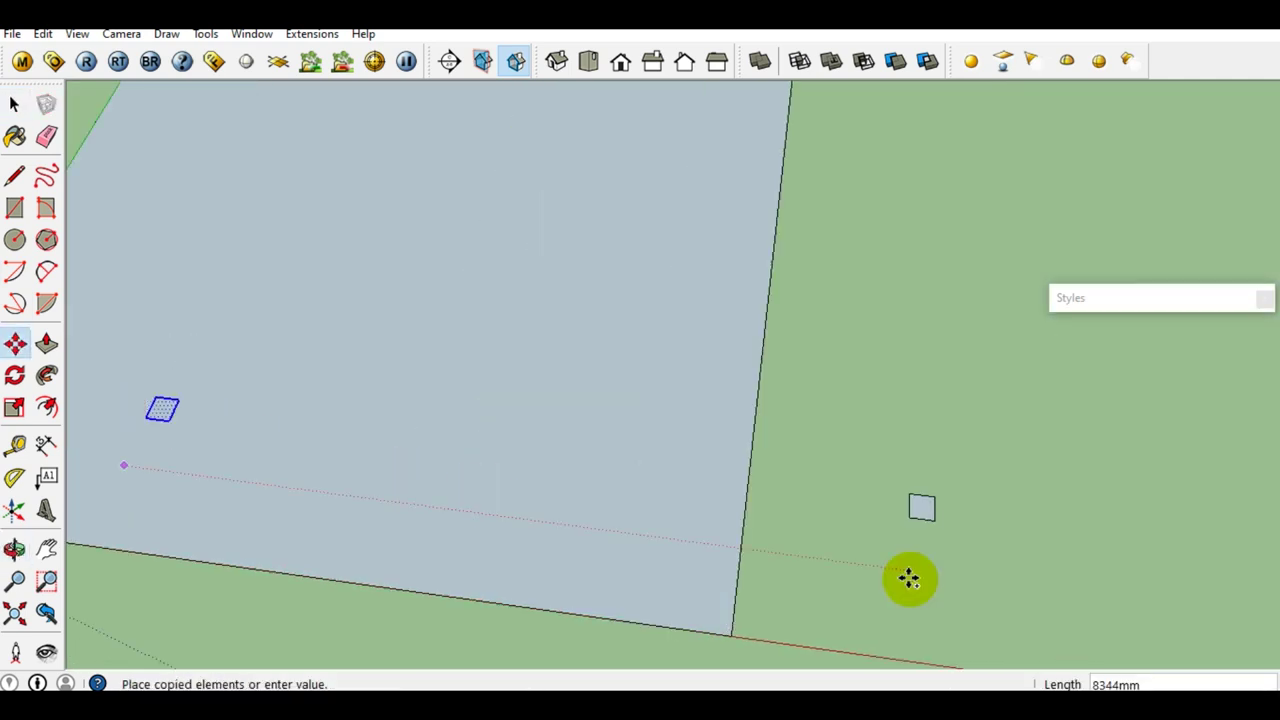
{"action": "key", "text": "space"}
Step: Zoom in on the small square and draw a radius-7 circle beside it
{"action": "middle_click_drag", "start_coordinate": [226, 445], "coordinate": [580, 434]}
{"action": "scroll", "coordinate": [516, 415], "scroll_direction": "up", "scroll_amount": 3}
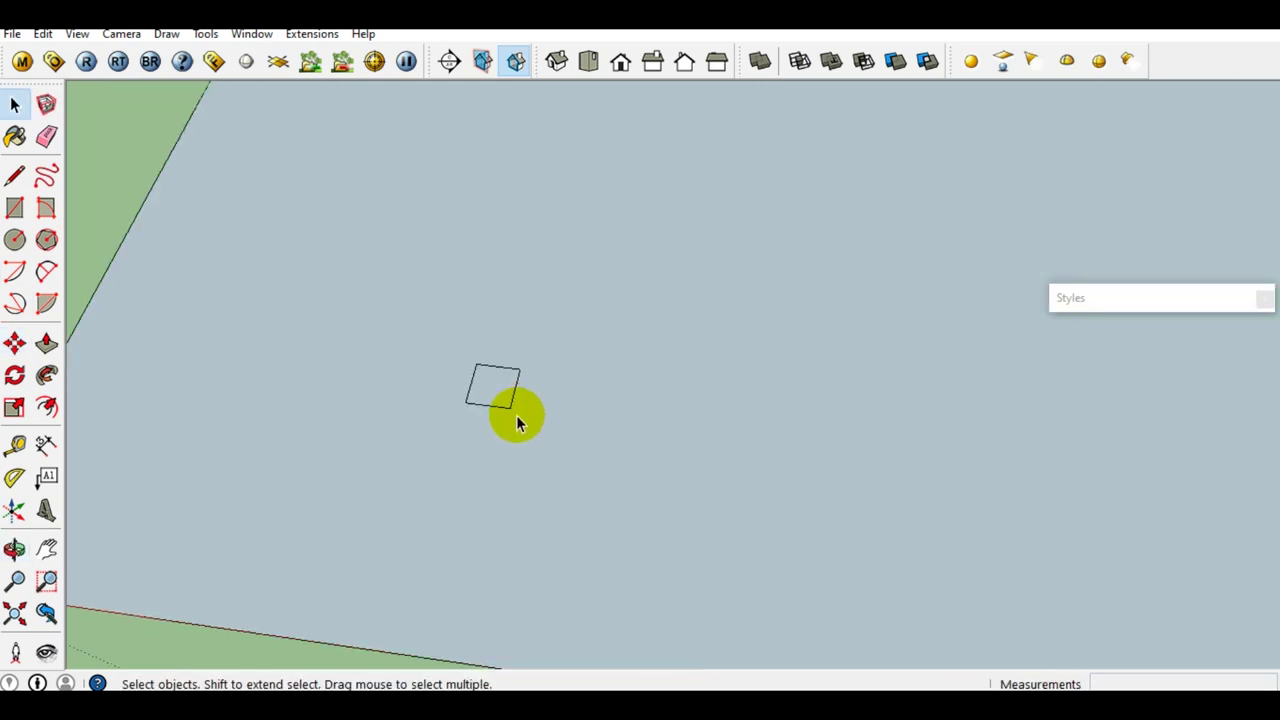
{"action": "scroll", "coordinate": [490, 383], "scroll_direction": "up", "scroll_amount": 3}
{"action": "middle_click_drag", "start_coordinate": [490, 383], "coordinate": [420, 471]}
{"action": "scroll", "coordinate": [523, 434], "scroll_direction": "up", "scroll_amount": 2}
{"action": "middle_click_drag", "start_coordinate": [523, 434], "coordinate": [523, 486], "text": "shift"}
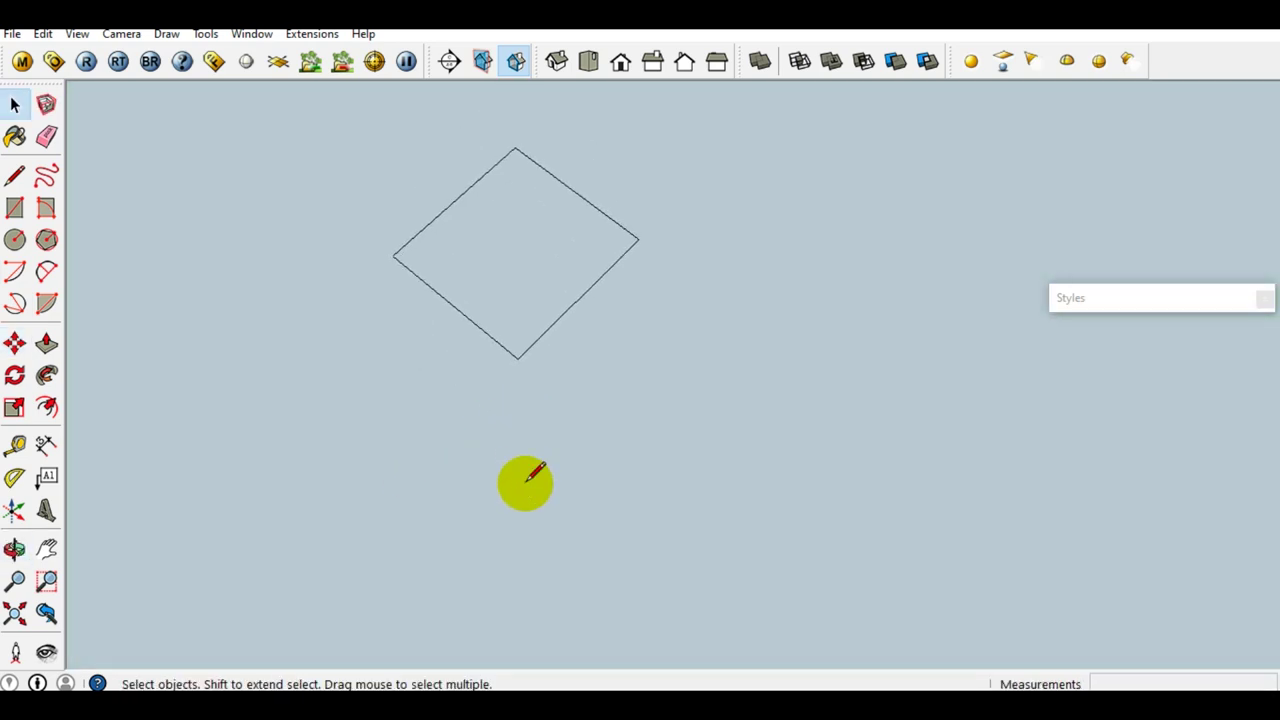
{"action": "scroll", "coordinate": [525, 484], "scroll_direction": "up", "scroll_amount": 3}
{"action": "key", "text": "c"}
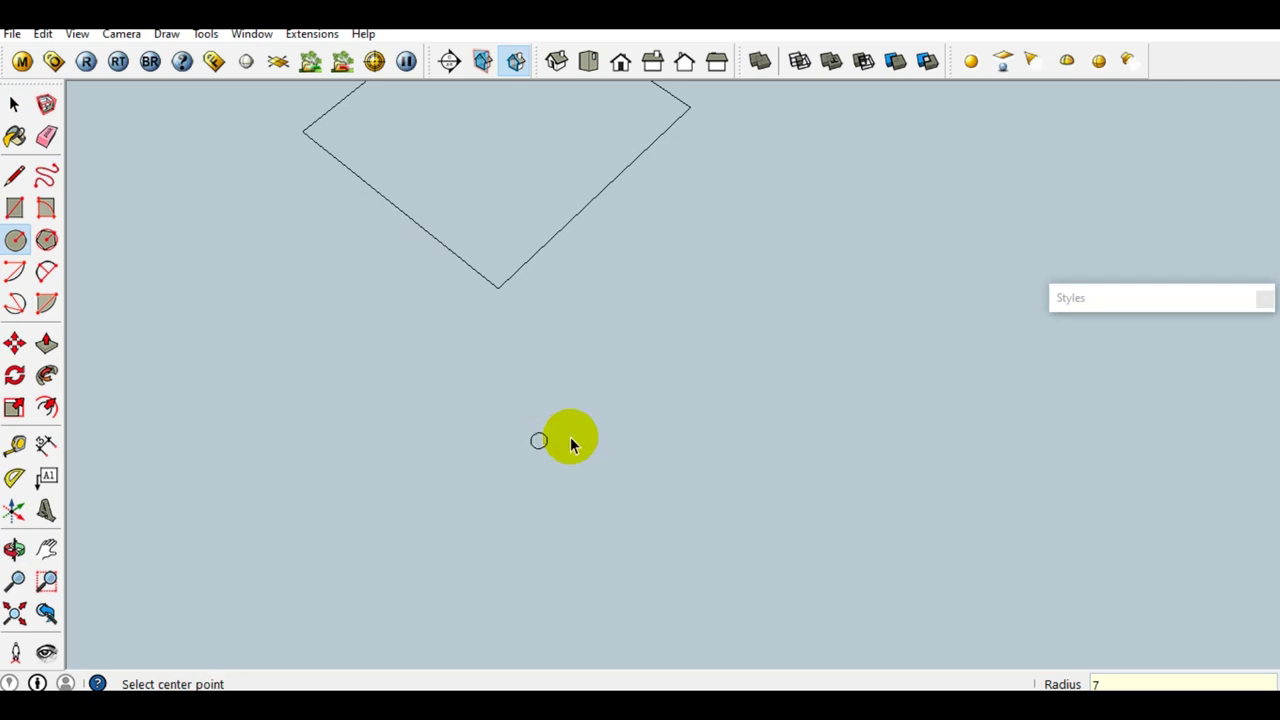
Step: Make the radius-7 circle a group
{"action": "key", "text": "space"}
{"action": "middle_click_drag", "start_coordinate": [565, 442], "coordinate": [523, 446], "text": "shift"}
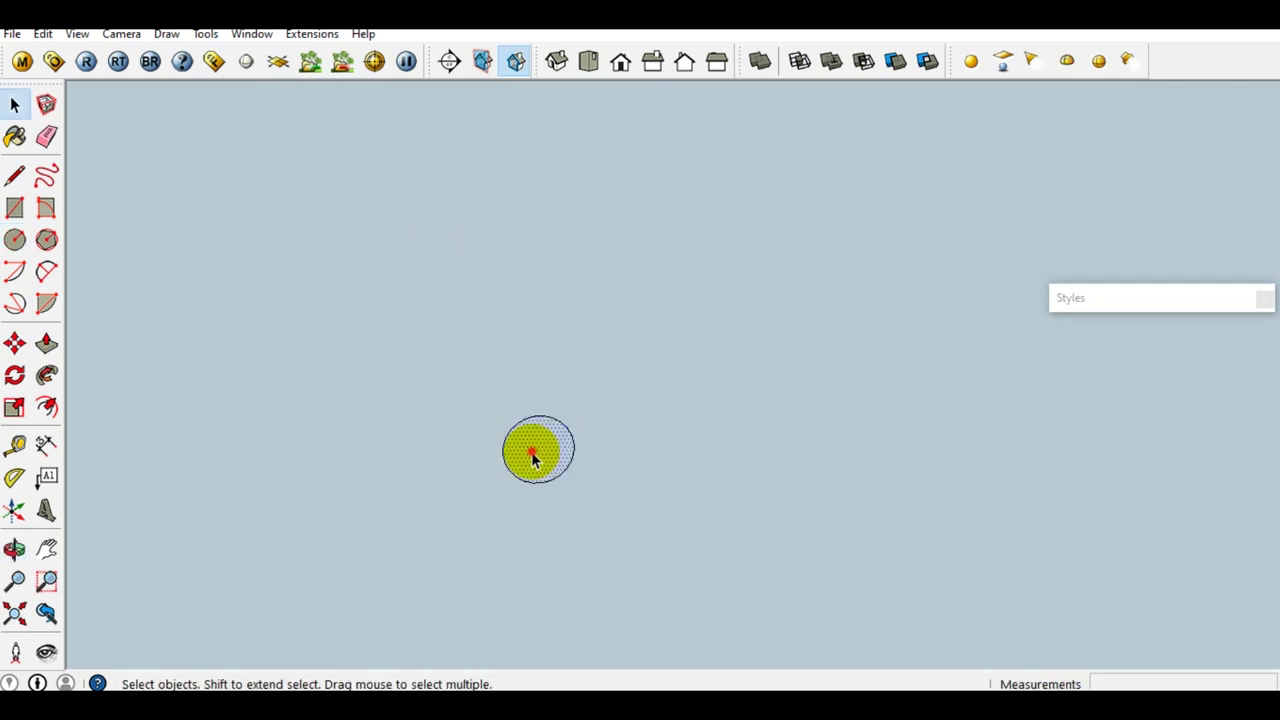
{"action": "right_click", "coordinate": [533, 458]}
{"action": "left_click", "coordinate": [610, 287]}
{"action": "scroll", "coordinate": [533, 497], "scroll_direction": "up", "scroll_amount": 3}
{"action": "middle_click_drag", "start_coordinate": [533, 497], "coordinate": [632, 492]}
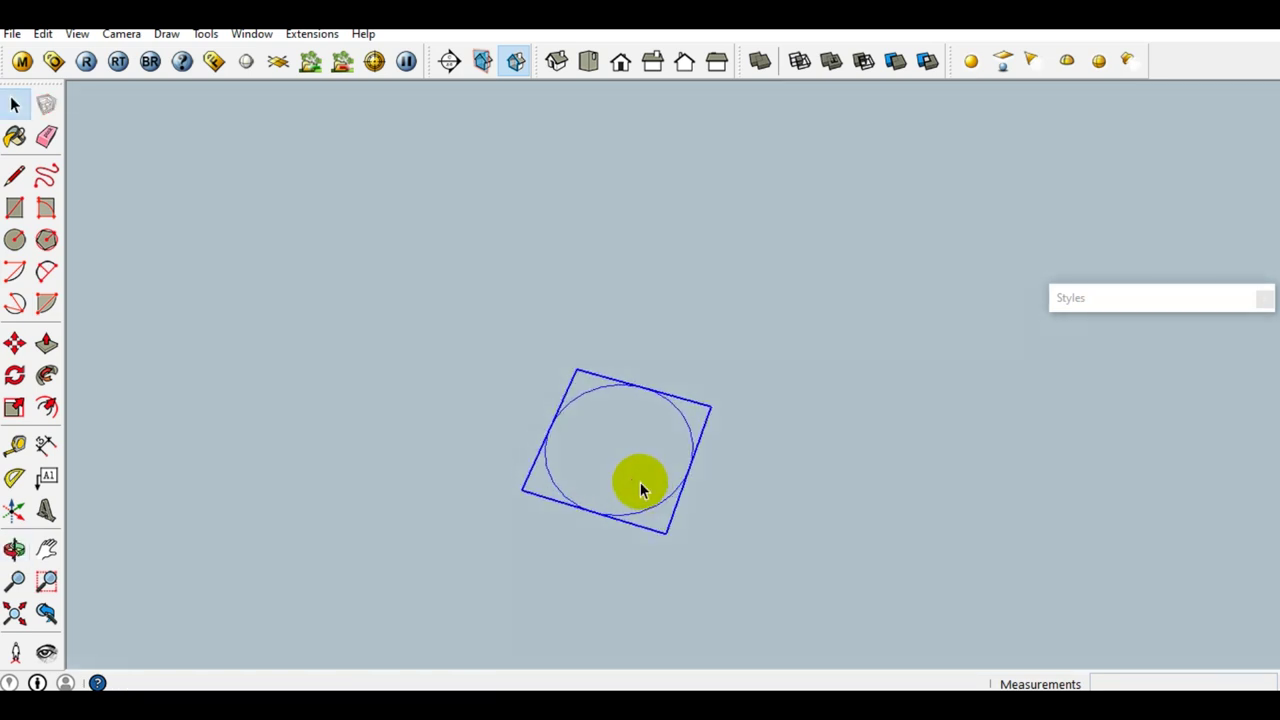
Step: Move the circle group by its centre onto the rectangle's corner
{"action": "key", "text": "m"}
{"action": "scroll", "coordinate": [745, 490], "scroll_direction": "up", "scroll_amount": 2}
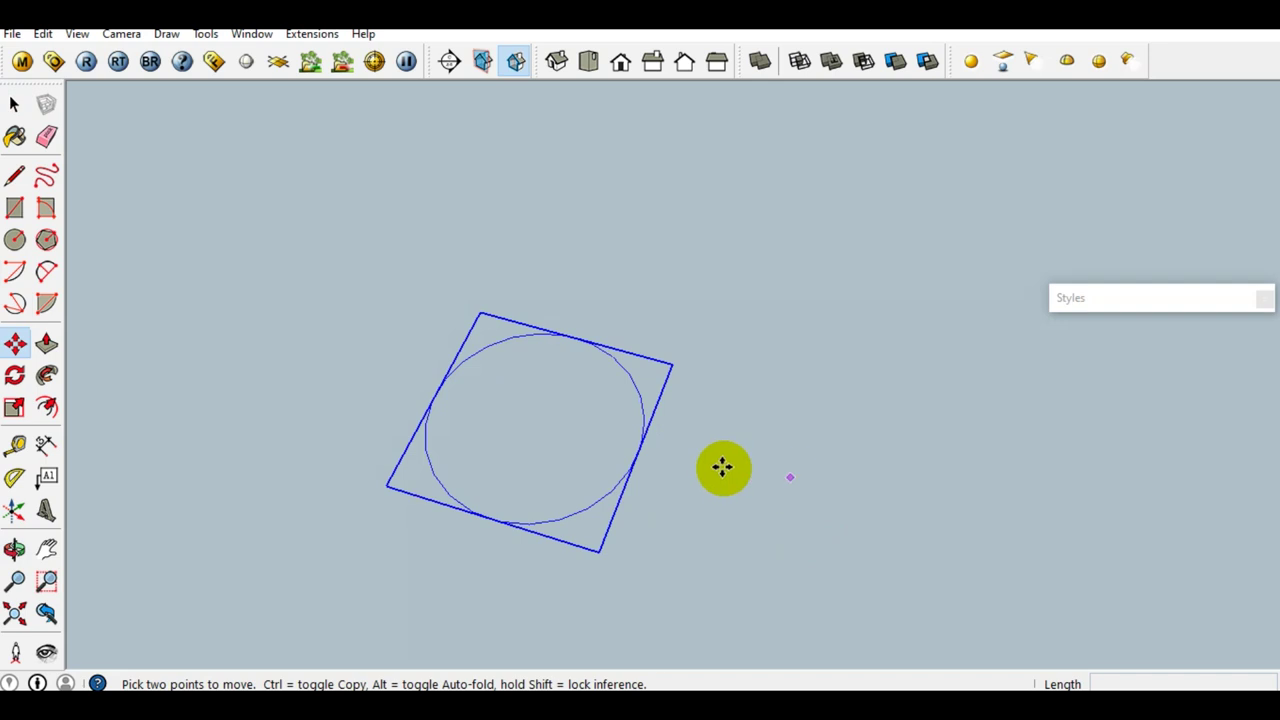
{"action": "scroll", "coordinate": [660, 460], "scroll_direction": "up", "scroll_amount": 1}
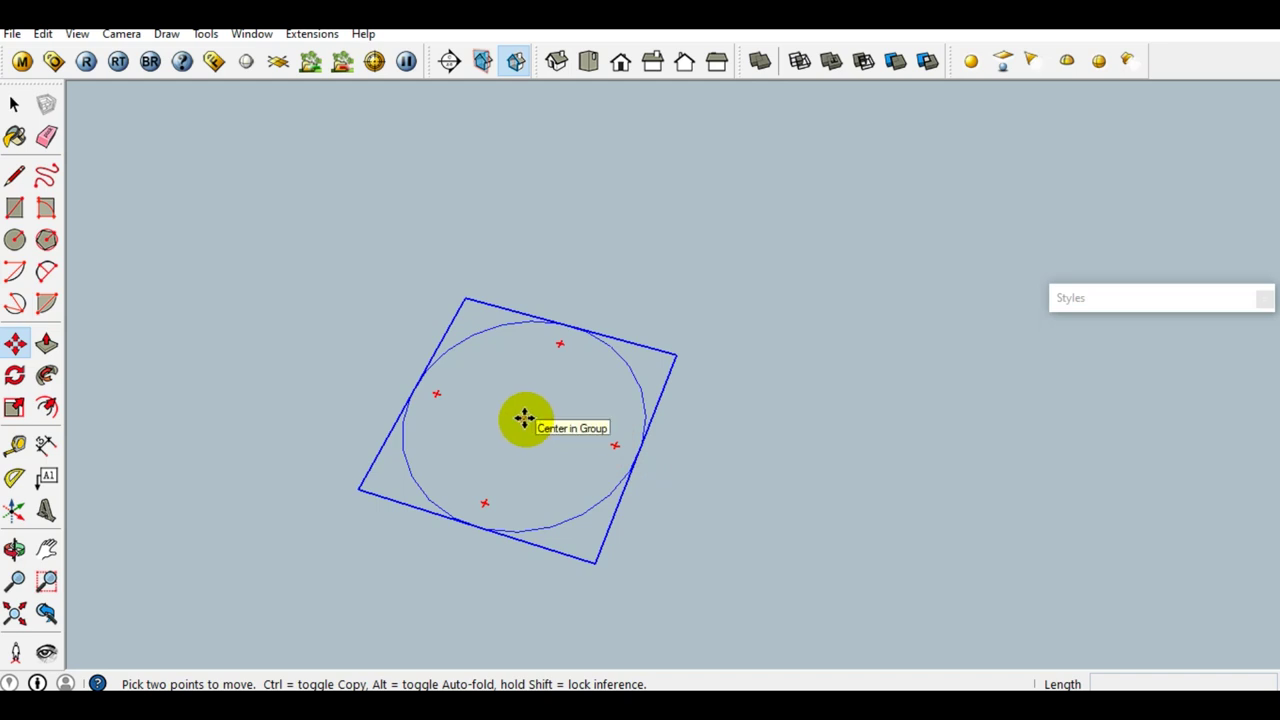
{"action": "left_click", "coordinate": [524, 418]}
{"action": "mouse_move", "coordinate": [657, 531]}
{"action": "middle_mouse_down"}
{"action": "mouse_move", "coordinate": [671, 423]}
{"action": "mouse_move", "coordinate": [748, 647]}
{"action": "middle_mouse_up"}
{"action": "scroll", "coordinate": [589, 443], "scroll_direction": "up", "scroll_amount": 2}
{"action": "scroll", "coordinate": [583, 573], "scroll_direction": "up", "scroll_amount": 2}
{"action": "left_click", "coordinate": [590, 563]}
Step: Start copying the circle group and reframe the view around the whole square
{"action": "left_click", "coordinate": [594, 571], "text": "ctrl"}
{"action": "mouse_move", "coordinate": [700, 486]}
{"action": "middle_mouse_down"}
{"action": "mouse_move", "coordinate": [689, 651]}
{"action": "mouse_move", "coordinate": [708, 402]}
{"action": "middle_mouse_up"}
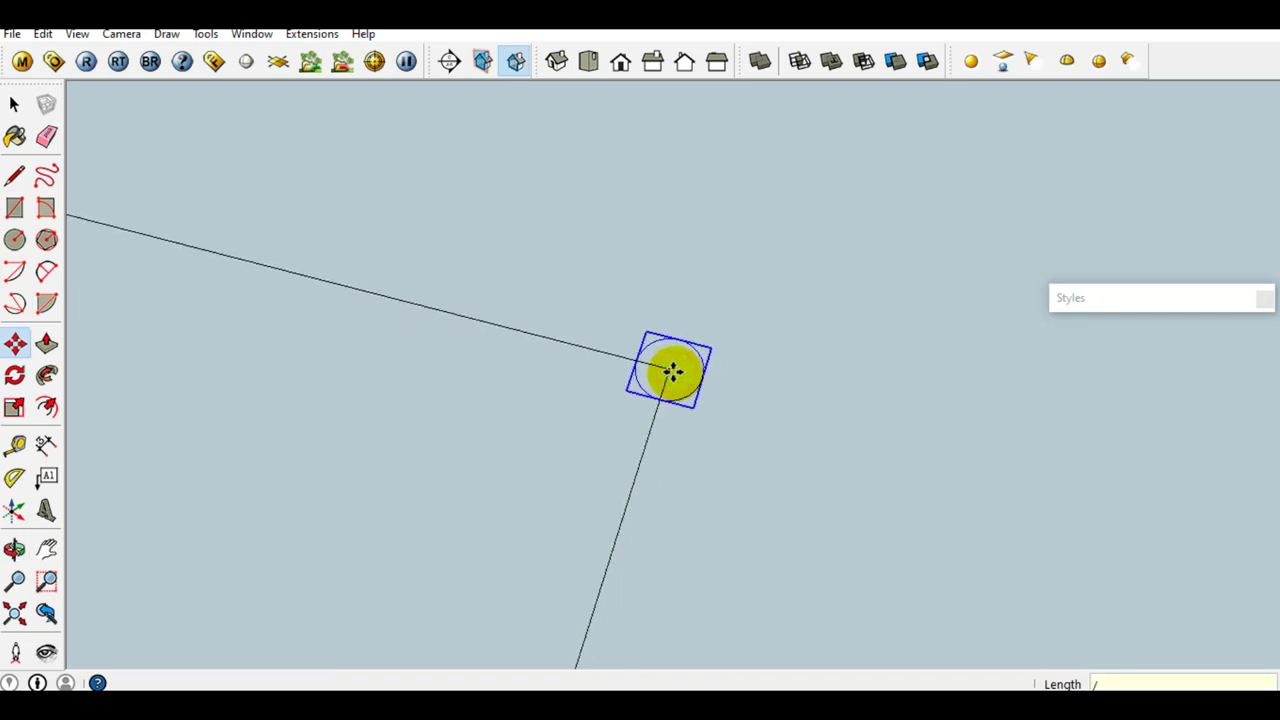
{"action": "scroll", "coordinate": [745, 465], "scroll_direction": "down", "scroll_amount": 3}
{"action": "scroll", "coordinate": [706, 594], "scroll_direction": "down", "scroll_amount": 2}
{"action": "middle_click_drag", "start_coordinate": [706, 594], "coordinate": [543, 211], "text": "shift"}
{"action": "scroll", "coordinate": [630, 517], "scroll_direction": "up", "scroll_amount": 2}
{"action": "mouse_move", "coordinate": [592, 255]}
{"action": "middle_mouse_down", "text": "shift"}
{"action": "mouse_move", "coordinate": [630, 517]}
{"action": "mouse_move", "coordinate": [666, 517]}
{"action": "middle_mouse_up", "text": "shift"}
{"action": "scroll", "coordinate": [590, 512], "scroll_direction": "up", "scroll_amount": 2}
{"action": "scroll", "coordinate": [645, 450], "scroll_direction": "up", "scroll_amount": 1}
{"action": "mouse_move", "coordinate": [751, 543]}
{"action": "middle_mouse_down"}
{"action": "mouse_move", "coordinate": [769, 486]}
{"action": "mouse_move", "coordinate": [687, 373]}
{"action": "middle_mouse_up"}
Step: Ctrl-copy the corner circle along the edges with /2 to fill corners and midpoints
{"action": "left_click", "coordinate": [734, 435], "text": "ctrl"}
{"action": "scroll", "coordinate": [749, 234], "scroll_direction": "down", "scroll_amount": 2}
{"action": "scroll", "coordinate": [666, 457], "scroll_direction": "up", "scroll_amount": 2}
{"action": "middle_click_drag", "start_coordinate": [666, 457], "coordinate": [700, 485], "text": "shift"}
{"action": "key", "text": "m"}
{"action": "scroll", "coordinate": [695, 482], "scroll_direction": "up", "scroll_amount": 2}
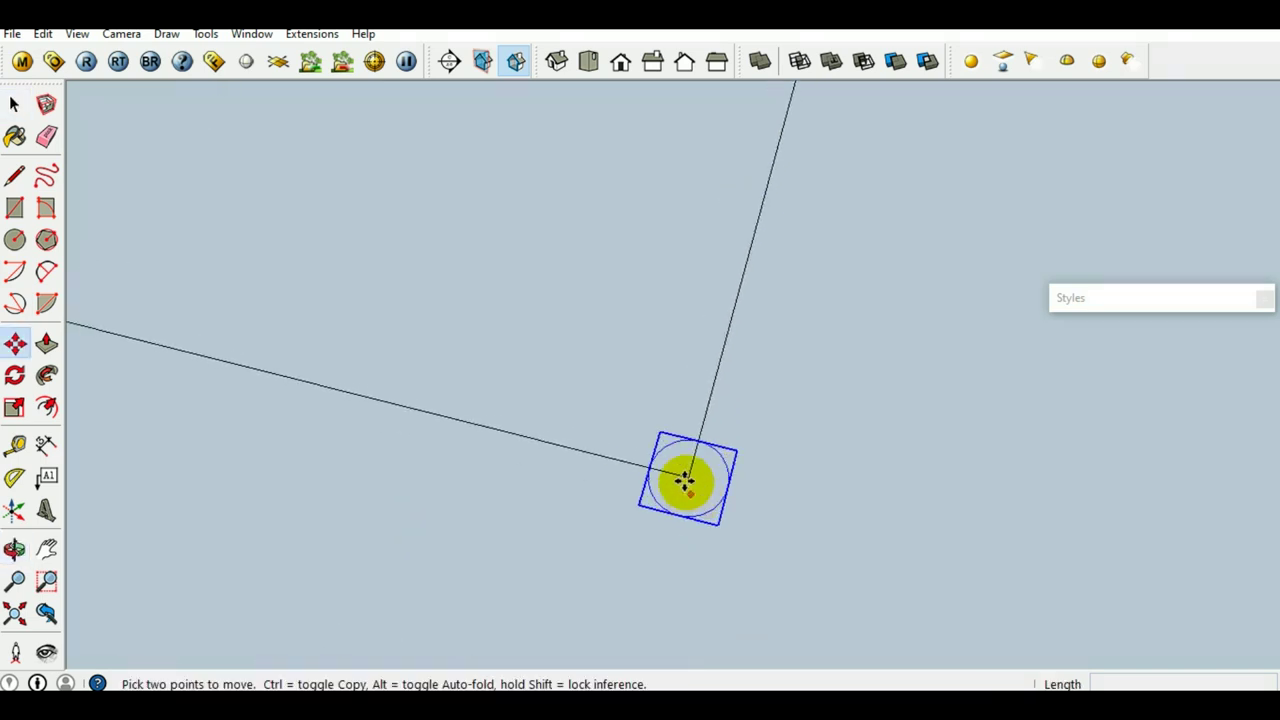
{"action": "left_click", "coordinate": [684, 481]}
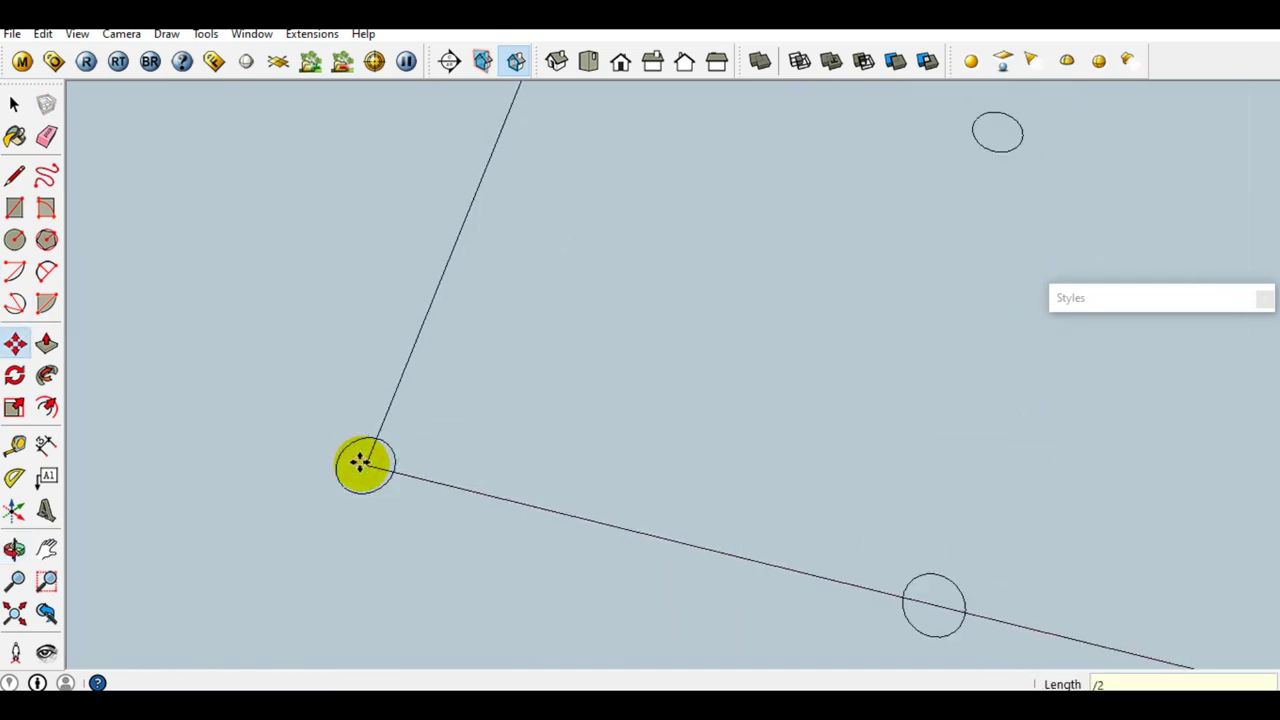
{"action": "key", "text": "space"}
{"action": "scroll", "coordinate": [558, 309], "scroll_direction": "down", "scroll_amount": 3}
{"action": "scroll", "coordinate": [669, 366], "scroll_direction": "down", "scroll_amount": 2}
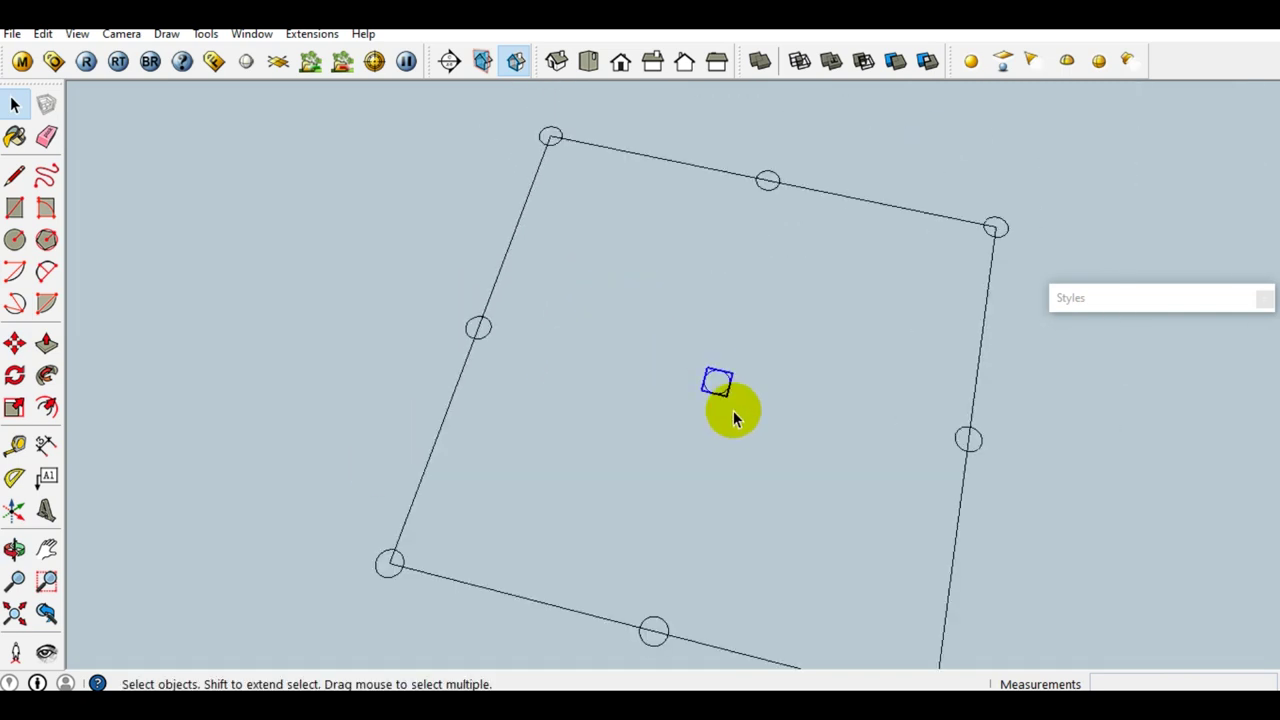
Step: Window-select the 270 mm square outline and make it a group
{"action": "scroll", "coordinate": [733, 418], "scroll_direction": "down", "scroll_amount": 3}
{"action": "mouse_move", "coordinate": [648, 394]}
{"action": "middle_mouse_down"}
{"action": "mouse_move", "coordinate": [260, 366]}
{"action": "mouse_move", "coordinate": [565, 323]}
{"action": "middle_mouse_up"}
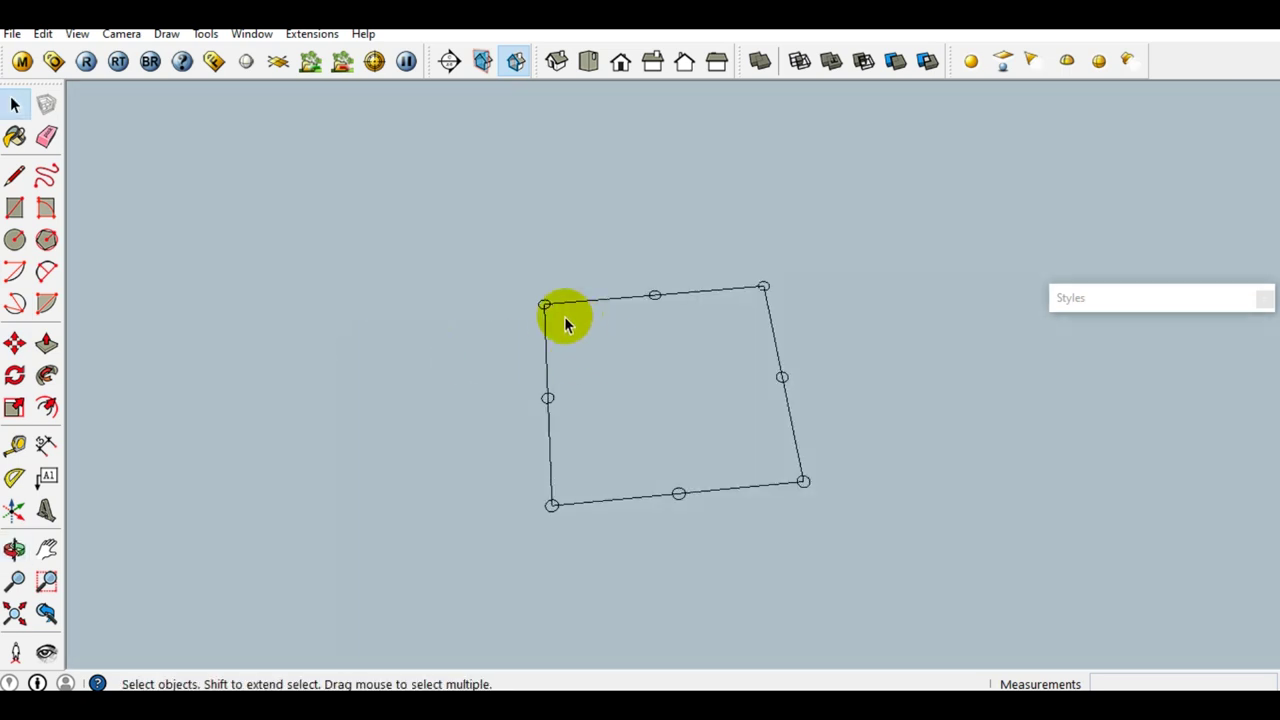
{"action": "left_click_drag", "start_coordinate": [433, 221], "coordinate": [907, 566]}
{"action": "right_click", "coordinate": [676, 413]}
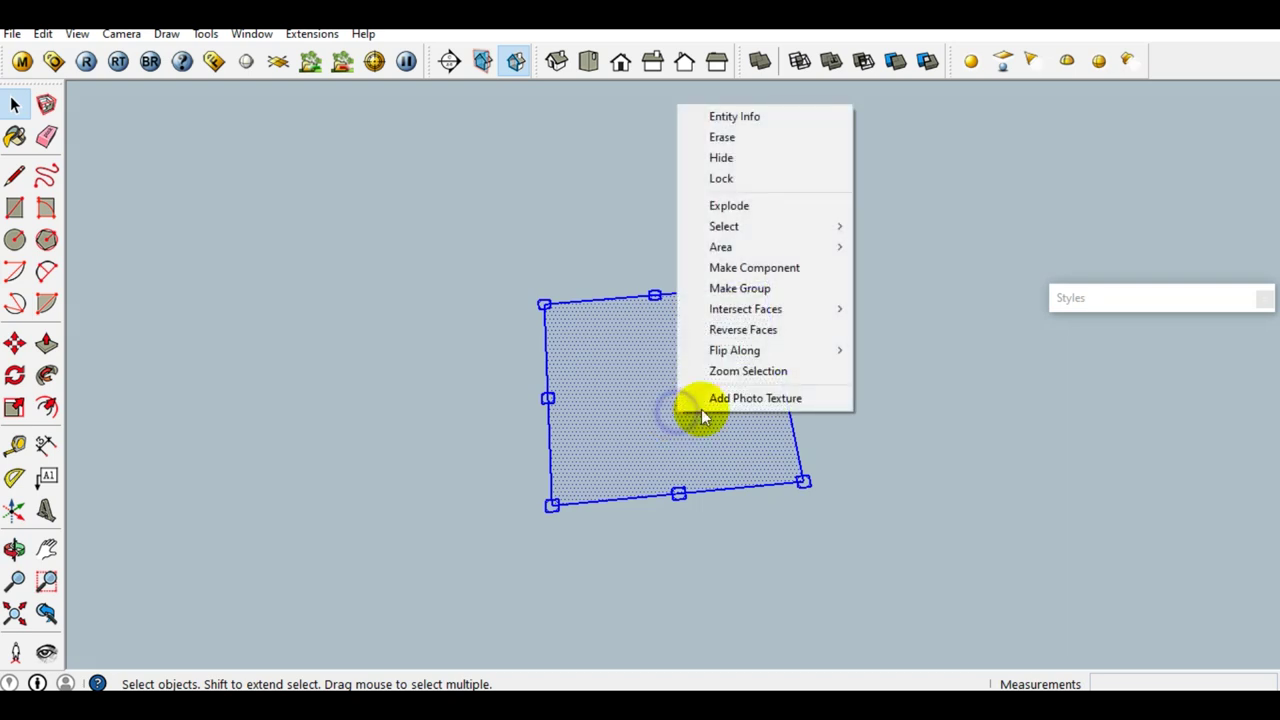
{"action": "left_click", "coordinate": [766, 297]}
Step: Push/Pull the grouped square upward into a box
{"action": "scroll", "coordinate": [600, 360], "scroll_direction": "down", "scroll_amount": 3}
{"action": "mouse_move", "coordinate": [449, 406]}
{"action": "middle_mouse_down"}
{"action": "mouse_move", "coordinate": [853, 500]}
{"action": "mouse_move", "coordinate": [552, 407]}
{"action": "mouse_move", "coordinate": [766, 457]}
{"action": "mouse_move", "coordinate": [391, 268]}
{"action": "mouse_move", "coordinate": [757, 437]}
{"action": "mouse_move", "coordinate": [758, 490]}
{"action": "middle_mouse_up"}
{"action": "left_click", "coordinate": [762, 445]}
{"action": "key", "text": "p"}
{"action": "left_click_drag", "start_coordinate": [758, 490], "coordinate": [752, 350]}
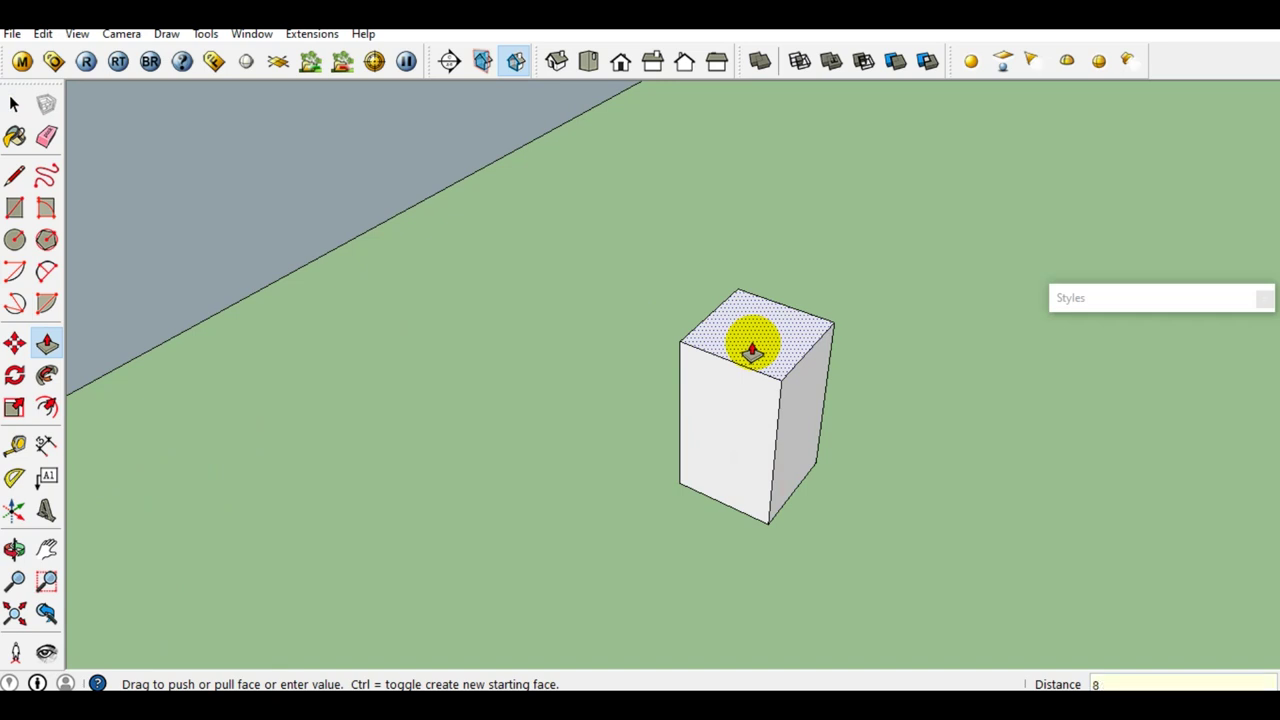
Step: Set the column height to 8000 mm
{"action": "key", "text": "Return"}
{"action": "key", "text": "space"}
{"action": "scroll", "coordinate": [766, 343], "scroll_direction": "down", "scroll_amount": 3}
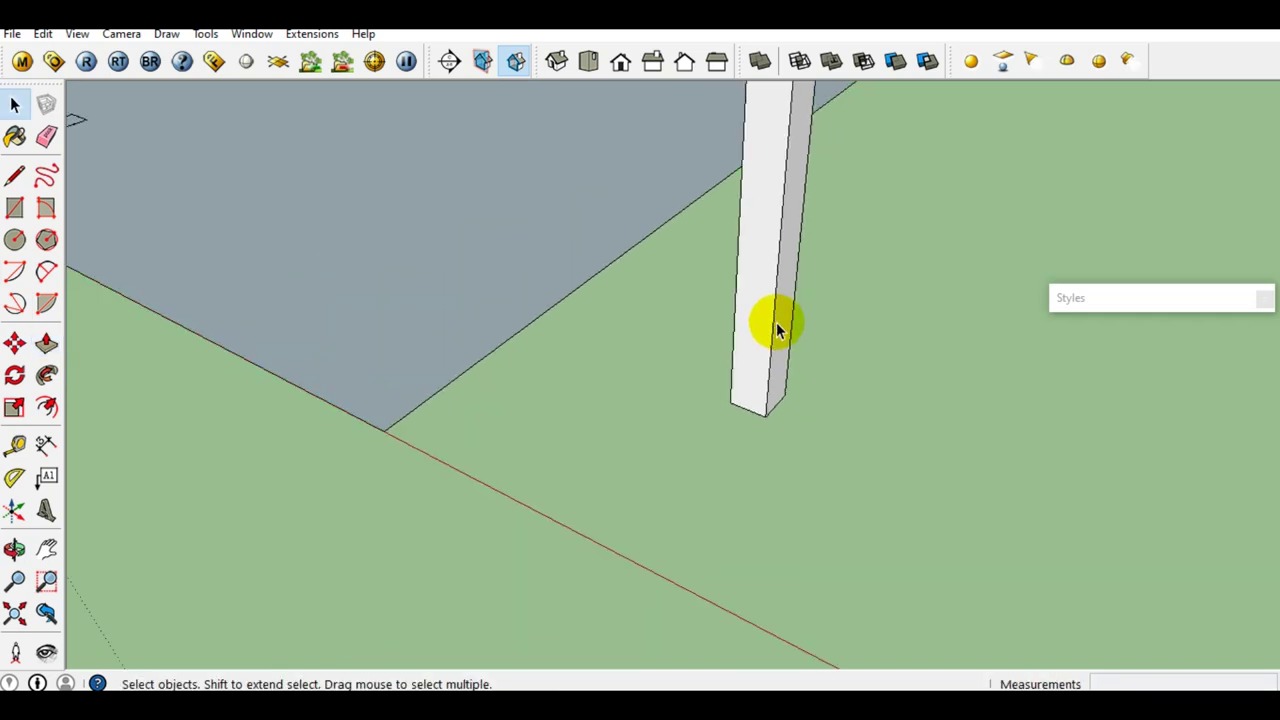
{"action": "scroll", "coordinate": [808, 420], "scroll_direction": "down", "scroll_amount": 3}
{"action": "mouse_move", "coordinate": [808, 420]}
{"action": "middle_mouse_down"}
{"action": "mouse_move", "coordinate": [770, 450]}
{"action": "mouse_move", "coordinate": [814, 337]}
{"action": "mouse_move", "coordinate": [840, 463]}
{"action": "mouse_move", "coordinate": [823, 371]}
{"action": "middle_mouse_up"}
{"action": "scroll", "coordinate": [770, 450], "scroll_direction": "up", "scroll_amount": 2}
{"action": "scroll", "coordinate": [840, 440], "scroll_direction": "up", "scroll_amount": 2}
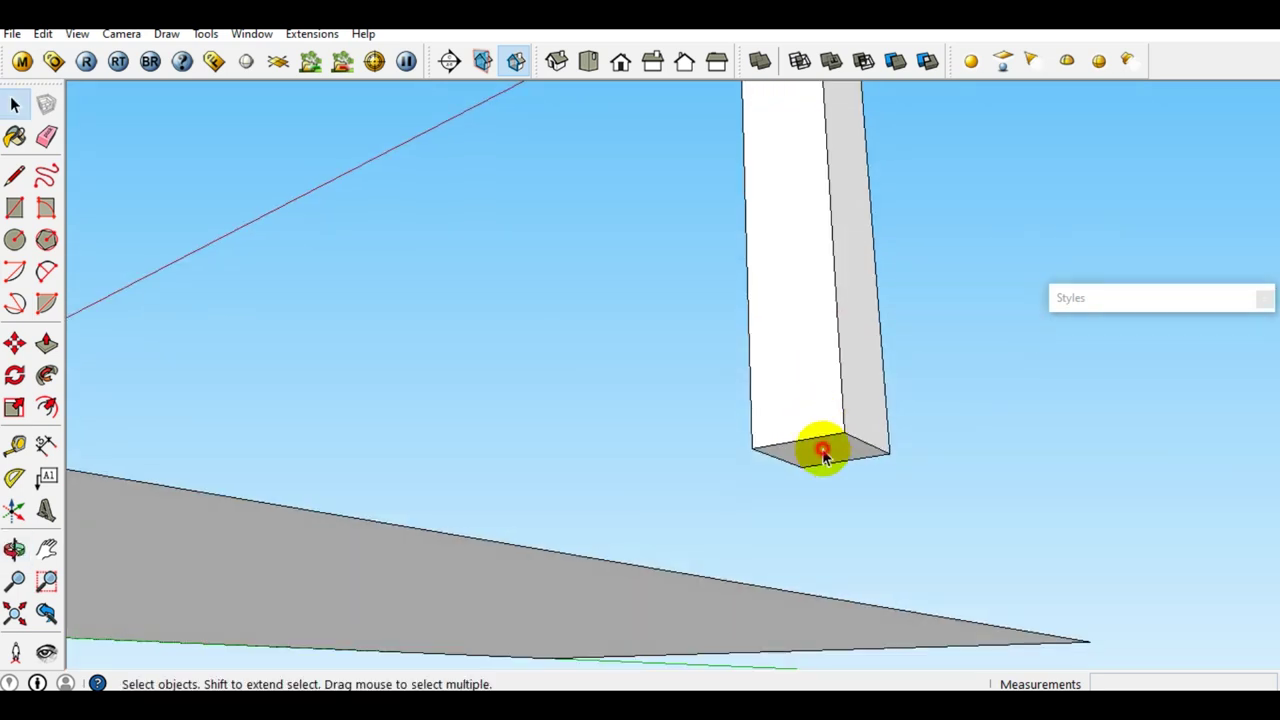
Step: Extend the column's bottom face 800 mm downward and begin offsetting its outline
{"action": "key", "text": "p"}
{"action": "left_click_drag", "start_coordinate": [823, 455], "coordinate": [816, 510]}
{"action": "type", "text": "800"}
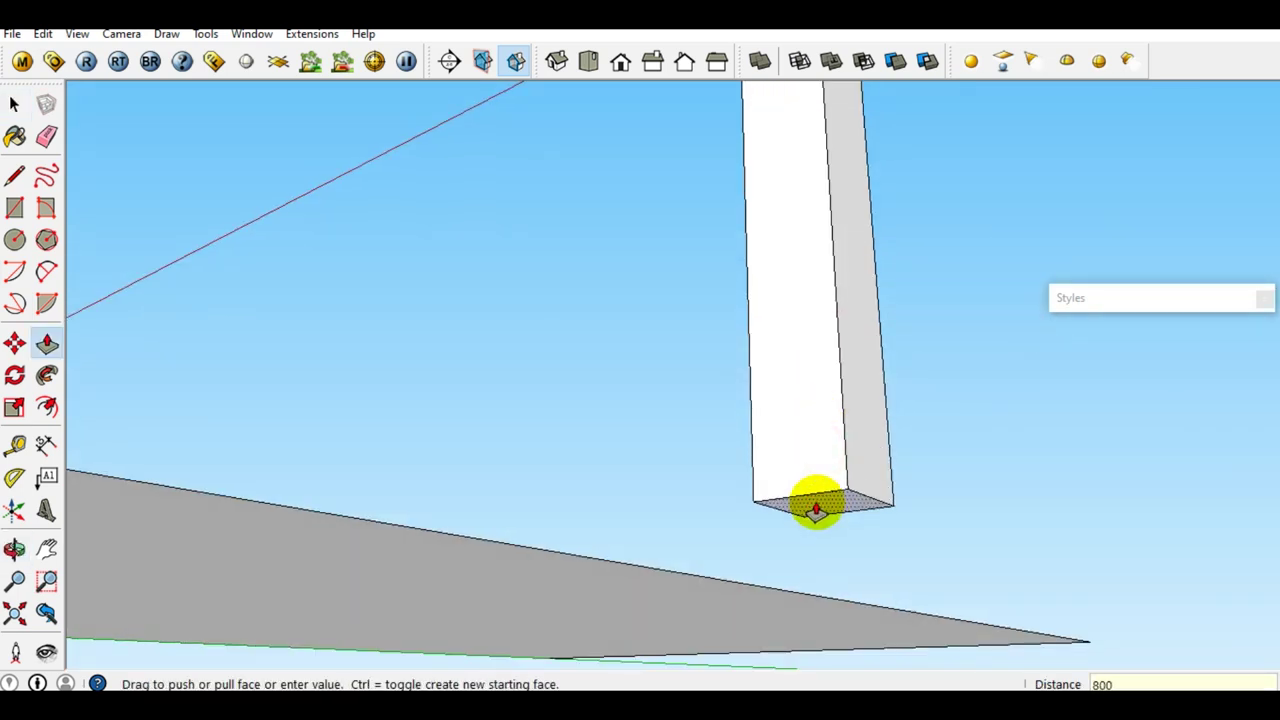
{"action": "key", "text": "Return"}
{"action": "key", "text": "space"}
{"action": "mouse_move", "coordinate": [817, 508]}
{"action": "middle_mouse_down"}
{"action": "mouse_move", "coordinate": [829, 429]}
{"action": "mouse_move", "coordinate": [823, 486]}
{"action": "middle_mouse_up"}
{"action": "scroll", "coordinate": [823, 494], "scroll_direction": "up", "scroll_amount": 2}
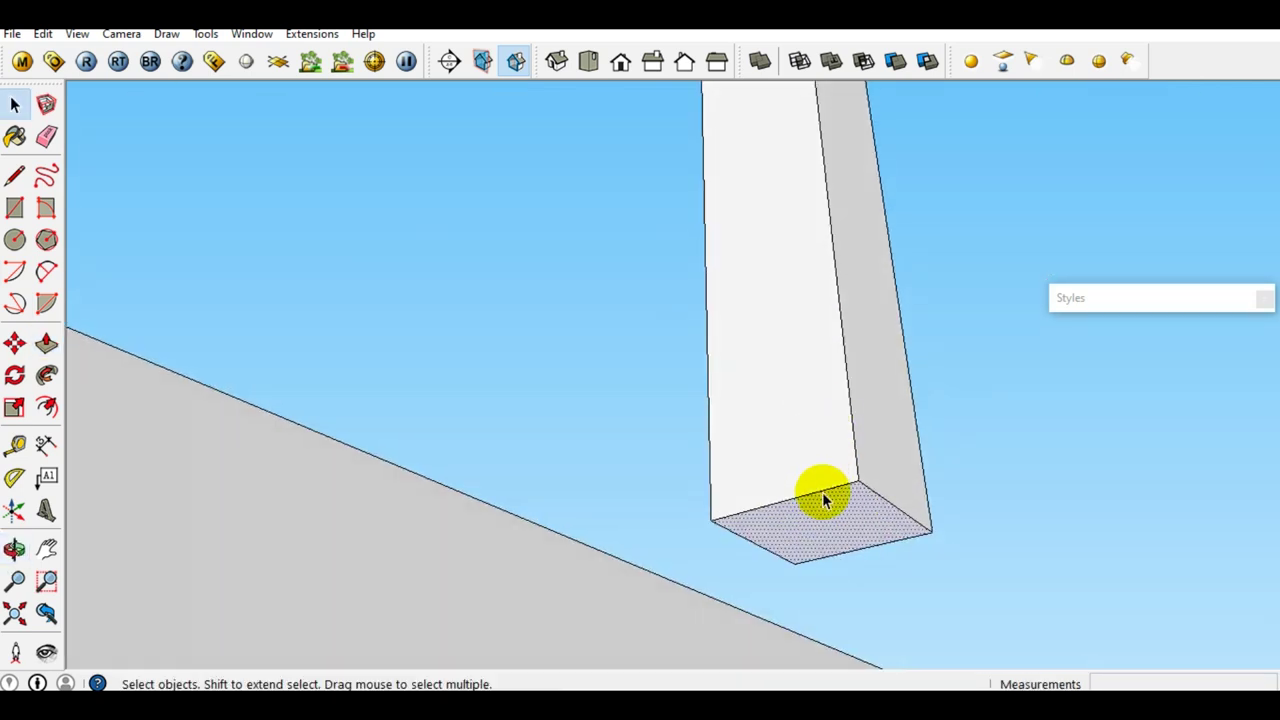
{"action": "scroll", "coordinate": [822, 500], "scroll_direction": "up", "scroll_amount": 2}
{"action": "key", "text": "f"}
{"action": "left_click", "coordinate": [820, 515]}
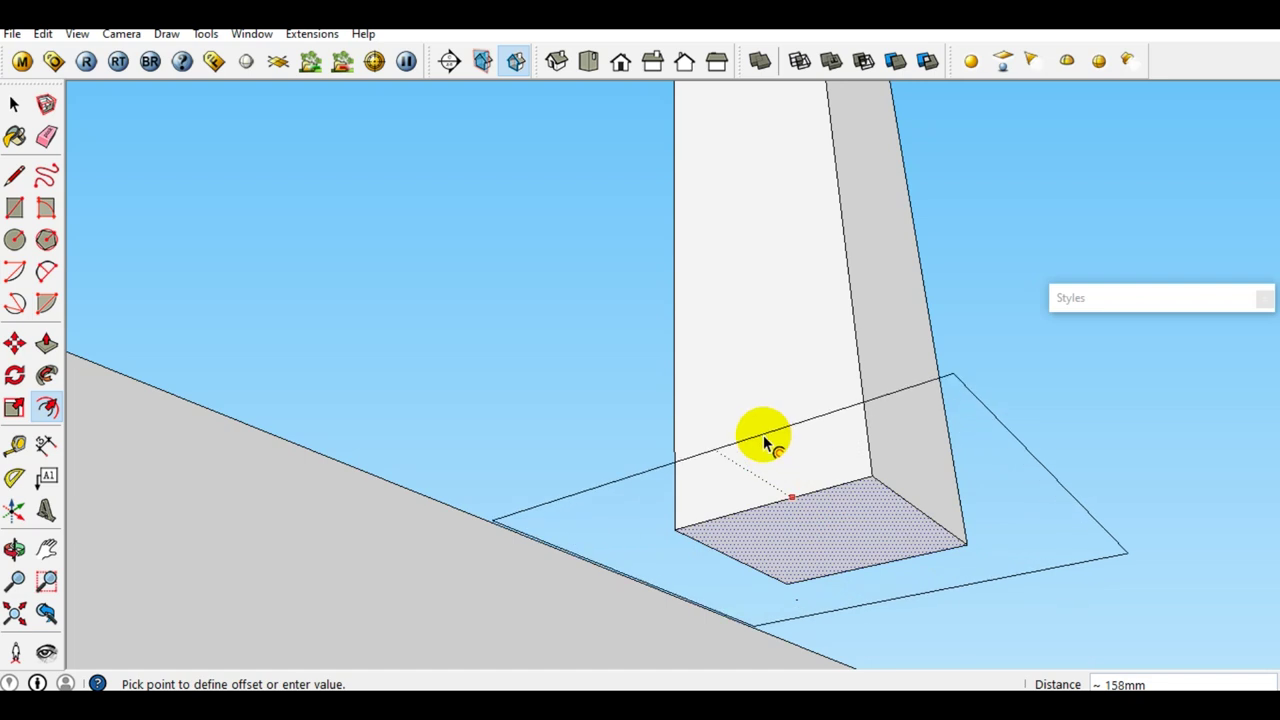
{"action": "type", "text": "500"}
Step: Offset the column base outline 500 mm outward
{"action": "key", "text": "Return"}
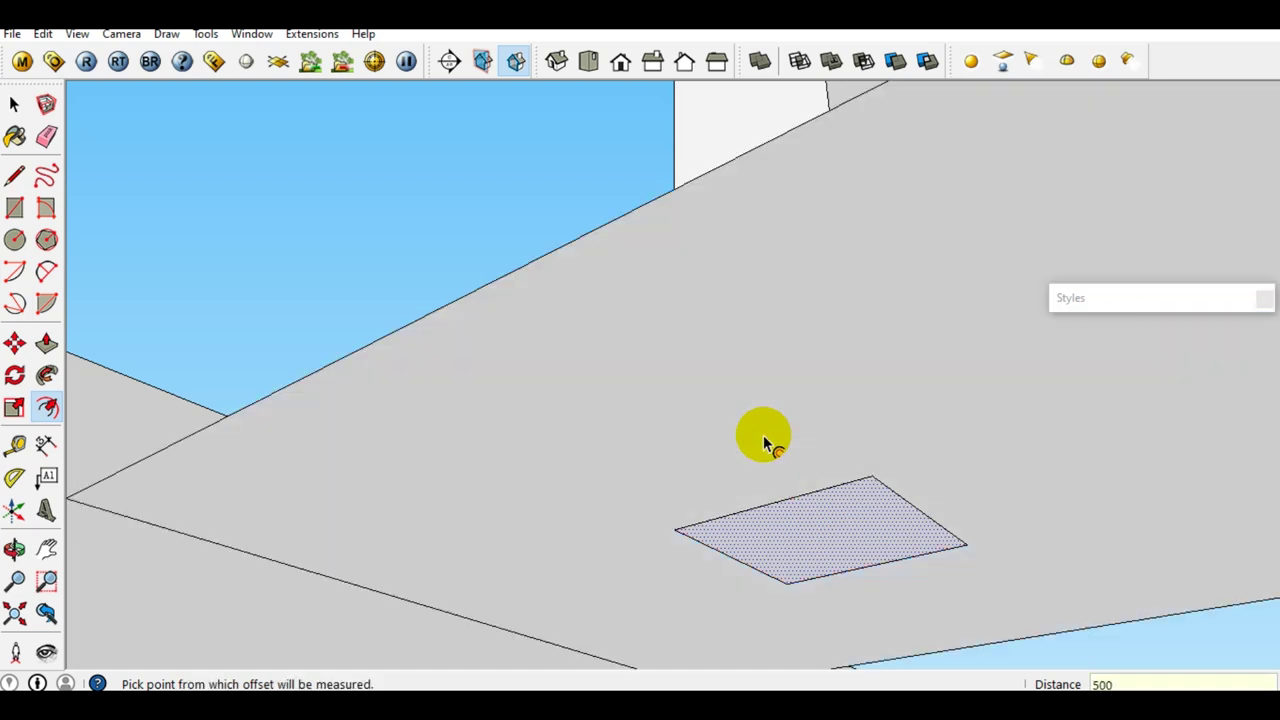
{"action": "key", "text": "space"}
{"action": "scroll", "coordinate": [763, 435], "scroll_direction": "down", "scroll_amount": 1}
{"action": "middle_click_drag", "start_coordinate": [763, 435], "coordinate": [965, 400]}
Step: Push/Pull the offset face 300 mm down into the footing slab, then start a line at its corner
{"action": "left_click", "coordinate": [967, 401]}
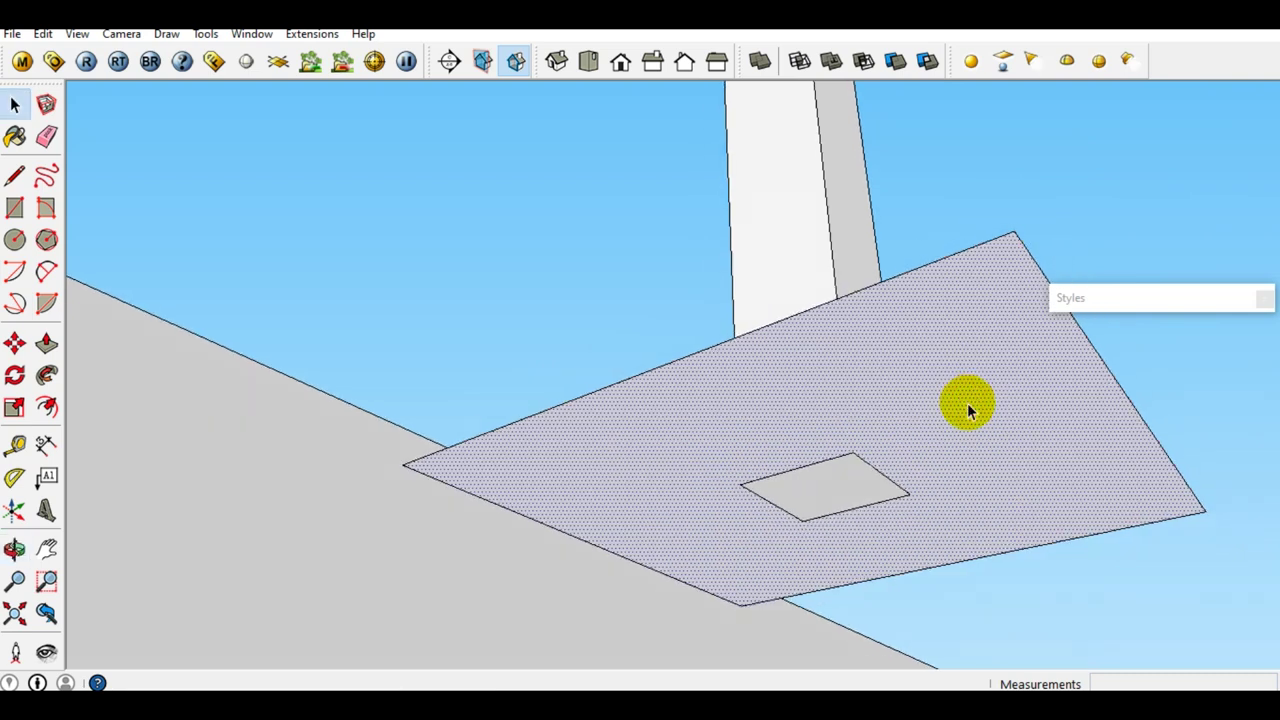
{"action": "key", "text": "p"}
{"action": "left_click", "coordinate": [964, 401]}
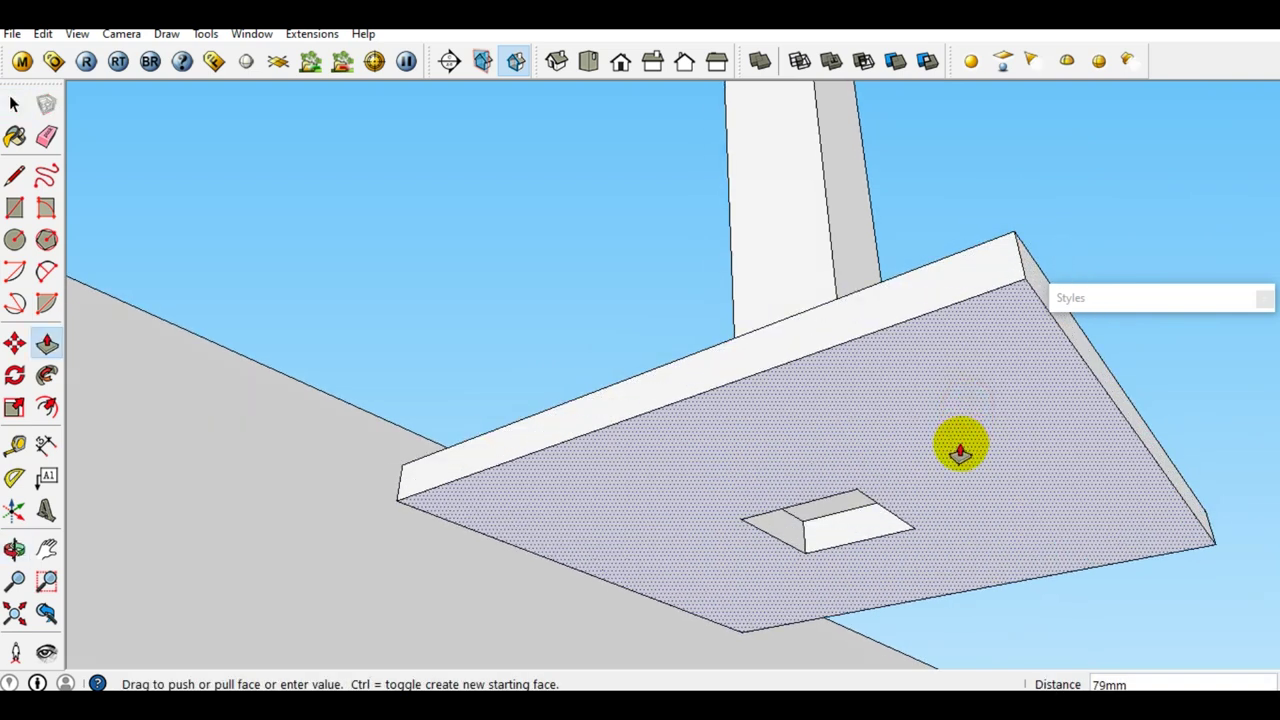
{"action": "key", "text": "Return"}
{"action": "key", "text": "space"}
{"action": "mouse_move", "coordinate": [963, 449]}
{"action": "middle_mouse_down"}
{"action": "mouse_move", "coordinate": [957, 329]}
{"action": "mouse_move", "coordinate": [866, 384]}
{"action": "mouse_move", "coordinate": [869, 350]}
{"action": "middle_mouse_up"}
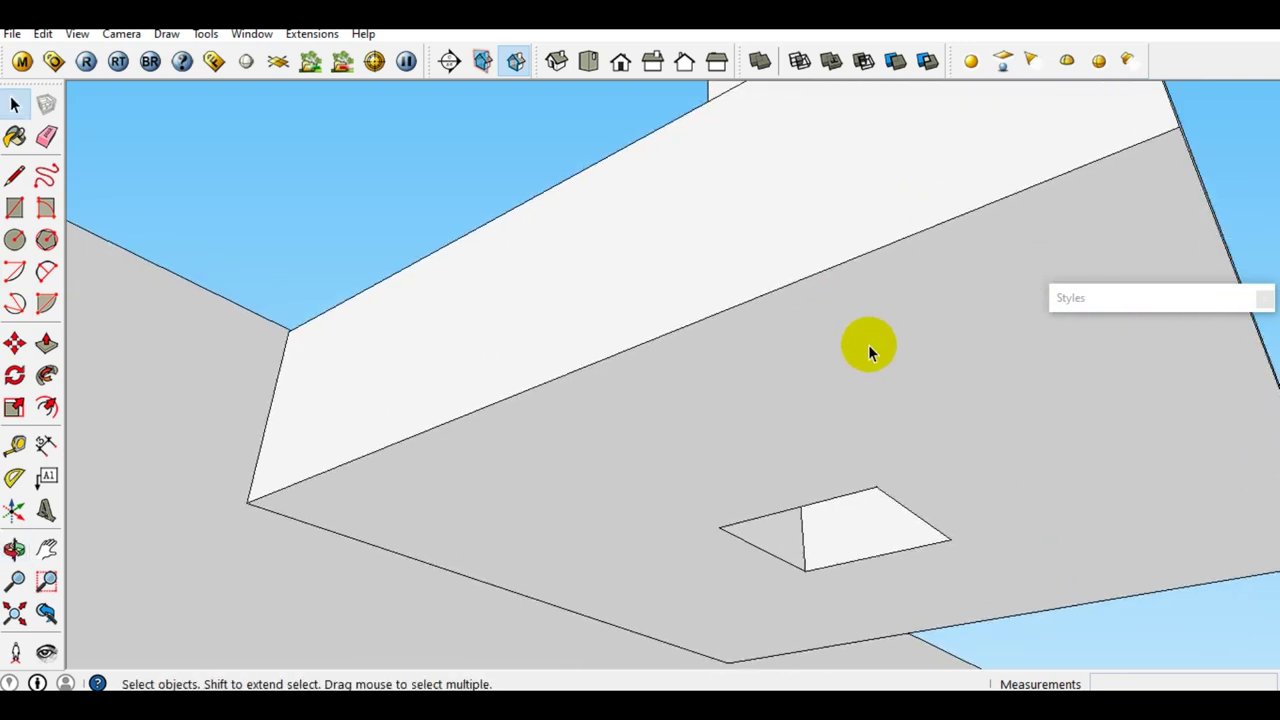
{"action": "key", "text": "l"}
{"action": "left_click", "coordinate": [719, 527]}
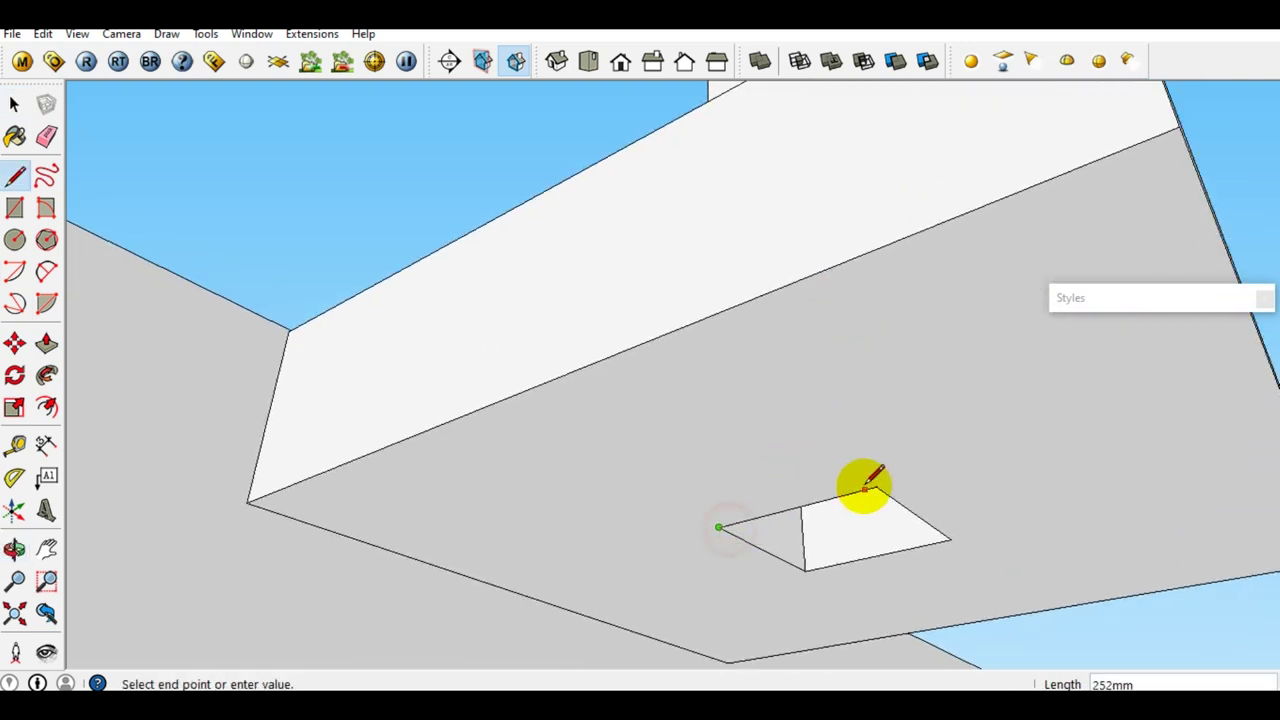
Step: Close the opening under the footing with a line and delete the underside face
{"action": "left_click", "coordinate": [880, 485]}
{"action": "key", "text": "space"}
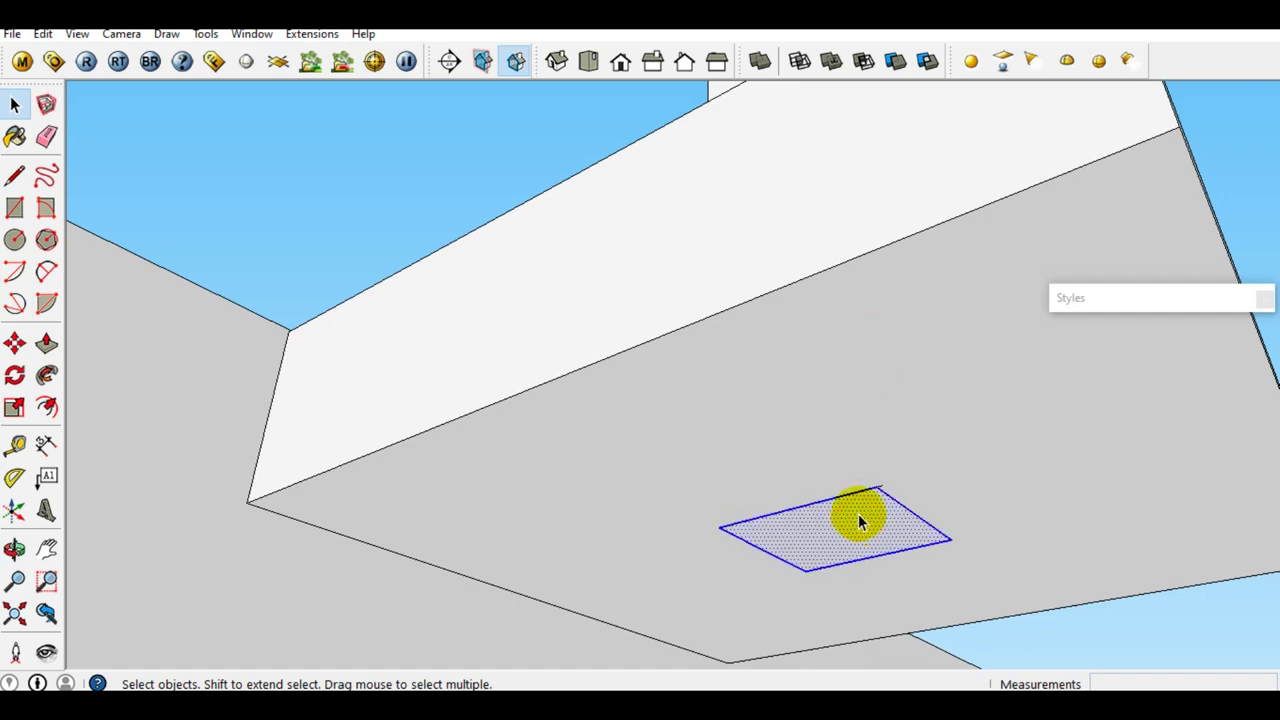
{"action": "key", "text": "Delete"}
{"action": "scroll", "coordinate": [874, 490], "scroll_direction": "down", "scroll_amount": 5}
Step: Group the footing's front face and turn that group into a component
{"action": "left_click", "coordinate": [846, 460]}
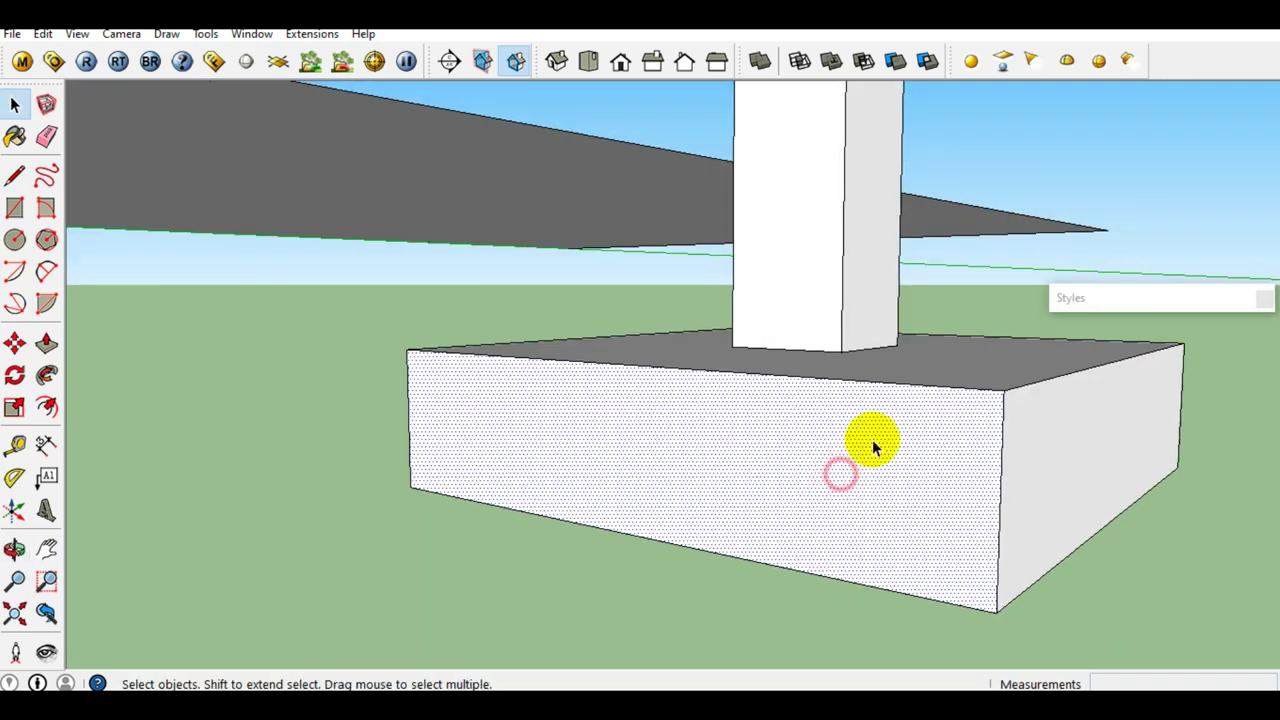
{"action": "middle_click_drag", "start_coordinate": [846, 460], "coordinate": [834, 518]}
{"action": "right_click", "coordinate": [836, 518]}
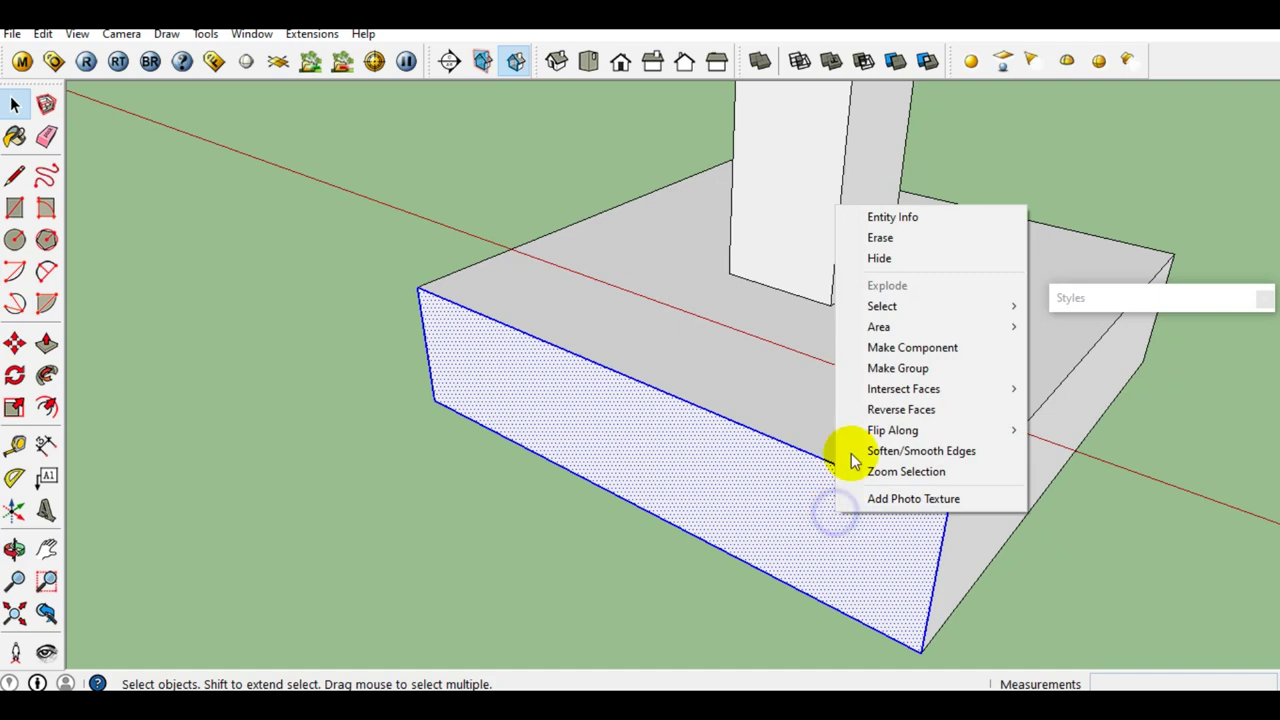
{"action": "left_click", "coordinate": [896, 368]}
{"action": "right_click", "coordinate": [810, 540]}
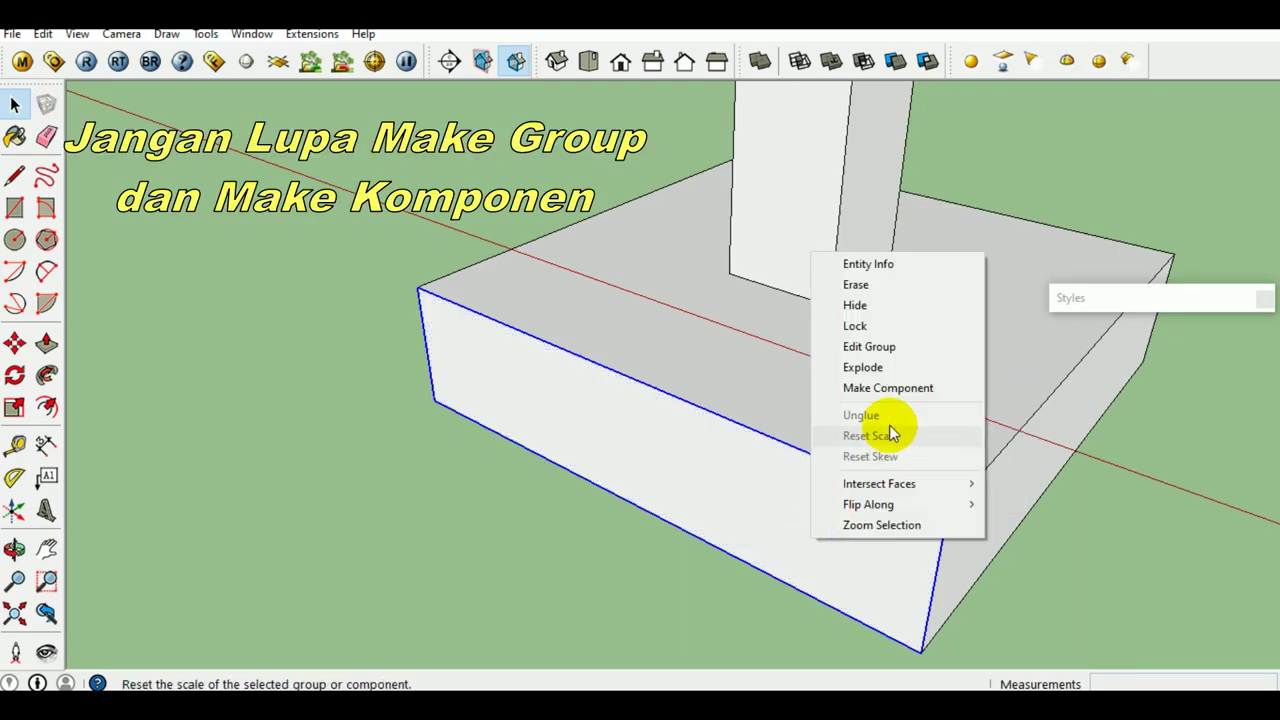
{"action": "left_click", "coordinate": [889, 389]}
Step: Group an adjacent side face as a component, then select it with the front face
{"action": "middle_click_drag", "start_coordinate": [923, 467], "coordinate": [777, 434]}
{"action": "left_click", "coordinate": [921, 497]}
{"action": "right_click", "coordinate": [921, 497]}
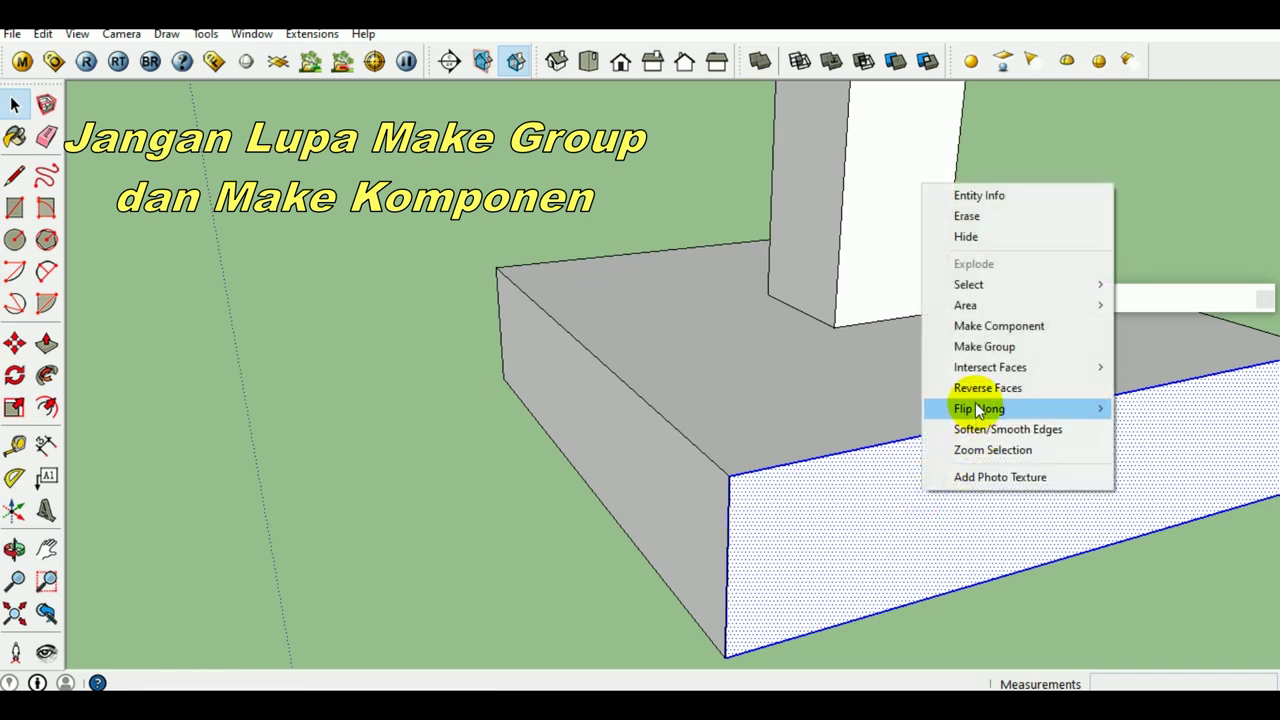
{"action": "left_click", "coordinate": [1000, 343]}
{"action": "right_click", "coordinate": [953, 497]}
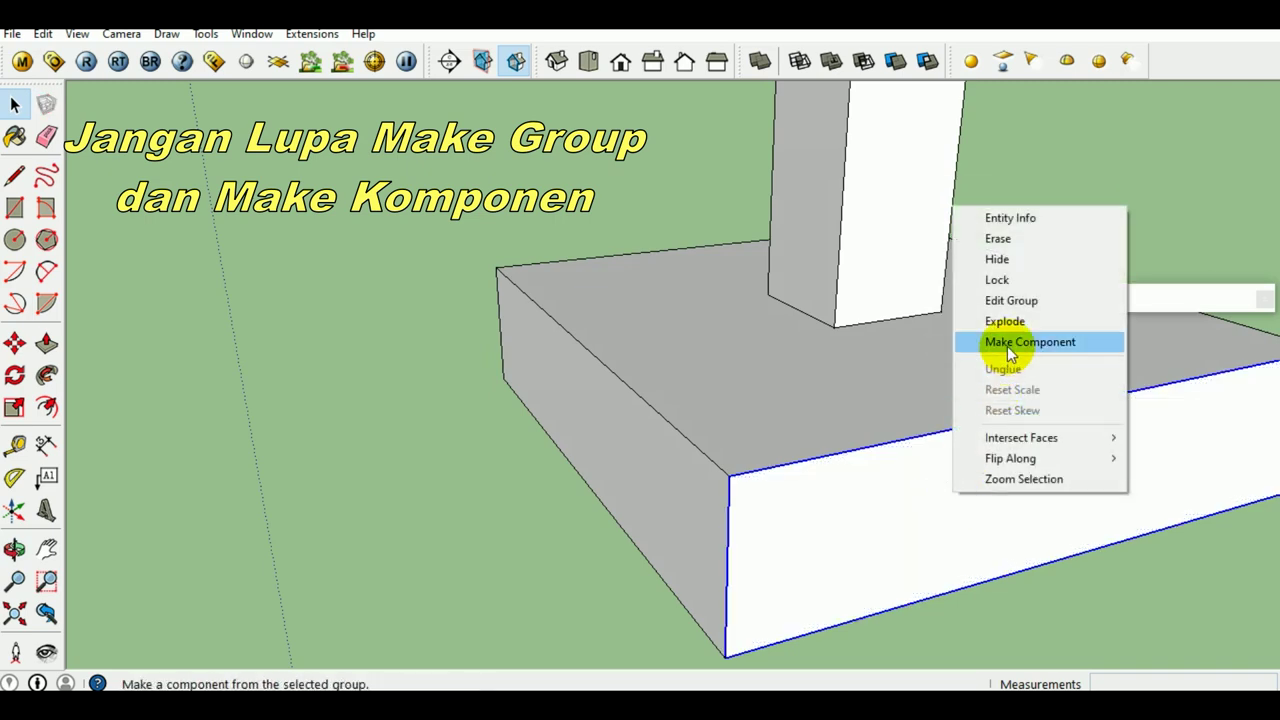
{"action": "left_click", "coordinate": [1007, 343]}
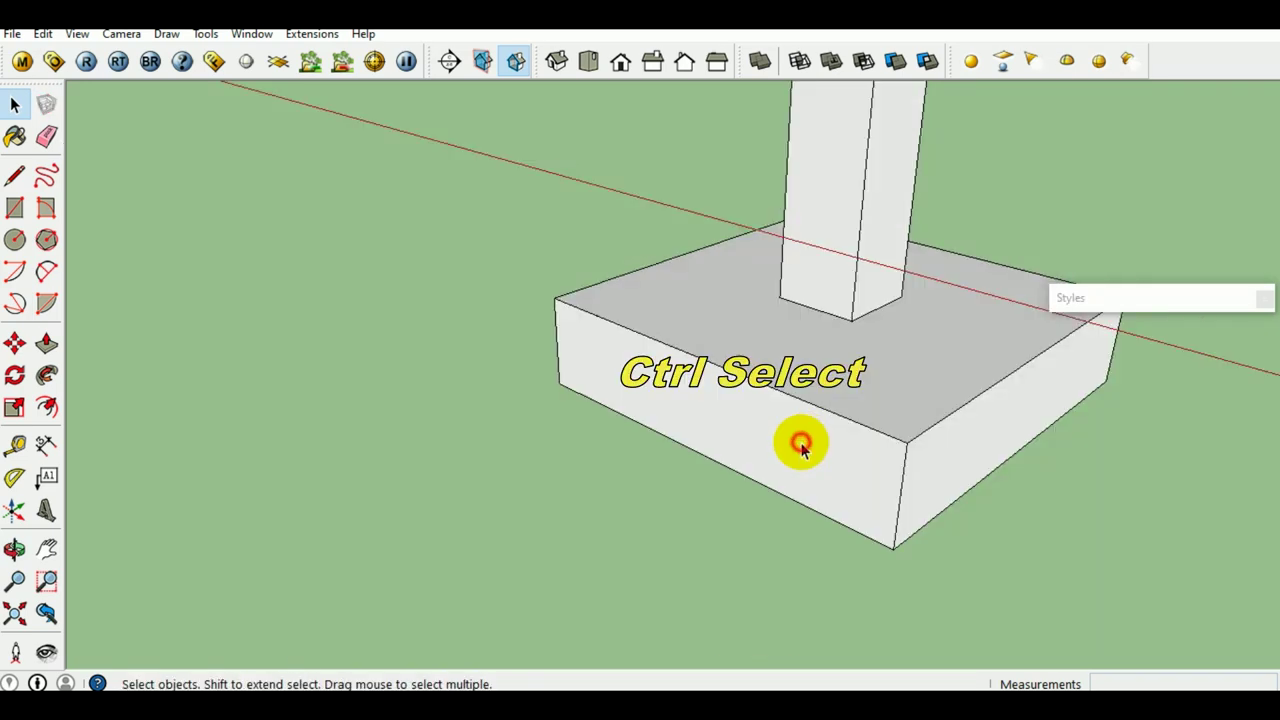
{"action": "left_click", "coordinate": [800, 443], "text": "ctrl"}
{"action": "left_click", "coordinate": [931, 451], "text": "ctrl"}
{"action": "mouse_move", "coordinate": [846, 449]}
{"action": "middle_mouse_down"}
{"action": "mouse_move", "coordinate": [876, 436]}
{"action": "mouse_move", "coordinate": [797, 449]}
{"action": "mouse_move", "coordinate": [971, 494]}
{"action": "middle_mouse_up"}
Step: Move-copy the selected side faces off to the right of the footing
{"action": "key", "text": "m"}
{"action": "key", "text": "ctrl"}
{"action": "left_click", "coordinate": [672, 392]}
{"action": "scroll", "coordinate": [823, 443], "scroll_direction": "down", "scroll_amount": 3}
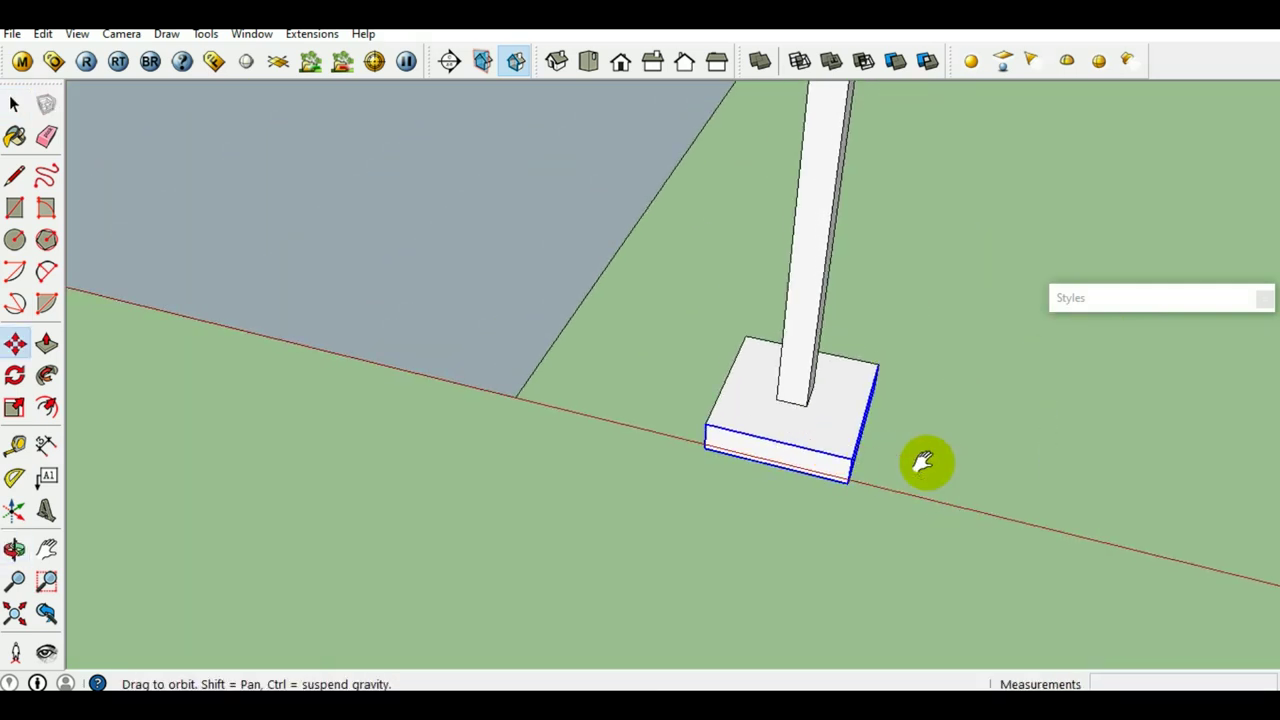
{"action": "left_click", "coordinate": [1082, 514]}
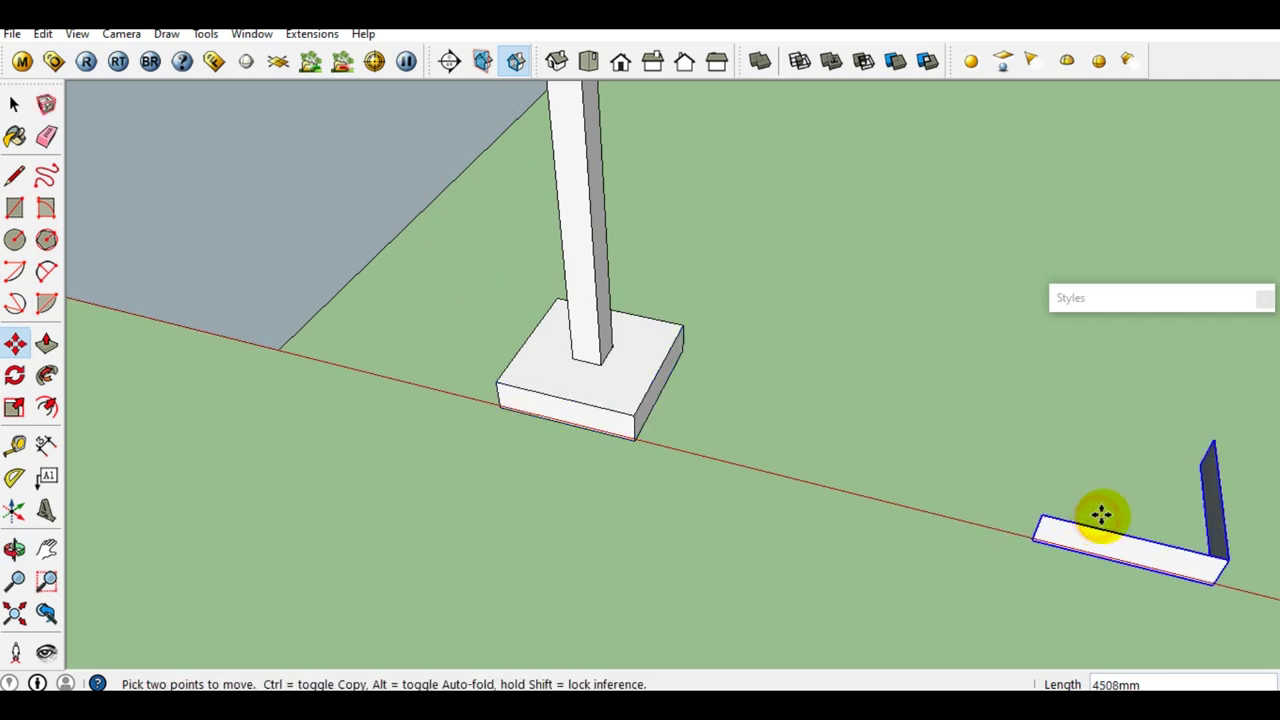
{"action": "key", "text": "space"}
{"action": "scroll", "coordinate": [586, 409], "scroll_direction": "up", "scroll_amount": 3}
{"action": "scroll", "coordinate": [640, 383], "scroll_direction": "up", "scroll_amount": 2}
{"action": "scroll", "coordinate": [630, 370], "scroll_direction": "up", "scroll_amount": 2}
{"action": "scroll", "coordinate": [622, 358], "scroll_direction": "up", "scroll_amount": 2}
Step: Hide the footing's front face
{"action": "mouse_move", "coordinate": [677, 449]}
{"action": "middle_mouse_down"}
{"action": "mouse_move", "coordinate": [655, 449]}
{"action": "mouse_move", "coordinate": [765, 413]}
{"action": "middle_mouse_up"}
{"action": "left_click", "coordinate": [655, 449], "text": "ctrl"}
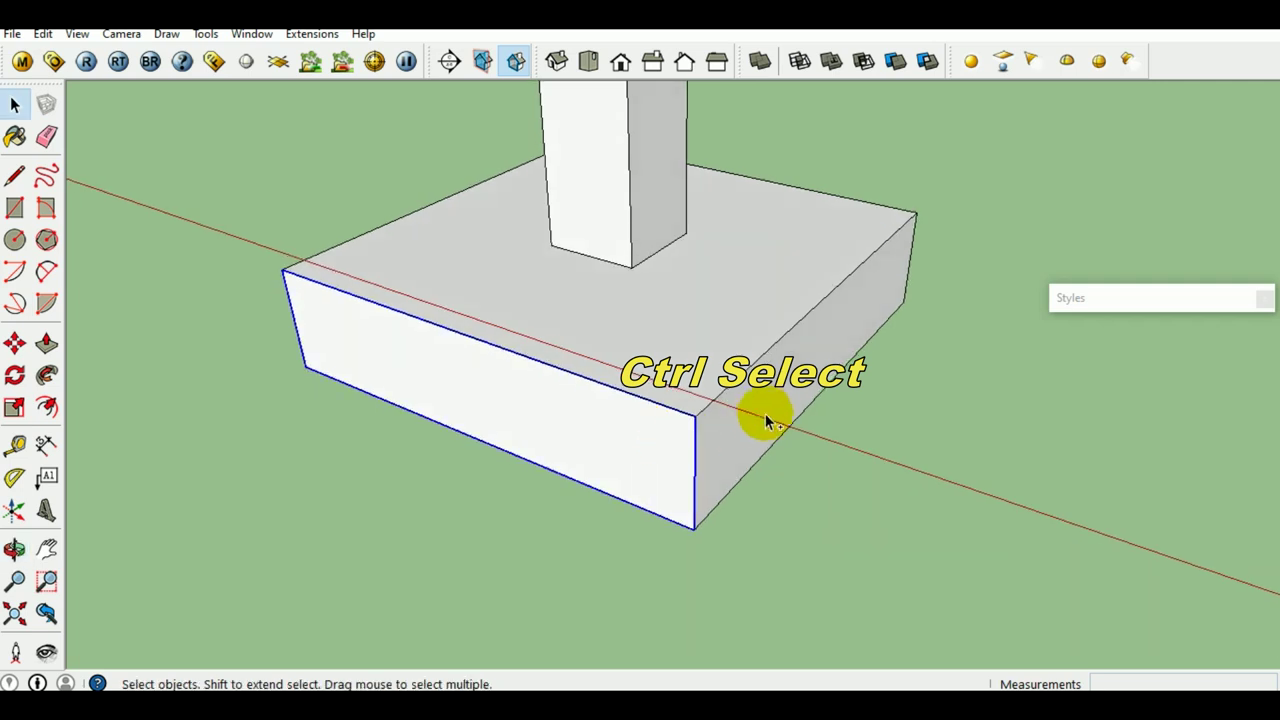
{"action": "right_click", "coordinate": [732, 435]}
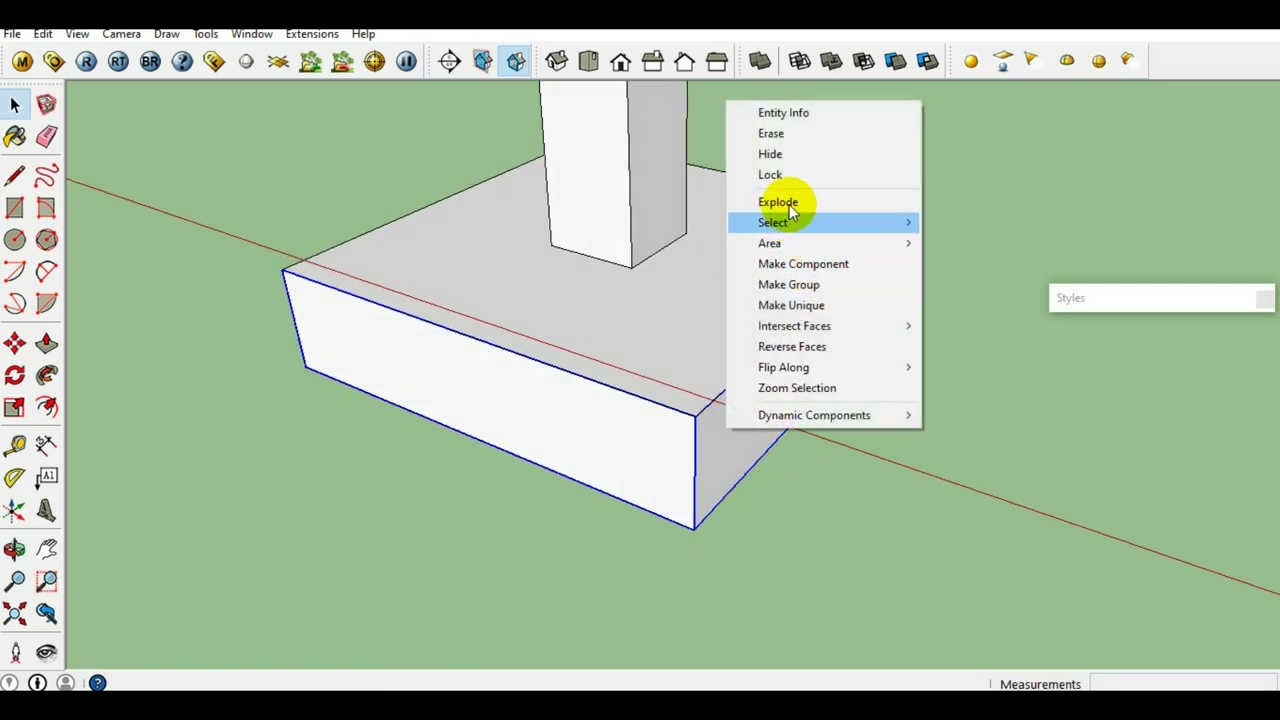
{"action": "left_click", "coordinate": [780, 154]}
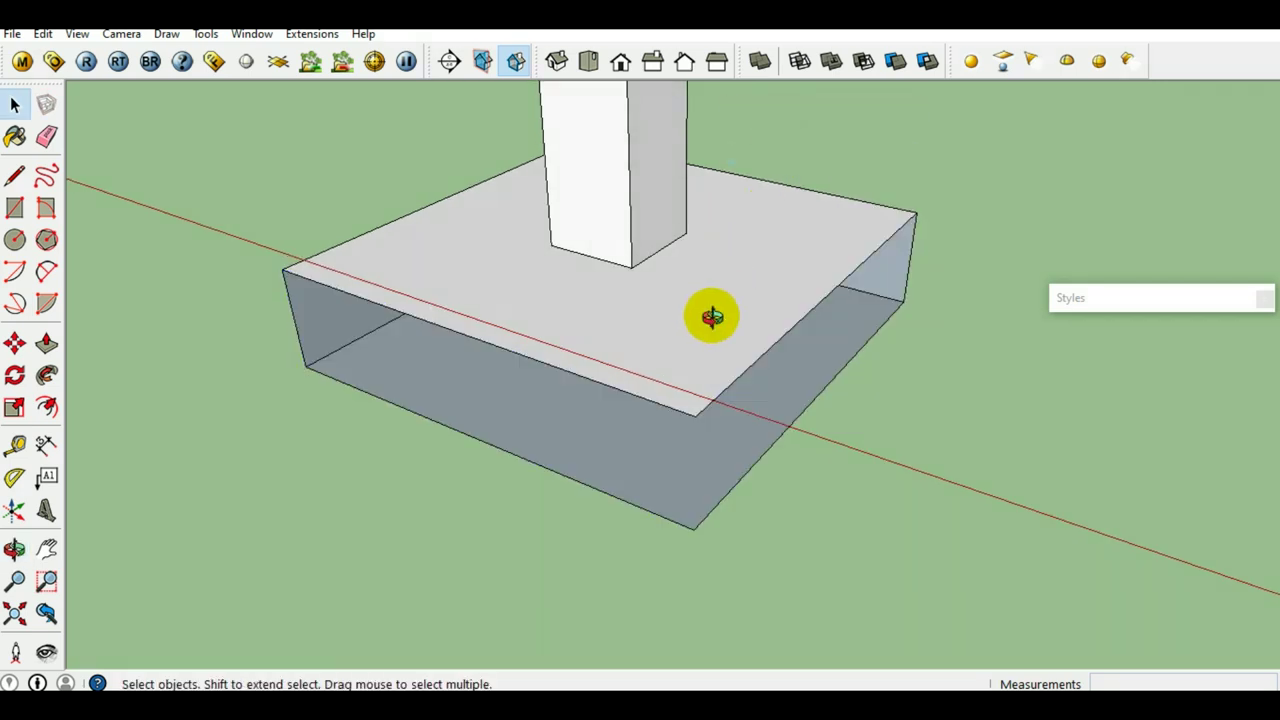
{"action": "key", "text": "l"}
{"action": "scroll", "coordinate": [697, 354], "scroll_direction": "up", "scroll_amount": 2}
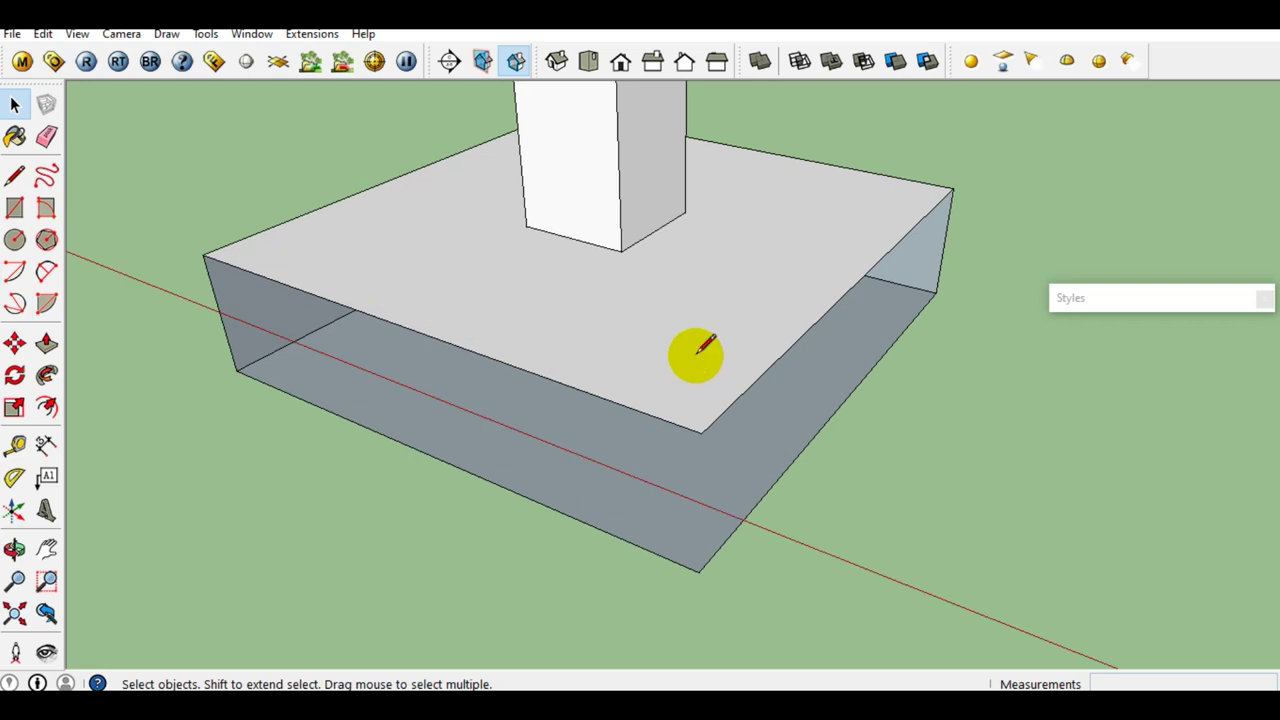
Step: Draw a line down from the footing's corner to restore the front face
{"action": "left_click", "coordinate": [704, 430]}
{"action": "left_click", "coordinate": [700, 566]}
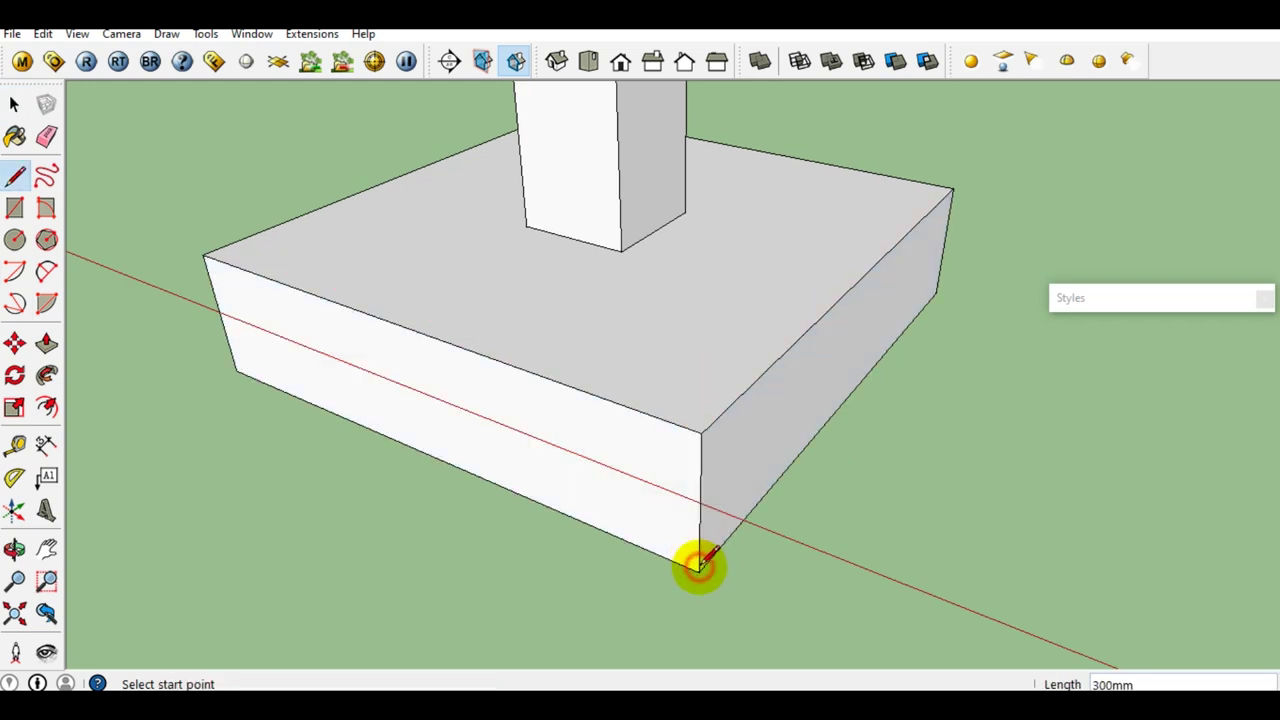
{"action": "key", "text": "space"}
{"action": "middle_click_drag", "start_coordinate": [506, 466], "coordinate": [425, 430]}
{"action": "scroll", "coordinate": [400, 420], "scroll_direction": "up", "scroll_amount": 3}
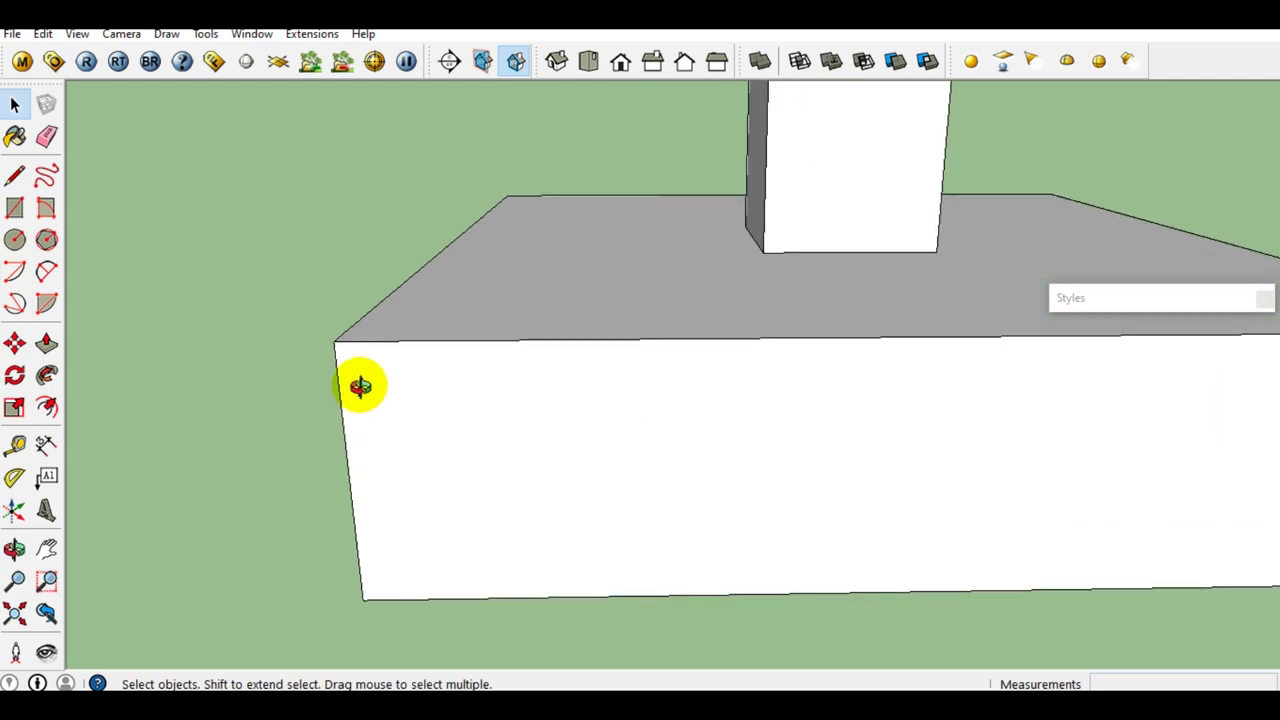
Step: Draw a two-point arc rounding the front face's top-left corner
{"action": "key", "text": "a"}
{"action": "scroll", "coordinate": [345, 300], "scroll_direction": "up", "scroll_amount": 1}
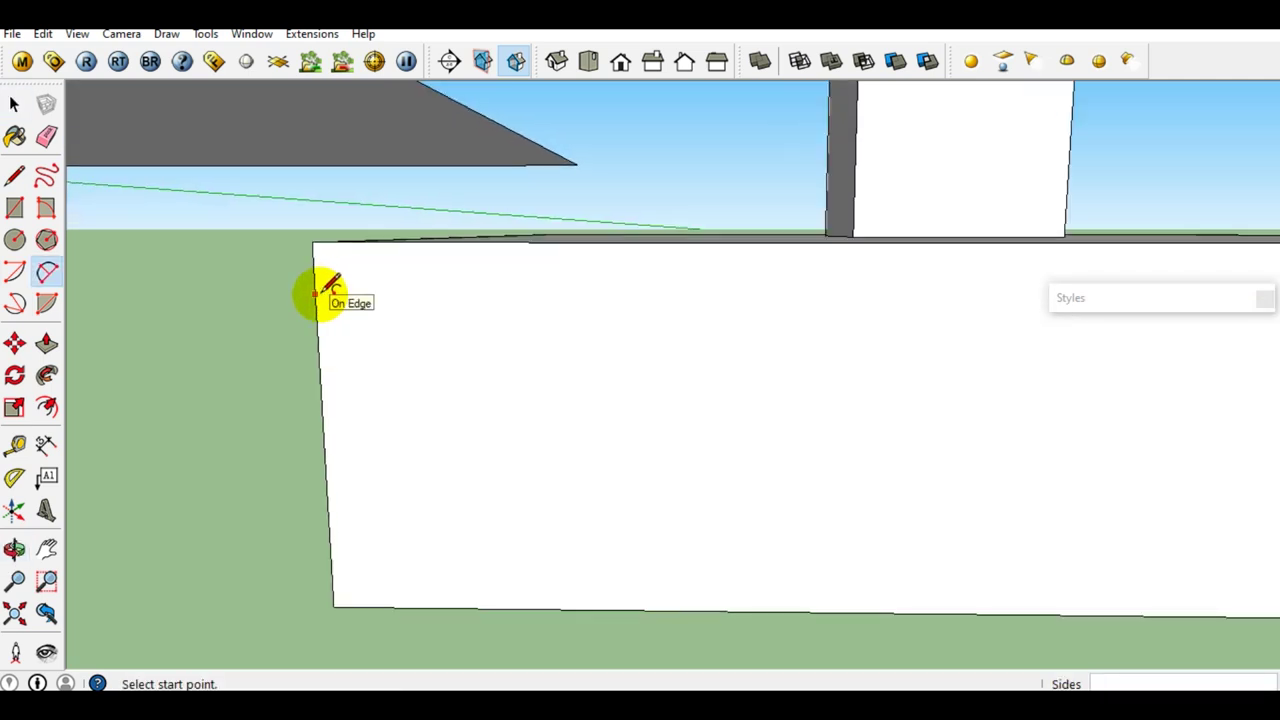
{"action": "left_click", "coordinate": [316, 292]}
{"action": "scroll", "coordinate": [365, 240], "scroll_direction": "up", "scroll_amount": 1}
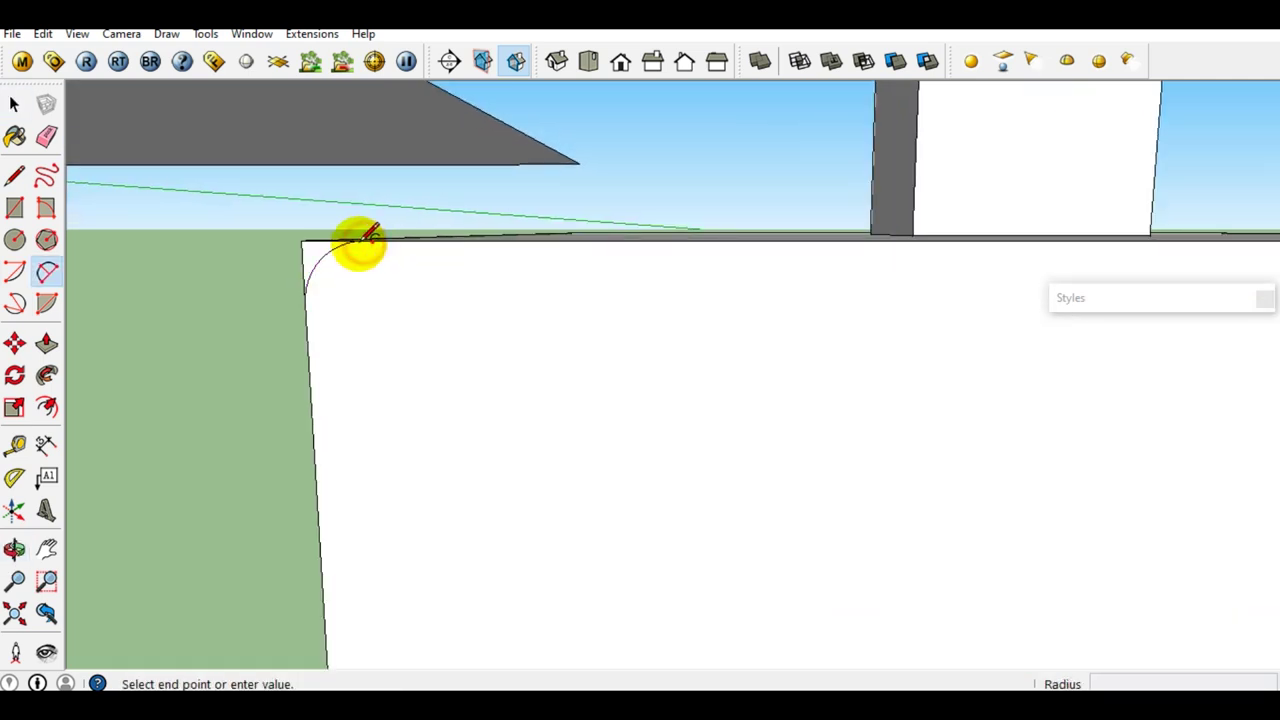
{"action": "left_click", "coordinate": [372, 233]}
{"action": "key", "text": "space"}
{"action": "scroll", "coordinate": [324, 333], "scroll_direction": "down", "scroll_amount": 3}
{"action": "middle_click_drag", "start_coordinate": [324, 333], "coordinate": [428, 434]}
{"action": "scroll", "coordinate": [436, 434], "scroll_direction": "down", "scroll_amount": 1}
Step: Draw a vertical line from the footing's bottom edge up to its top edge
{"action": "key", "text": "l"}
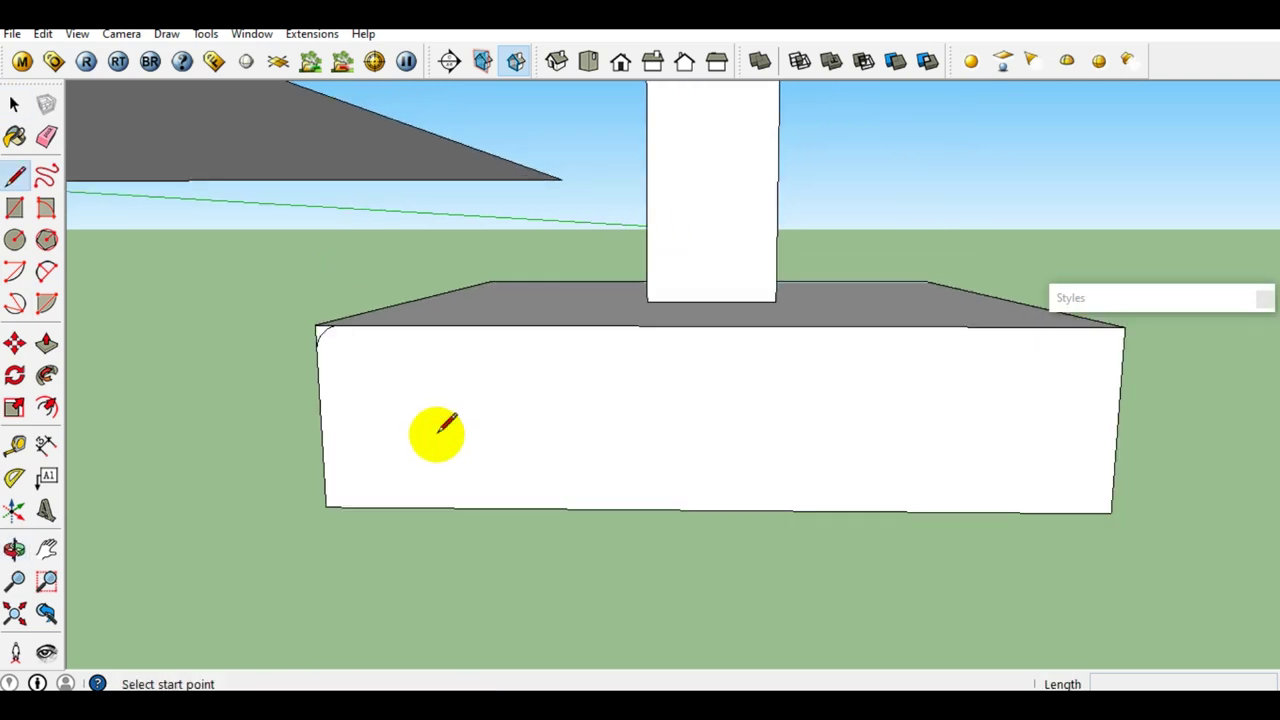
{"action": "left_click", "coordinate": [1118, 421]}
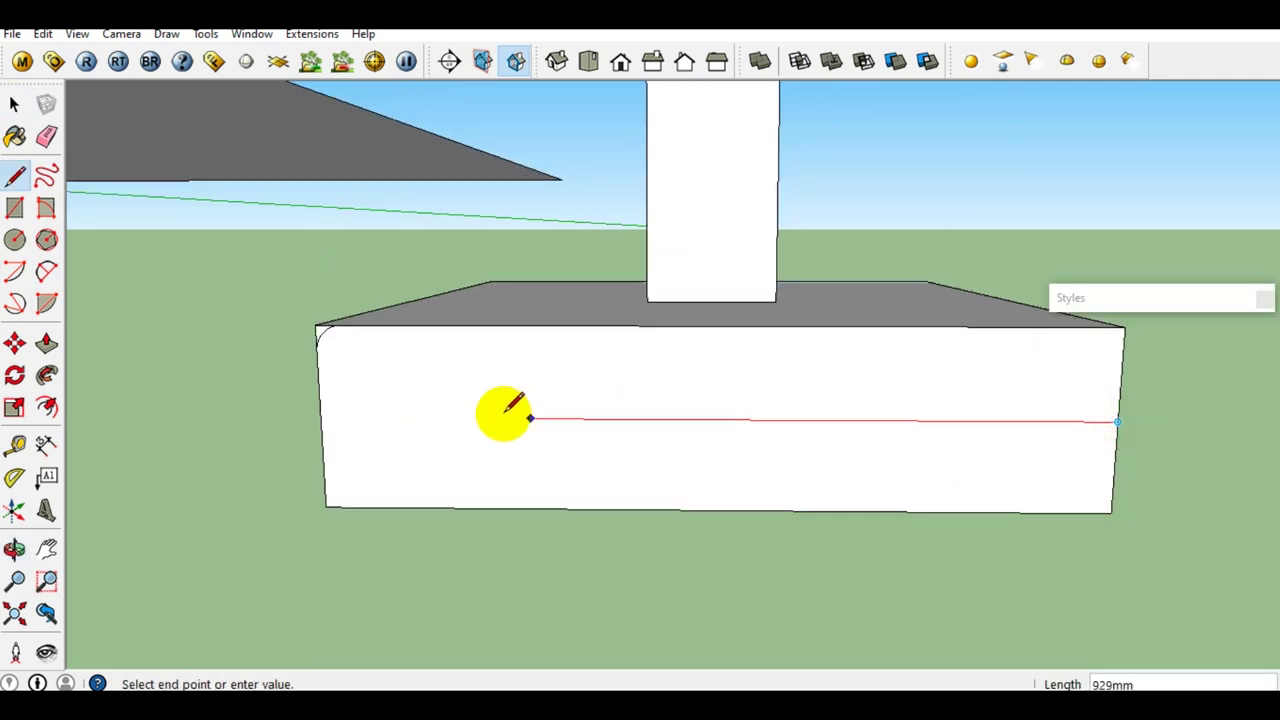
{"action": "left_click", "coordinate": [713, 508]}
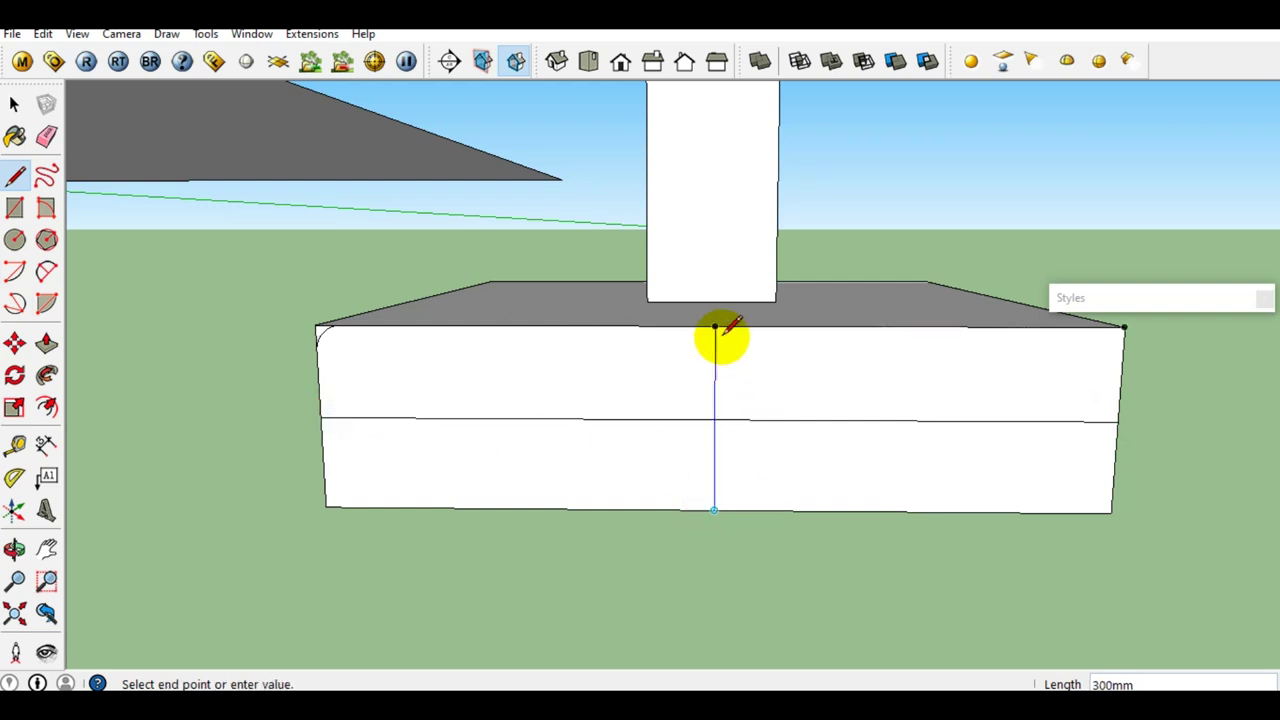
{"action": "key", "text": "space"}
{"action": "scroll", "coordinate": [503, 358], "scroll_direction": "up", "scroll_amount": 2}
{"action": "scroll", "coordinate": [517, 360], "scroll_direction": "up", "scroll_amount": 2}
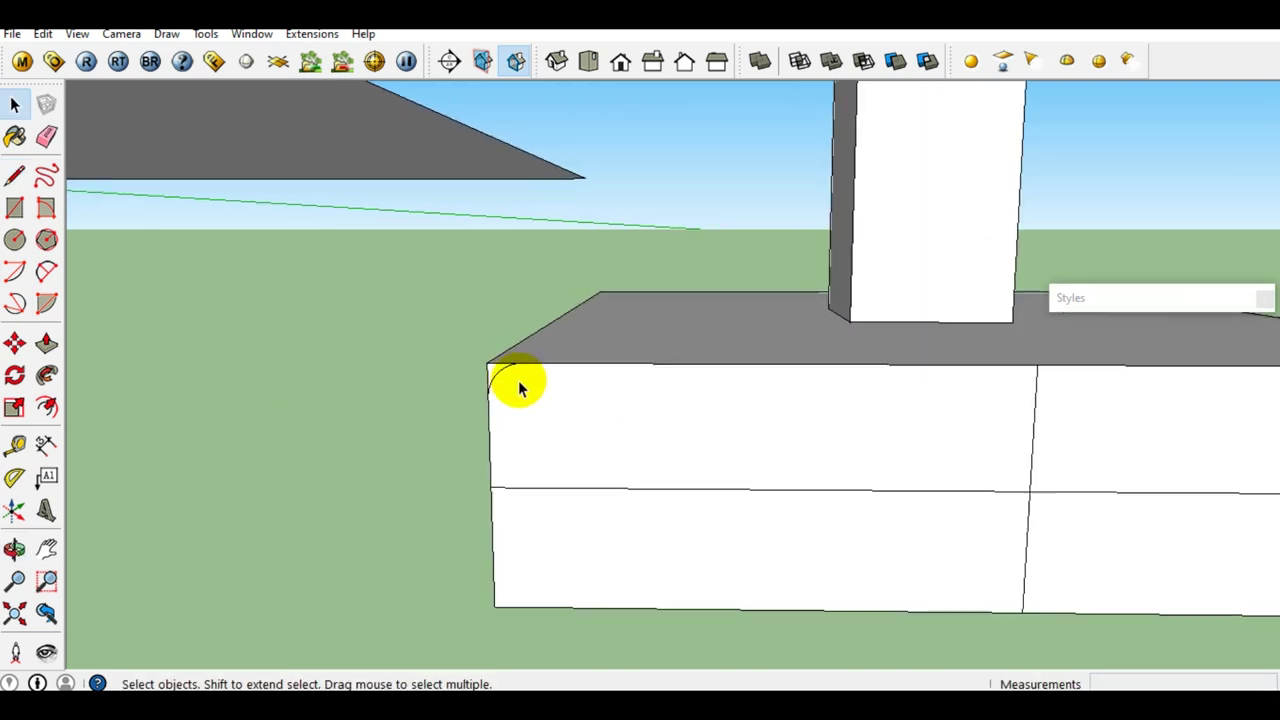
{"action": "scroll", "coordinate": [517, 383], "scroll_direction": "up", "scroll_amount": 2}
{"action": "scroll", "coordinate": [560, 418], "scroll_direction": "up", "scroll_amount": 2}
{"action": "scroll", "coordinate": [538, 405], "scroll_direction": "up", "scroll_amount": 1}
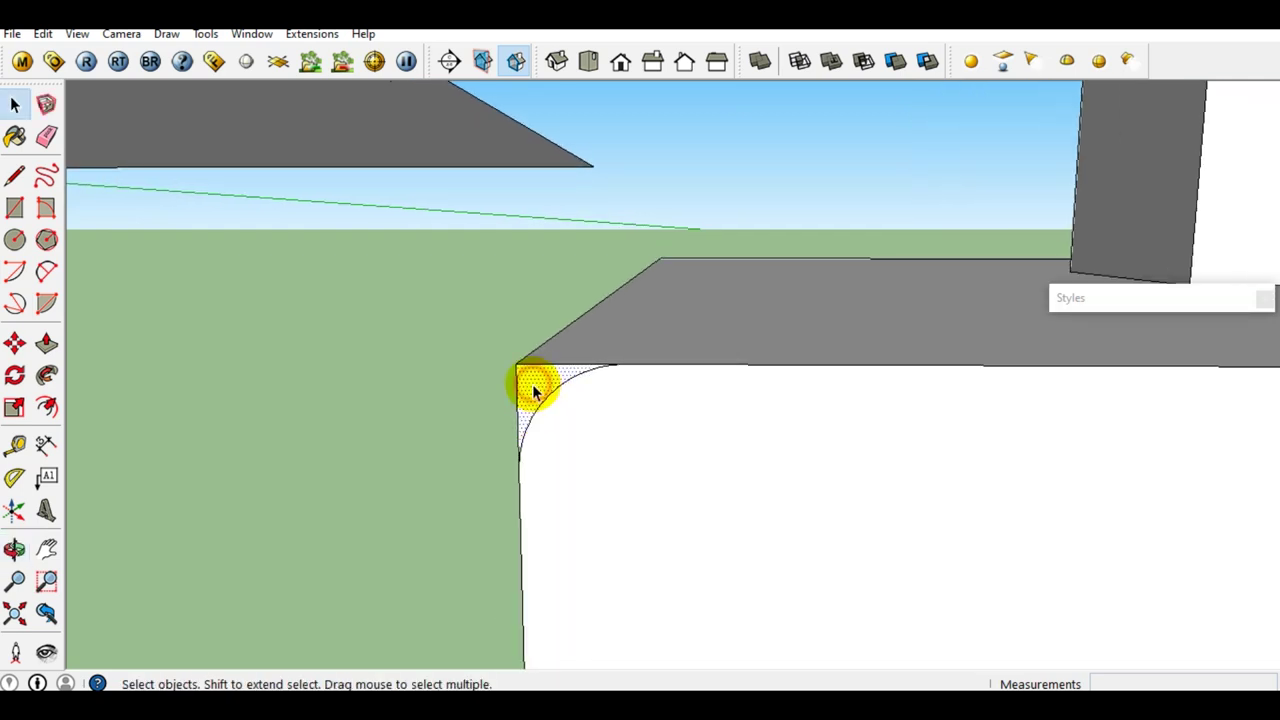
{"action": "middle_click_drag", "start_coordinate": [533, 392], "coordinate": [507, 421], "text": "shift"}
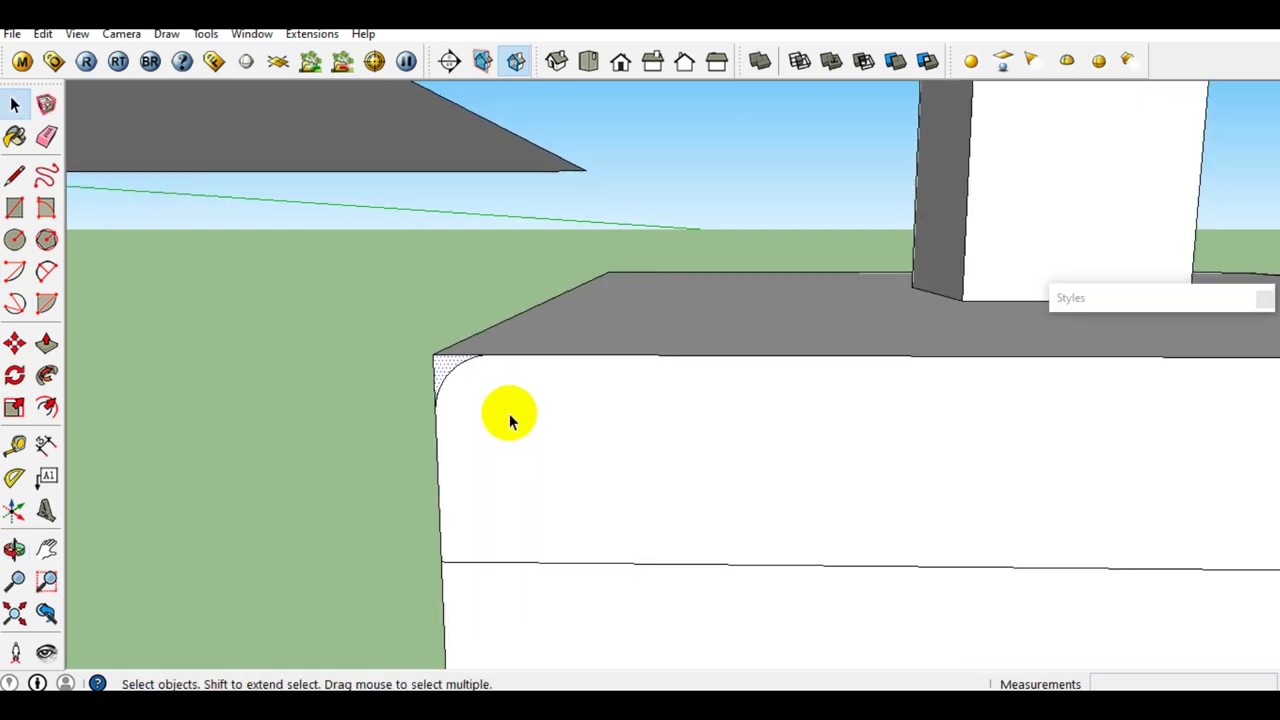
{"action": "scroll", "coordinate": [532, 462], "scroll_direction": "down", "scroll_amount": 1}
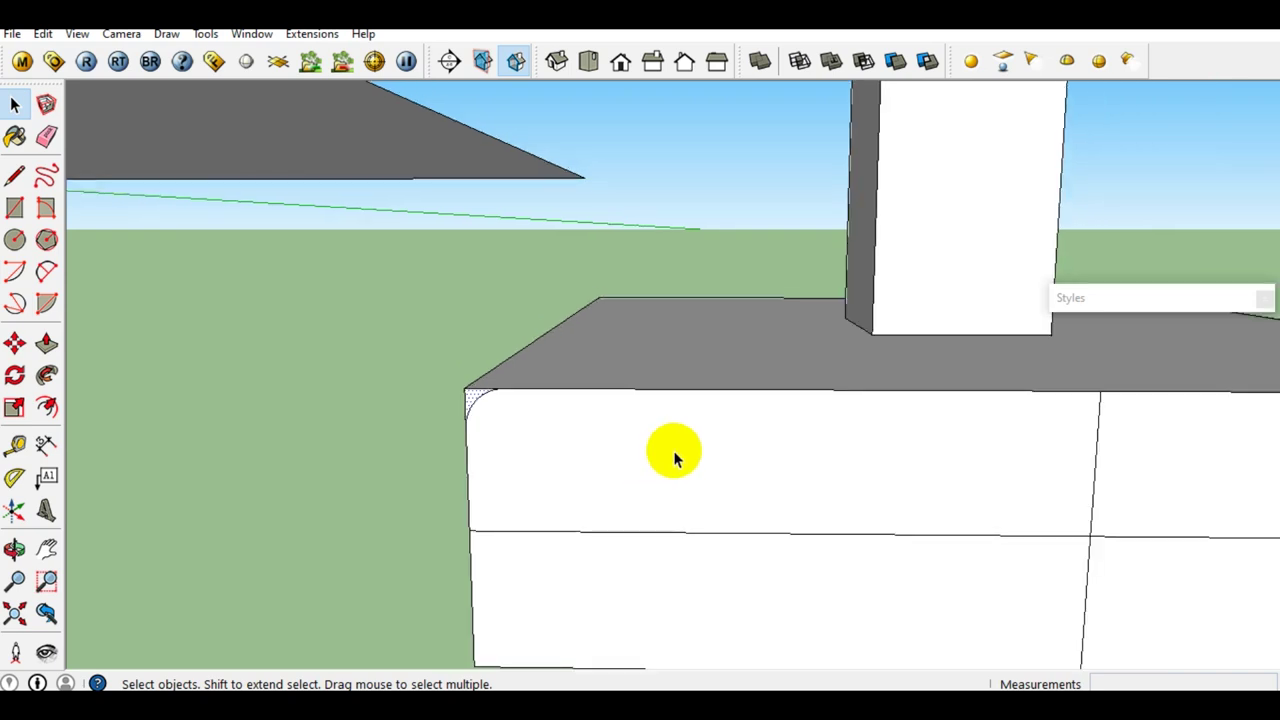
{"action": "scroll", "coordinate": [671, 451], "scroll_direction": "down", "scroll_amount": 2}
{"action": "scroll", "coordinate": [603, 471], "scroll_direction": "down", "scroll_amount": 1}
Step: Copy the rounded-corner face piece left of the footing and flip it along Blue Direction
{"action": "key", "text": "m"}
{"action": "left_click", "coordinate": [700, 491]}
{"action": "middle_click_drag", "start_coordinate": [406, 486], "coordinate": [549, 477], "text": "shift"}
{"action": "left_click", "coordinate": [371, 471]}
{"action": "key", "text": "space"}
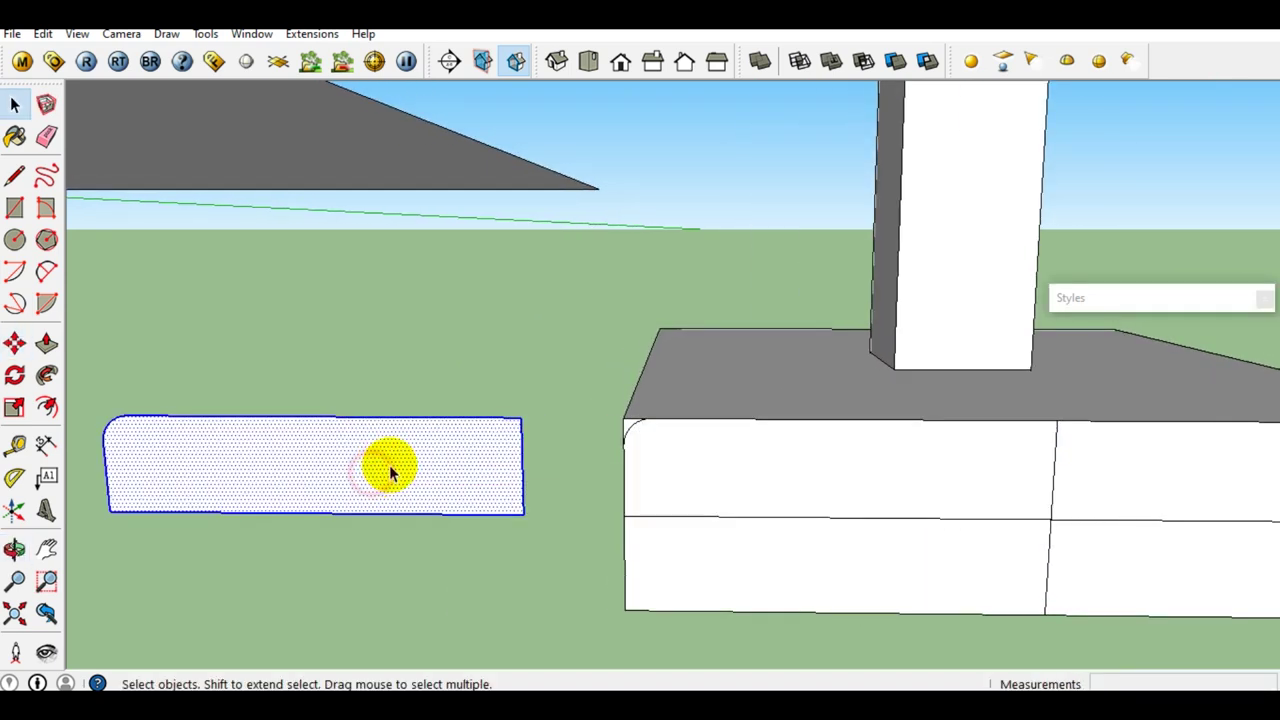
{"action": "right_click", "coordinate": [389, 467]}
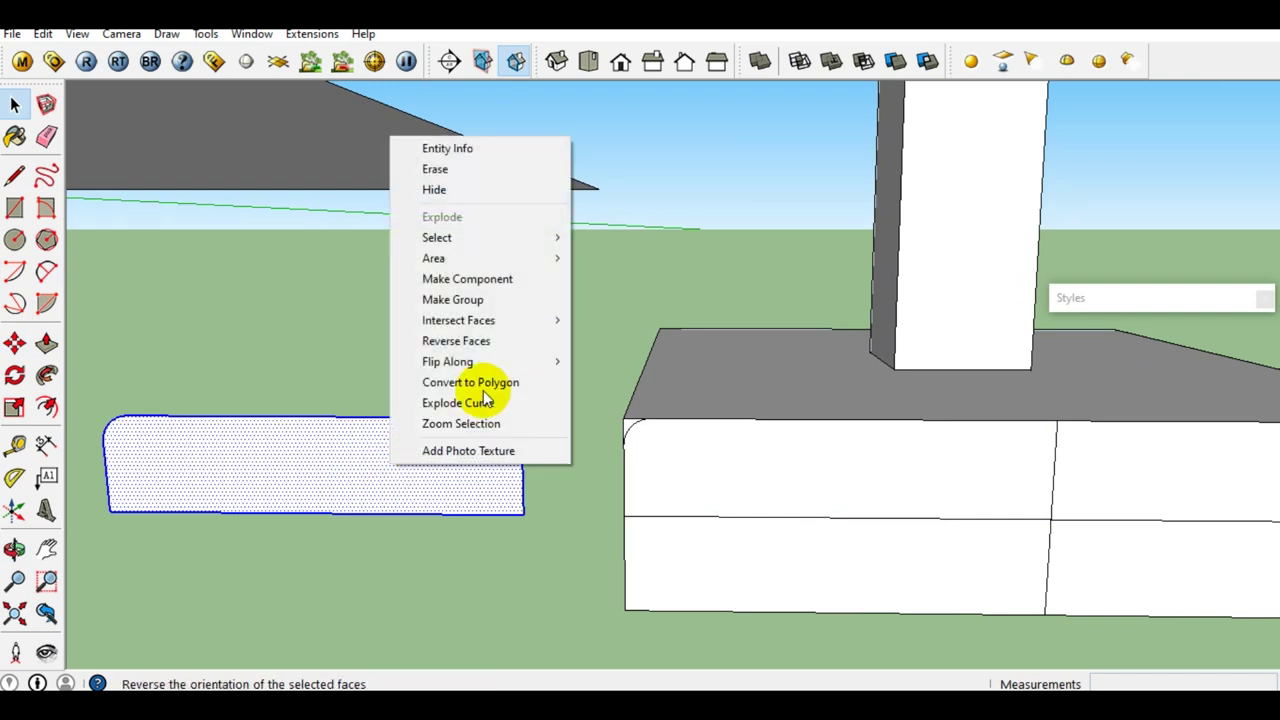
{"action": "mouse_move", "coordinate": [447, 361]}
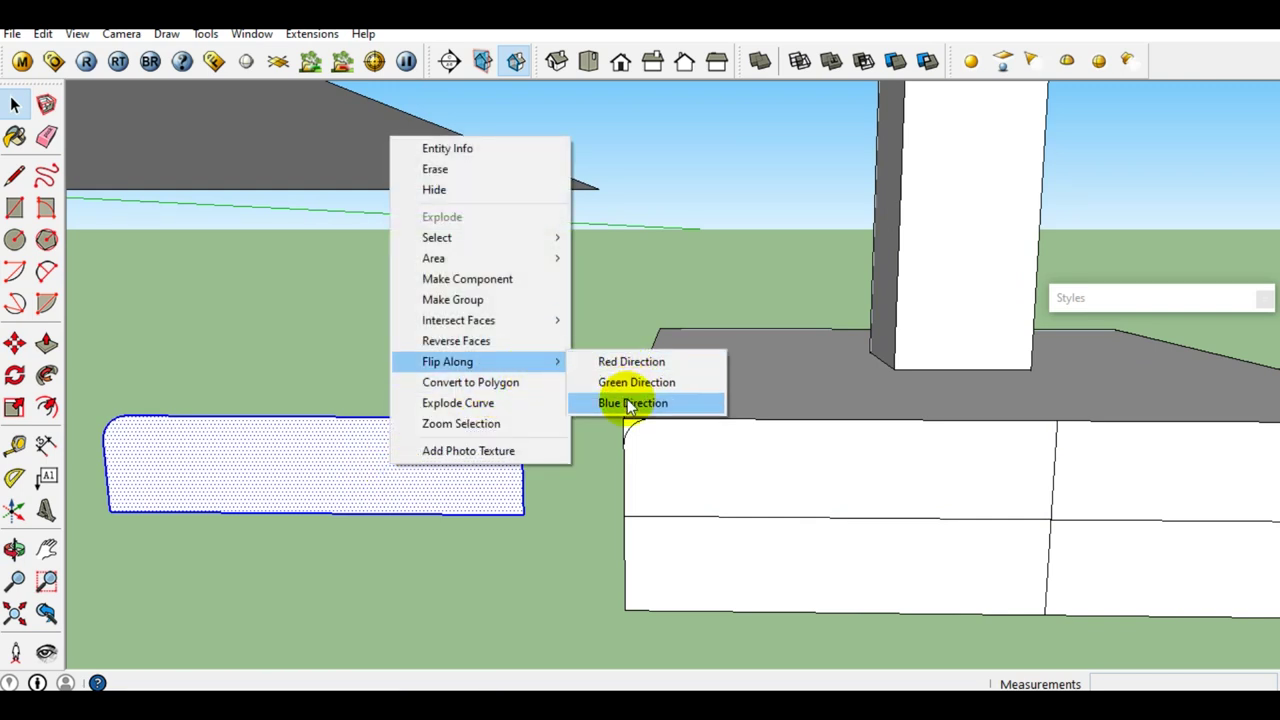
{"action": "left_click", "coordinate": [630, 403]}
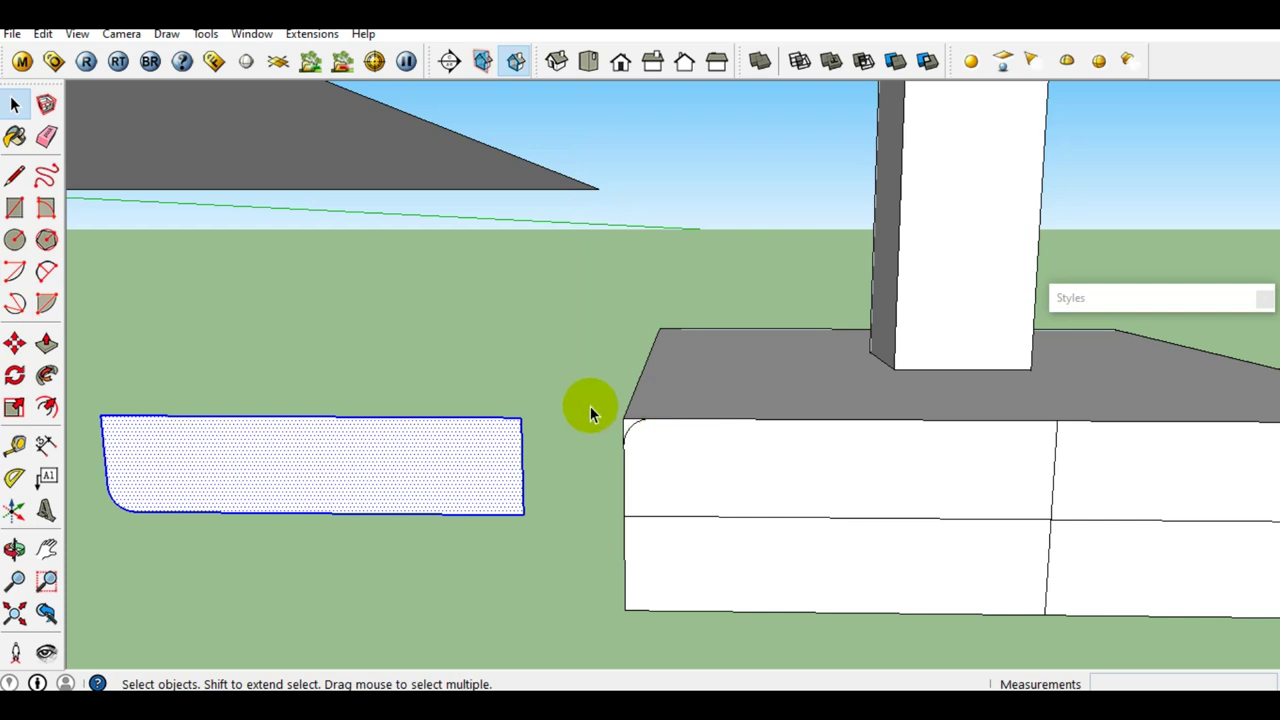
Step: Move the flipped piece into the footing front face's lower-left corner
{"action": "key", "text": "m"}
{"action": "left_click", "coordinate": [520, 418]}
{"action": "scroll", "coordinate": [1046, 526], "scroll_direction": "up", "scroll_amount": 1}
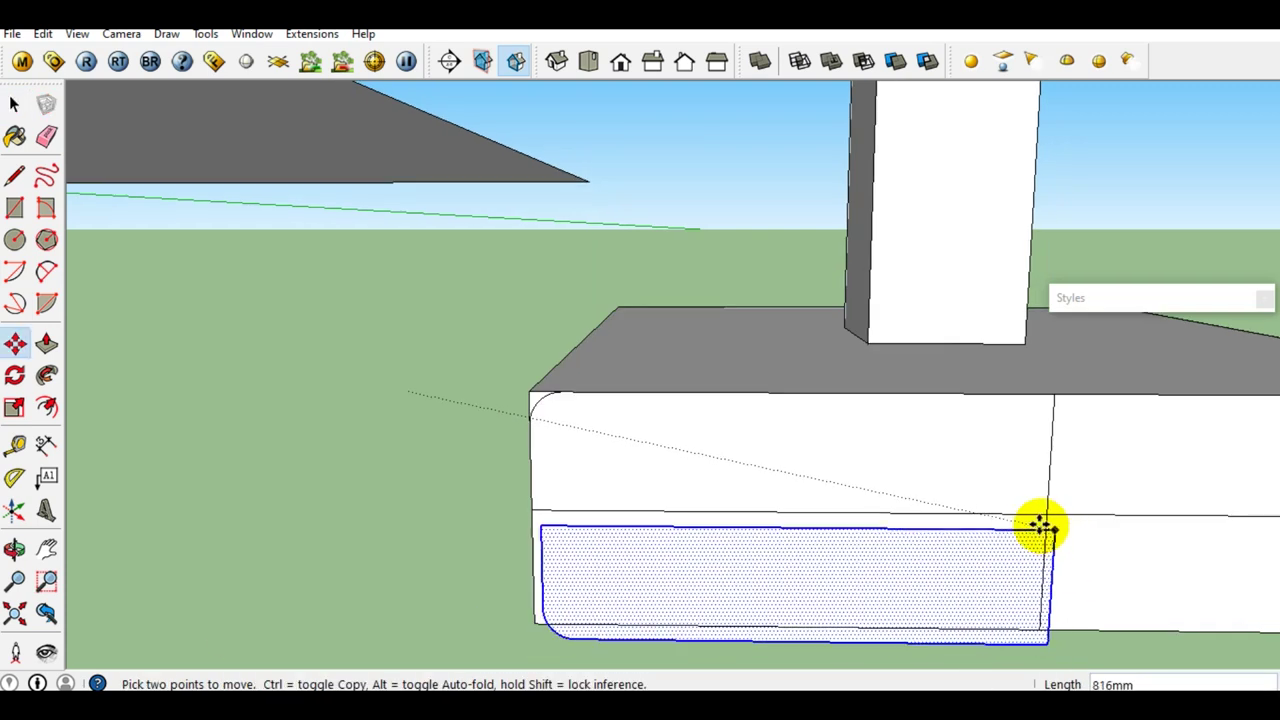
{"action": "left_click", "coordinate": [1046, 516]}
Step: Erase the vertical dividing line on the front face and select the top face
{"action": "key", "text": "e"}
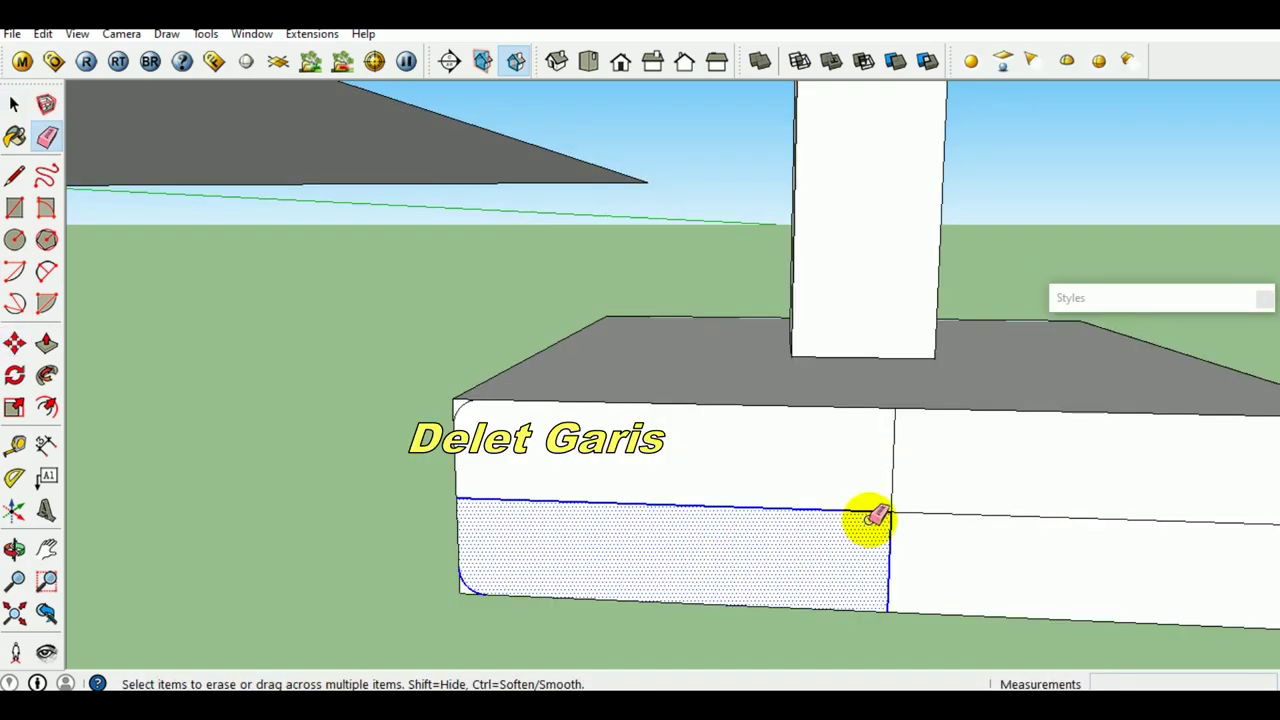
{"action": "left_click", "coordinate": [890, 515]}
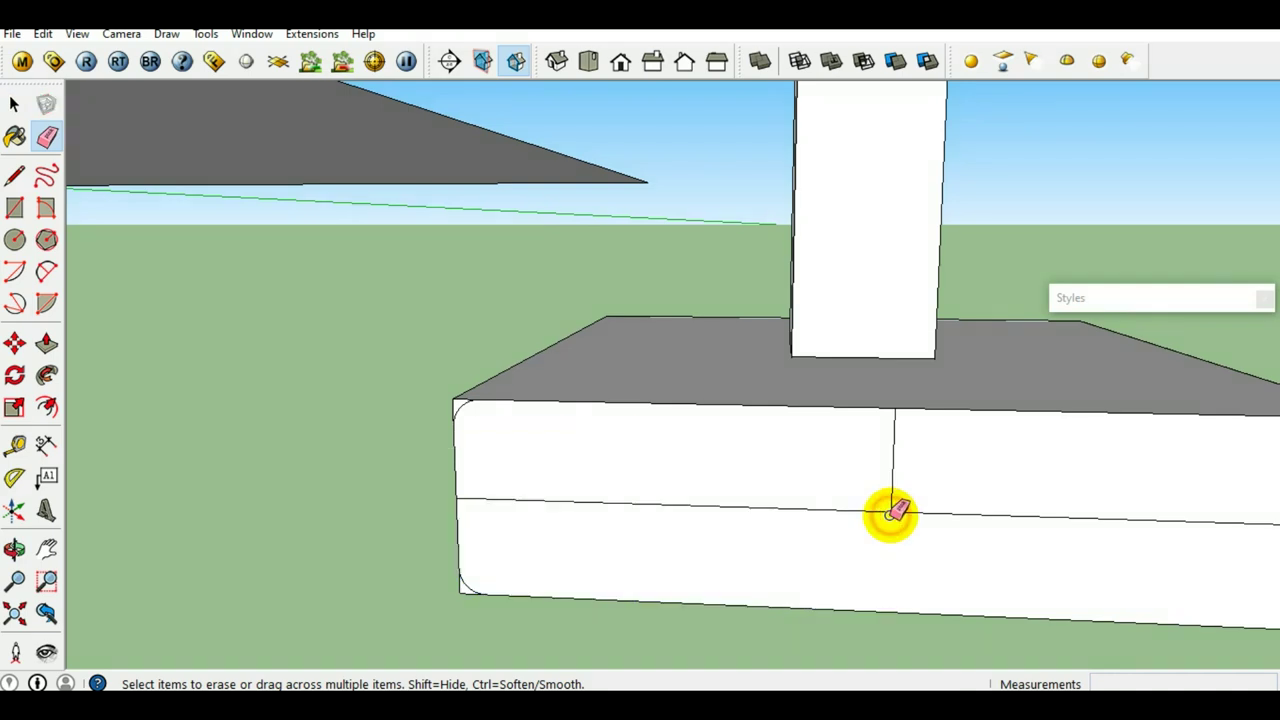
{"action": "key", "text": "space"}
{"action": "middle_click_drag", "start_coordinate": [666, 437], "coordinate": [651, 386]}
{"action": "left_click", "coordinate": [649, 382]}
{"action": "mouse_move", "coordinate": [571, 457]}
{"action": "middle_mouse_down"}
{"action": "mouse_move", "coordinate": [560, 413]}
{"action": "mouse_move", "coordinate": [414, 417]}
{"action": "middle_mouse_up"}
{"action": "key", "text": "Escape"}
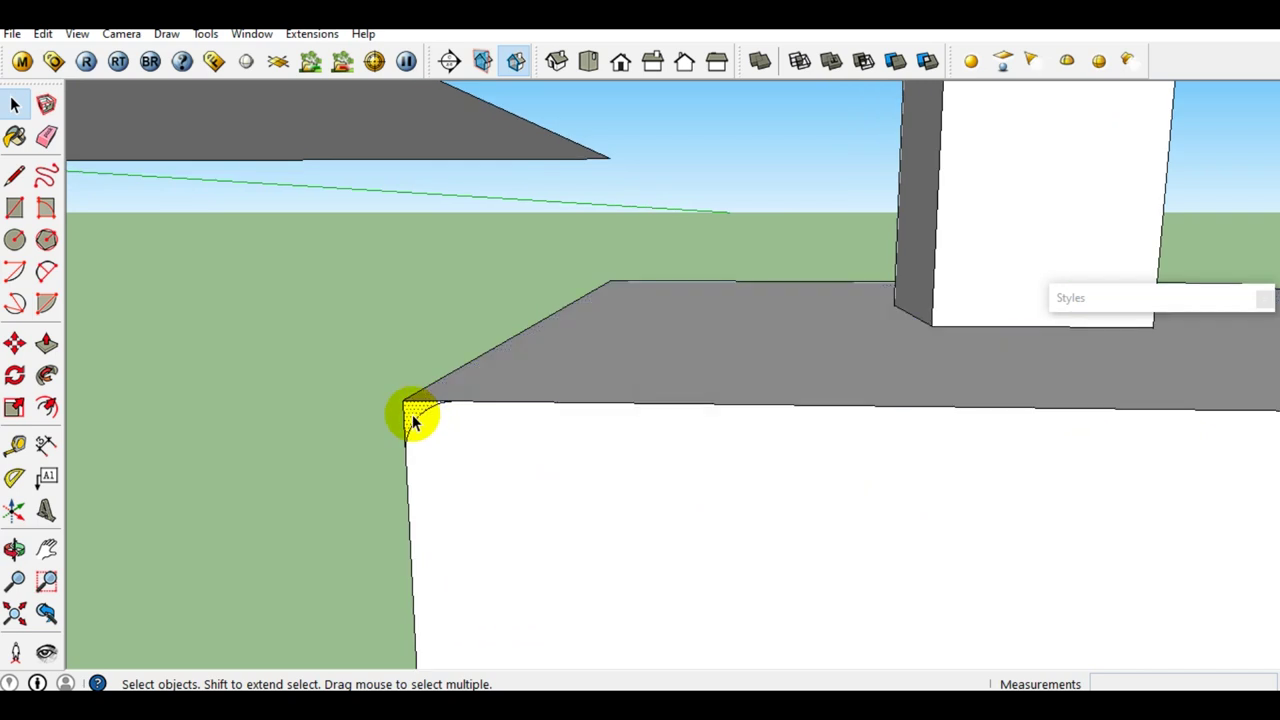
Step: Copy the corner profile onto the front face and flip it along the vertical axis
{"action": "key", "text": "m"}
{"action": "left_click", "coordinate": [459, 479]}
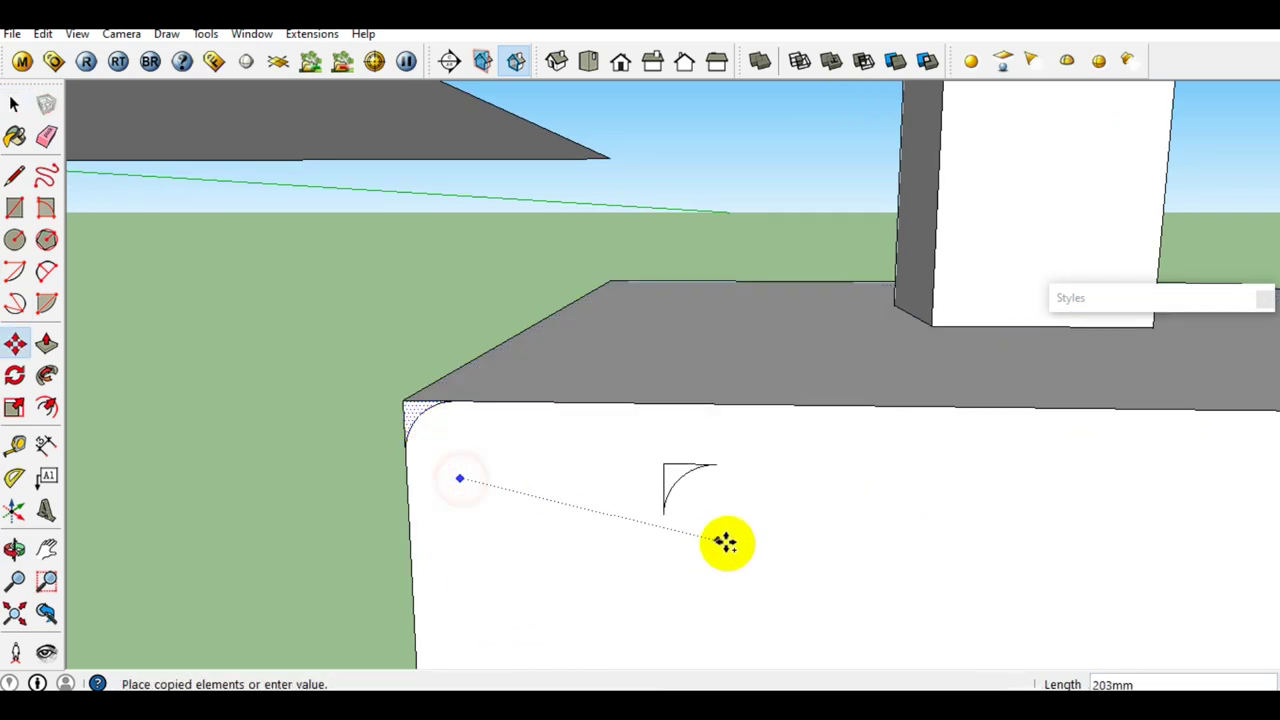
{"action": "left_click", "coordinate": [724, 538]}
{"action": "key", "text": "space"}
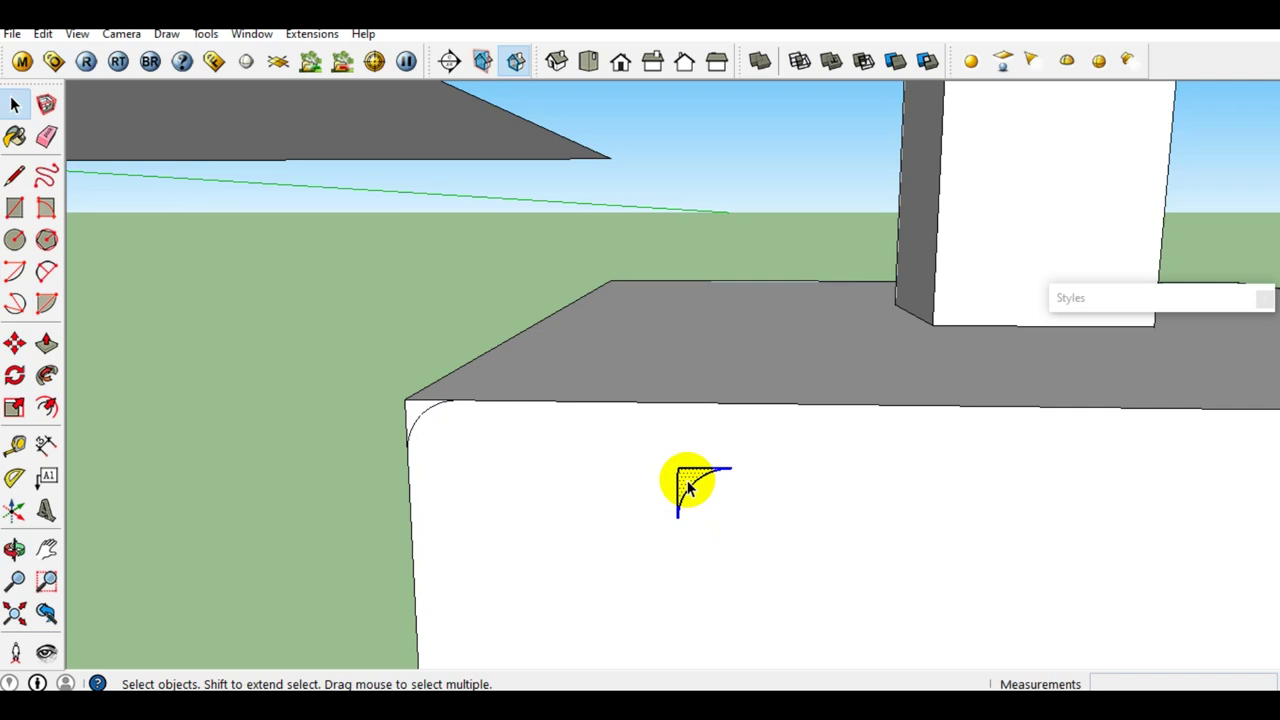
{"action": "right_click", "coordinate": [686, 482]}
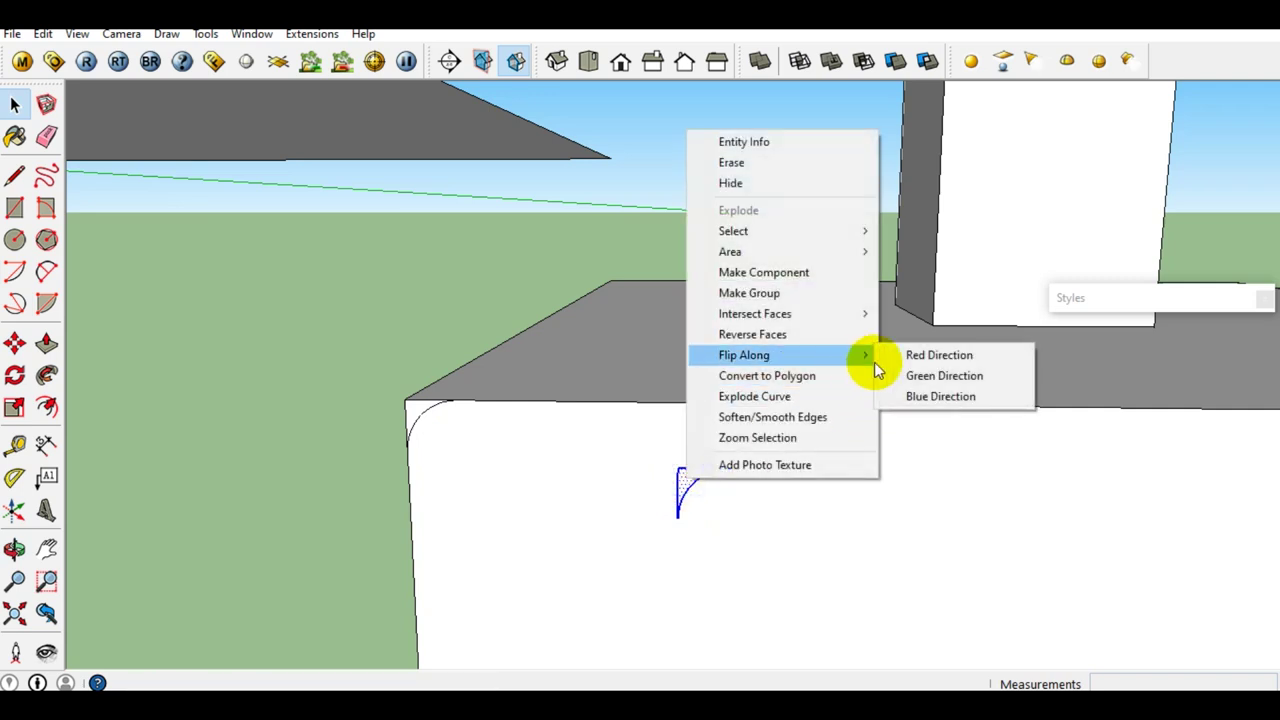
{"action": "left_click", "coordinate": [910, 396]}
Step: Copy the flipped profile to the footing's corner
{"action": "key", "text": "m"}
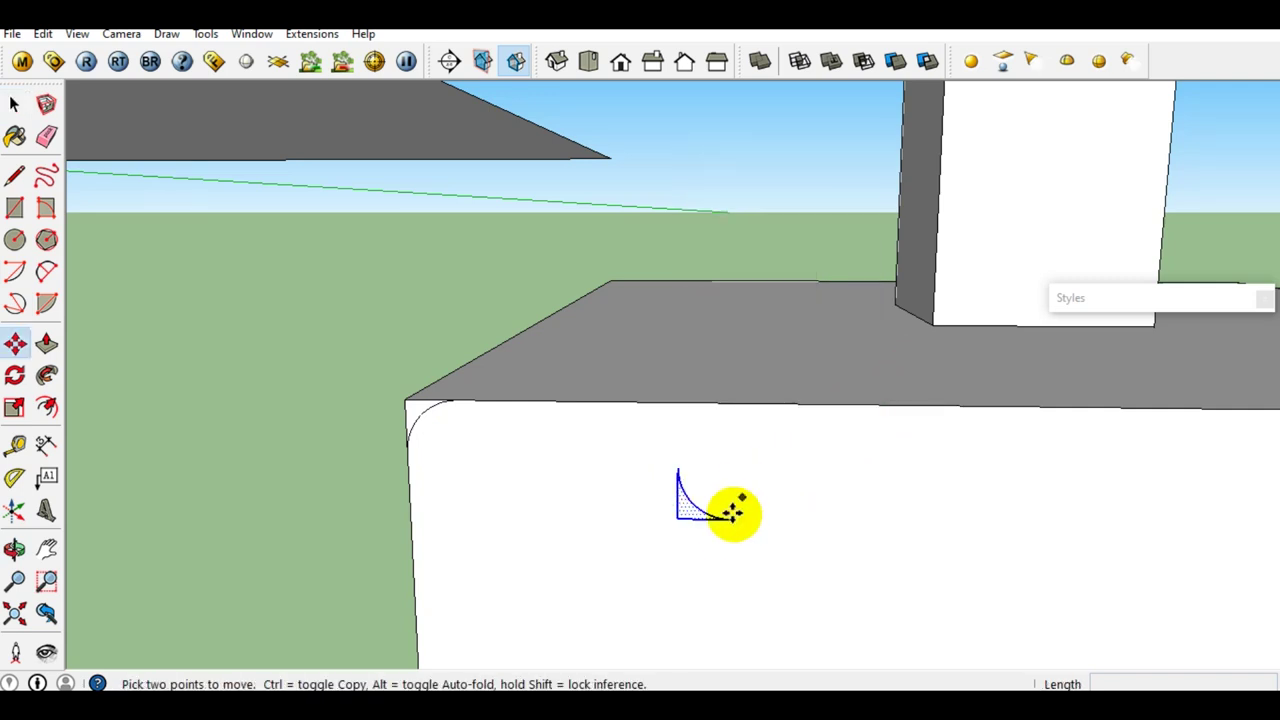
{"action": "left_click", "coordinate": [679, 516]}
{"action": "key", "text": "ctrl"}
{"action": "mouse_move", "coordinate": [891, 480]}
{"action": "middle_mouse_down"}
{"action": "mouse_move", "coordinate": [617, 611]}
{"action": "mouse_move", "coordinate": [957, 443]}
{"action": "middle_mouse_up"}
{"action": "mouse_move", "coordinate": [836, 465]}
{"action": "middle_mouse_down"}
{"action": "mouse_move", "coordinate": [997, 428]}
{"action": "mouse_move", "coordinate": [1027, 403]}
{"action": "mouse_move", "coordinate": [794, 529]}
{"action": "middle_mouse_up"}
{"action": "left_click", "coordinate": [857, 457]}
{"action": "key", "text": "space"}
Step: Select the corner profile and the footing's top face as the sweep path
{"action": "scroll", "coordinate": [757, 486], "scroll_direction": "up", "scroll_amount": 3}
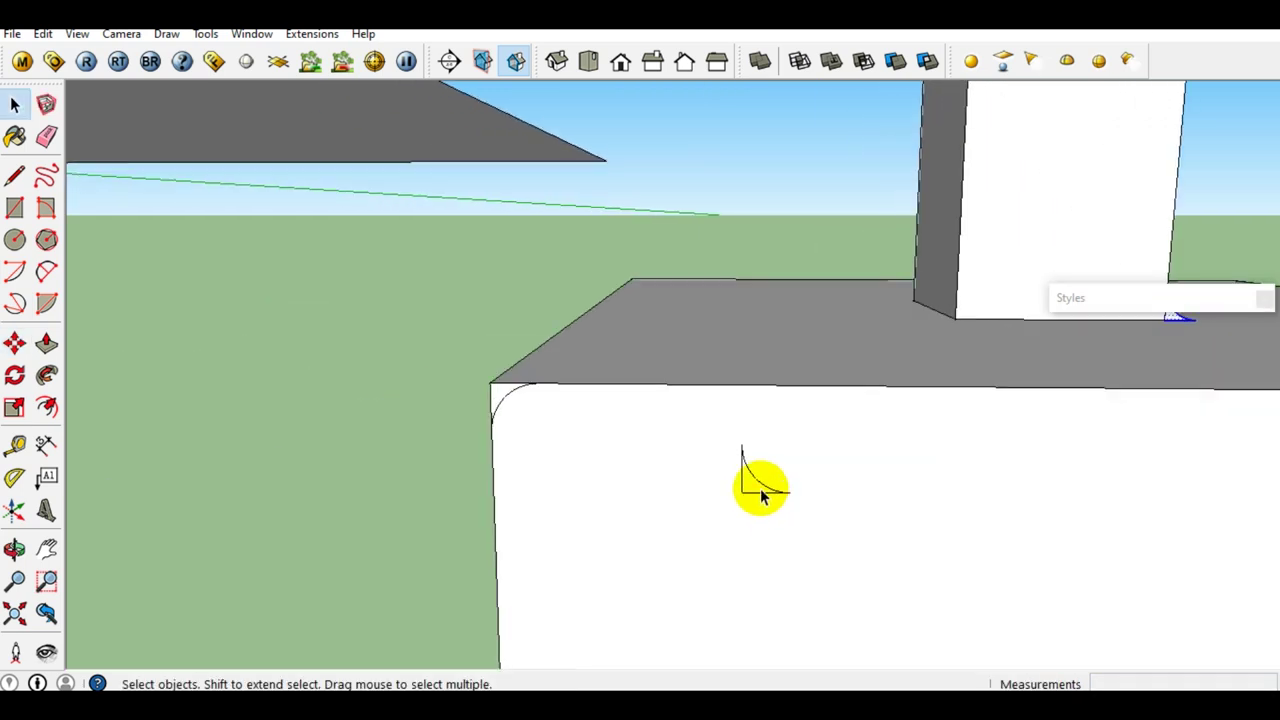
{"action": "scroll", "coordinate": [745, 483], "scroll_direction": "up", "scroll_amount": 2}
{"action": "left_click", "coordinate": [745, 483]}
{"action": "middle_click_drag", "start_coordinate": [746, 499], "coordinate": [731, 368]}
{"action": "left_click", "coordinate": [731, 368]}
{"action": "middle_click_drag", "start_coordinate": [620, 428], "coordinate": [734, 436], "text": "shift"}
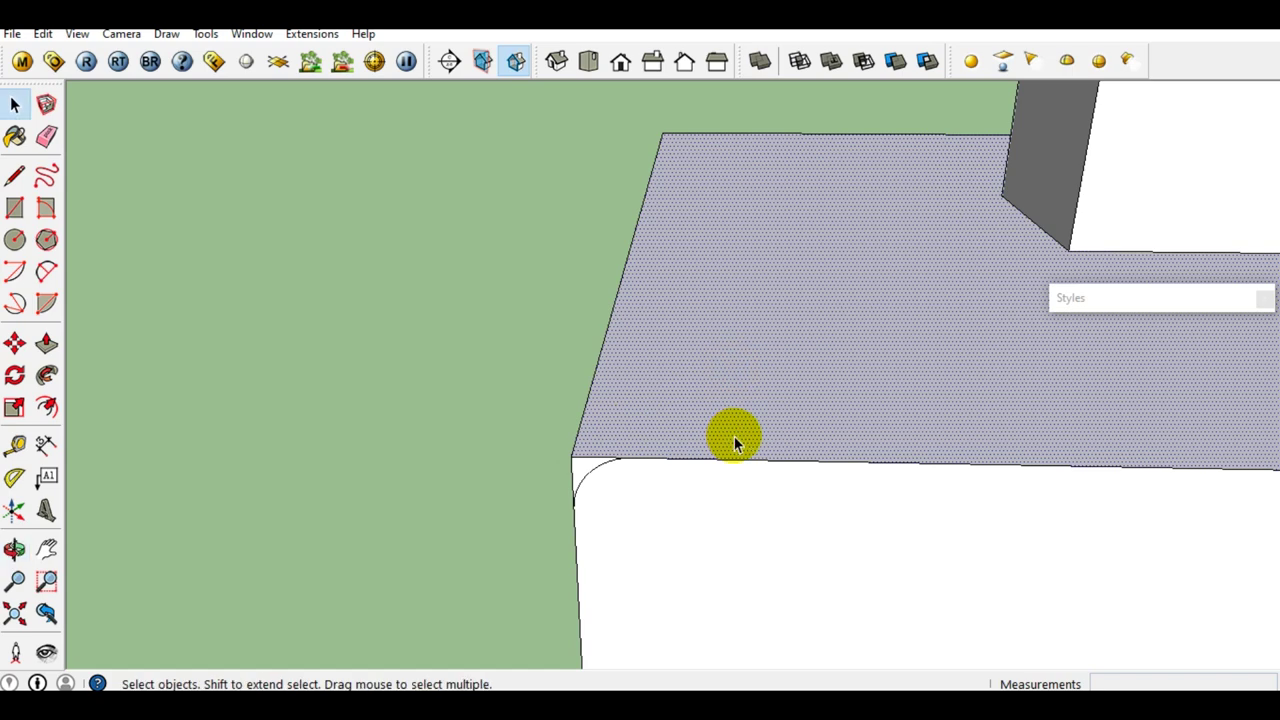
Step: Follow Me the profile around the footing's top face edges
{"action": "left_click", "coordinate": [46, 377]}
{"action": "left_click", "coordinate": [589, 461]}
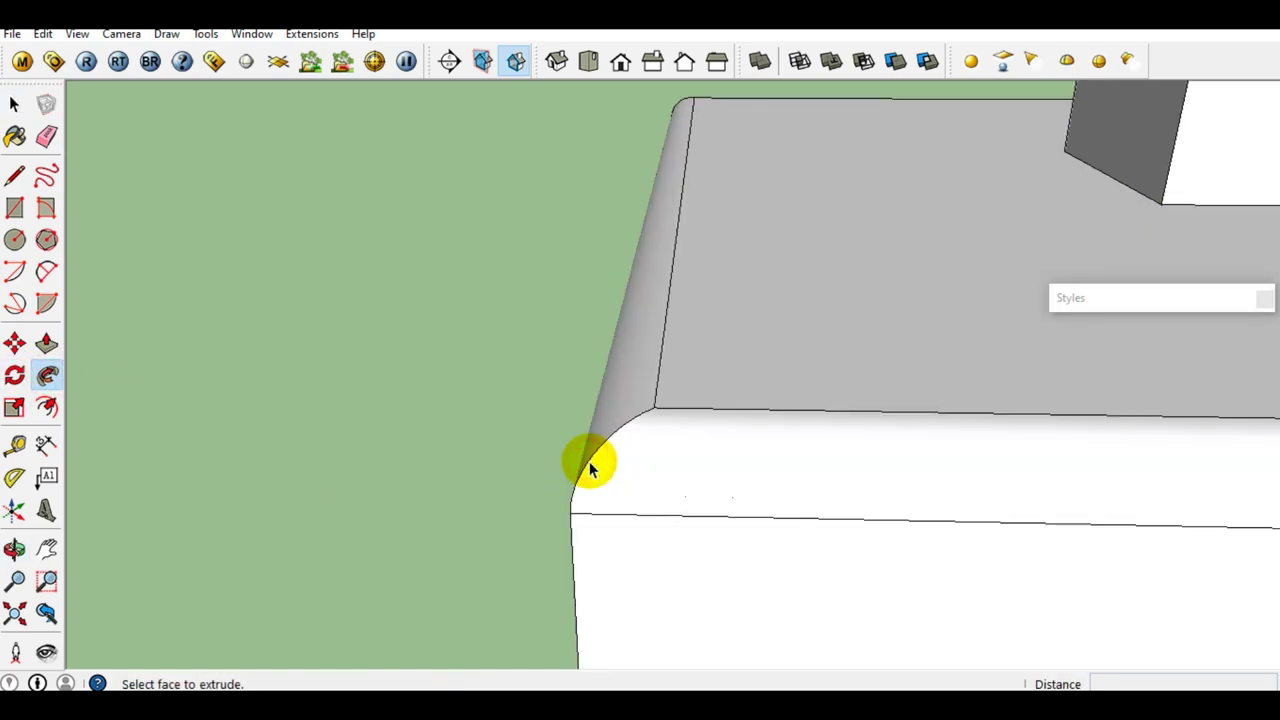
{"action": "key", "text": "space"}
{"action": "scroll", "coordinate": [589, 461], "scroll_direction": "down", "scroll_amount": 3}
{"action": "middle_click_drag", "start_coordinate": [829, 600], "coordinate": [781, 408]}
Step: Select the bottom face and Follow Me the profile to round the bottom edge
{"action": "left_click", "coordinate": [781, 408]}
{"action": "middle_click_drag", "start_coordinate": [603, 312], "coordinate": [614, 372]}
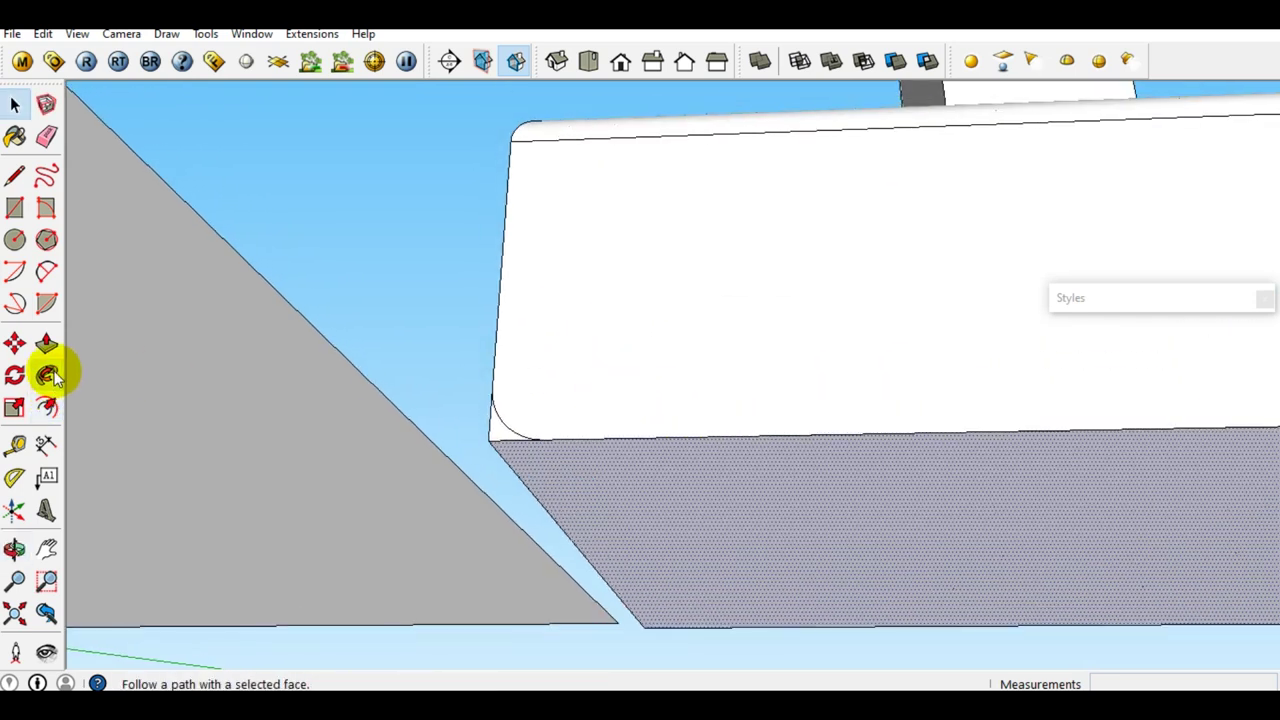
{"action": "left_click", "coordinate": [55, 378]}
{"action": "left_click", "coordinate": [491, 428]}
{"action": "key", "text": "space"}
Step: Sweep the profile around the column's base using the top face as path
{"action": "mouse_move", "coordinate": [625, 375]}
{"action": "middle_mouse_down"}
{"action": "mouse_move", "coordinate": [526, 497]}
{"action": "mouse_move", "coordinate": [631, 371]}
{"action": "mouse_move", "coordinate": [628, 457]}
{"action": "mouse_move", "coordinate": [515, 485]}
{"action": "mouse_move", "coordinate": [686, 429]}
{"action": "mouse_move", "coordinate": [486, 414]}
{"action": "mouse_move", "coordinate": [846, 486]}
{"action": "mouse_move", "coordinate": [762, 500]}
{"action": "mouse_move", "coordinate": [108, 360]}
{"action": "middle_mouse_up"}
{"action": "left_click", "coordinate": [686, 429]}
{"action": "left_click", "coordinate": [47, 374]}
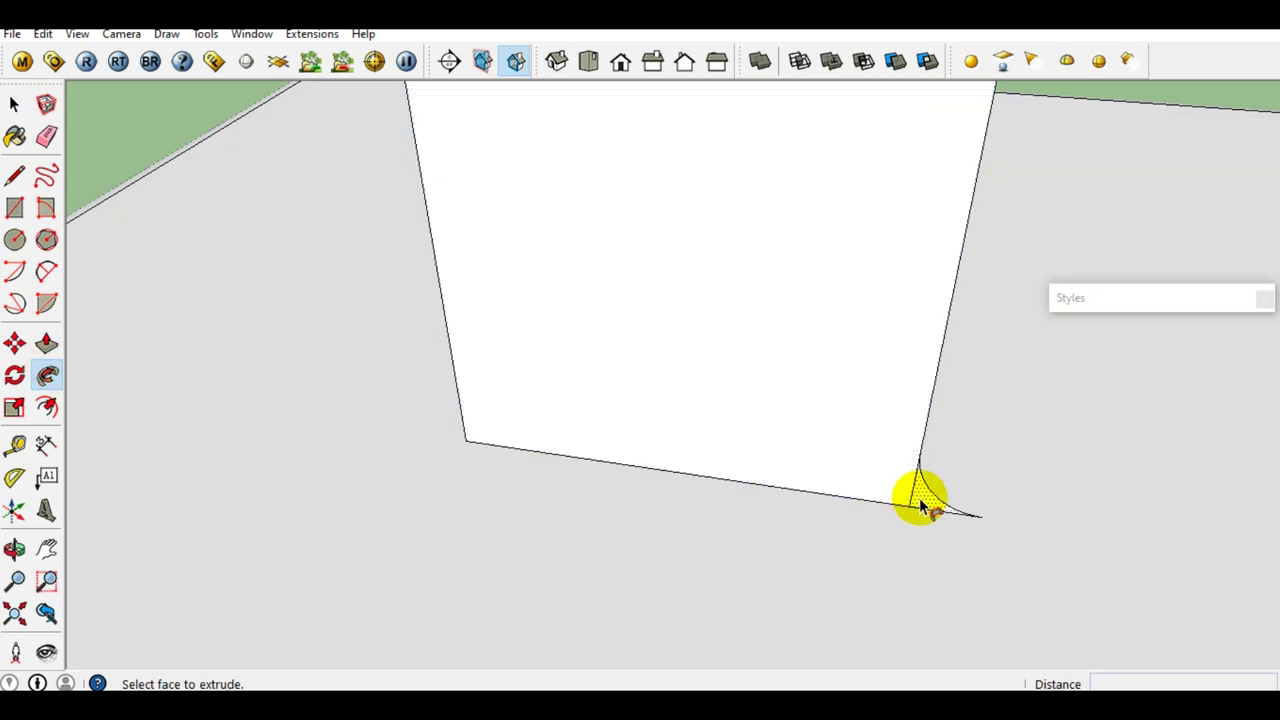
{"action": "left_click", "coordinate": [914, 500]}
{"action": "mouse_move", "coordinate": [690, 440]}
{"action": "middle_mouse_down"}
{"action": "mouse_move", "coordinate": [662, 458]}
{"action": "mouse_move", "coordinate": [684, 467]}
{"action": "middle_mouse_up"}
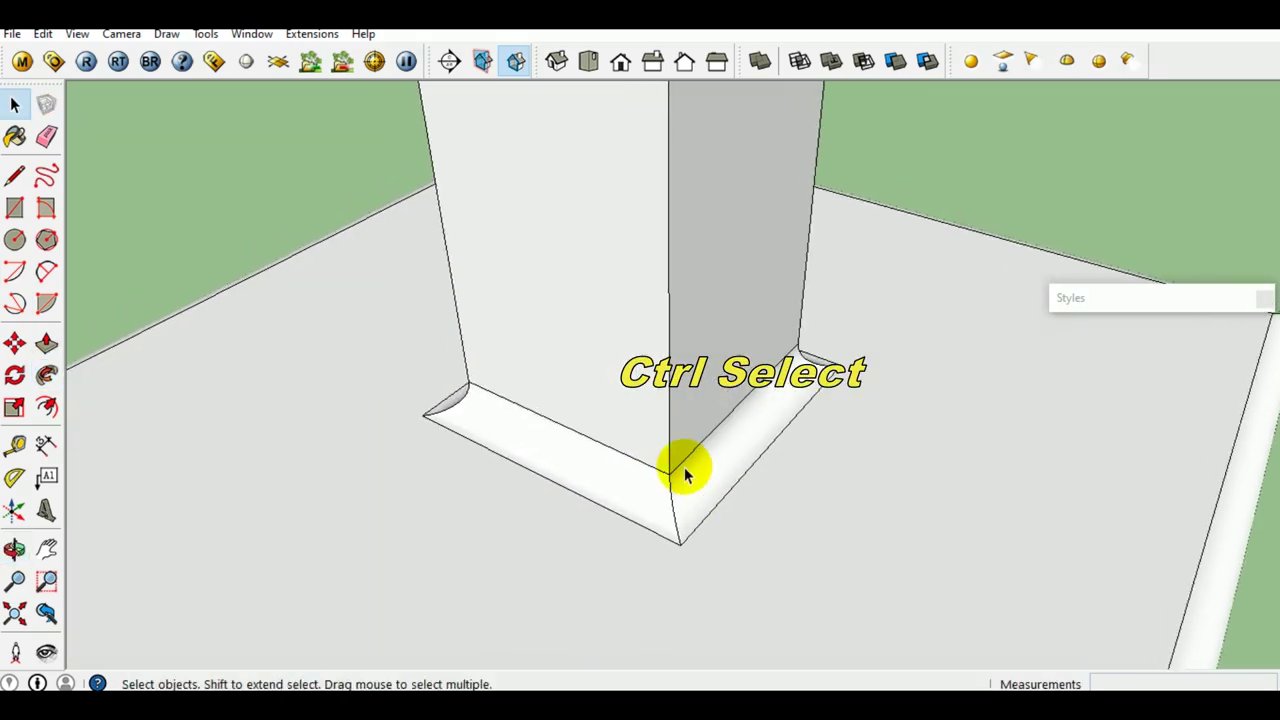
Step: Select the column's front and right faces plus the three base fillet strips
{"action": "left_click", "coordinate": [604, 369], "text": "ctrl"}
{"action": "left_click", "coordinate": [738, 390], "text": "ctrl"}
{"action": "left_click", "coordinate": [725, 452], "text": "ctrl"}
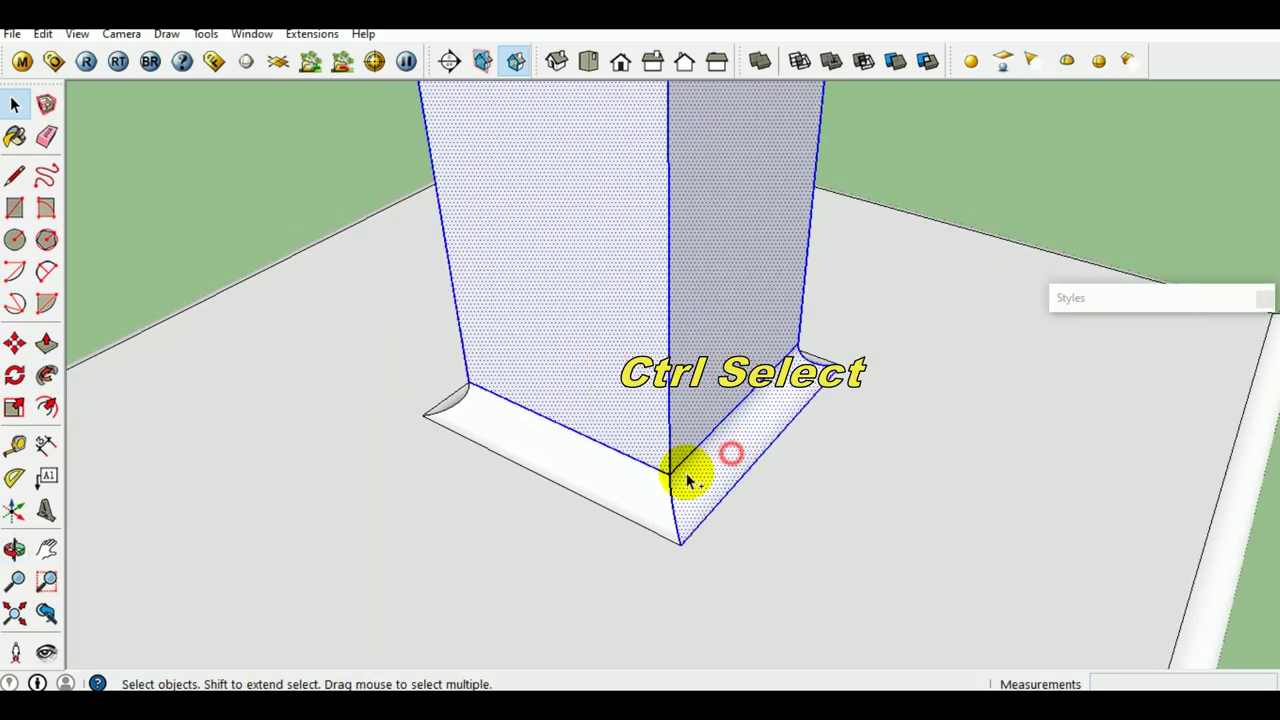
{"action": "left_click", "coordinate": [655, 480], "text": "ctrl"}
{"action": "left_click", "coordinate": [652, 482], "text": "ctrl"}
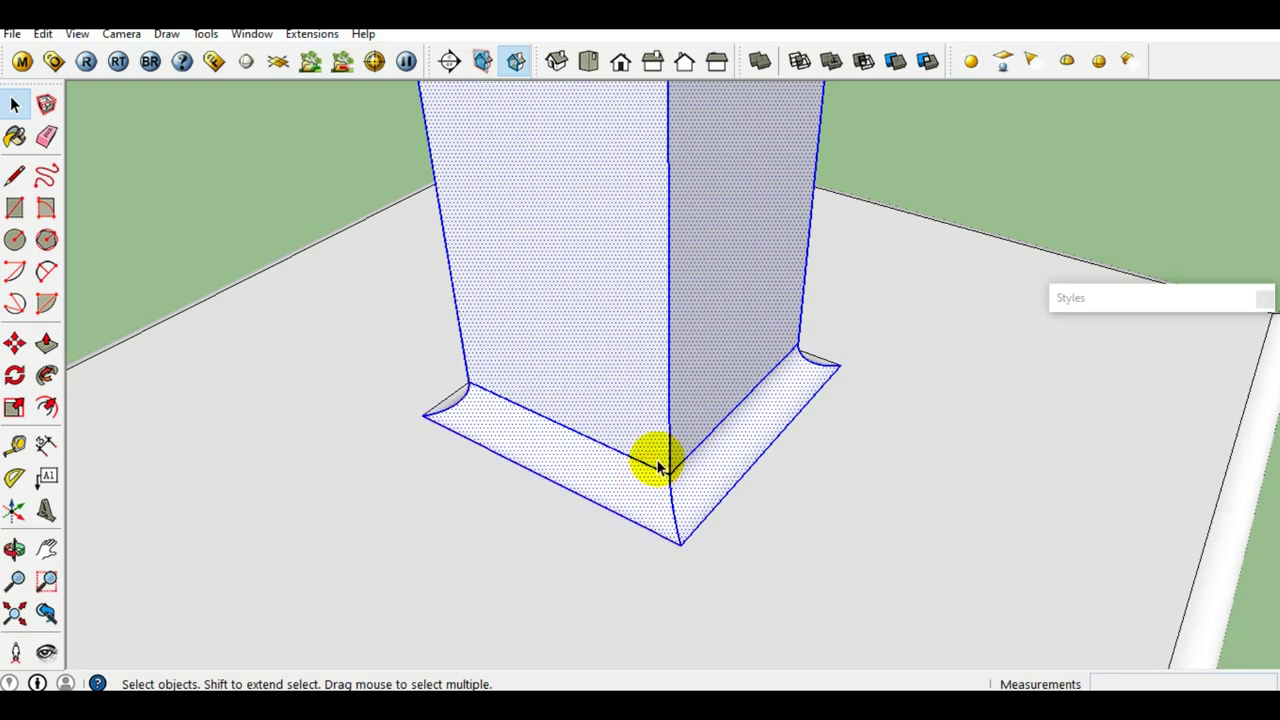
Step: Delete the selected column and fillet faces
{"action": "middle_click_drag", "start_coordinate": [663, 457], "coordinate": [643, 400]}
{"action": "right_click", "coordinate": [635, 383]}
{"action": "left_click", "coordinate": [682, 410]}
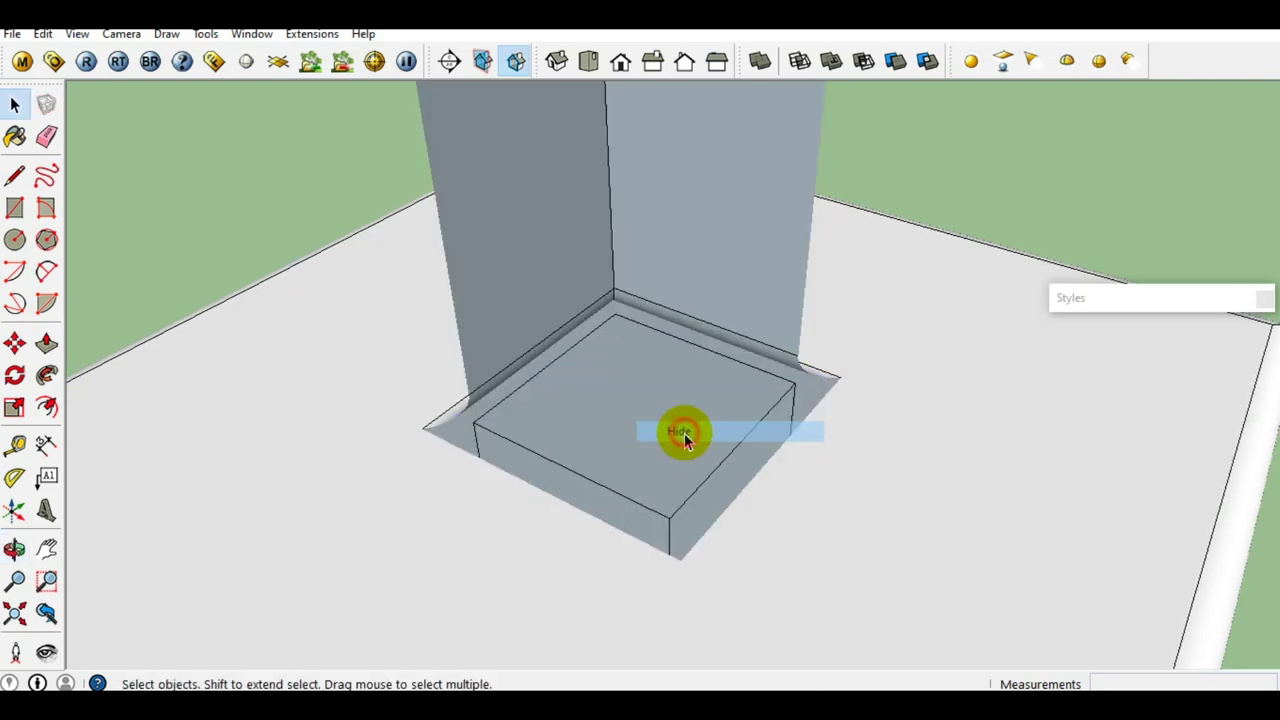
Step: Erase the leftover edge lines along the column base corner
{"action": "mouse_move", "coordinate": [738, 467]}
{"action": "middle_mouse_down"}
{"action": "mouse_move", "coordinate": [743, 523]}
{"action": "mouse_move", "coordinate": [937, 443]}
{"action": "middle_mouse_up"}
{"action": "scroll", "coordinate": [755, 515], "scroll_direction": "up", "scroll_amount": 2}
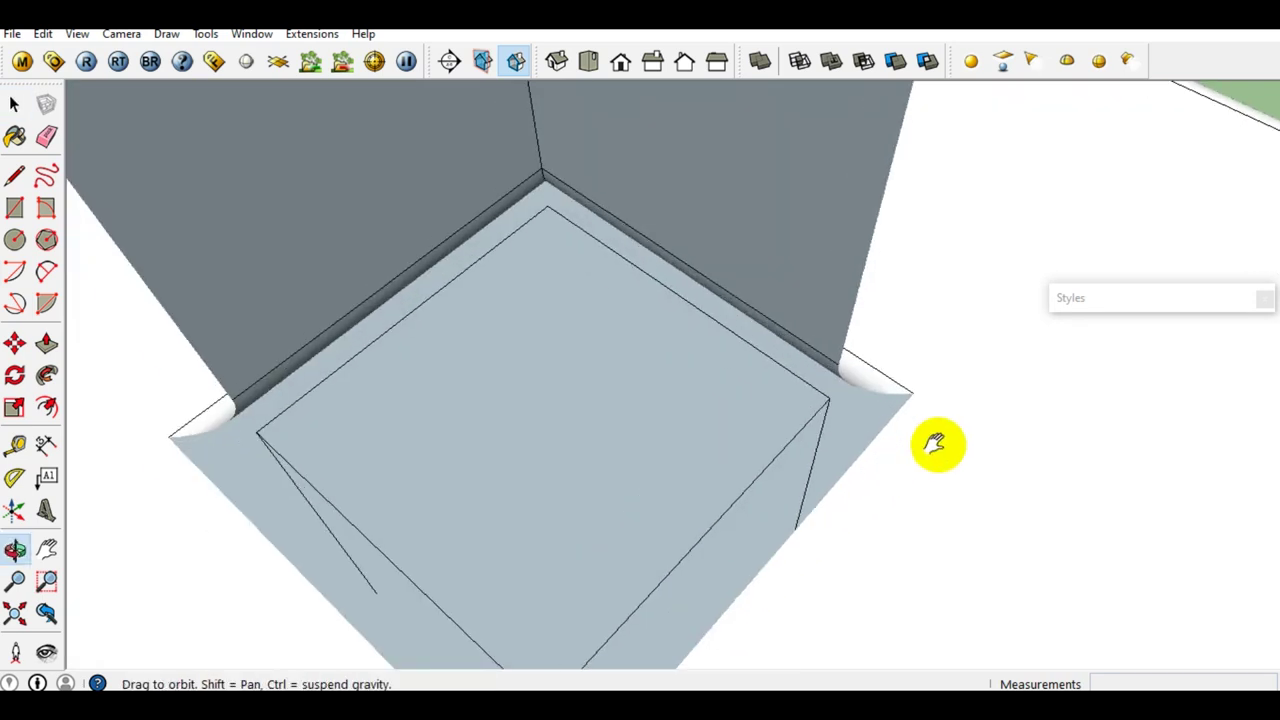
{"action": "key", "text": "e"}
{"action": "scroll", "coordinate": [871, 380], "scroll_direction": "up", "scroll_amount": 2}
{"action": "left_click_drag", "start_coordinate": [838, 344], "coordinate": [491, 120]}
{"action": "scroll", "coordinate": [477, 331], "scroll_direction": "down", "scroll_amount": 3}
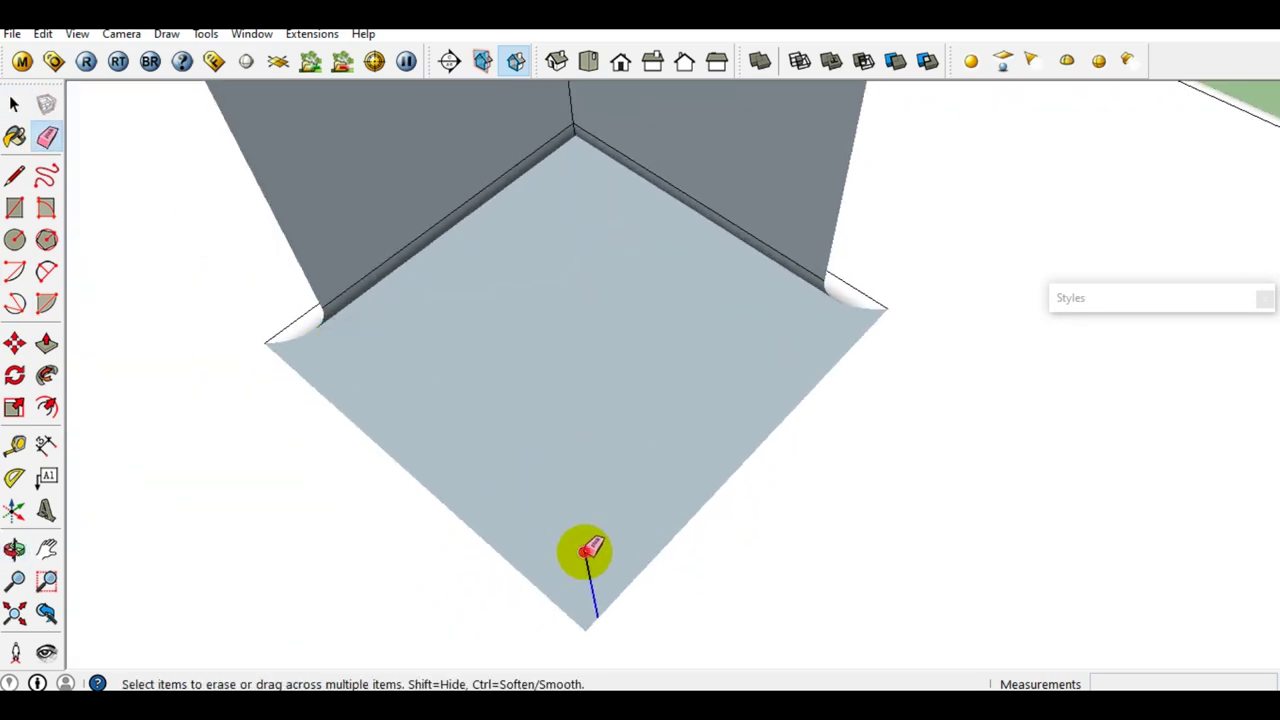
{"action": "scroll", "coordinate": [586, 560], "scroll_direction": "down", "scroll_amount": 3}
{"action": "middle_click_drag", "start_coordinate": [697, 506], "coordinate": [740, 451]}
{"action": "key", "text": "space"}
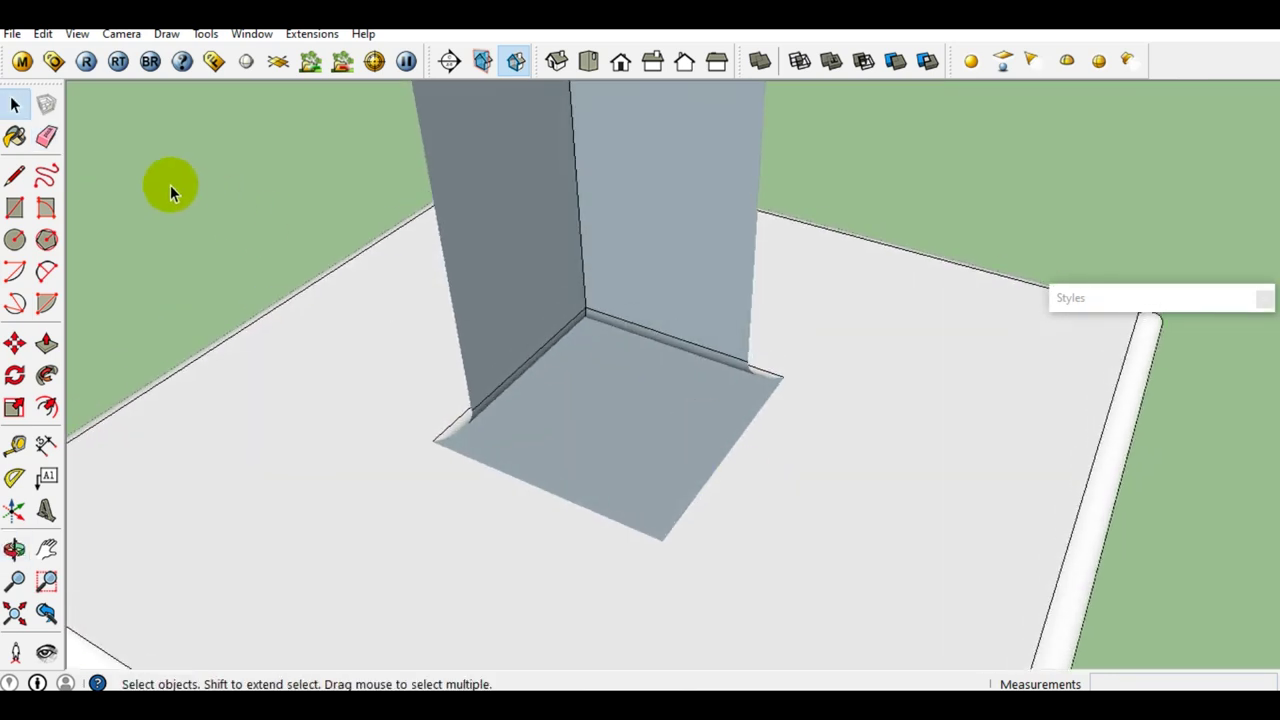
Step: Unhide all geometry via Edit > Unhide > All and select the whole base and column
{"action": "left_click", "coordinate": [43, 34]}
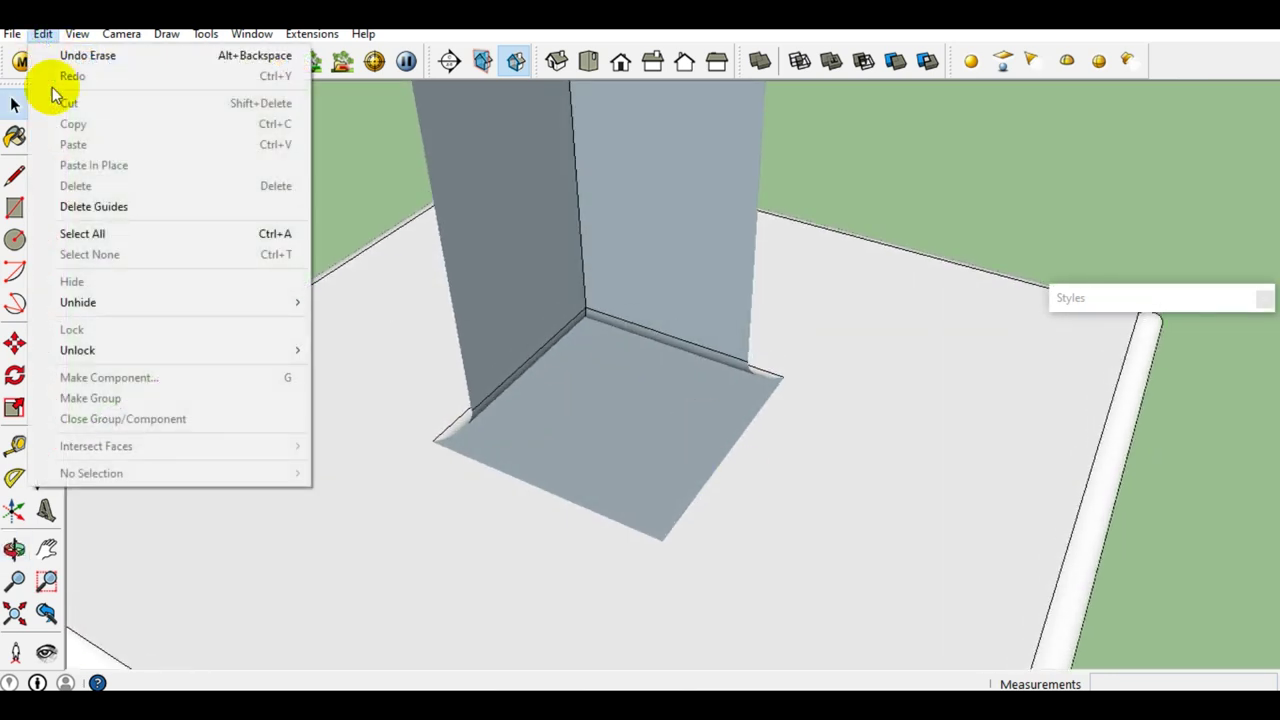
{"action": "left_click", "coordinate": [356, 346]}
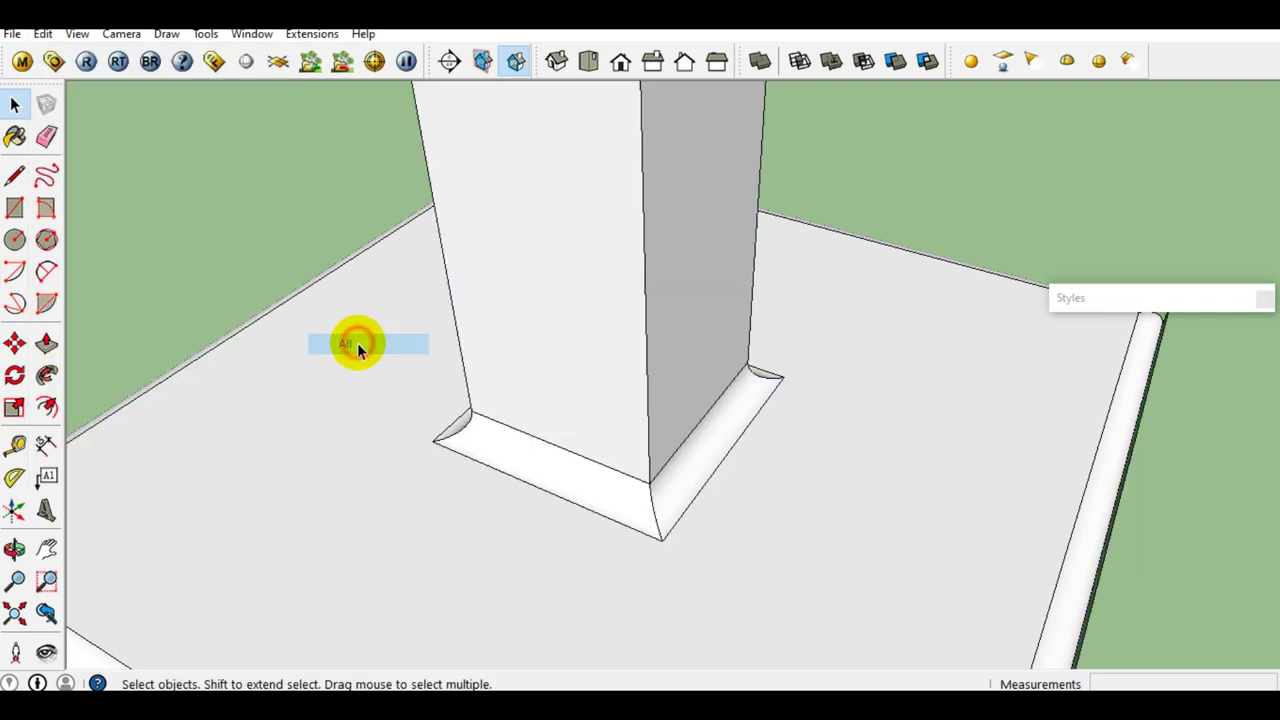
{"action": "scroll", "coordinate": [676, 530], "scroll_direction": "down", "scroll_amount": 4}
{"action": "triple_click", "coordinate": [682, 495]}
{"action": "right_click", "coordinate": [682, 497]}
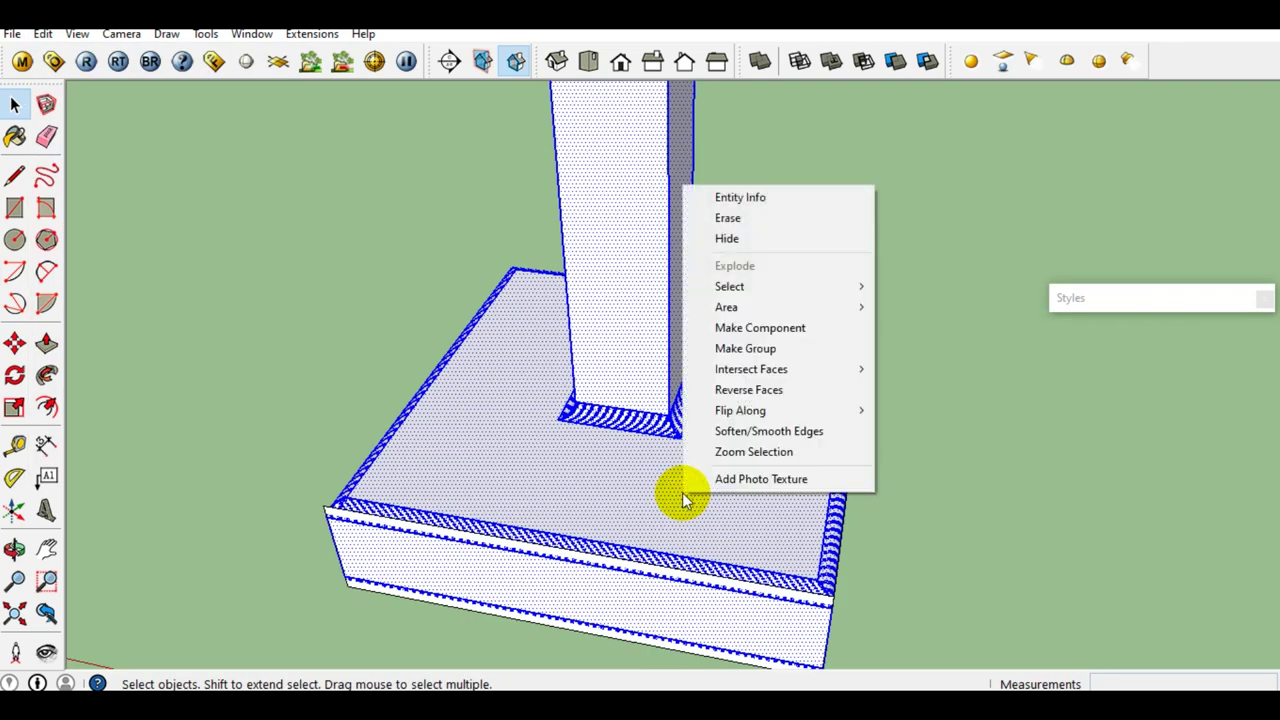
{"action": "mouse_move", "coordinate": [751, 369]}
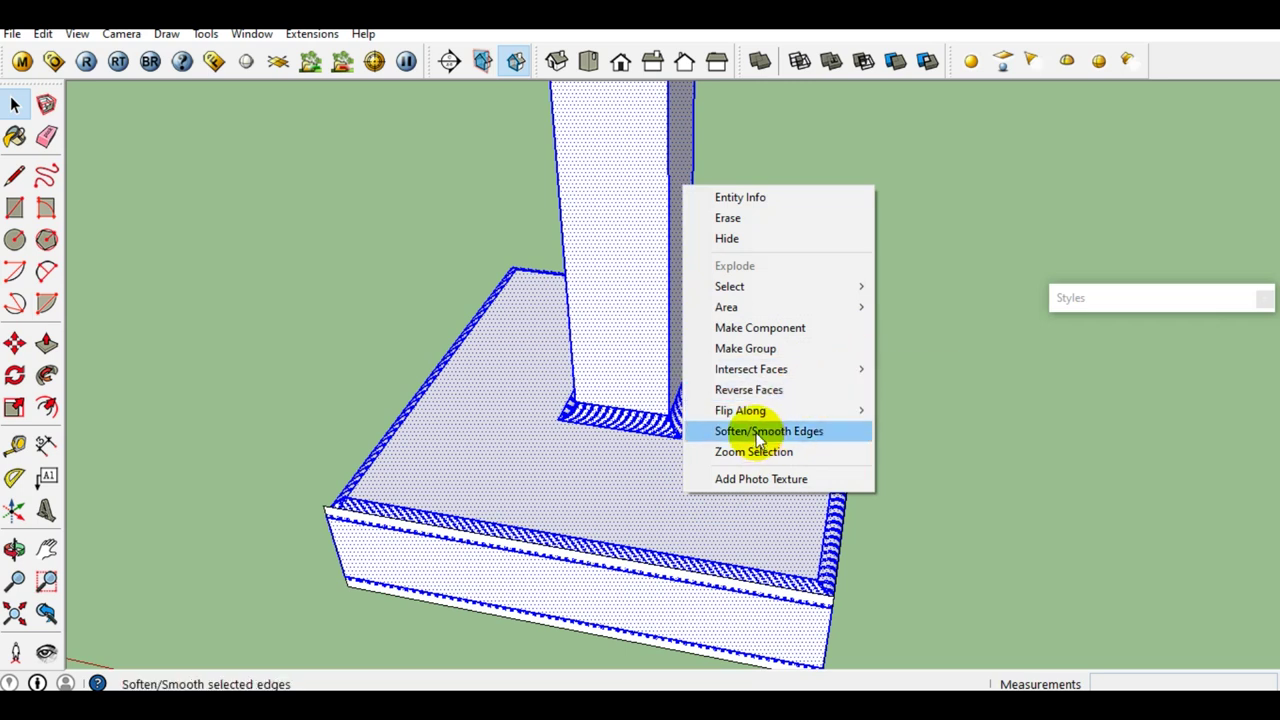
Step: Soften the footing and column edges, raising the softening angle to 44.8 degrees
{"action": "left_click", "coordinate": [752, 431]}
{"action": "left_click_drag", "start_coordinate": [1113, 290], "coordinate": [1129, 291]}
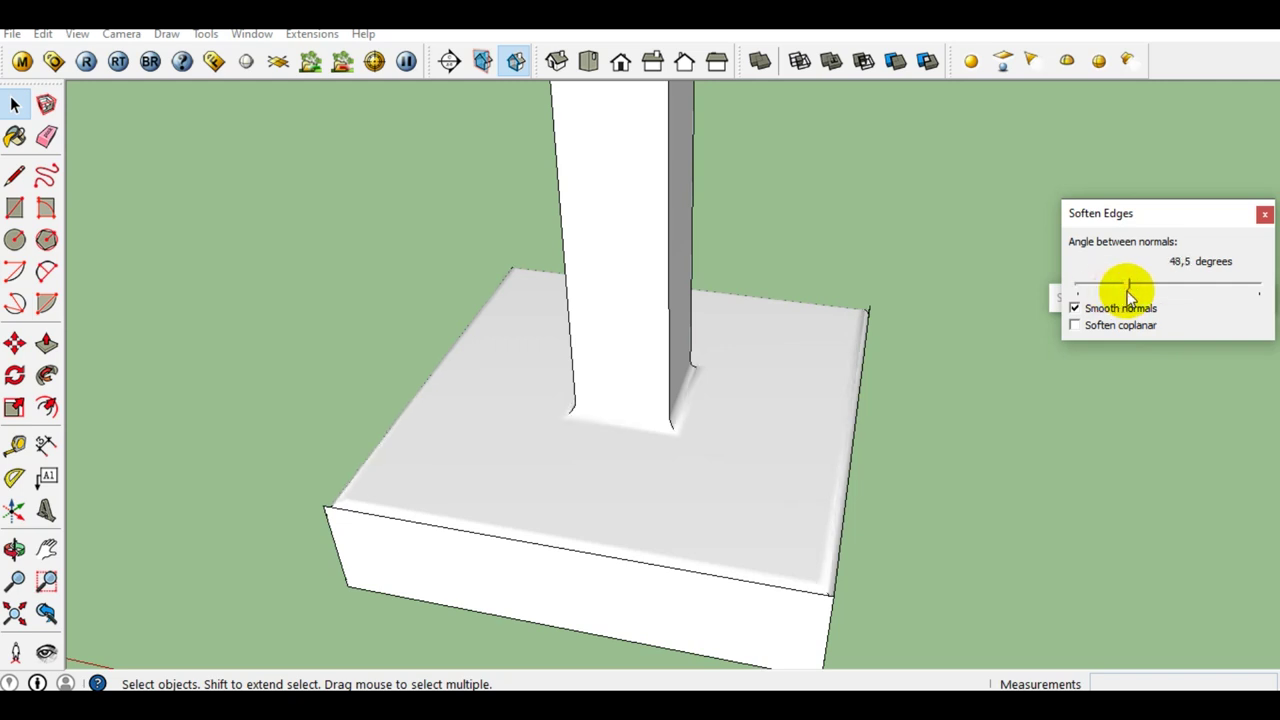
{"action": "scroll", "coordinate": [766, 566], "scroll_direction": "up", "scroll_amount": 3}
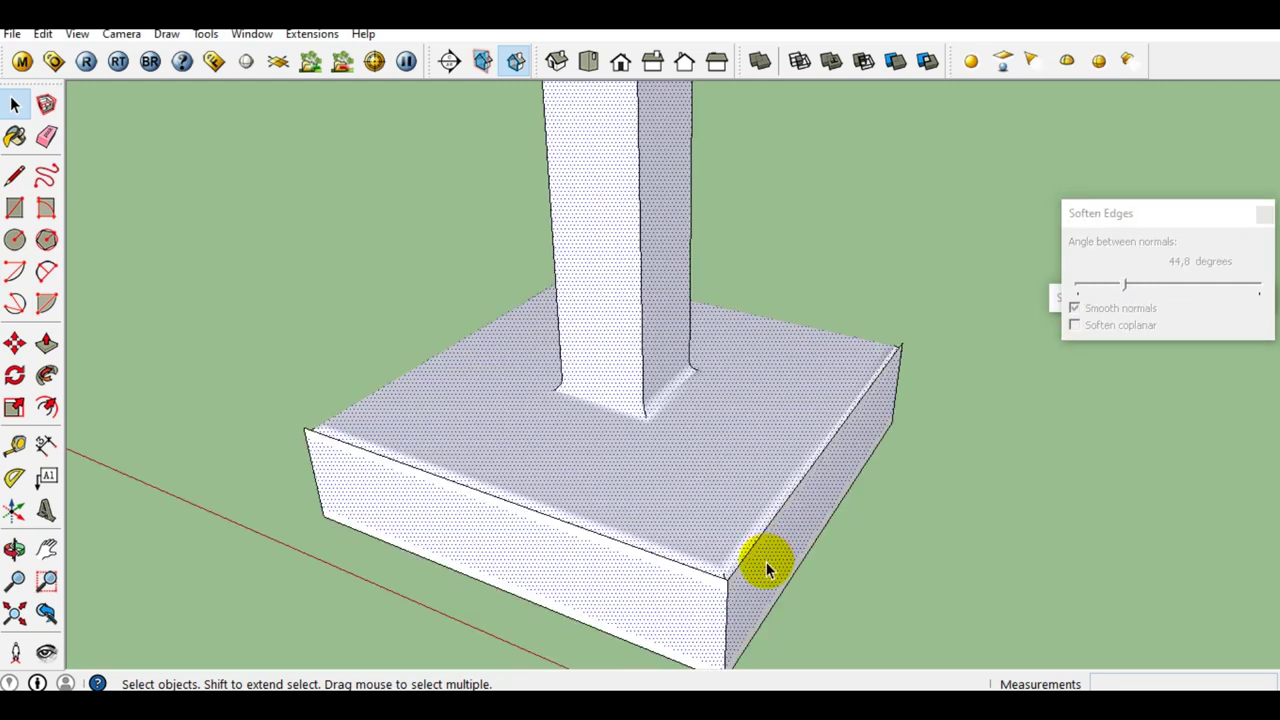
{"action": "scroll", "coordinate": [674, 594], "scroll_direction": "up", "scroll_amount": 2}
Step: Select the front top edges of the base and hide them
{"action": "left_click", "coordinate": [686, 594], "text": "ctrl"}
{"action": "middle_click_drag", "start_coordinate": [686, 594], "coordinate": [535, 500]}
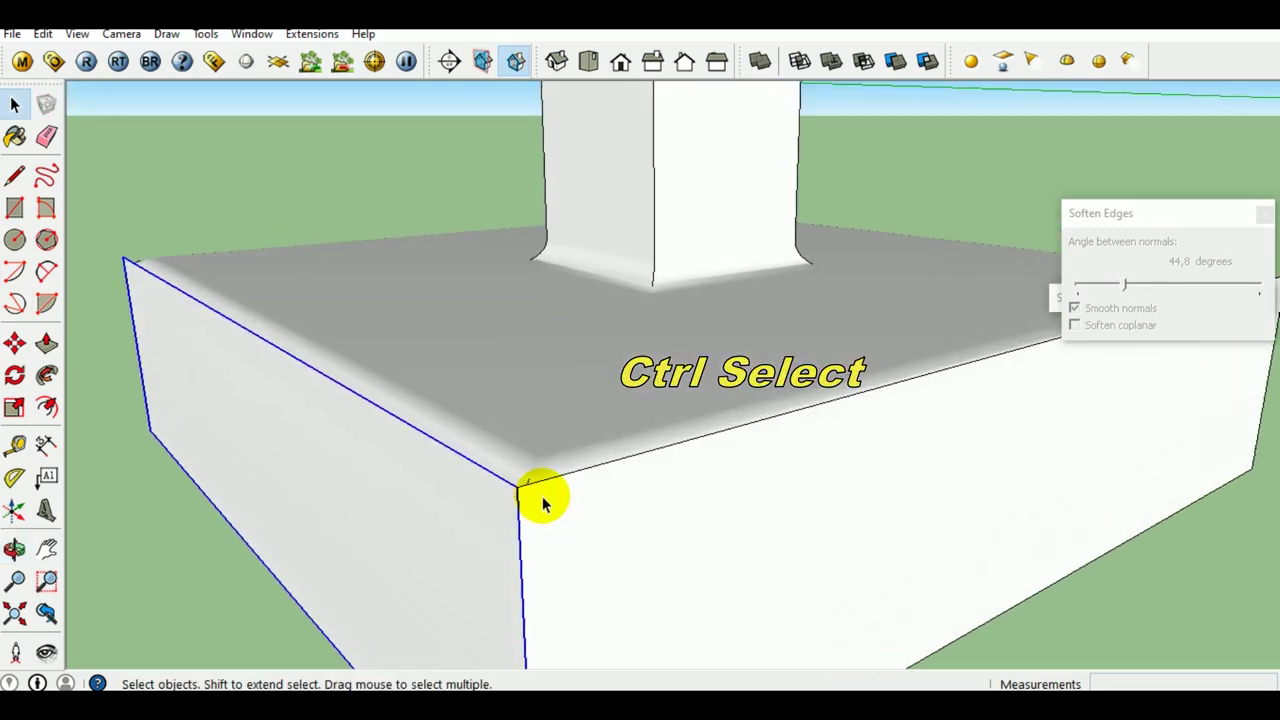
{"action": "right_click", "coordinate": [532, 503]}
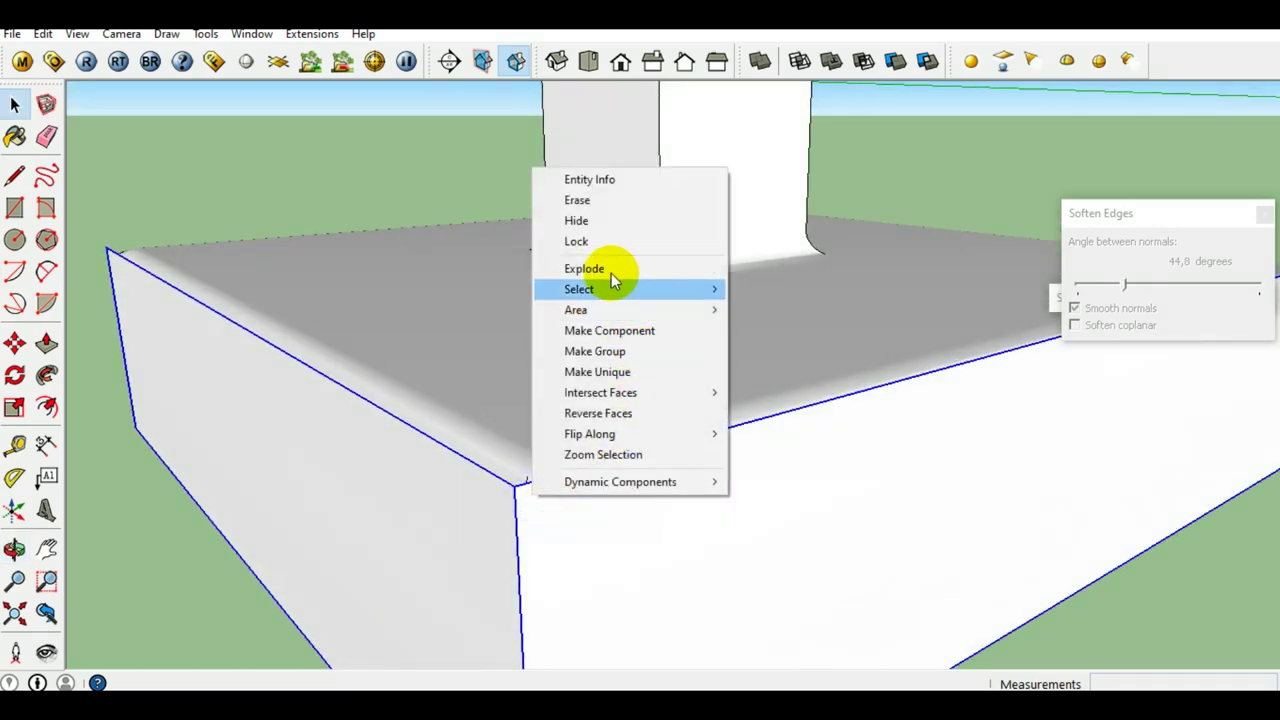
{"action": "left_click", "coordinate": [596, 224]}
{"action": "scroll", "coordinate": [691, 537], "scroll_direction": "down", "scroll_amount": 5}
{"action": "scroll", "coordinate": [729, 549], "scroll_direction": "down", "scroll_amount": 3}
Step: Select the small diamond face from above and switch to Move
{"action": "mouse_move", "coordinate": [729, 549]}
{"action": "middle_mouse_down"}
{"action": "mouse_move", "coordinate": [814, 663]}
{"action": "mouse_move", "coordinate": [647, 335]}
{"action": "mouse_move", "coordinate": [537, 443]}
{"action": "middle_mouse_up"}
{"action": "scroll", "coordinate": [494, 337], "scroll_direction": "up", "scroll_amount": 5}
{"action": "mouse_move", "coordinate": [494, 337]}
{"action": "middle_mouse_down"}
{"action": "mouse_move", "coordinate": [493, 452]}
{"action": "mouse_move", "coordinate": [416, 328]}
{"action": "middle_mouse_up"}
{"action": "left_click_drag", "start_coordinate": [416, 328], "coordinate": [748, 562]}
{"action": "key", "text": "m"}
{"action": "scroll", "coordinate": [529, 457], "scroll_direction": "up", "scroll_amount": 5}
Step: Copy the diamond outline up to the column top corner
{"action": "key", "text": "ctrl"}
{"action": "left_click", "coordinate": [580, 623]}
{"action": "scroll", "coordinate": [794, 528], "scroll_direction": "down", "scroll_amount": 5}
{"action": "scroll", "coordinate": [656, 473], "scroll_direction": "down", "scroll_amount": 3}
{"action": "scroll", "coordinate": [729, 403], "scroll_direction": "down", "scroll_amount": 3}
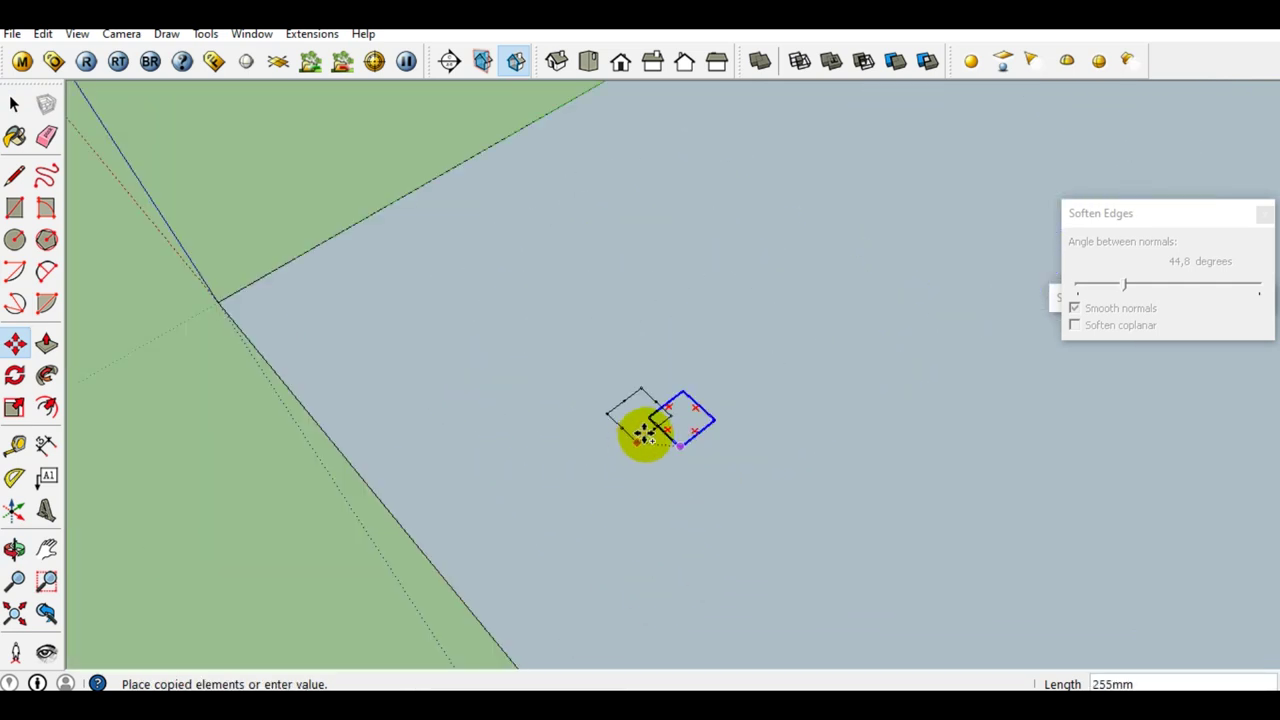
{"action": "scroll", "coordinate": [643, 431], "scroll_direction": "down", "scroll_amount": 4}
{"action": "scroll", "coordinate": [940, 466], "scroll_direction": "up", "scroll_amount": 1}
{"action": "scroll", "coordinate": [922, 463], "scroll_direction": "up", "scroll_amount": 2}
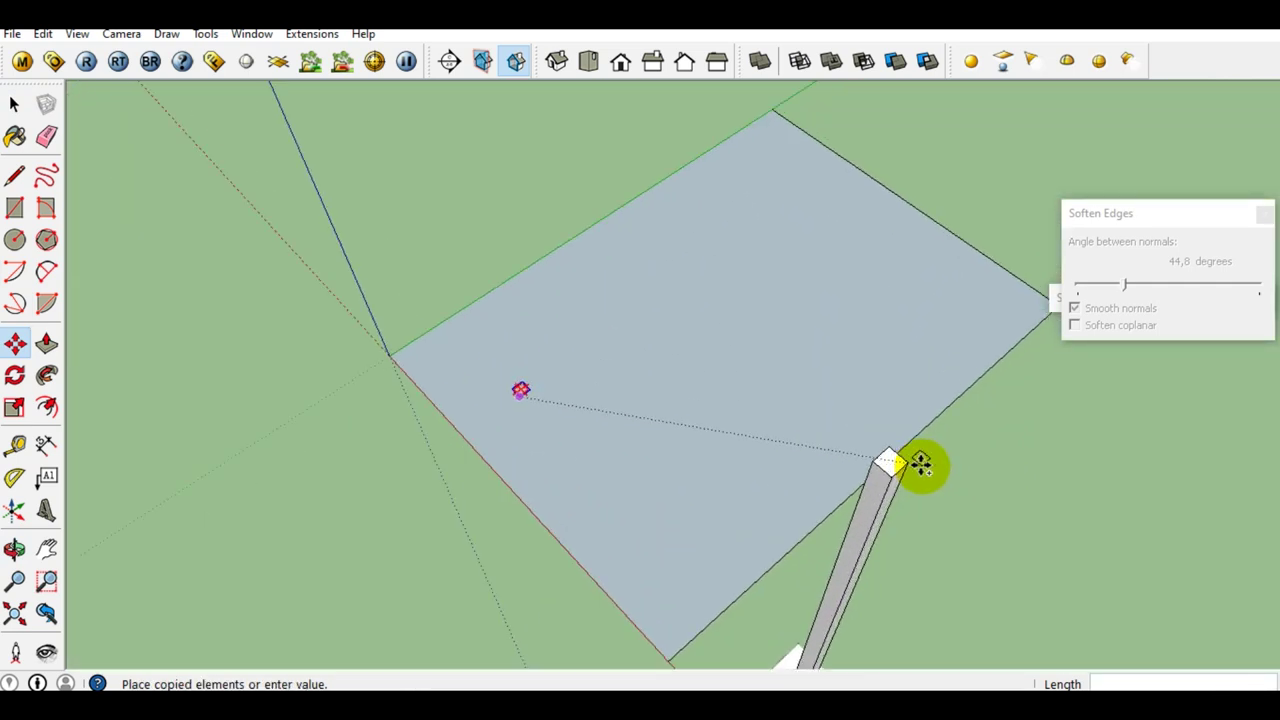
{"action": "scroll", "coordinate": [871, 458], "scroll_direction": "up", "scroll_amount": 2}
{"action": "scroll", "coordinate": [888, 465], "scroll_direction": "up", "scroll_amount": 3}
{"action": "scroll", "coordinate": [885, 470], "scroll_direction": "up", "scroll_amount": 2}
{"action": "scroll", "coordinate": [877, 510], "scroll_direction": "up", "scroll_amount": 2}
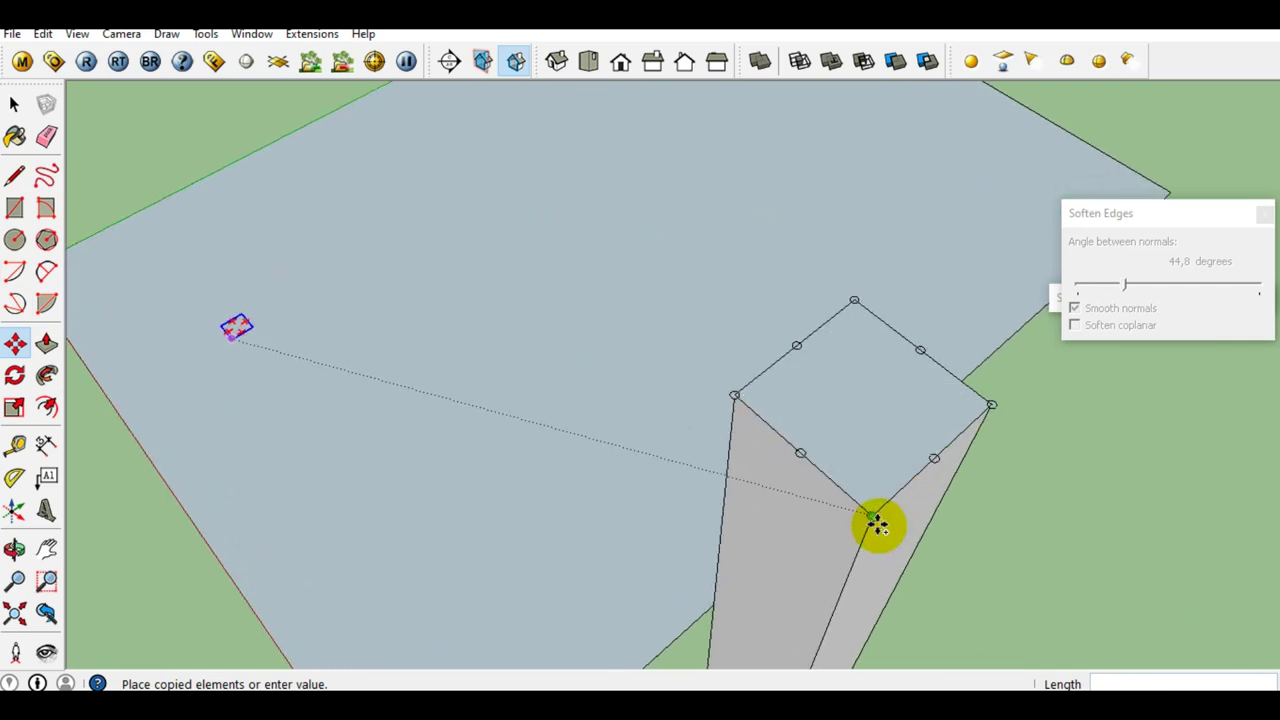
{"action": "scroll", "coordinate": [877, 500], "scroll_direction": "up", "scroll_amount": 2}
{"action": "scroll", "coordinate": [877, 488], "scroll_direction": "up", "scroll_amount": 2}
{"action": "left_click", "coordinate": [851, 531]}
Step: Hide the column top outline group
{"action": "key", "text": "space"}
{"action": "right_click", "coordinate": [828, 510]}
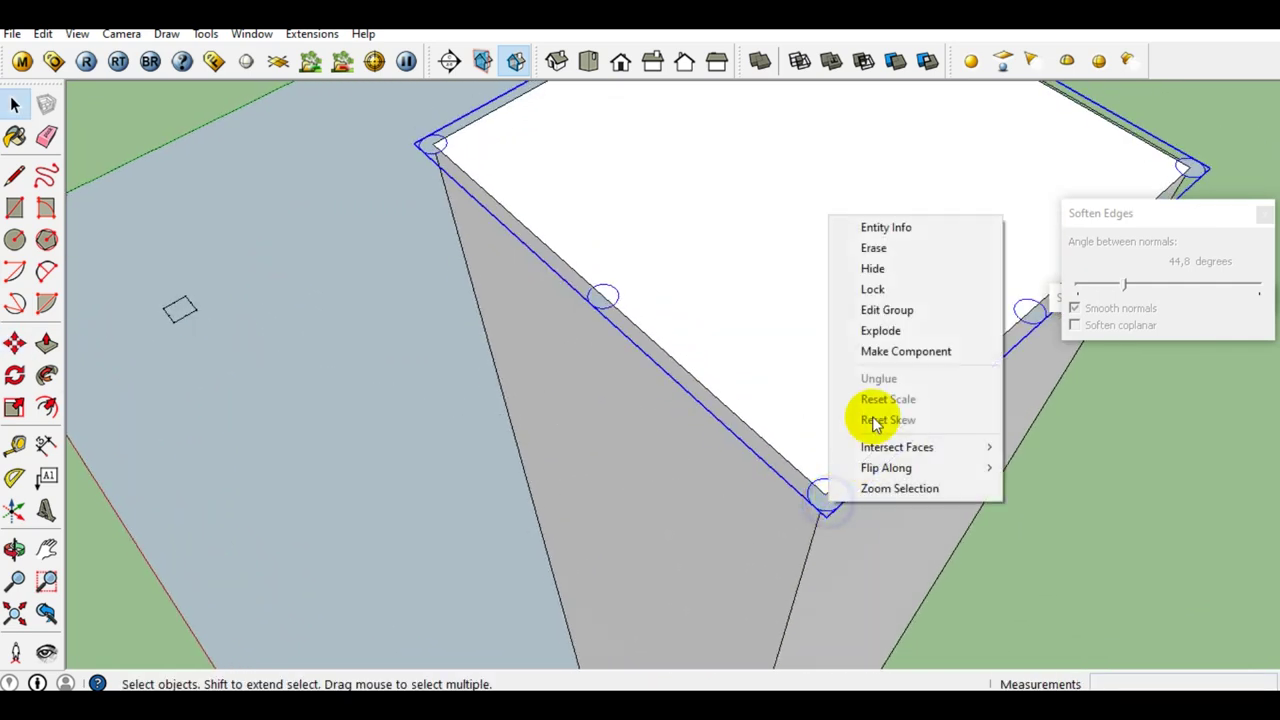
{"action": "left_click", "coordinate": [872, 268]}
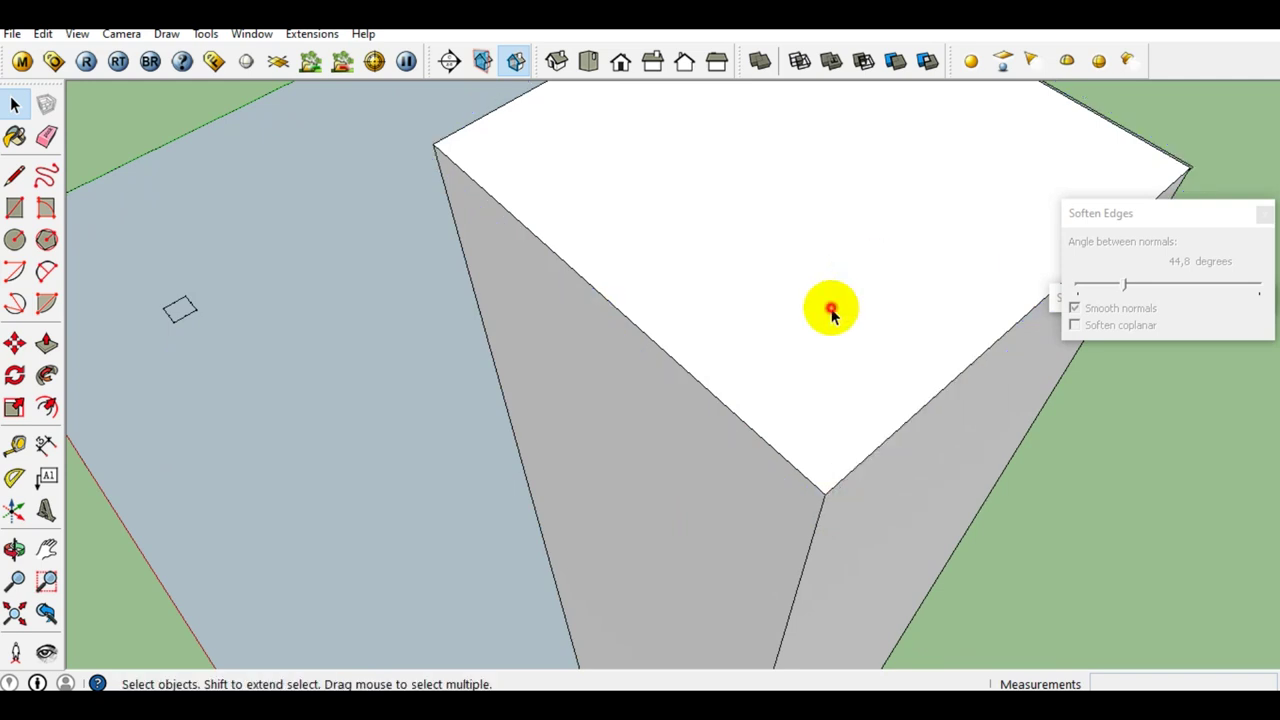
{"action": "scroll", "coordinate": [795, 385], "scroll_direction": "down", "scroll_amount": 1}
Step: Offset the column's top face outward by 500
{"action": "left_click", "coordinate": [791, 385]}
{"action": "type", "text": "500"}
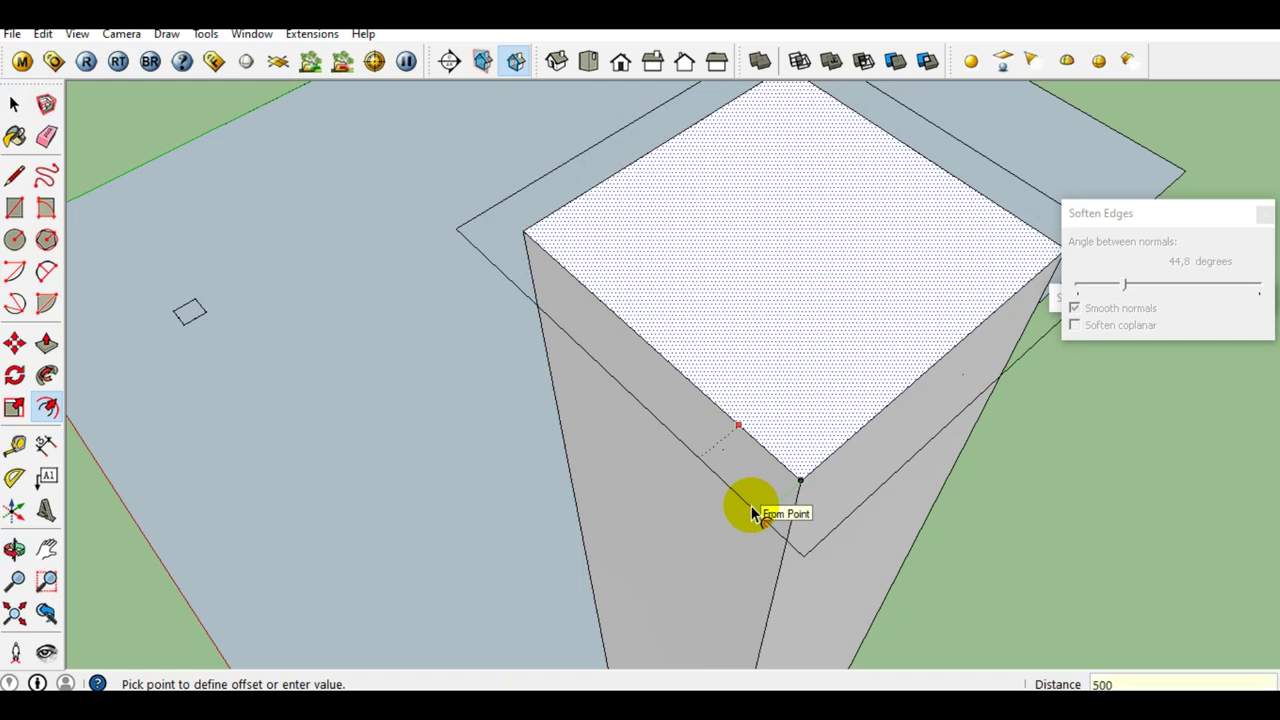
{"action": "key", "text": "Return"}
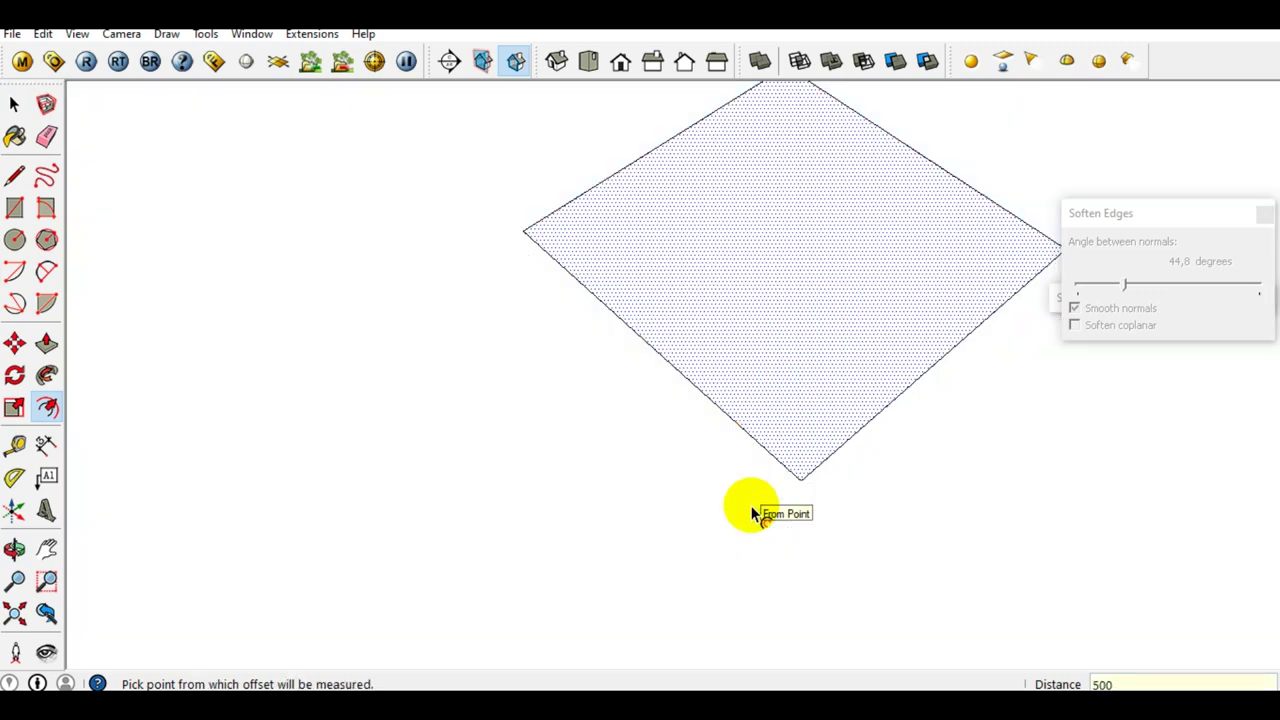
{"action": "key", "text": "space"}
{"action": "scroll", "coordinate": [800, 457], "scroll_direction": "down", "scroll_amount": 3}
Step: Turn the large outer offset face into a group
{"action": "middle_click_drag", "start_coordinate": [800, 457], "coordinate": [817, 503]}
{"action": "left_click", "coordinate": [818, 510]}
{"action": "right_click", "coordinate": [818, 510]}
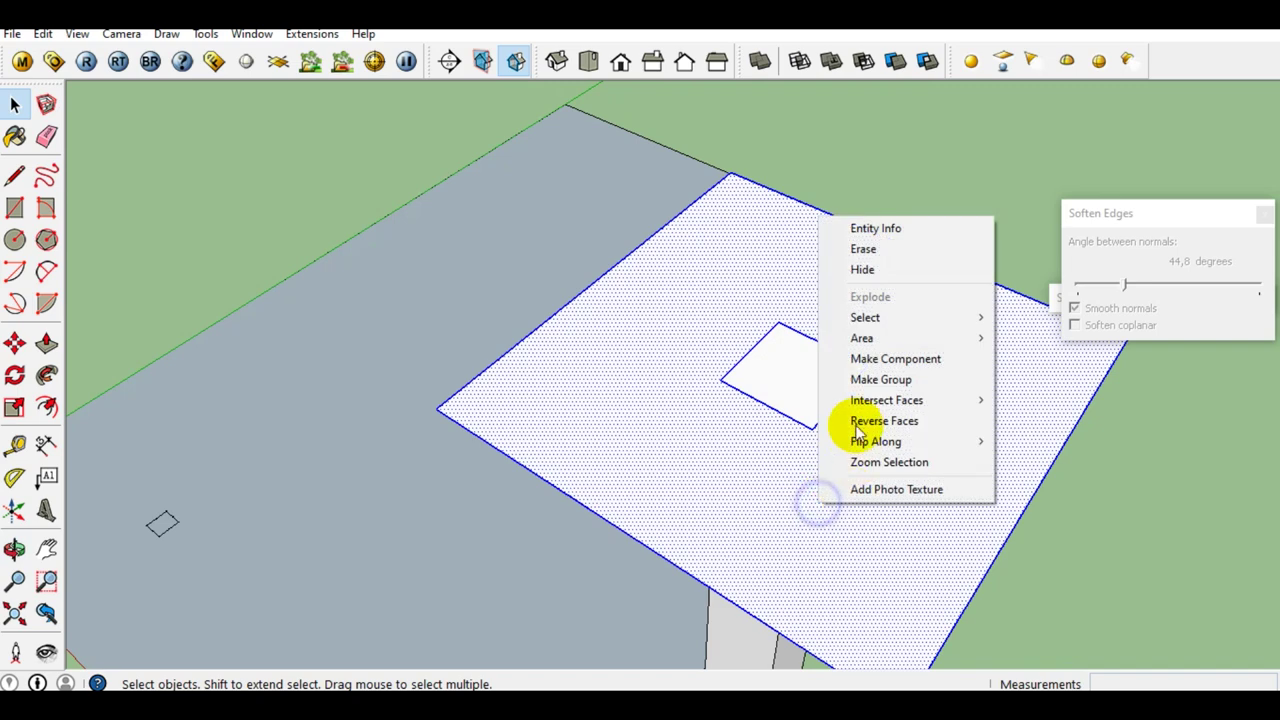
{"action": "left_click", "coordinate": [871, 377]}
Step: Move the slab group up above the column
{"action": "middle_click_drag", "start_coordinate": [860, 408], "coordinate": [770, 470]}
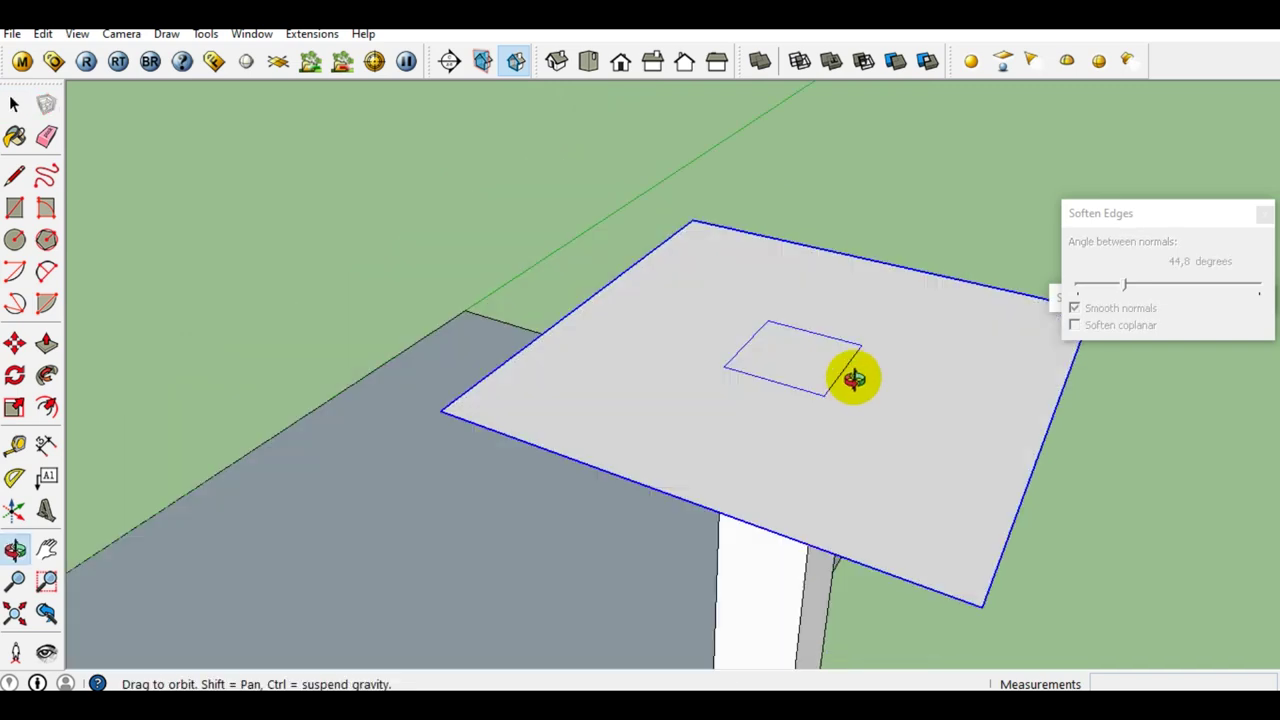
{"action": "key", "text": "m"}
{"action": "left_click", "coordinate": [788, 566]}
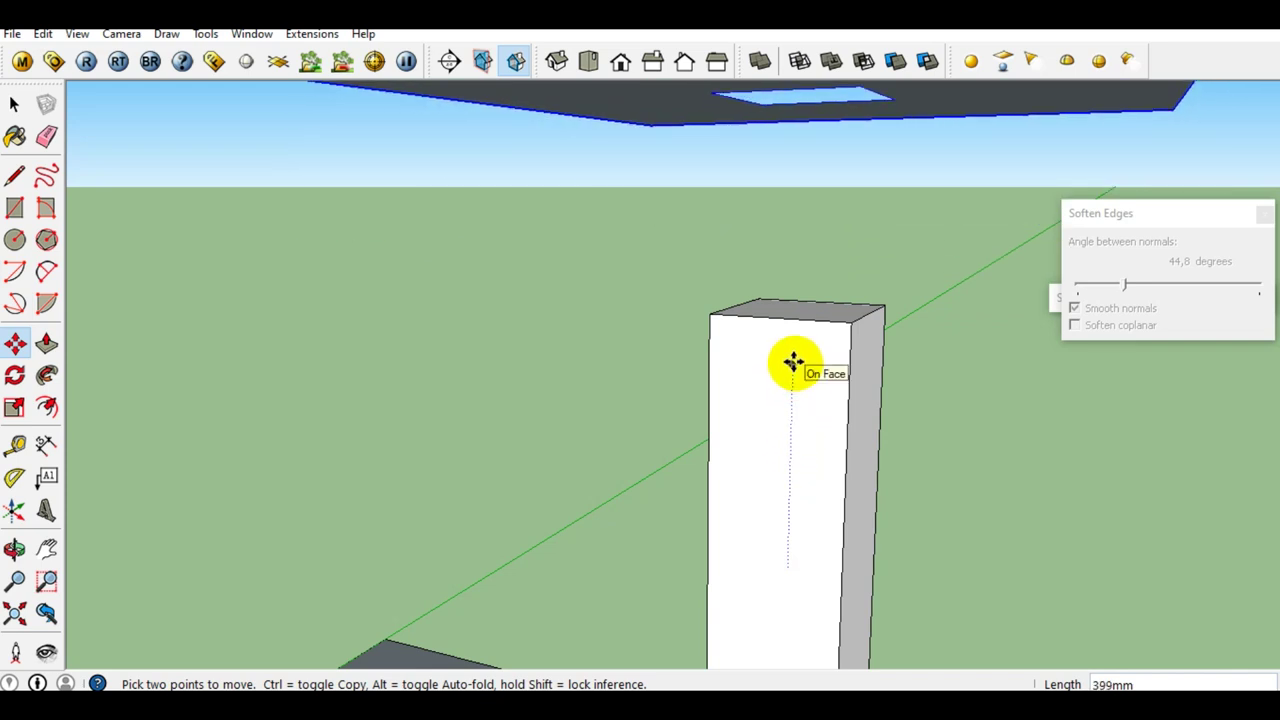
{"action": "left_click", "coordinate": [794, 362]}
{"action": "key", "text": "space"}
Step: Inside the slab group, draw a diagonal from the left corner to the right corner
{"action": "mouse_move", "coordinate": [771, 411]}
{"action": "middle_mouse_down"}
{"action": "mouse_move", "coordinate": [730, 566]}
{"action": "mouse_move", "coordinate": [909, 351]}
{"action": "middle_mouse_up"}
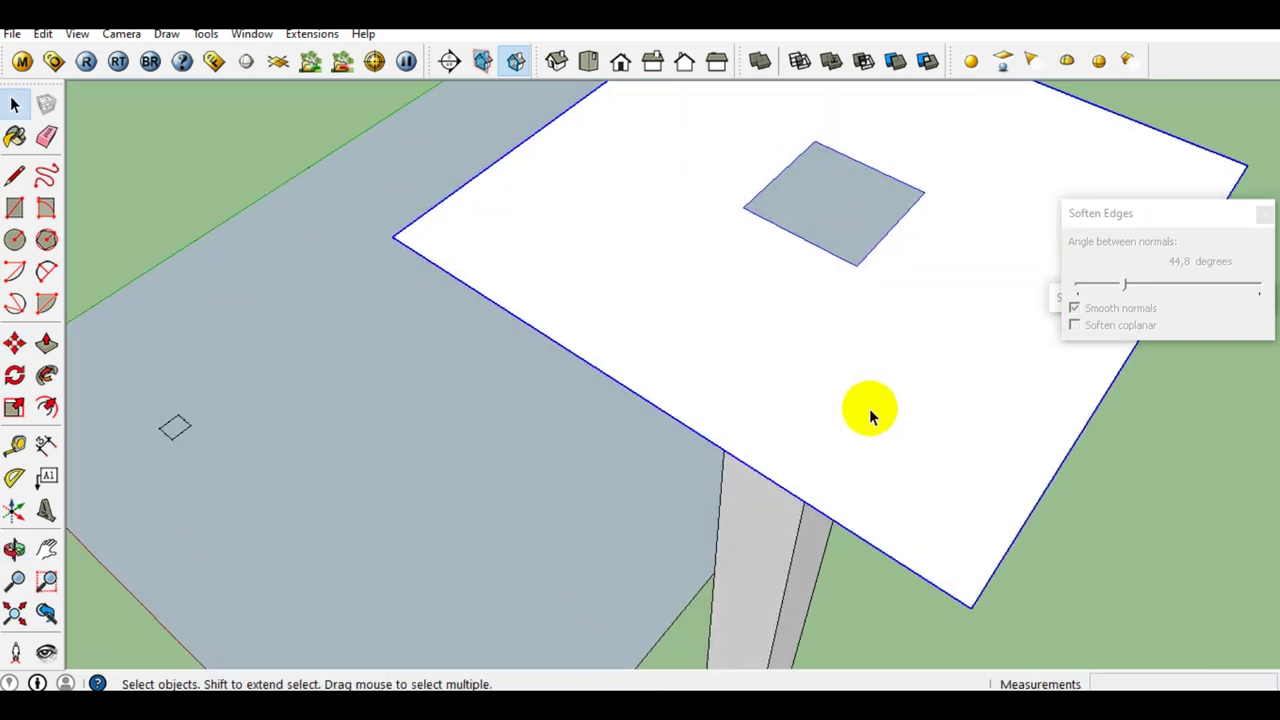
{"action": "double_click", "coordinate": [869, 409]}
{"action": "mouse_move", "coordinate": [869, 409]}
{"action": "middle_mouse_down"}
{"action": "mouse_move", "coordinate": [706, 471]}
{"action": "mouse_move", "coordinate": [604, 428]}
{"action": "middle_mouse_up"}
{"action": "key", "text": "l"}
{"action": "left_click", "coordinate": [370, 340]}
{"action": "mouse_move", "coordinate": [370, 340]}
{"action": "middle_mouse_down"}
{"action": "mouse_move", "coordinate": [566, 457]}
{"action": "mouse_move", "coordinate": [1023, 337]}
{"action": "mouse_move", "coordinate": [869, 425]}
{"action": "middle_mouse_up"}
{"action": "left_click", "coordinate": [995, 325]}
{"action": "key", "text": "space"}
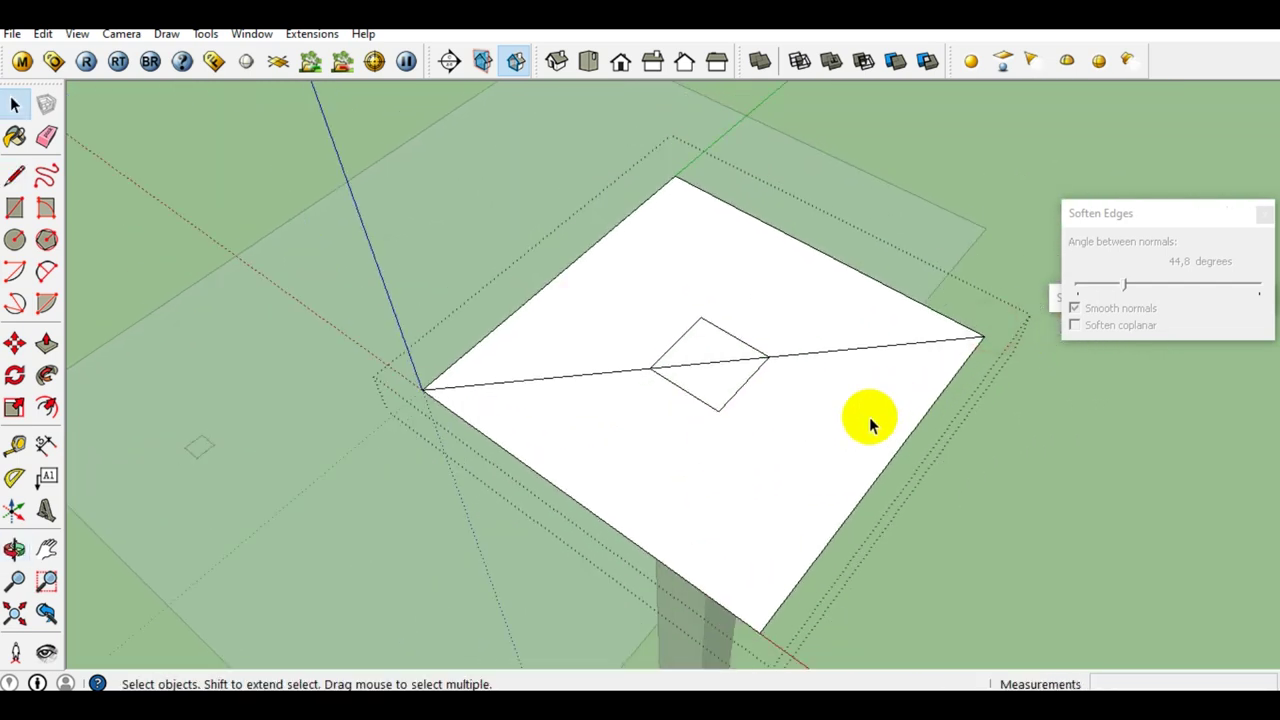
Step: Draw the second slab diagonal and the lines joining opposite edge midpoints
{"action": "key", "text": "l"}
{"action": "left_click", "coordinate": [759, 627]}
{"action": "left_click", "coordinate": [676, 182]}
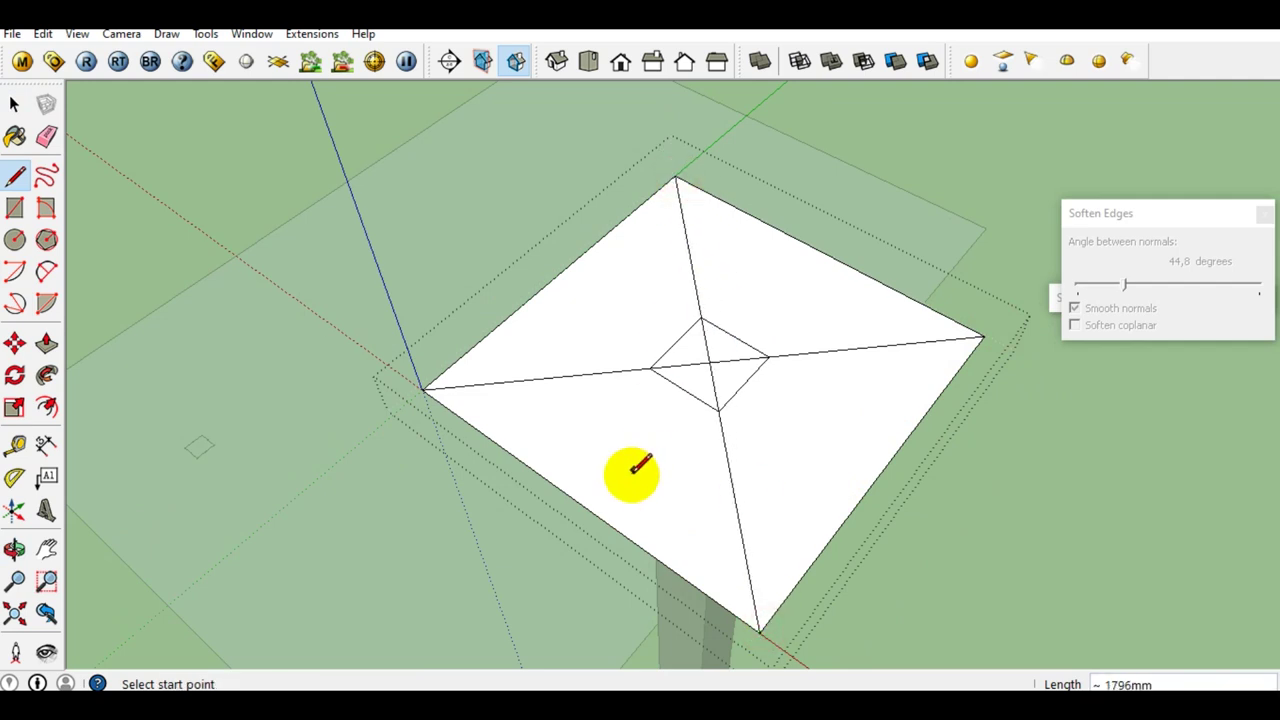
{"action": "left_click", "coordinate": [576, 500]}
{"action": "left_click", "coordinate": [818, 250]}
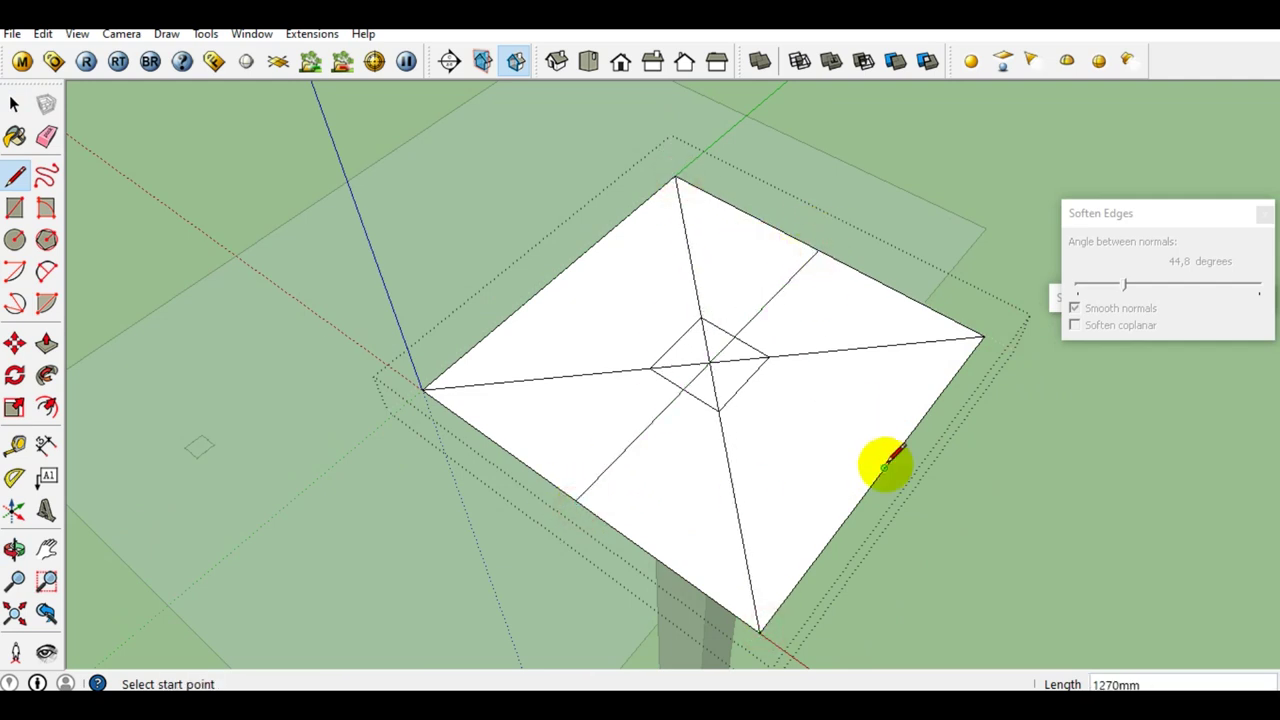
{"action": "left_click", "coordinate": [884, 467]}
Step: Erase the central line segments and small square, then exit the slab group
{"action": "middle_click_drag", "start_coordinate": [680, 360], "coordinate": [686, 377]}
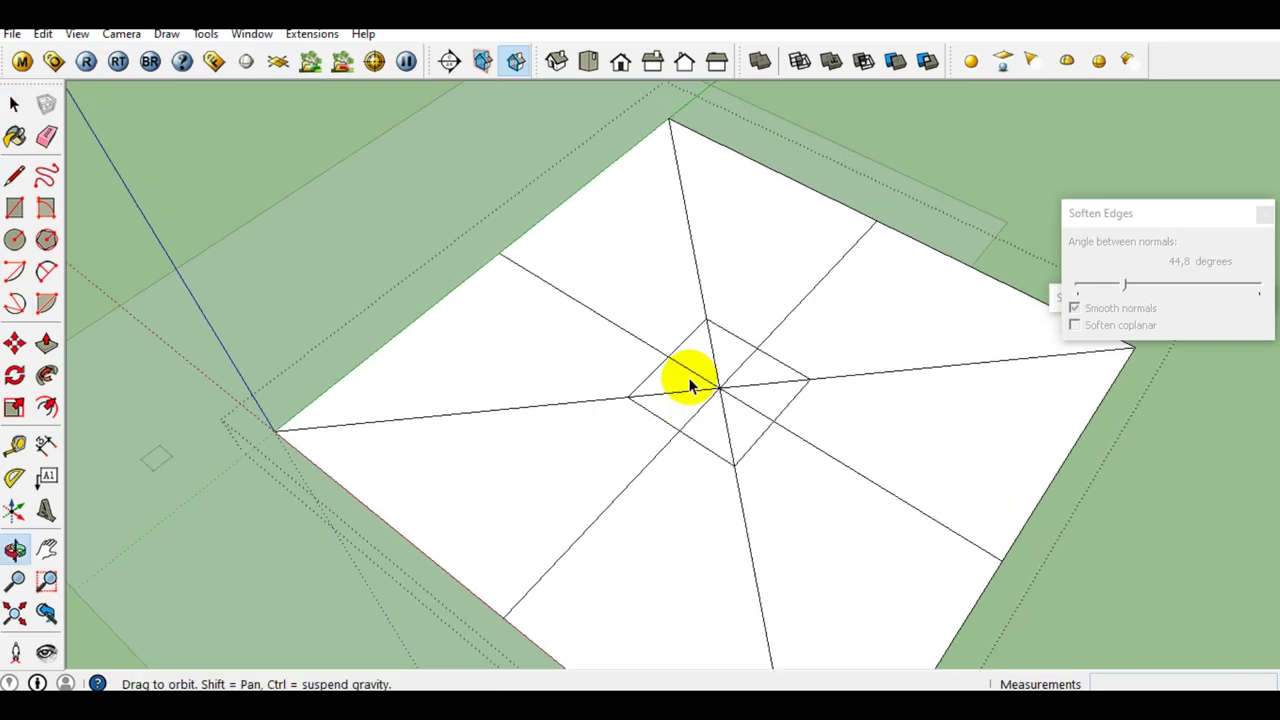
{"action": "scroll", "coordinate": [740, 390], "scroll_direction": "up", "scroll_amount": 2}
{"action": "key", "text": "r"}
{"action": "mouse_move", "coordinate": [722, 393]}
{"action": "left_mouse_down"}
{"action": "mouse_move", "coordinate": [709, 380]}
{"action": "mouse_move", "coordinate": [820, 403]}
{"action": "mouse_move", "coordinate": [743, 306]}
{"action": "mouse_move", "coordinate": [610, 425]}
{"action": "mouse_move", "coordinate": [668, 465]}
{"action": "left_mouse_up"}
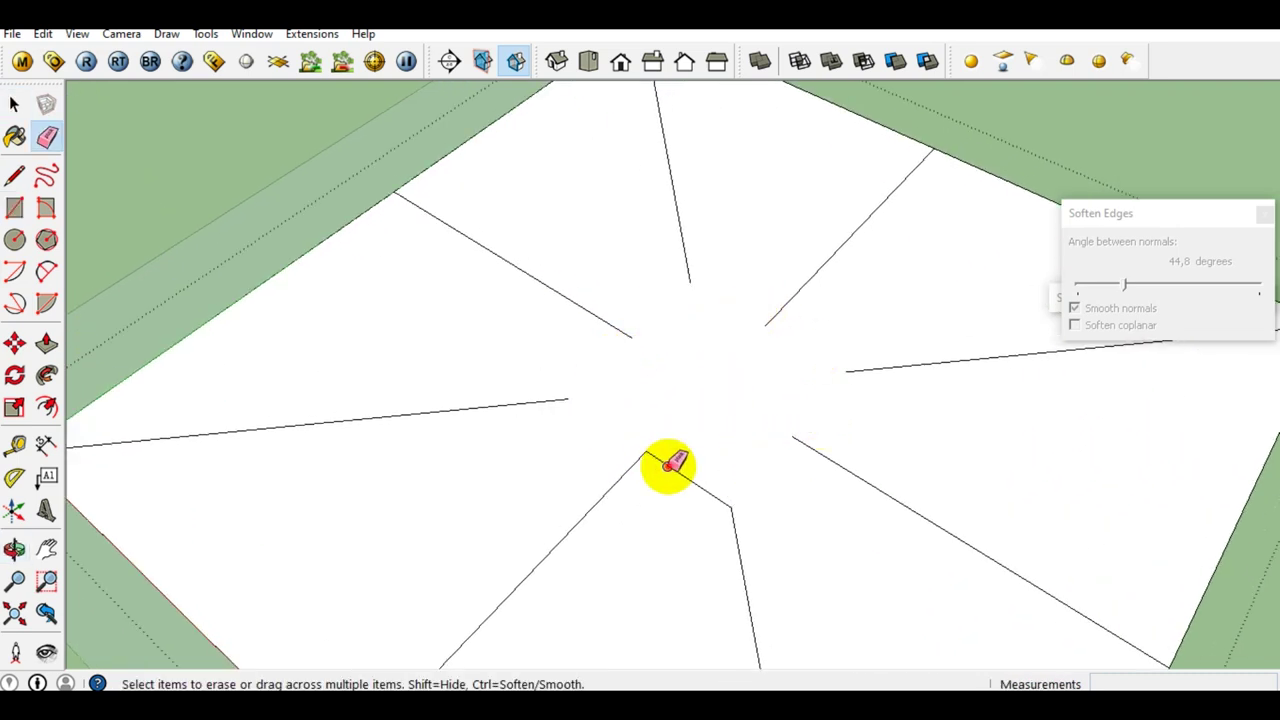
{"action": "key", "text": "space"}
{"action": "left_click", "coordinate": [705, 433]}
{"action": "scroll", "coordinate": [709, 419], "scroll_direction": "down", "scroll_amount": 5}
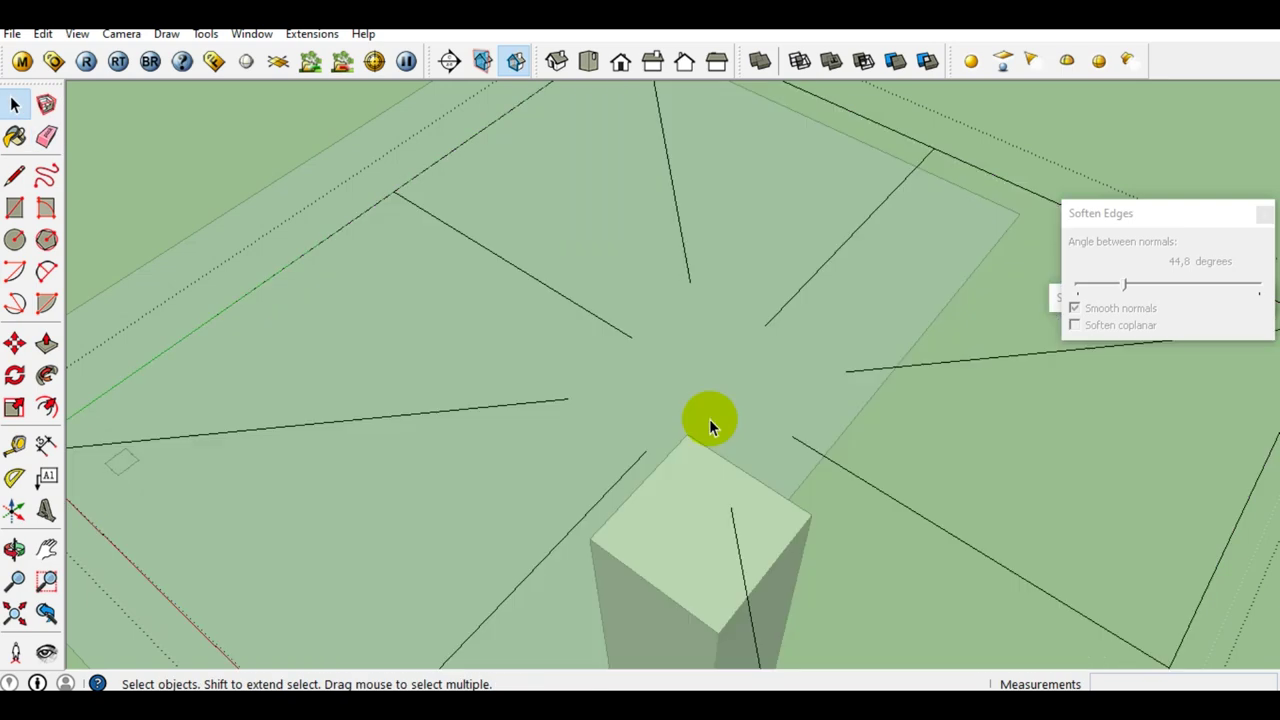
{"action": "mouse_move", "coordinate": [722, 398]}
{"action": "middle_mouse_down"}
{"action": "mouse_move", "coordinate": [738, 449]}
{"action": "mouse_move", "coordinate": [987, 243]}
{"action": "mouse_move", "coordinate": [800, 360]}
{"action": "mouse_move", "coordinate": [794, 320]}
{"action": "middle_mouse_up"}
{"action": "key", "text": "Escape"}
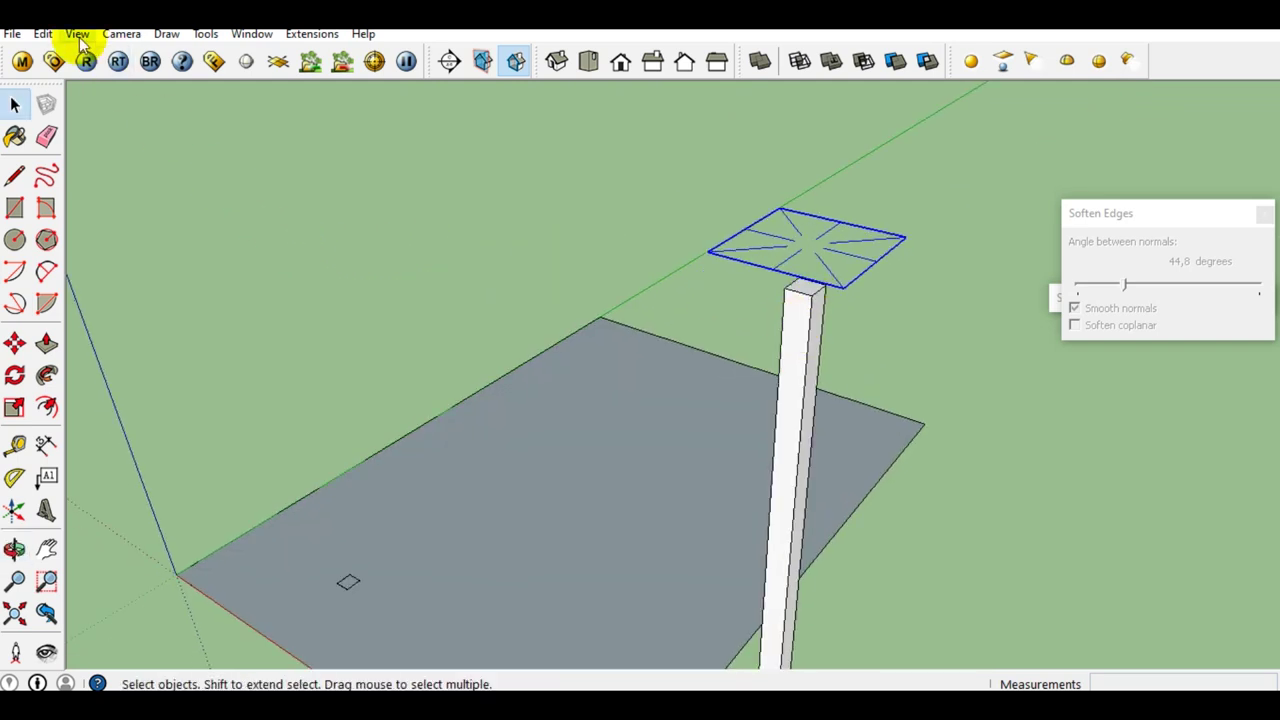
Step: Turn on the Sandbox toolbar from the View toolbar list
{"action": "left_click", "coordinate": [78, 34]}
{"action": "left_click", "coordinate": [100, 50]}
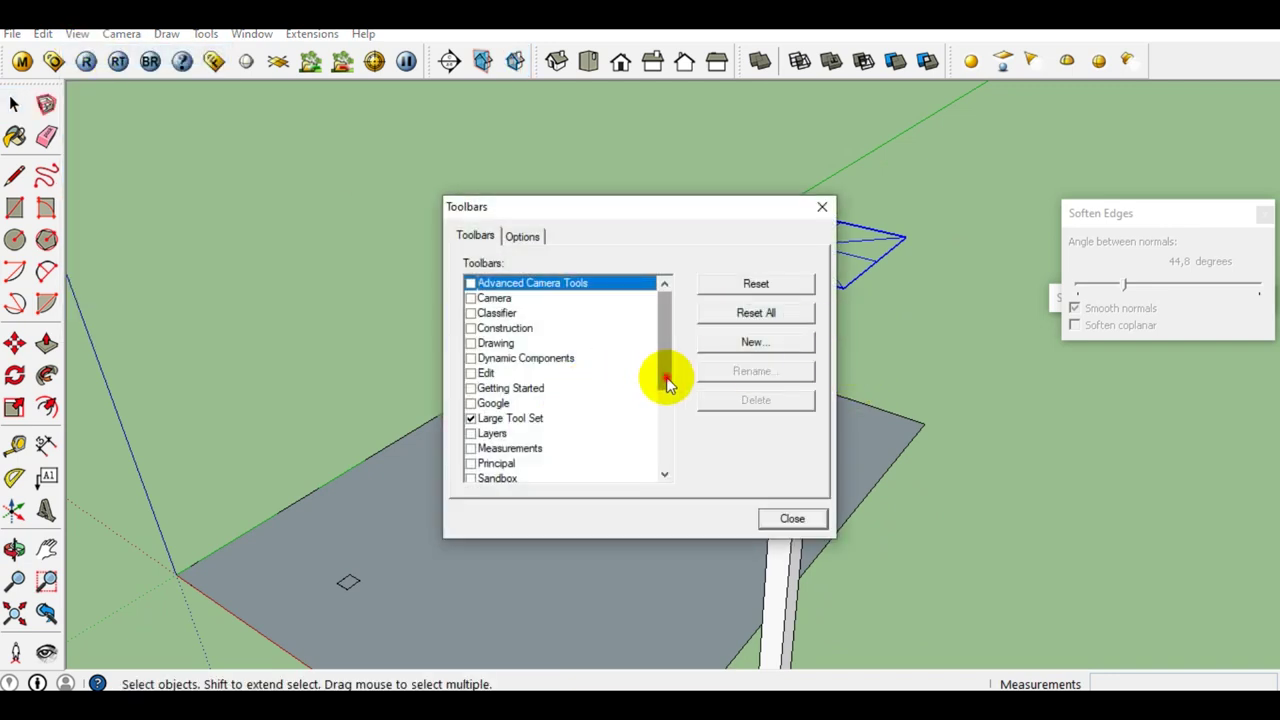
{"action": "left_click_drag", "start_coordinate": [668, 383], "coordinate": [666, 425]}
{"action": "left_click", "coordinate": [471, 389]}
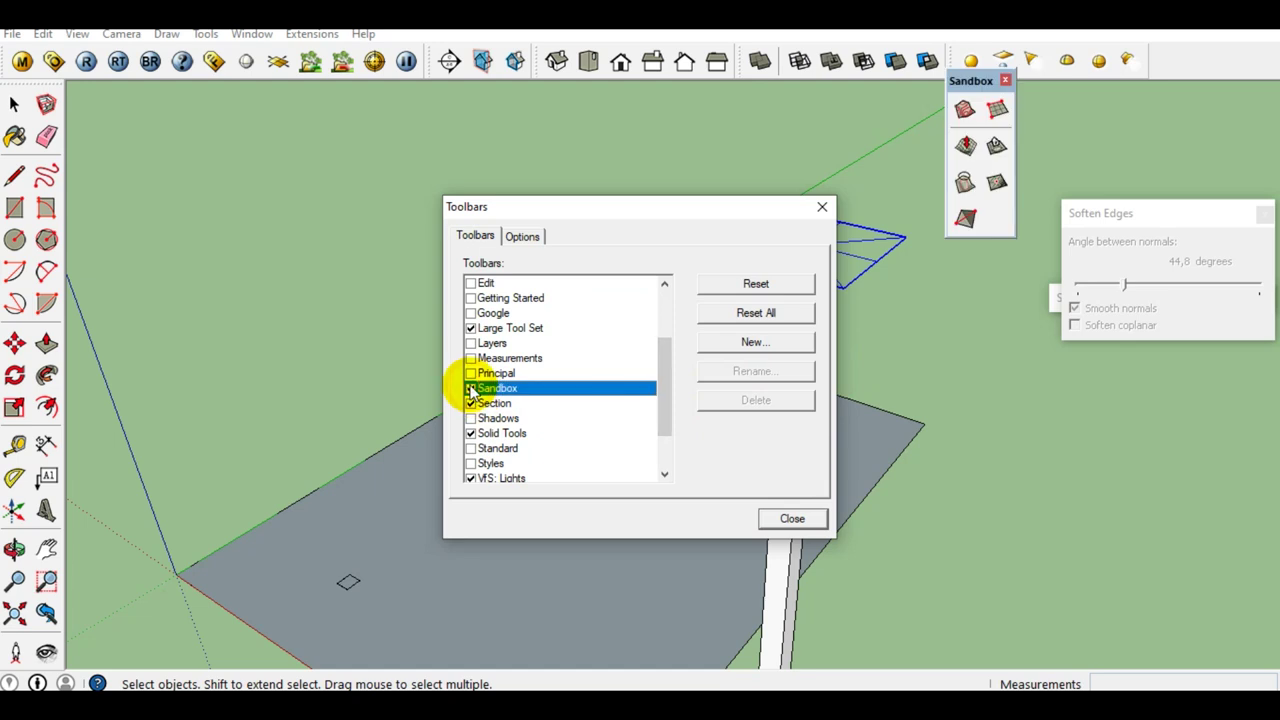
{"action": "left_click", "coordinate": [823, 214]}
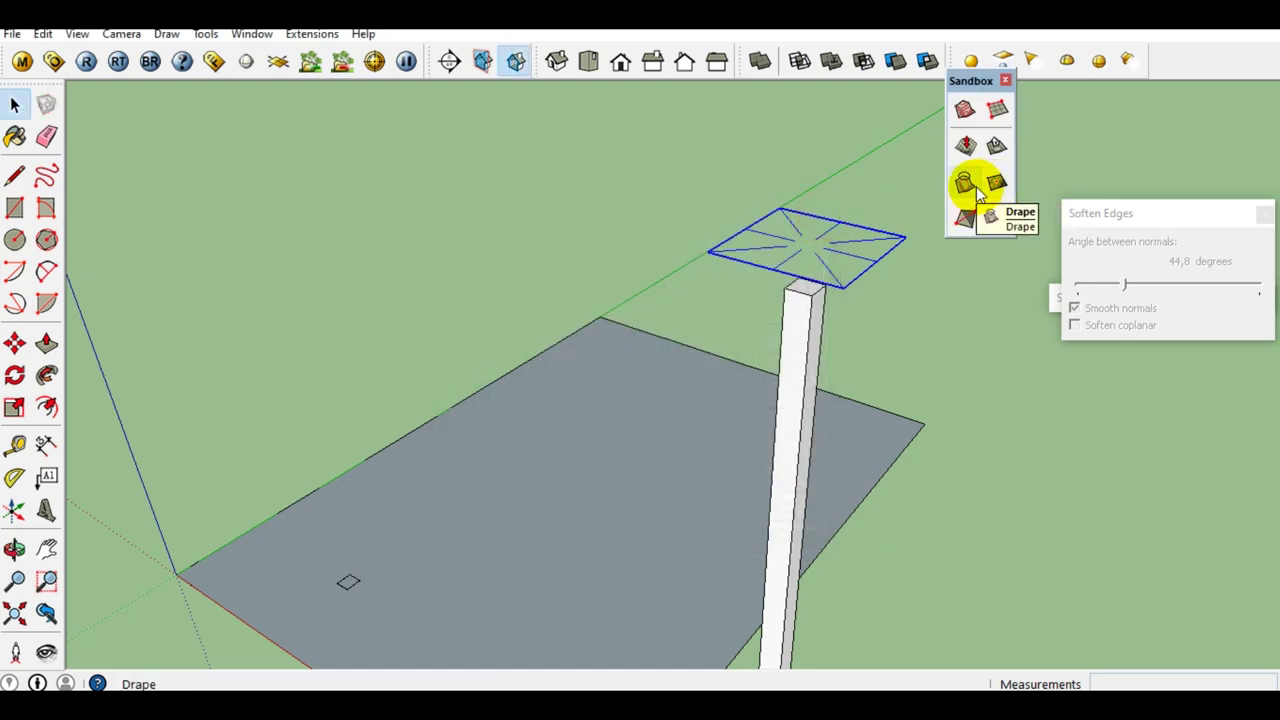
Step: Zoom out and select the column
{"action": "scroll", "coordinate": [800, 354], "scroll_direction": "down", "scroll_amount": 3}
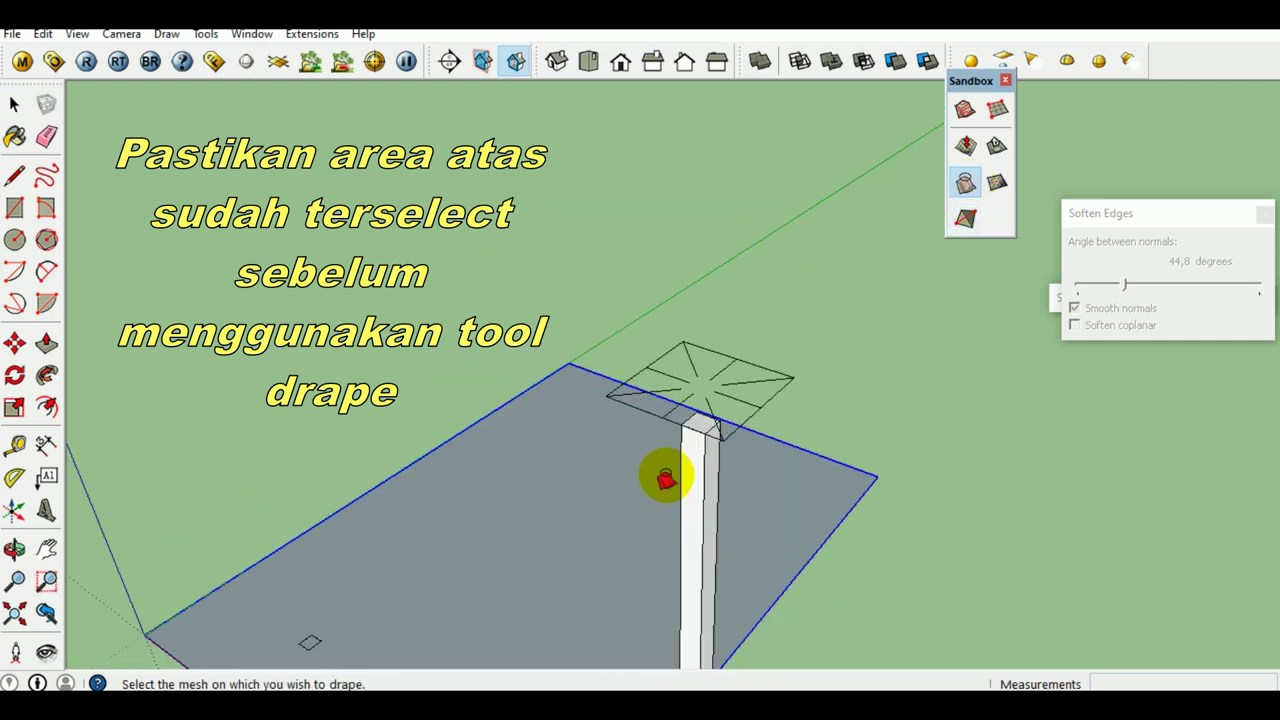
{"action": "scroll", "coordinate": [690, 445], "scroll_direction": "down", "scroll_amount": 3}
{"action": "scroll", "coordinate": [740, 385], "scroll_direction": "down", "scroll_amount": 3}
{"action": "left_click", "coordinate": [733, 548]}
{"action": "scroll", "coordinate": [730, 552], "scroll_direction": "up", "scroll_amount": 2}
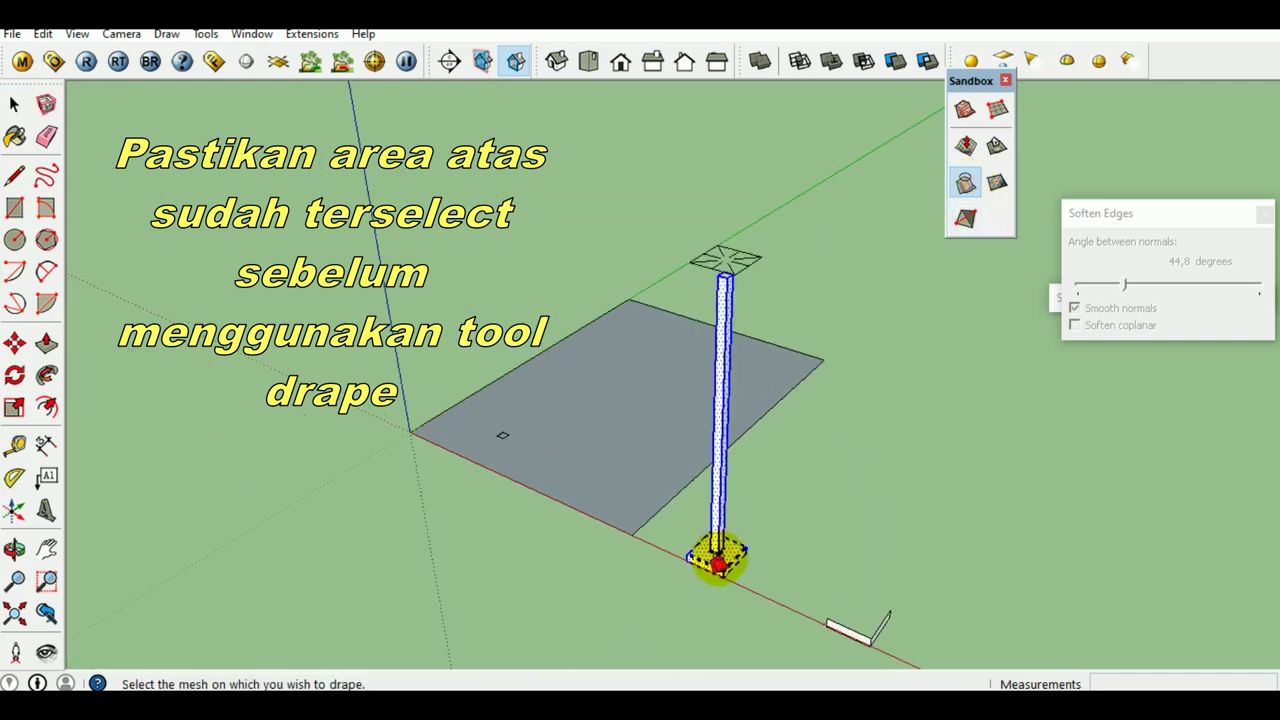
{"action": "scroll", "coordinate": [724, 556], "scroll_direction": "up", "scroll_amount": 3}
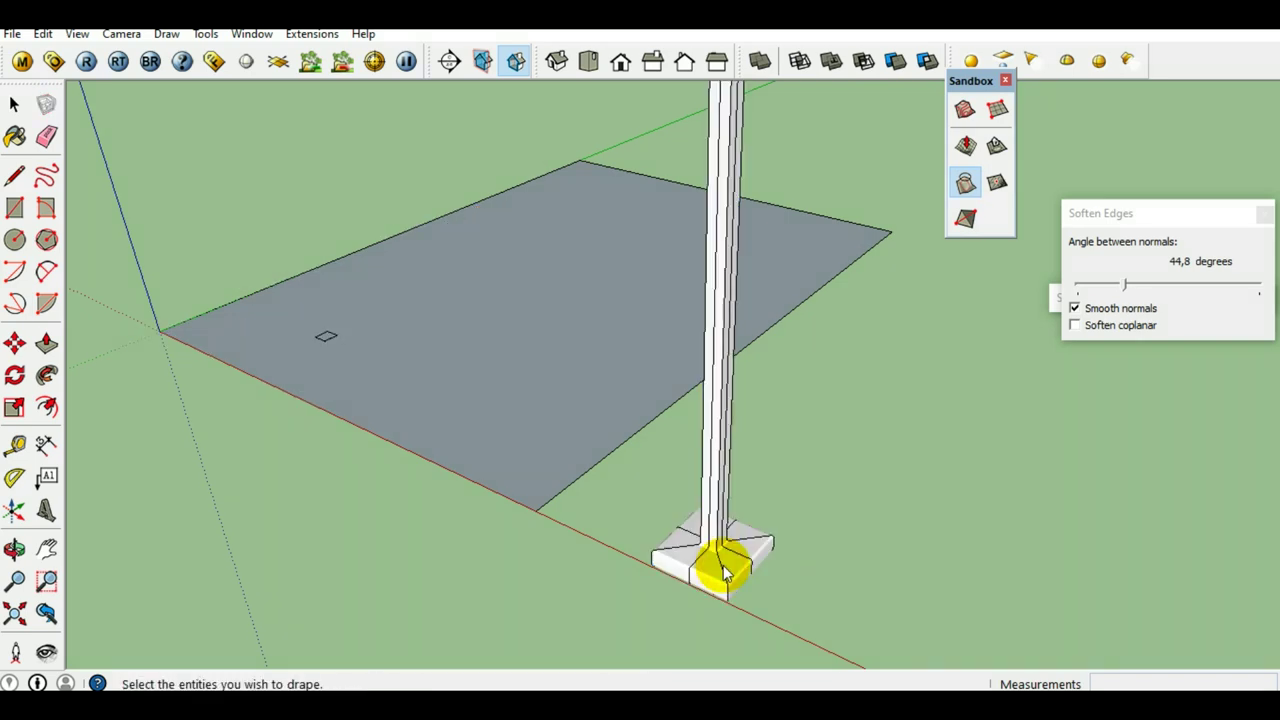
{"action": "scroll", "coordinate": [724, 570], "scroll_direction": "up", "scroll_amount": 2}
Step: From an eye-level view, select the entire column with all its connected geometry
{"action": "mouse_move", "coordinate": [723, 566]}
{"action": "middle_mouse_down"}
{"action": "mouse_move", "coordinate": [649, 471]}
{"action": "mouse_move", "coordinate": [917, 272]}
{"action": "mouse_move", "coordinate": [831, 409]}
{"action": "mouse_move", "coordinate": [654, 589]}
{"action": "middle_mouse_up"}
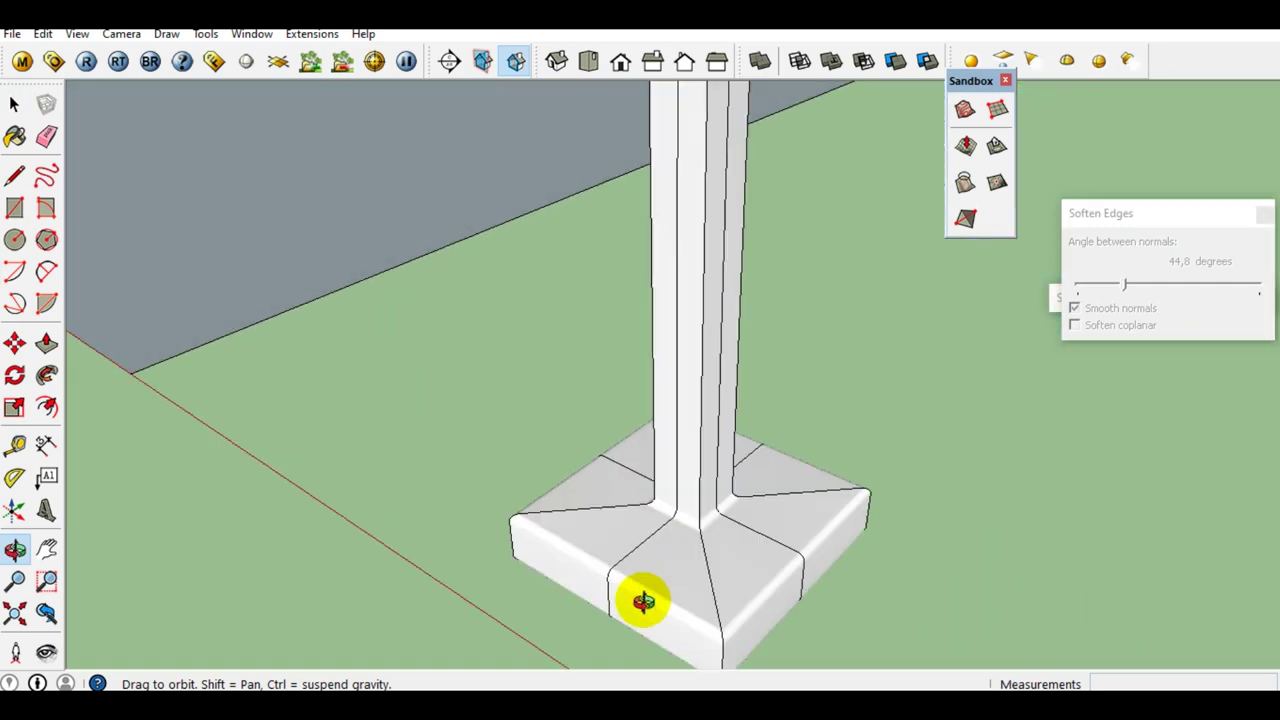
{"action": "scroll", "coordinate": [623, 531], "scroll_direction": "up", "scroll_amount": 1}
{"action": "scroll", "coordinate": [631, 557], "scroll_direction": "up", "scroll_amount": 2}
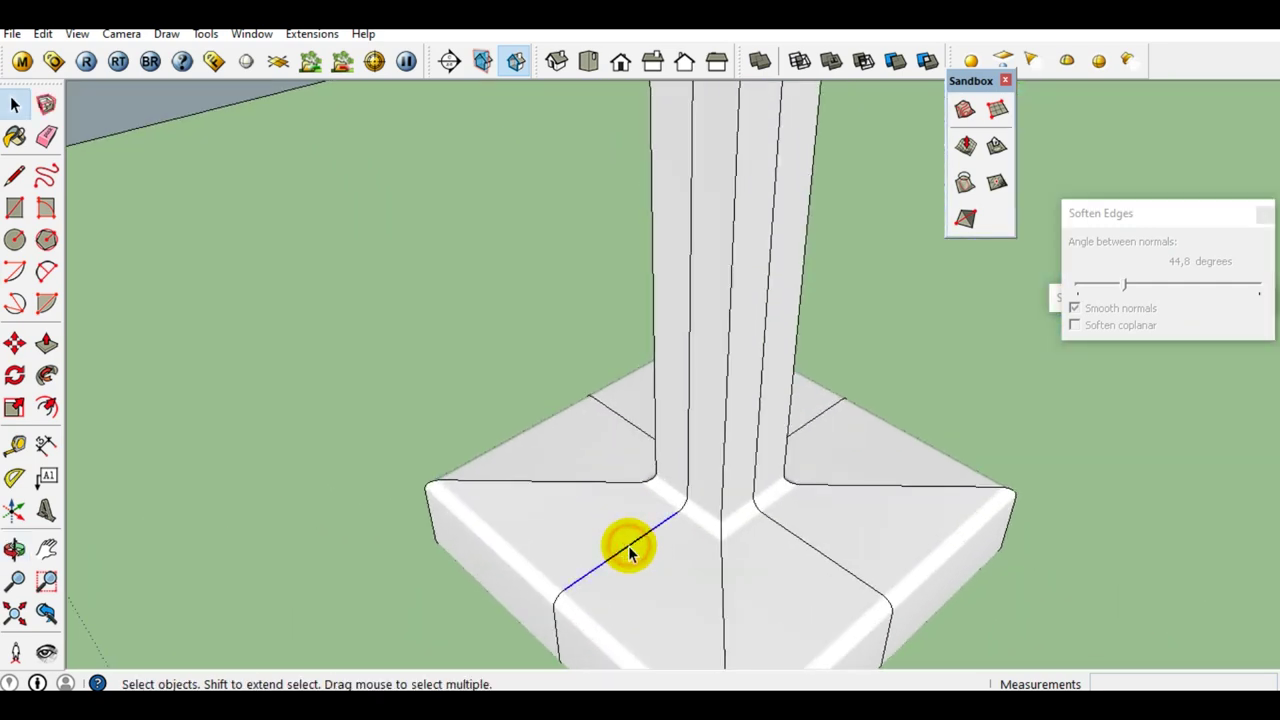
{"action": "scroll", "coordinate": [701, 492], "scroll_direction": "up", "scroll_amount": 1}
{"action": "scroll", "coordinate": [691, 476], "scroll_direction": "up", "scroll_amount": 1}
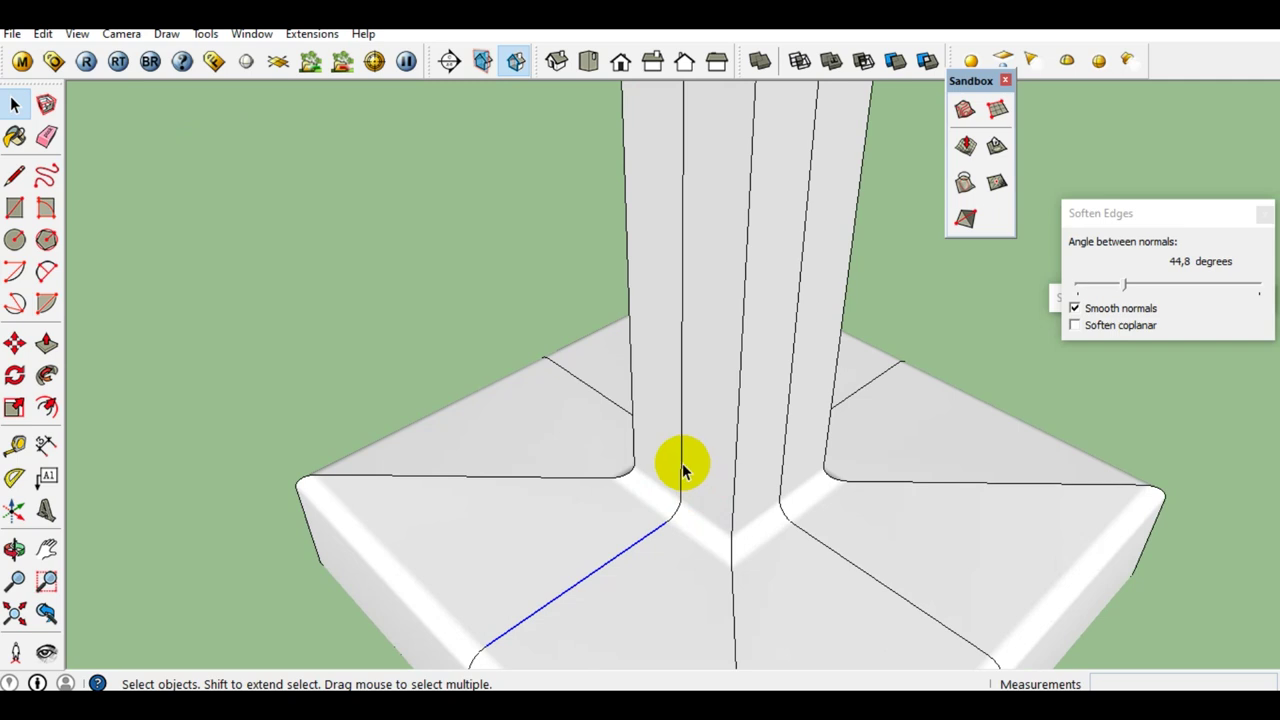
{"action": "left_click", "coordinate": [682, 463]}
{"action": "scroll", "coordinate": [693, 545], "scroll_direction": "down", "scroll_amount": 3}
{"action": "scroll", "coordinate": [708, 480], "scroll_direction": "down", "scroll_amount": 3}
{"action": "mouse_move", "coordinate": [716, 420]}
{"action": "middle_mouse_down"}
{"action": "mouse_move", "coordinate": [809, 386]}
{"action": "mouse_move", "coordinate": [746, 386]}
{"action": "mouse_move", "coordinate": [738, 452]}
{"action": "middle_mouse_up"}
{"action": "triple_click", "coordinate": [737, 450]}
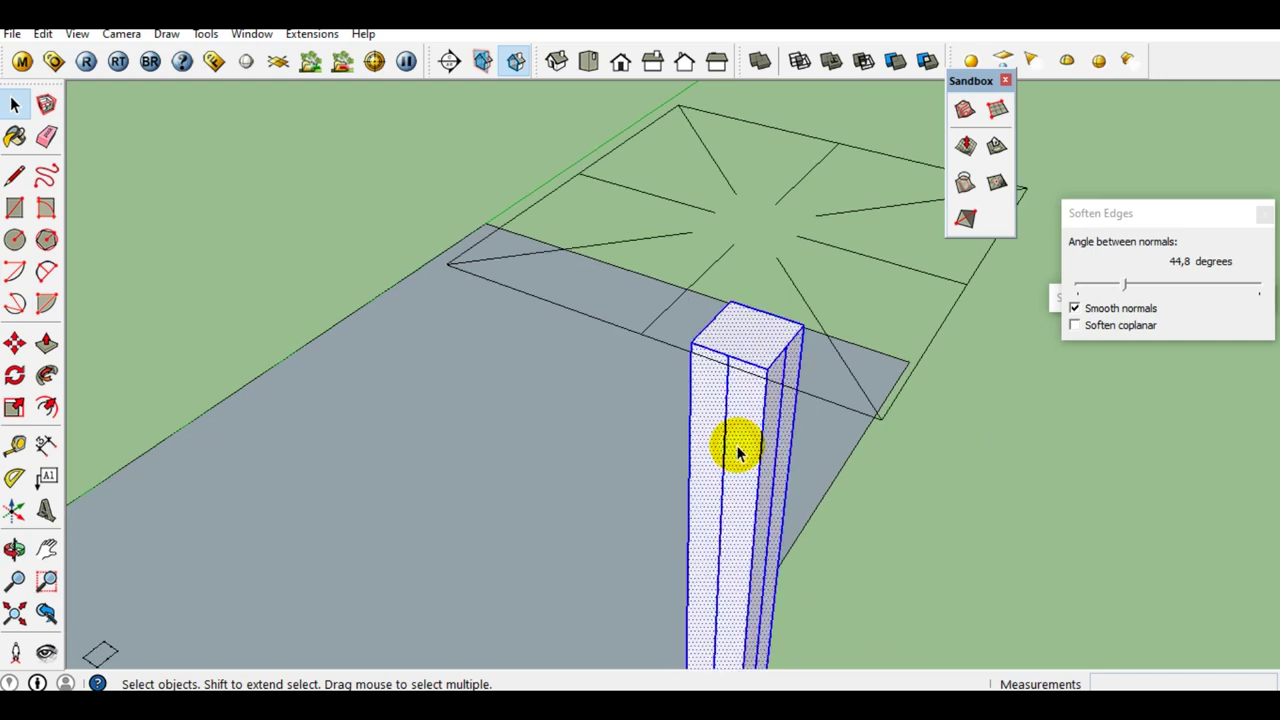
Step: Paint the selected column with the light grey Color_002 material
{"action": "key", "text": "b"}
{"action": "left_click", "coordinate": [1166, 250]}
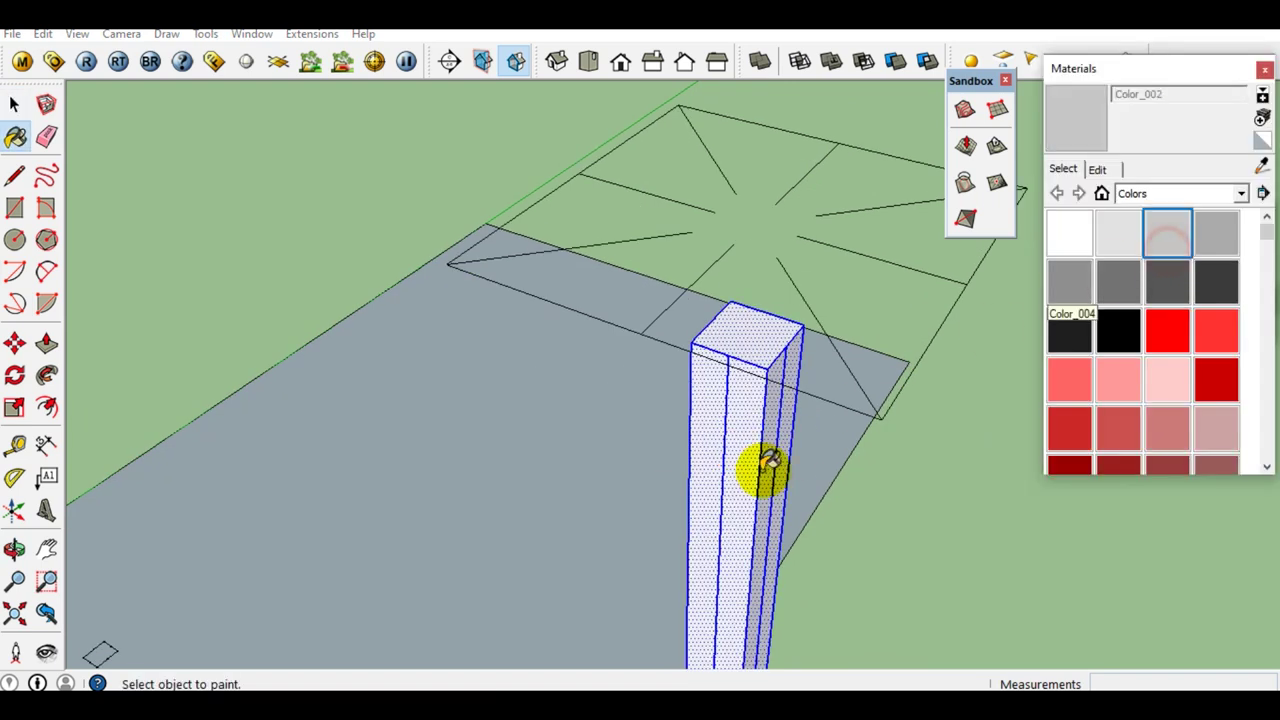
{"action": "left_click", "coordinate": [752, 455]}
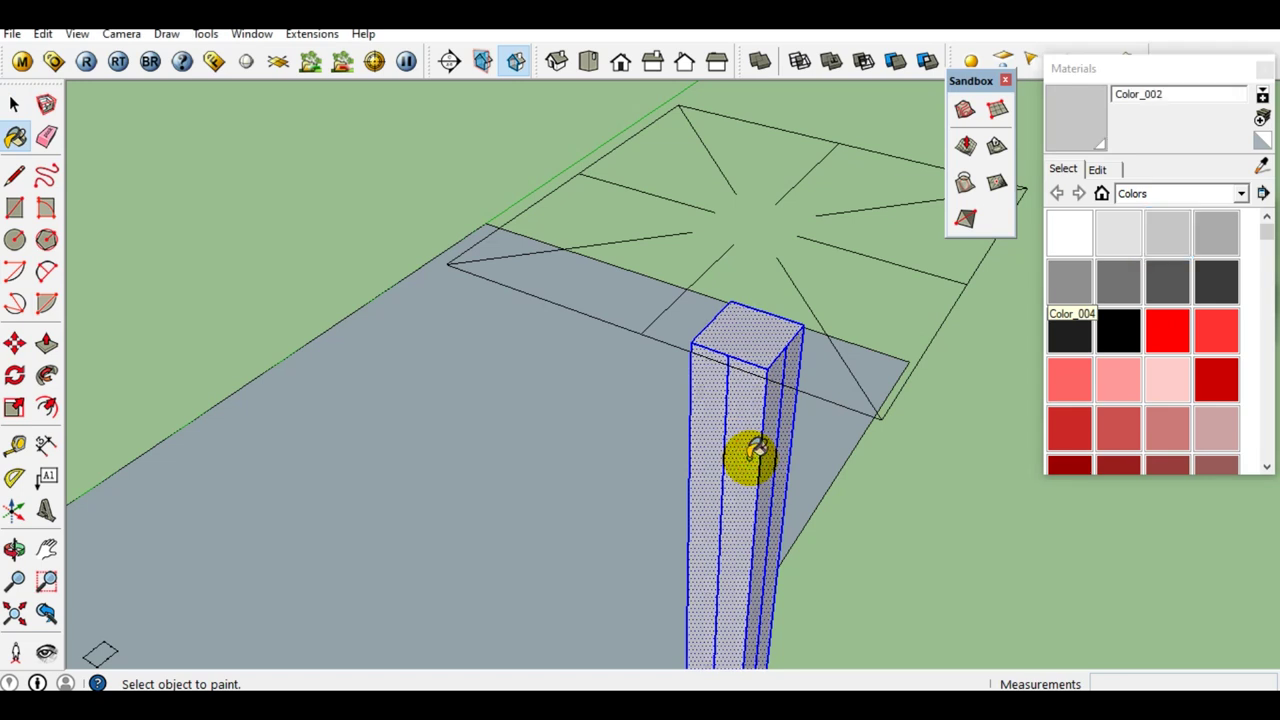
{"action": "key", "text": "space"}
Step: Select all faces sharing the column's material and delete them, keeping the edges
{"action": "left_click", "coordinate": [917, 502]}
{"action": "left_click", "coordinate": [736, 481]}
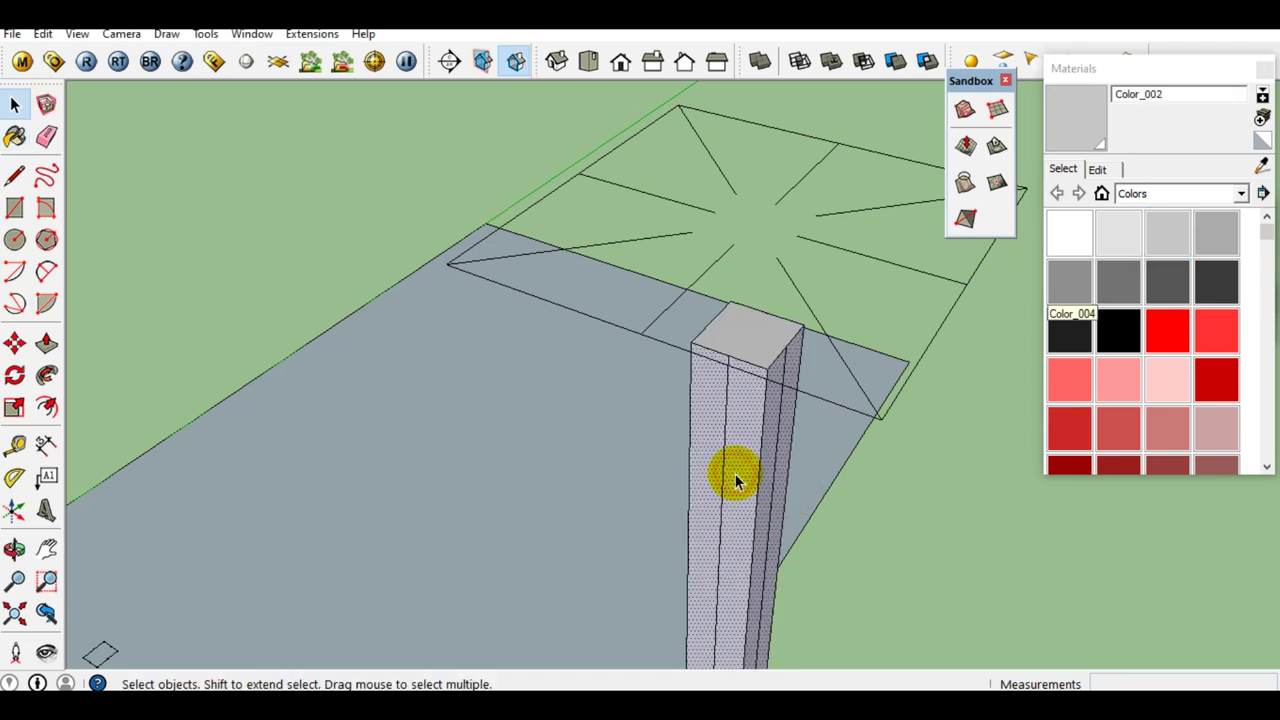
{"action": "right_click", "coordinate": [735, 481]}
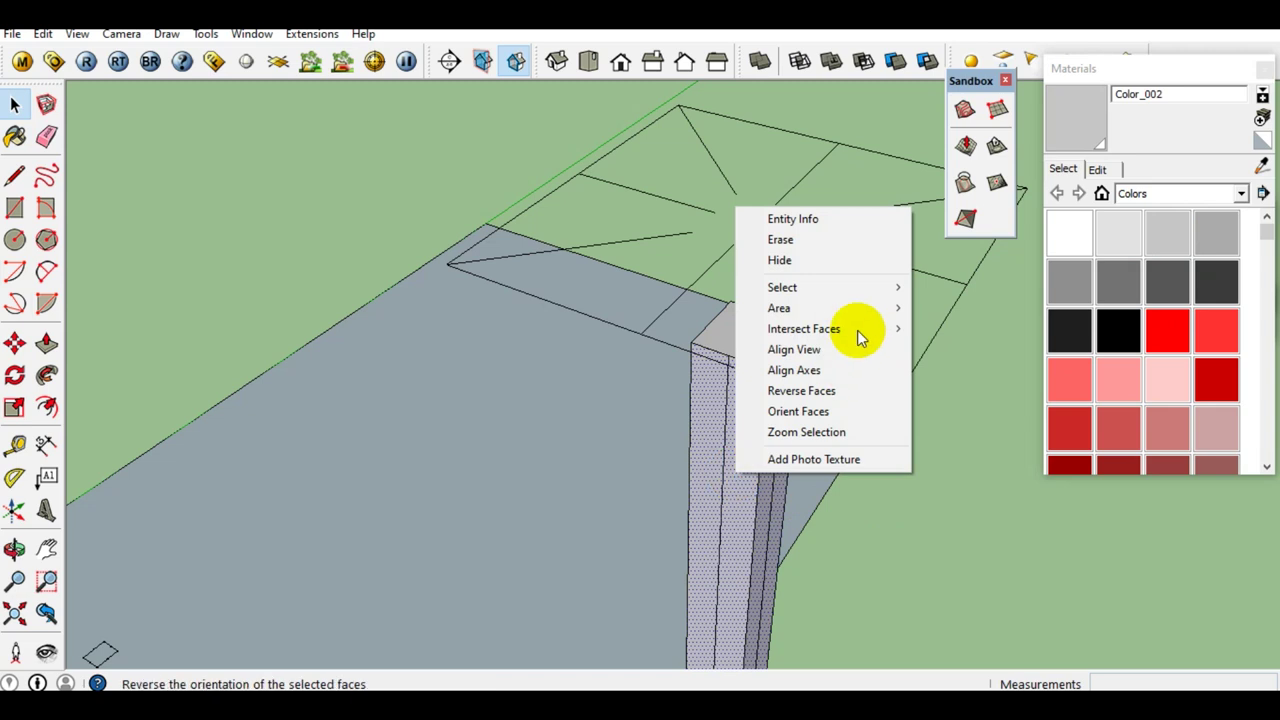
{"action": "mouse_move", "coordinate": [782, 287]}
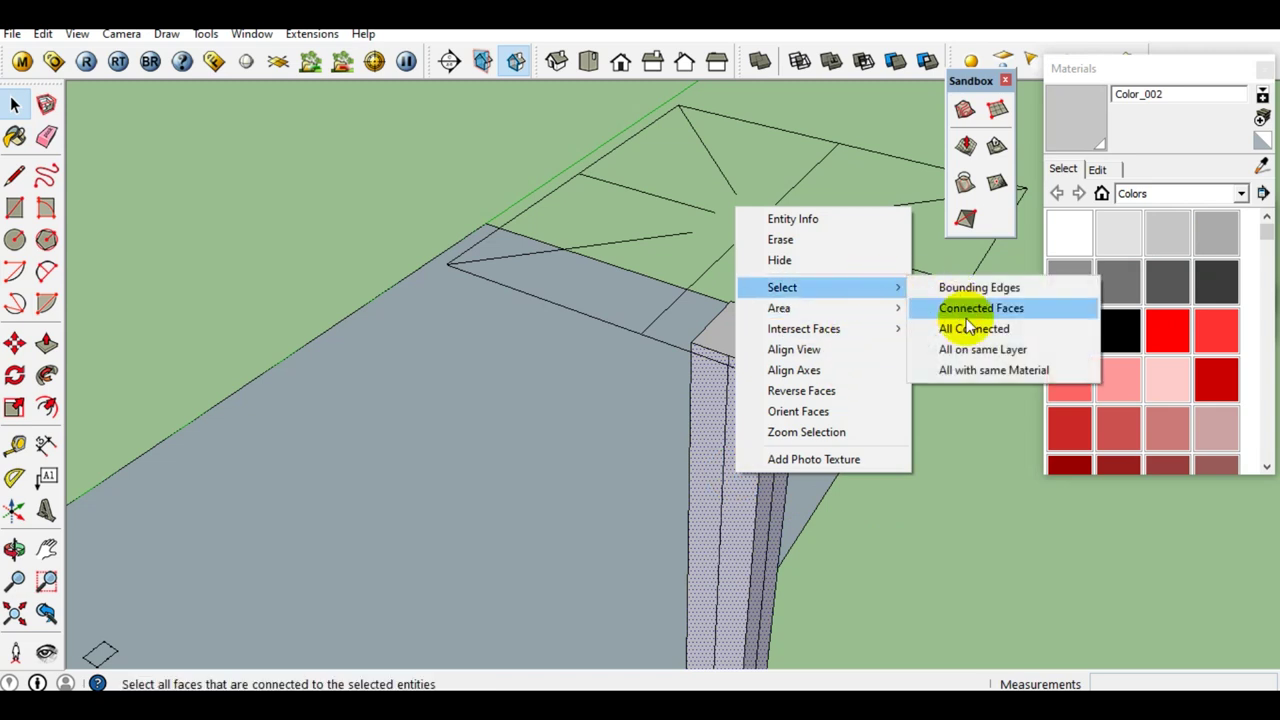
{"action": "left_click", "coordinate": [971, 371]}
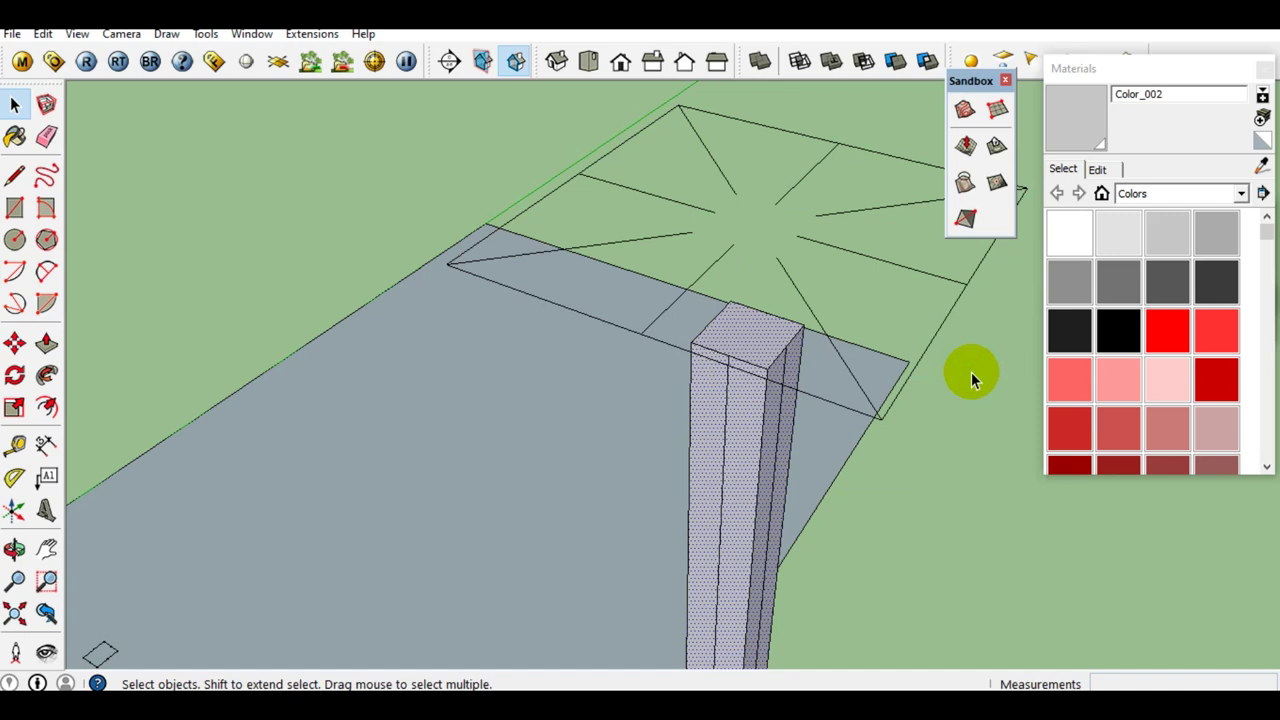
{"action": "key", "text": "Delete"}
Step: Select the footing outline above the column and delete it
{"action": "mouse_move", "coordinate": [768, 396]}
{"action": "middle_mouse_down"}
{"action": "mouse_move", "coordinate": [766, 480]}
{"action": "mouse_move", "coordinate": [503, 480]}
{"action": "middle_mouse_up"}
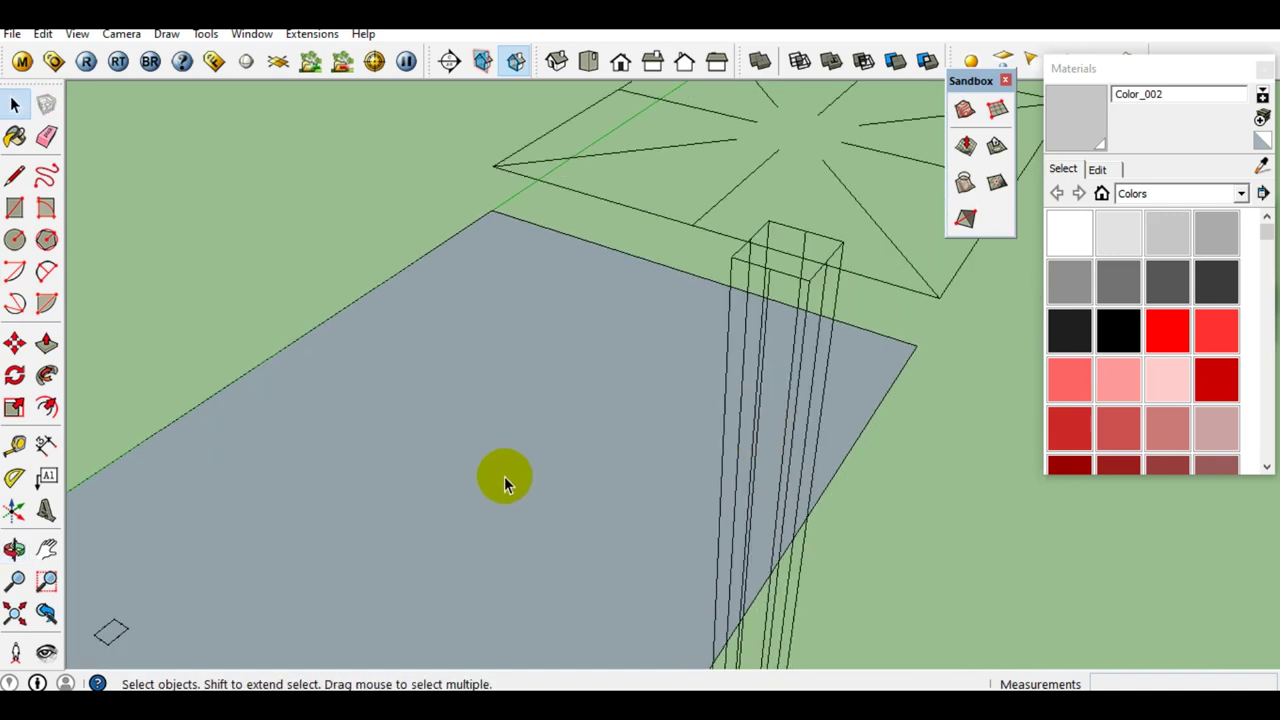
{"action": "left_click", "coordinate": [47, 552]}
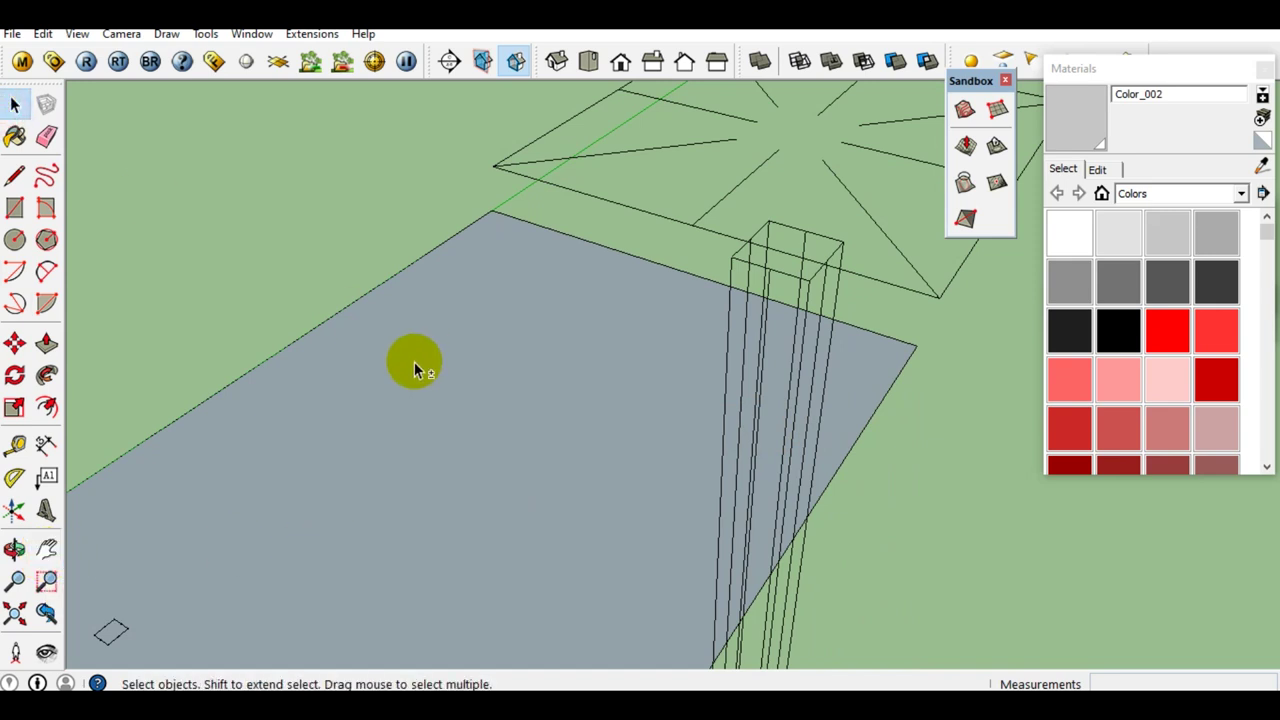
{"action": "mouse_move", "coordinate": [413, 362]}
{"action": "middle_mouse_down"}
{"action": "mouse_move", "coordinate": [457, 363]}
{"action": "mouse_move", "coordinate": [750, 244]}
{"action": "middle_mouse_up"}
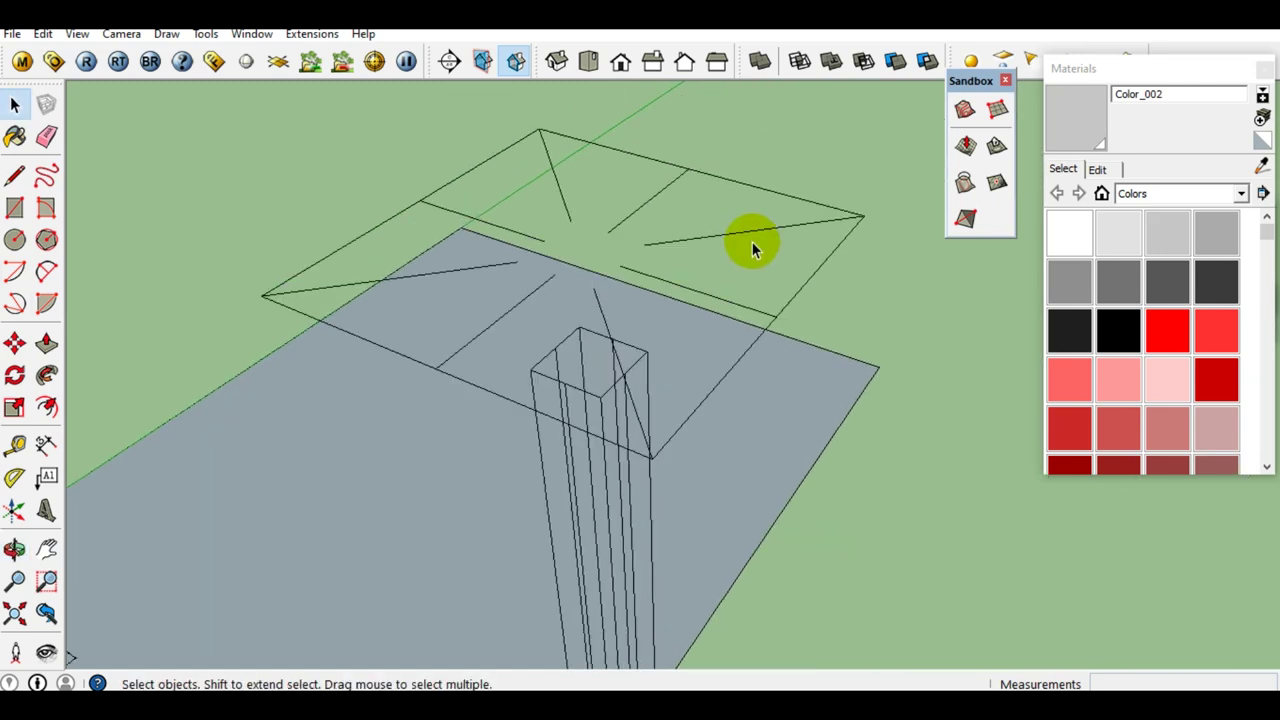
{"action": "left_click", "coordinate": [752, 228]}
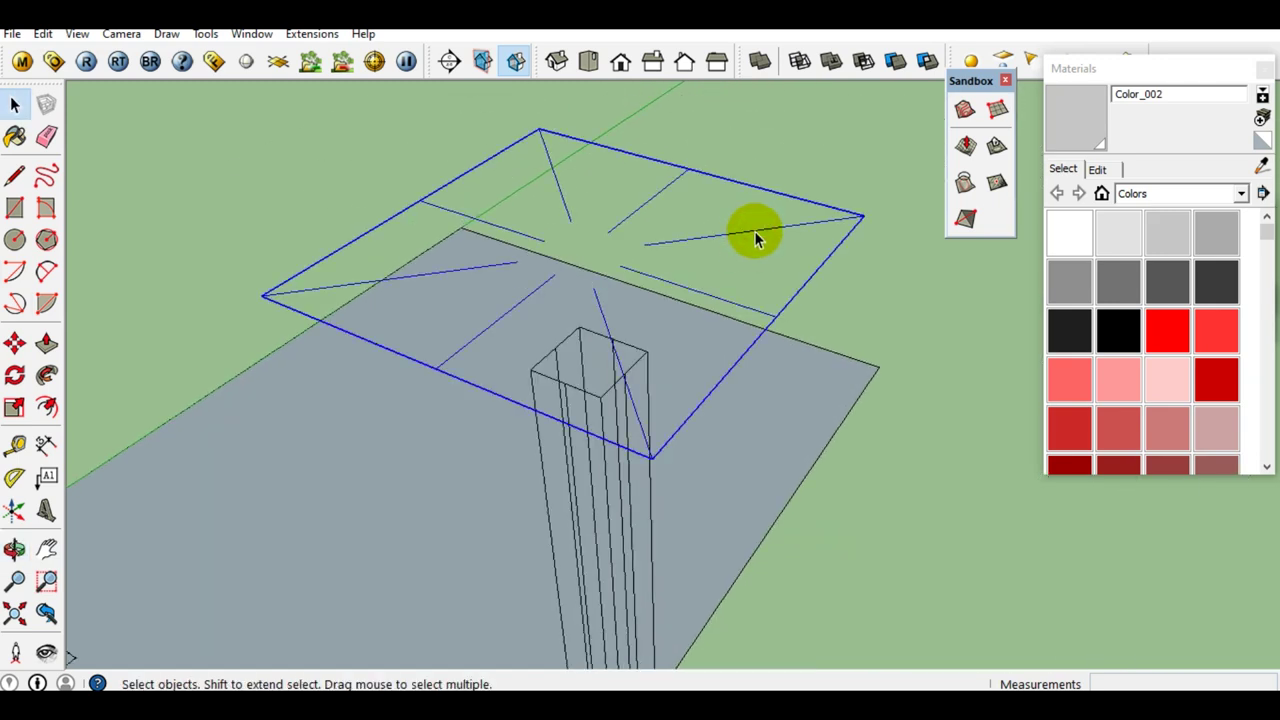
{"action": "key", "text": "Delete"}
Step: Zoom in on the column top and open the Edit menu
{"action": "scroll", "coordinate": [600, 404], "scroll_direction": "up", "scroll_amount": 1}
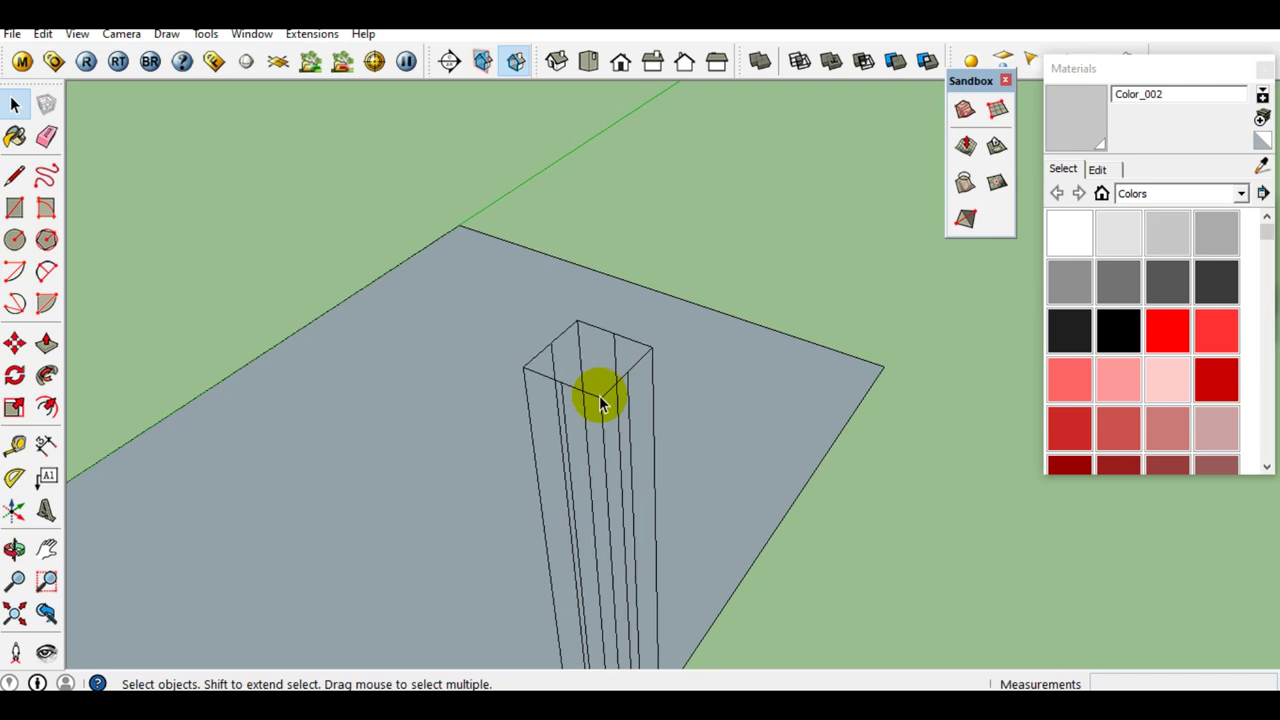
{"action": "scroll", "coordinate": [600, 404], "scroll_direction": "up", "scroll_amount": 2}
{"action": "scroll", "coordinate": [600, 404], "scroll_direction": "up", "scroll_amount": 1}
{"action": "middle_click_drag", "start_coordinate": [600, 400], "coordinate": [572, 457]}
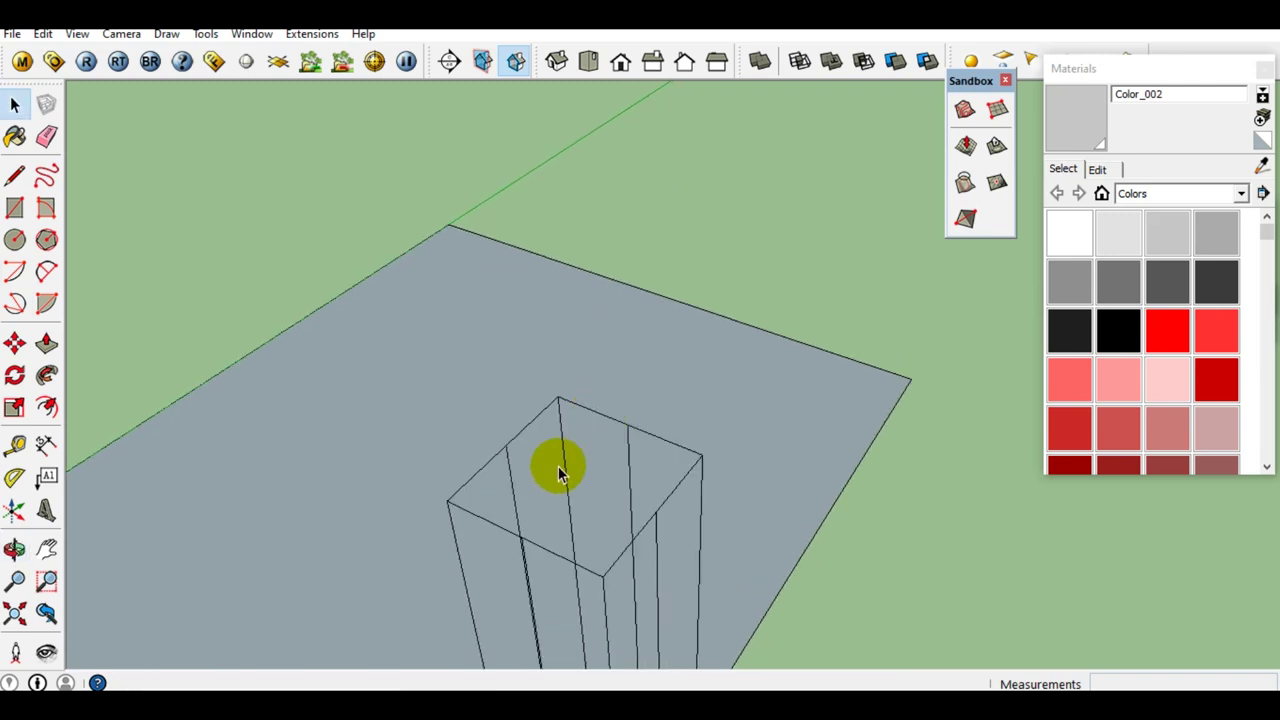
{"action": "middle_click_drag", "start_coordinate": [567, 537], "coordinate": [575, 543]}
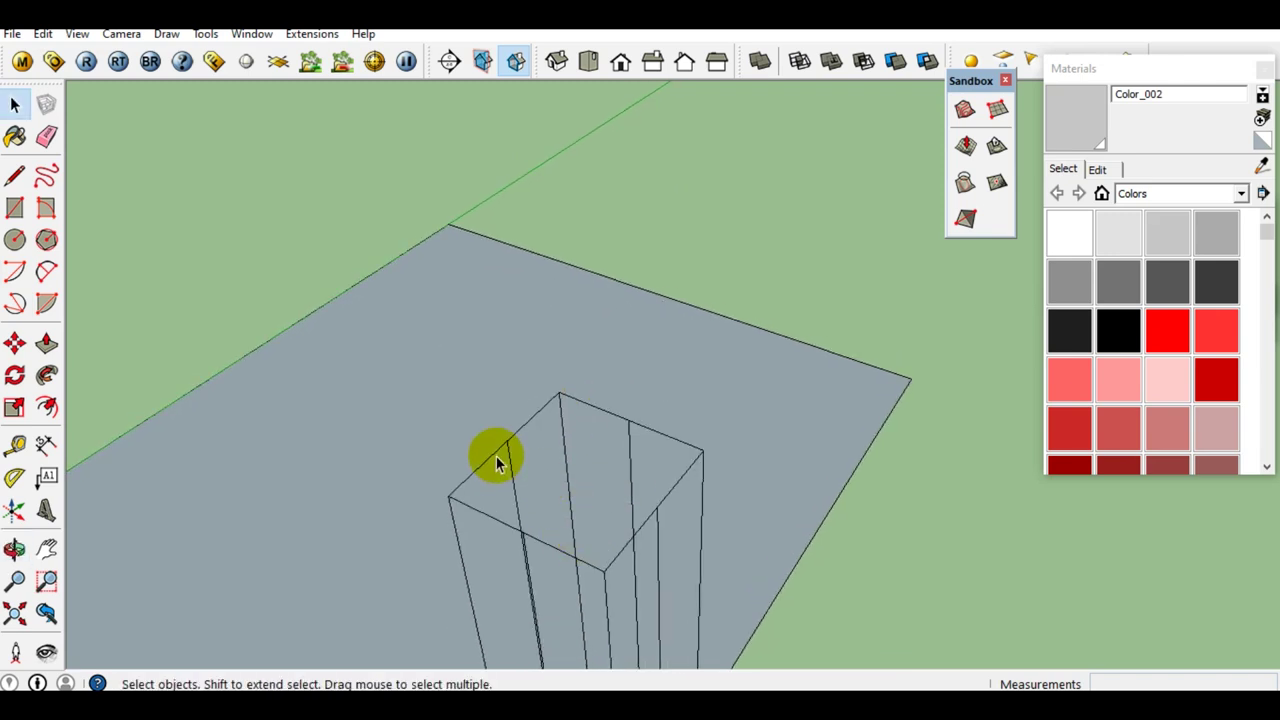
{"action": "left_click", "coordinate": [43, 33]}
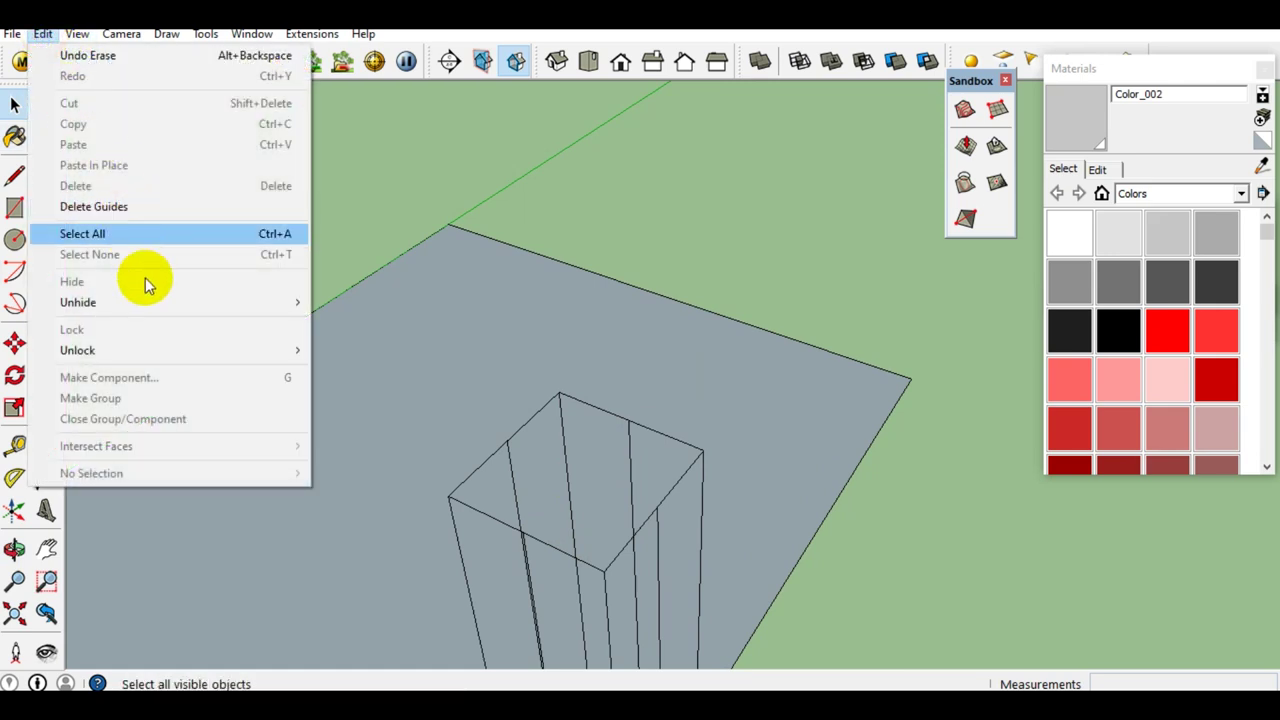
Step: Unhide the last hidden column top group and explode it
{"action": "left_click", "coordinate": [342, 330]}
{"action": "left_click", "coordinate": [571, 514]}
{"action": "middle_click_drag", "start_coordinate": [571, 514], "coordinate": [529, 517]}
{"action": "scroll", "coordinate": [546, 480], "scroll_direction": "up", "scroll_amount": 3}
{"action": "right_click", "coordinate": [547, 463]}
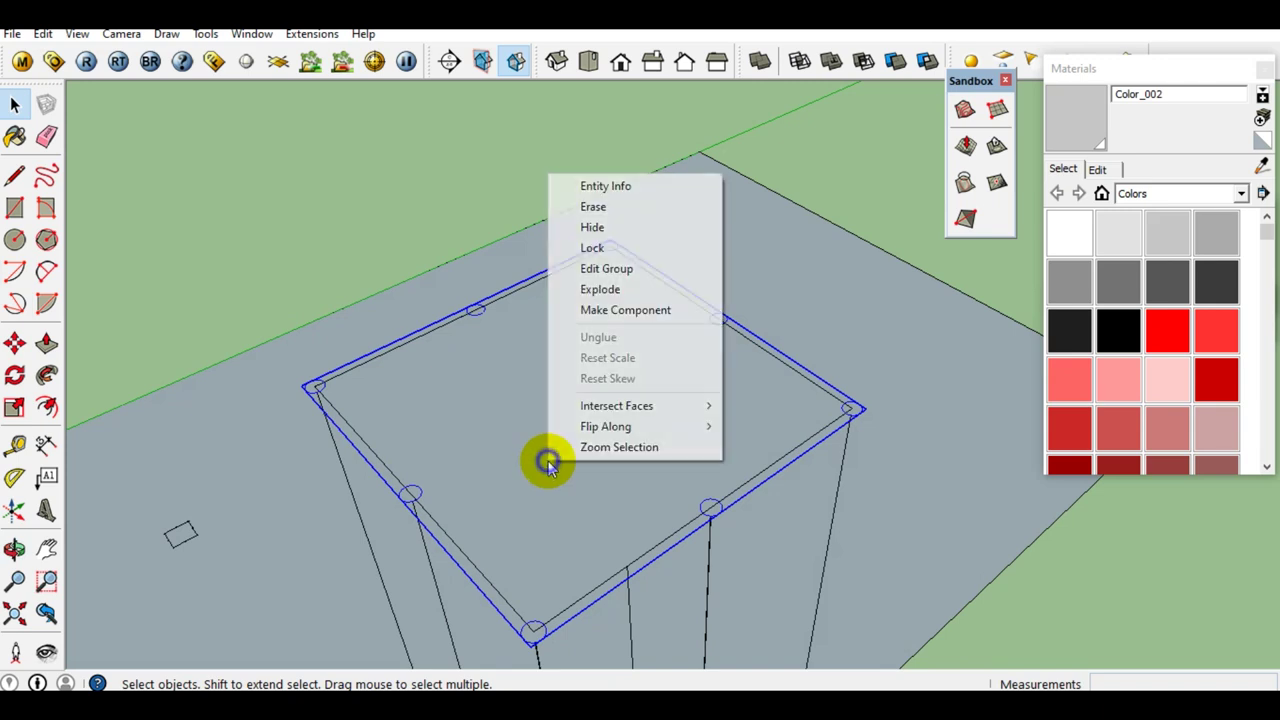
{"action": "left_click", "coordinate": [605, 289]}
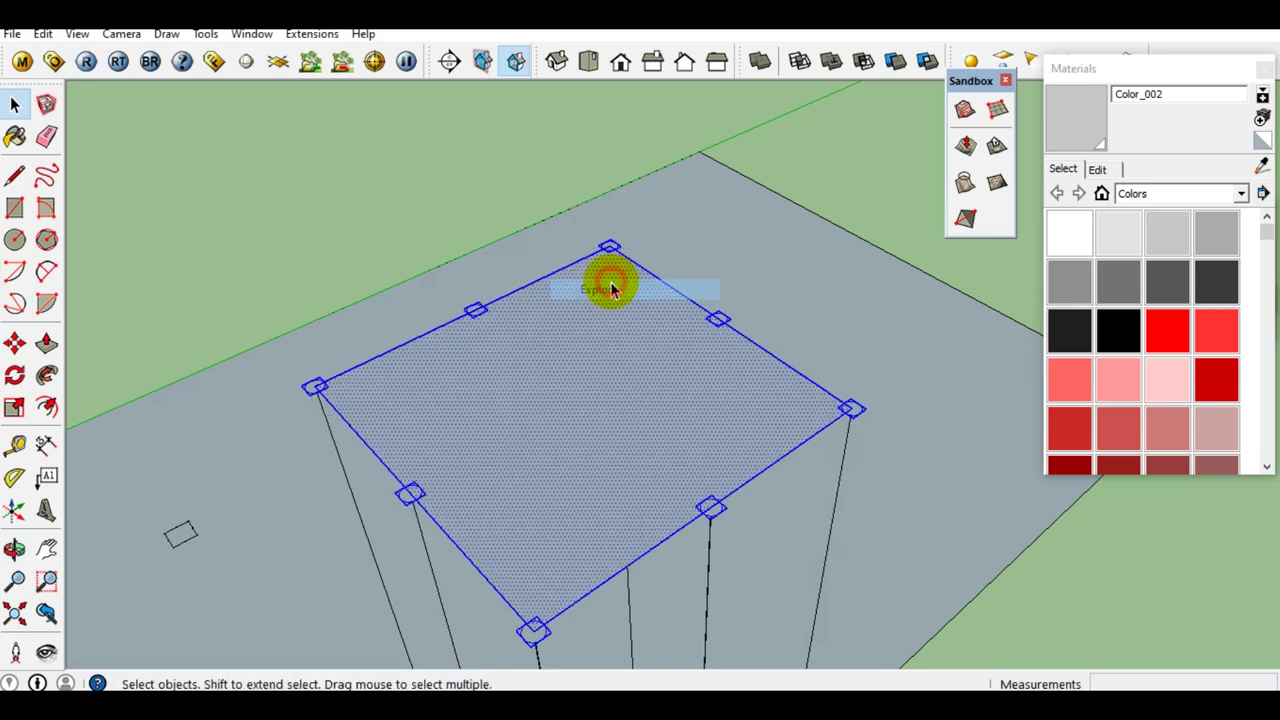
Step: Delete the square top face, then bring up the options for a bar's circle group
{"action": "double_click", "coordinate": [579, 425]}
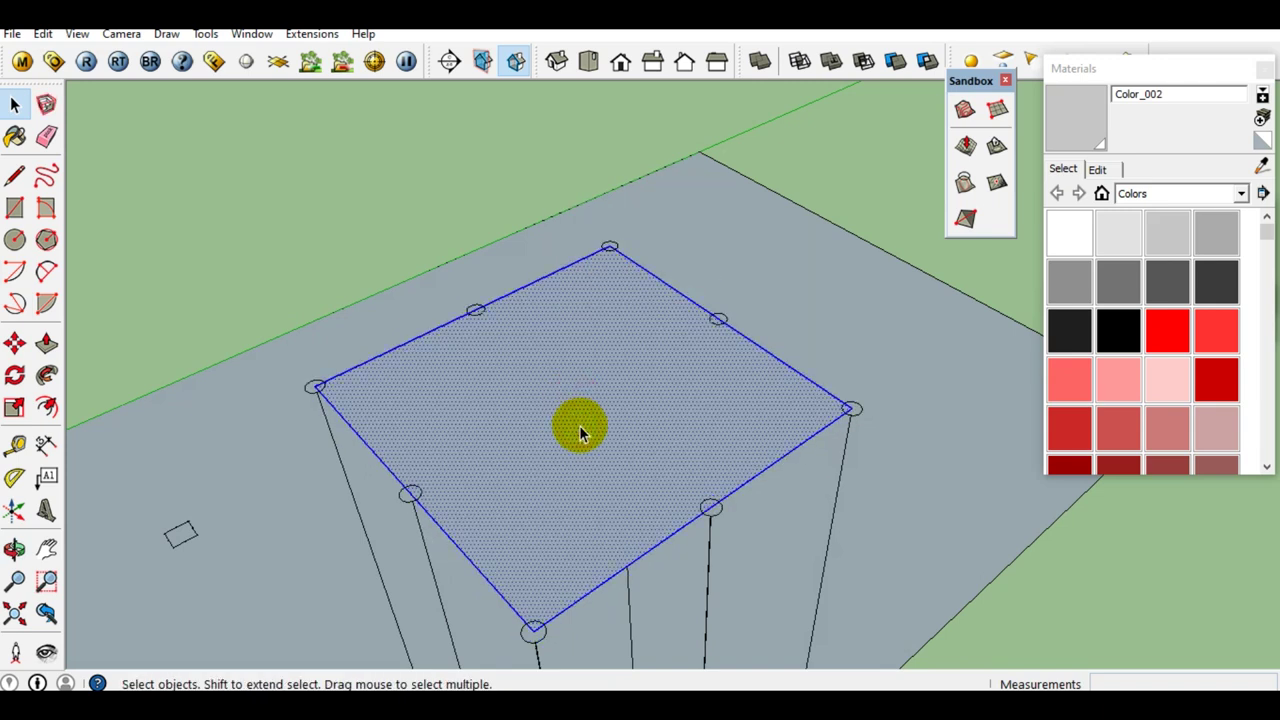
{"action": "key", "text": "Delete"}
{"action": "mouse_move", "coordinate": [586, 437]}
{"action": "middle_mouse_down", "text": "shift"}
{"action": "mouse_move", "coordinate": [607, 418]}
{"action": "mouse_move", "coordinate": [592, 429]}
{"action": "mouse_move", "coordinate": [603, 323]}
{"action": "mouse_move", "coordinate": [600, 362]}
{"action": "middle_mouse_up", "text": "shift"}
{"action": "left_click", "coordinate": [595, 336]}
{"action": "right_click", "coordinate": [598, 341]}
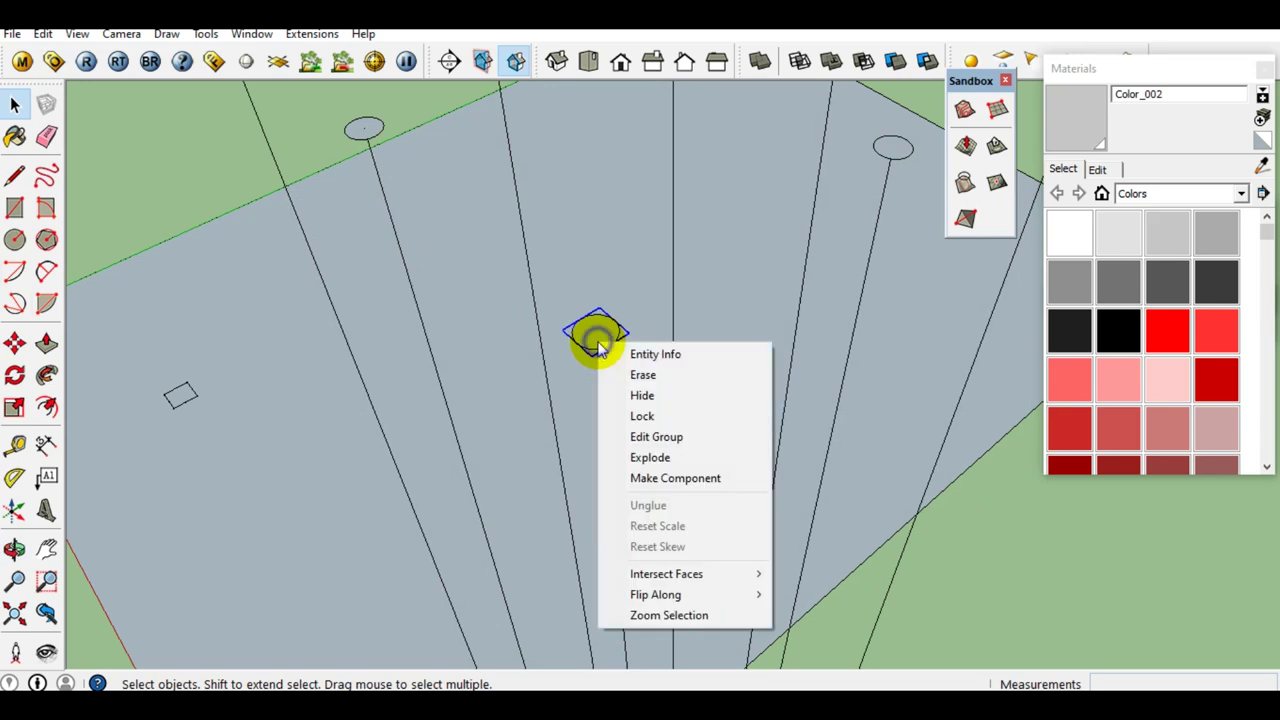
Step: Explode the first circle group and sweep it along its line with Follow Me into a bar
{"action": "left_click", "coordinate": [652, 457]}
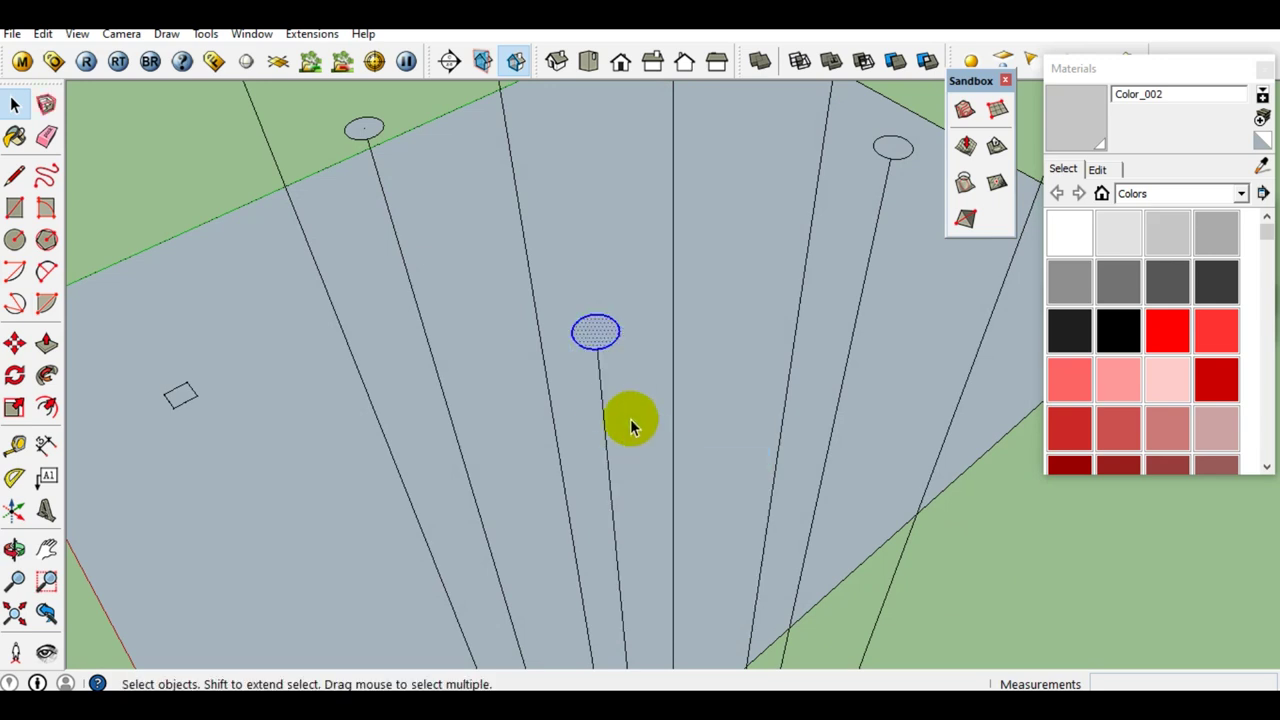
{"action": "left_click", "coordinate": [48, 375]}
{"action": "left_click", "coordinate": [587, 351]}
{"action": "mouse_move", "coordinate": [586, 343]}
{"action": "middle_mouse_down"}
{"action": "mouse_move", "coordinate": [543, 457]}
{"action": "mouse_move", "coordinate": [580, 449]}
{"action": "mouse_move", "coordinate": [289, 571]}
{"action": "middle_mouse_up"}
{"action": "key", "text": "space"}
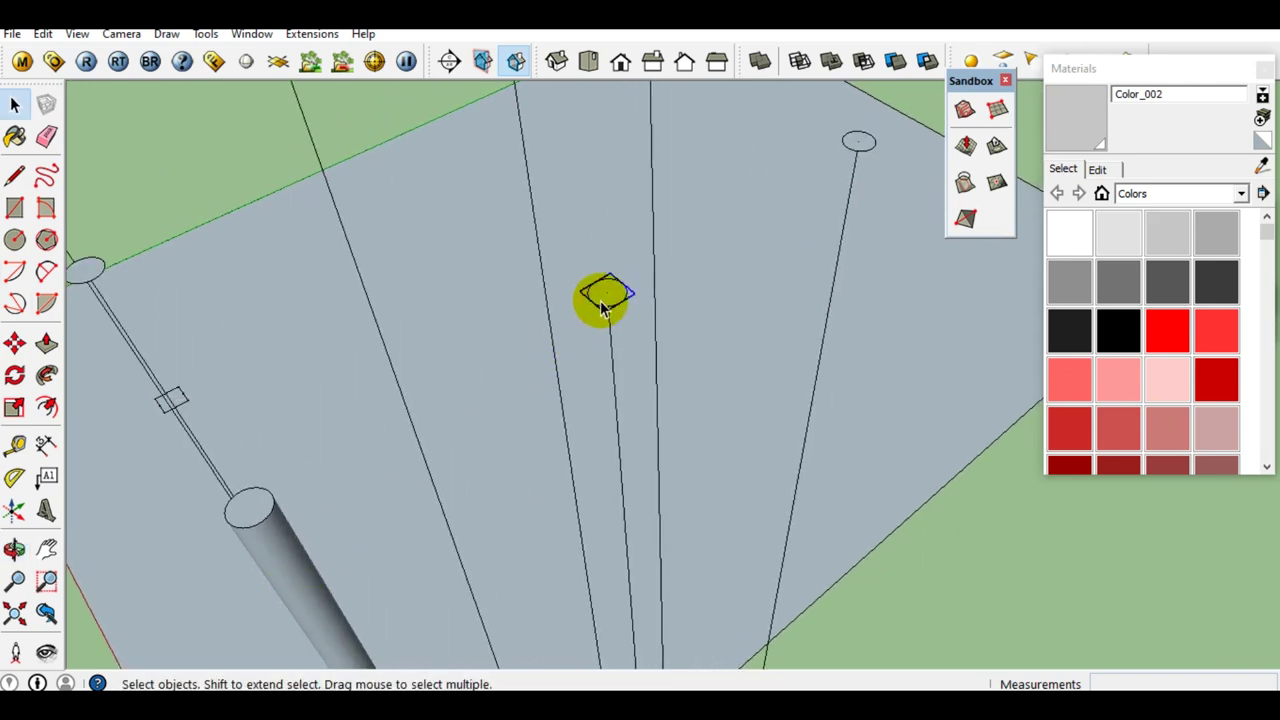
Step: Explode the second circle group and Follow Me it along its line into a bar
{"action": "right_click", "coordinate": [618, 298]}
{"action": "left_click", "coordinate": [655, 414]}
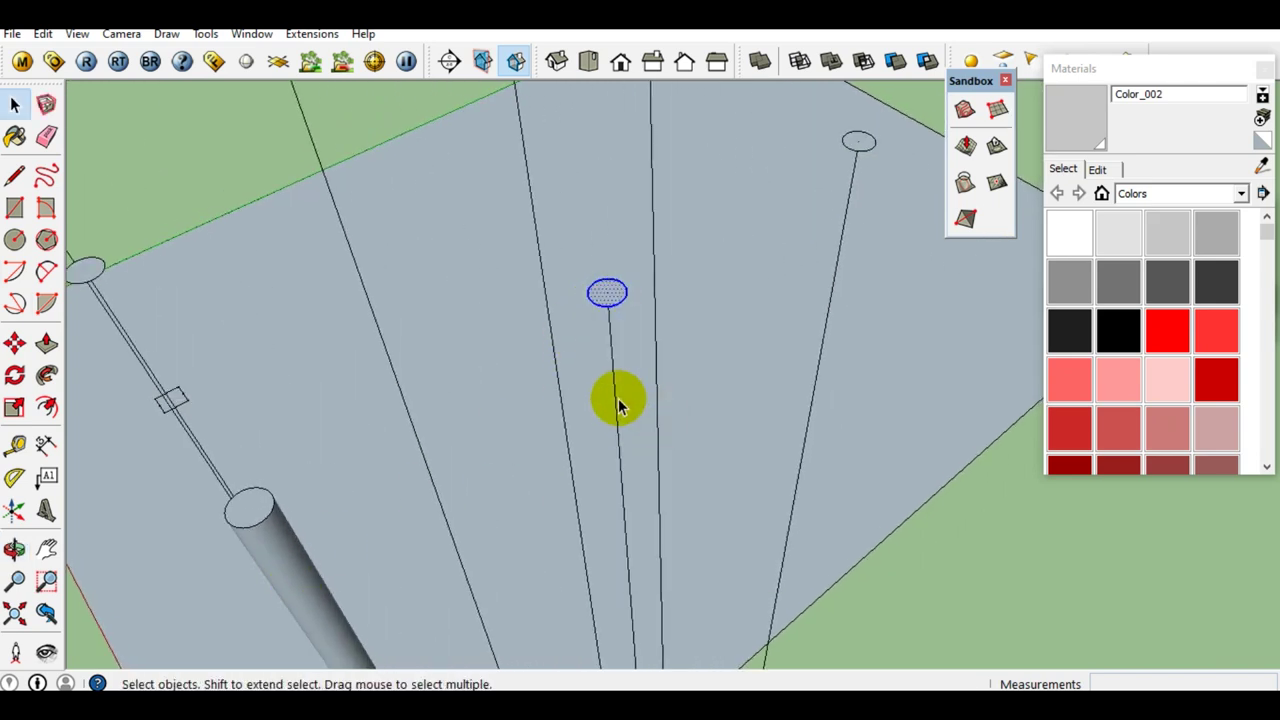
{"action": "left_click", "coordinate": [47, 374]}
{"action": "left_click", "coordinate": [612, 306]}
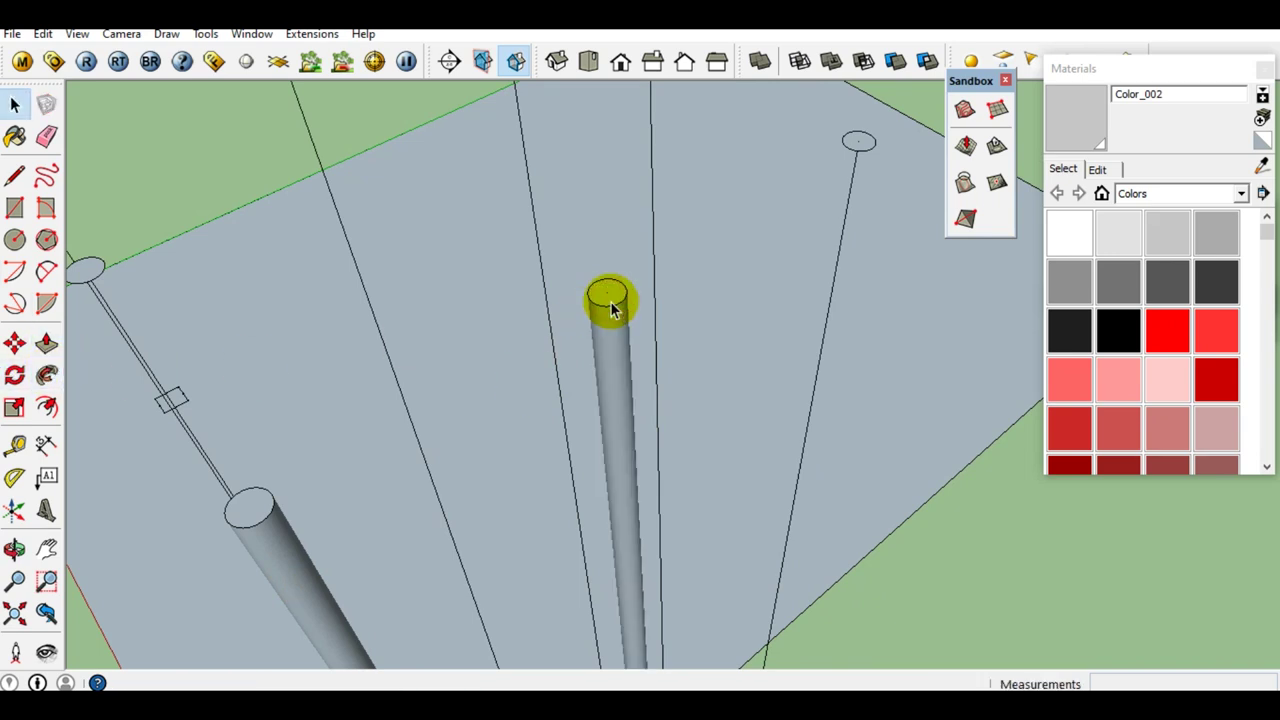
{"action": "middle_click_drag", "start_coordinate": [612, 308], "coordinate": [668, 358]}
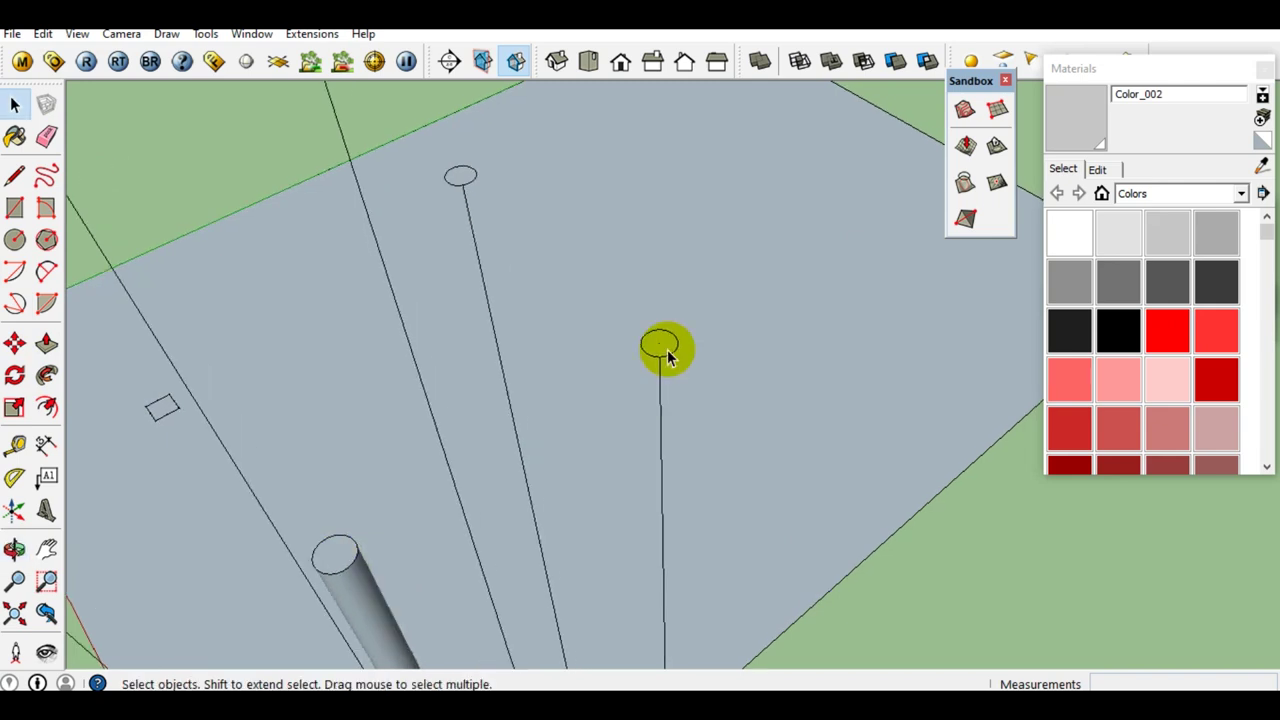
{"action": "mouse_move", "coordinate": [659, 342]}
{"action": "middle_mouse_down"}
{"action": "mouse_move", "coordinate": [788, 416]}
{"action": "mouse_move", "coordinate": [723, 330]}
{"action": "mouse_move", "coordinate": [903, 586]}
{"action": "middle_mouse_up"}
Step: Explode the remaining circle groups so they form vertical bars too
{"action": "right_click", "coordinate": [723, 330]}
{"action": "left_click", "coordinate": [777, 453]}
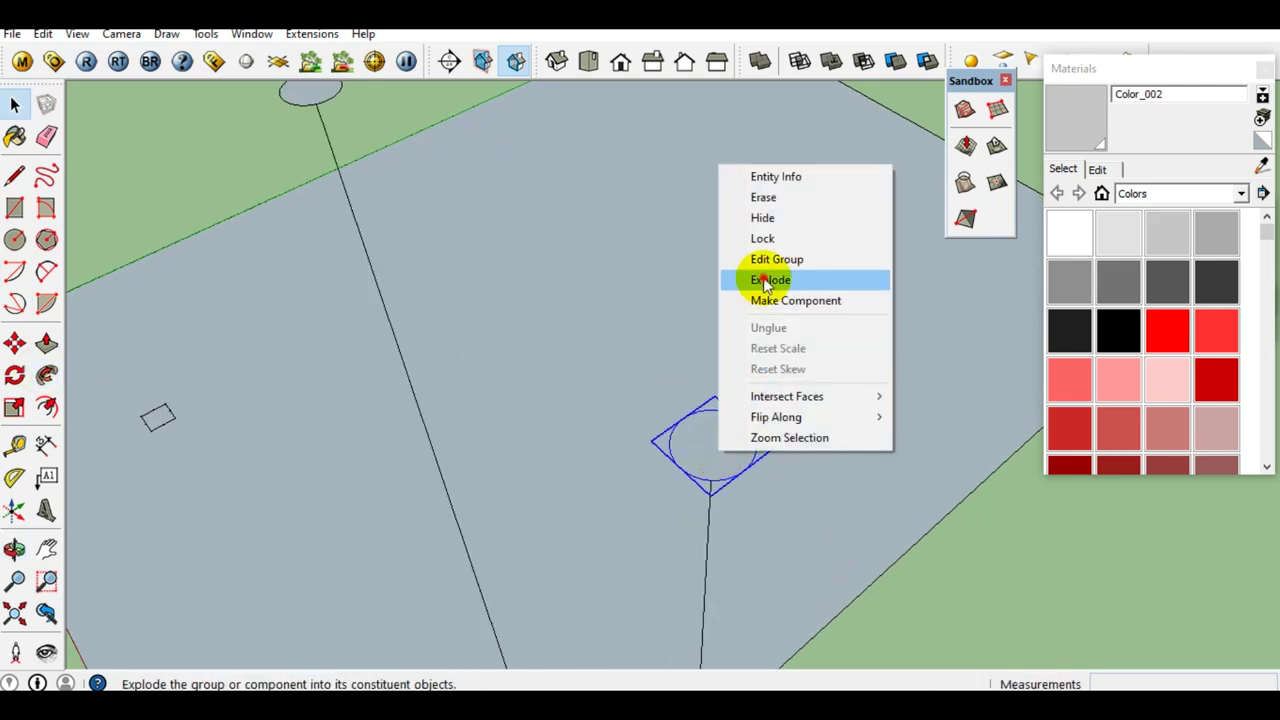
{"action": "middle_click_drag", "start_coordinate": [197, 386], "coordinate": [686, 371]}
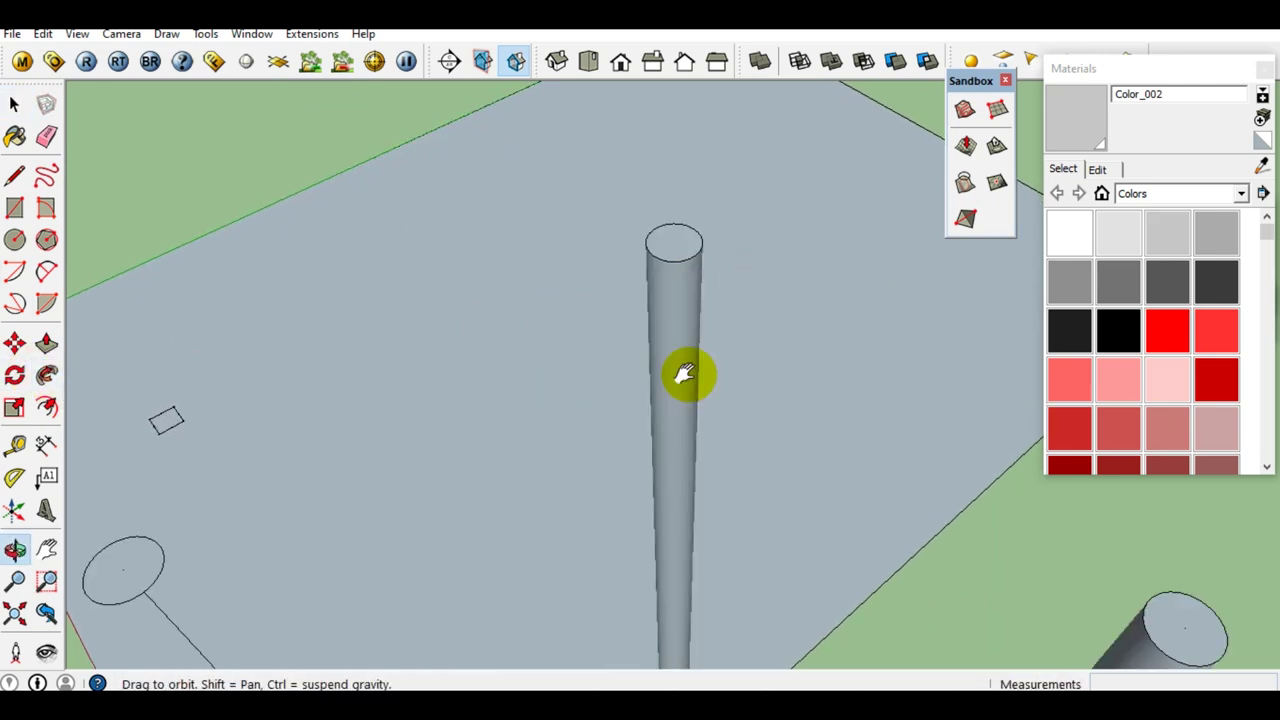
{"action": "right_click", "coordinate": [497, 455]}
{"action": "left_click", "coordinate": [300, 380]}
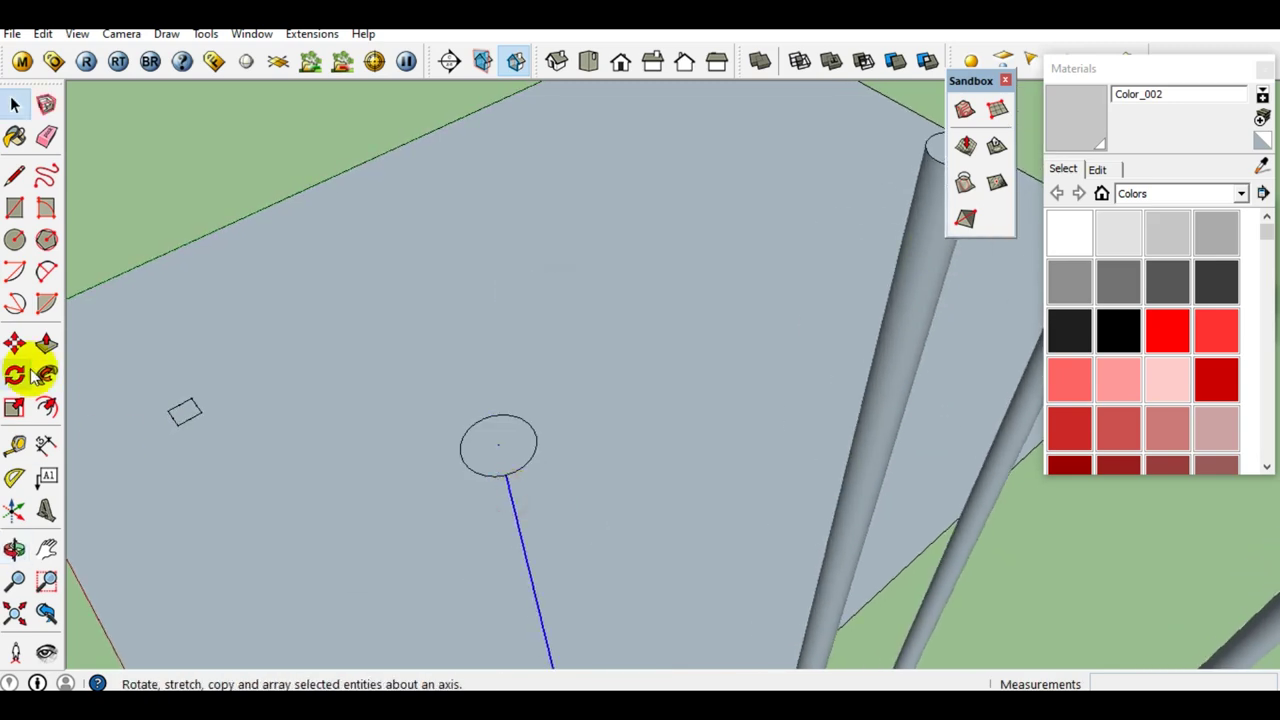
{"action": "middle_click_drag", "start_coordinate": [300, 380], "coordinate": [500, 300]}
{"action": "key", "text": "p"}
{"action": "key", "text": "space"}
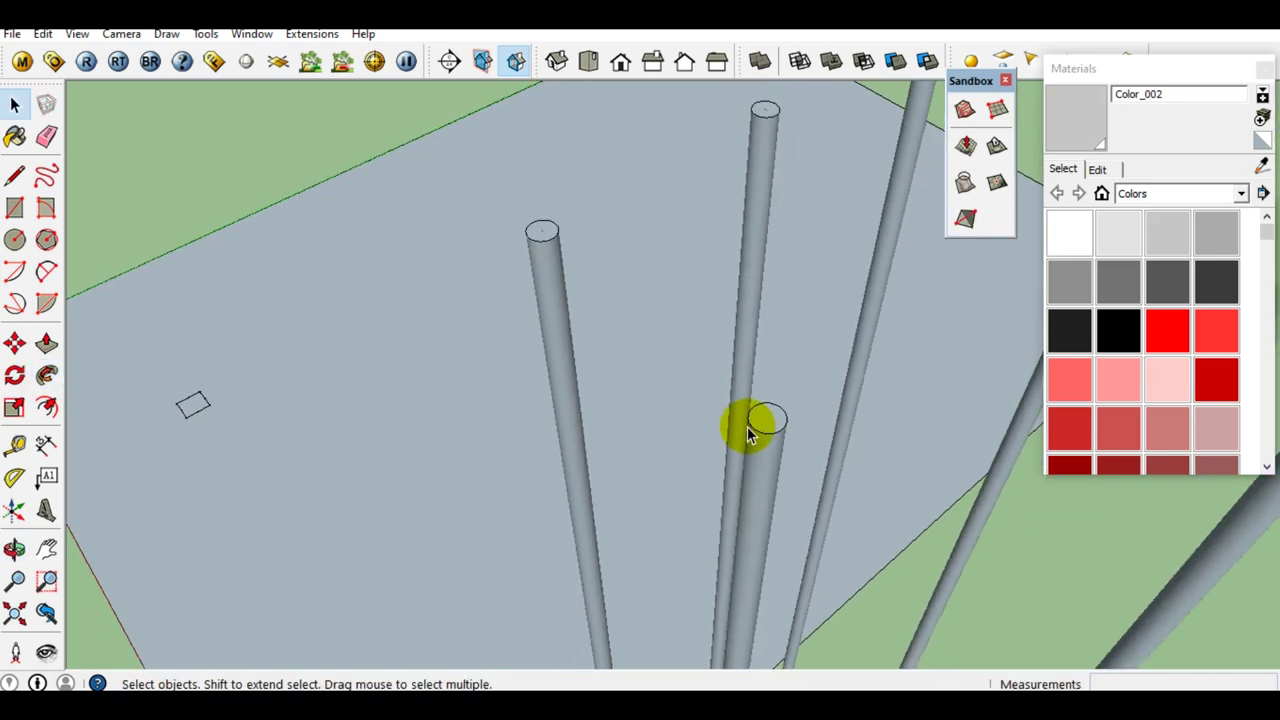
{"action": "scroll", "coordinate": [747, 426], "scroll_direction": "down", "scroll_amount": 3}
{"action": "scroll", "coordinate": [747, 426], "scroll_direction": "down", "scroll_amount": 3}
{"action": "scroll", "coordinate": [780, 562], "scroll_direction": "down", "scroll_amount": 2}
{"action": "middle_click_drag", "start_coordinate": [780, 611], "coordinate": [800, 371]}
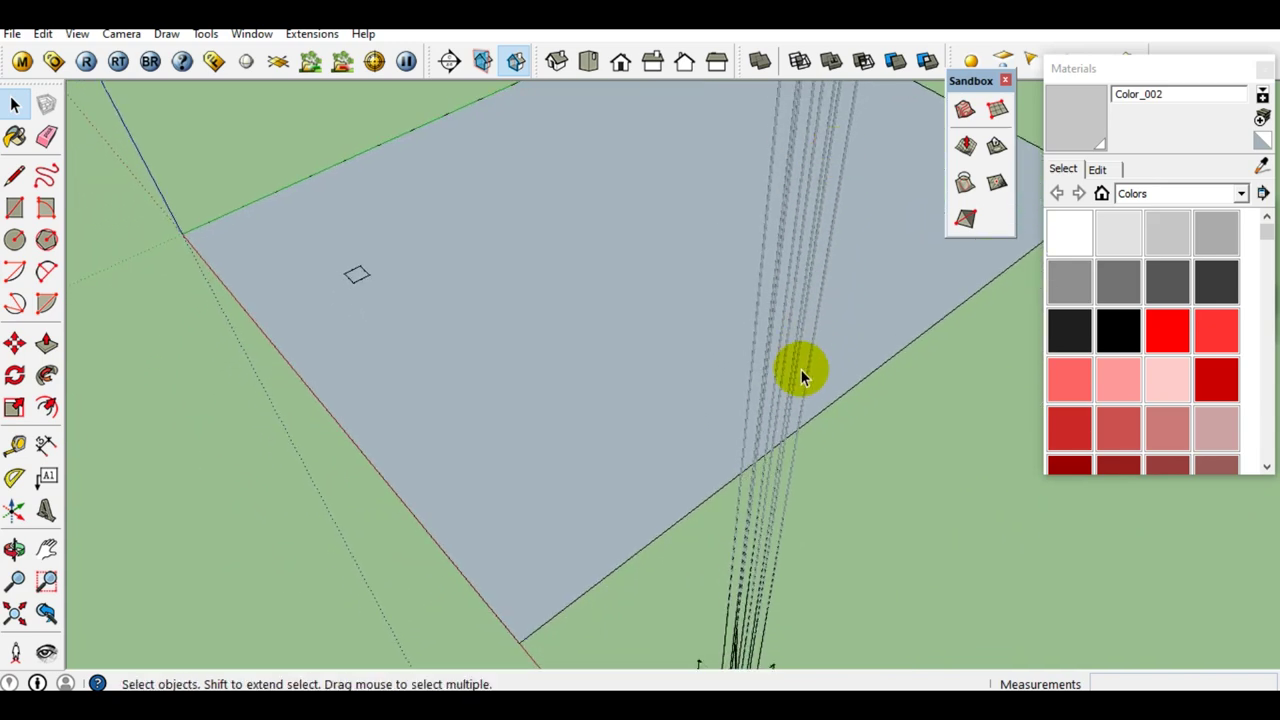
Step: Soften and smooth the bent central tube's edges at a 46.6-degree angle
{"action": "middle_click_drag", "start_coordinate": [776, 500], "coordinate": [737, 472]}
{"action": "scroll", "coordinate": [729, 571], "scroll_direction": "up", "scroll_amount": 2}
{"action": "scroll", "coordinate": [729, 586], "scroll_direction": "up", "scroll_amount": 2}
{"action": "scroll", "coordinate": [729, 586], "scroll_direction": "up", "scroll_amount": 2}
{"action": "scroll", "coordinate": [709, 566], "scroll_direction": "up", "scroll_amount": 2}
{"action": "scroll", "coordinate": [720, 490], "scroll_direction": "up", "scroll_amount": 1}
{"action": "middle_click_drag", "start_coordinate": [720, 490], "coordinate": [600, 466]}
{"action": "scroll", "coordinate": [509, 423], "scroll_direction": "up", "scroll_amount": 2}
{"action": "scroll", "coordinate": [512, 430], "scroll_direction": "up", "scroll_amount": 2}
{"action": "scroll", "coordinate": [512, 430], "scroll_direction": "up", "scroll_amount": 1}
{"action": "scroll", "coordinate": [512, 430], "scroll_direction": "up", "scroll_amount": 1}
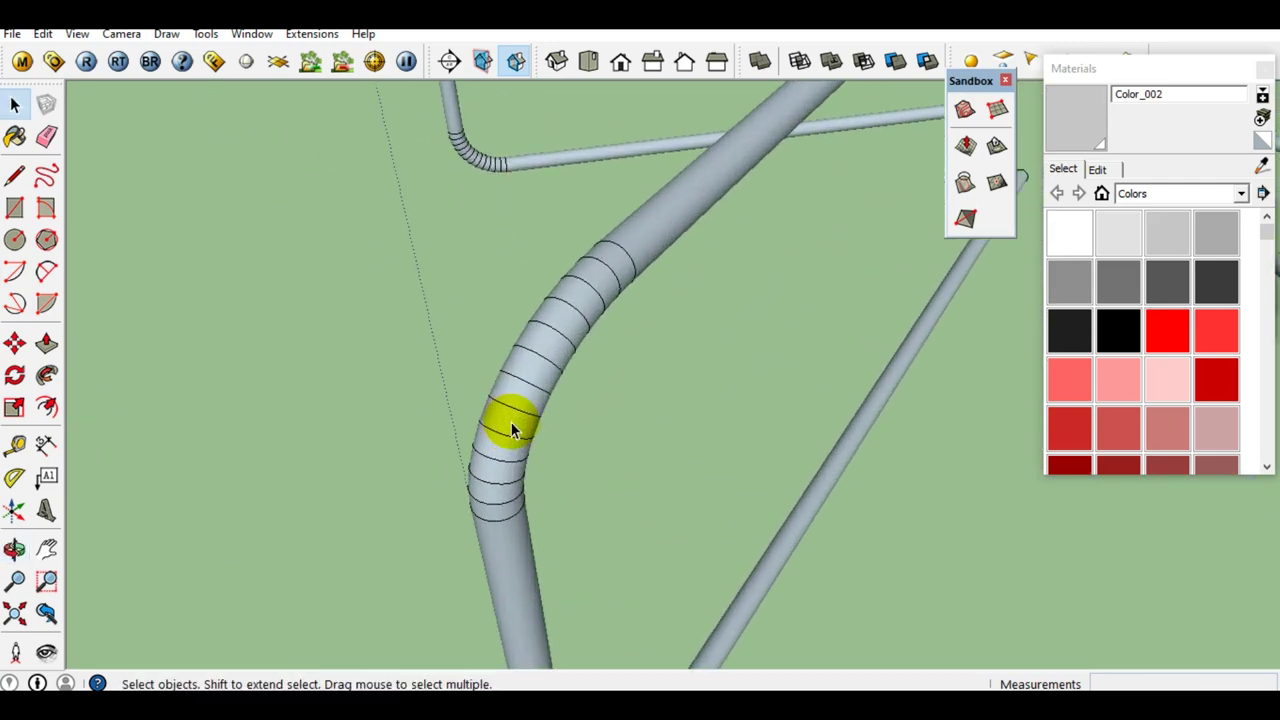
{"action": "mouse_move", "coordinate": [512, 430]}
{"action": "middle_mouse_down"}
{"action": "mouse_move", "coordinate": [528, 461]}
{"action": "mouse_move", "coordinate": [466, 471]}
{"action": "mouse_move", "coordinate": [514, 451]}
{"action": "middle_mouse_up"}
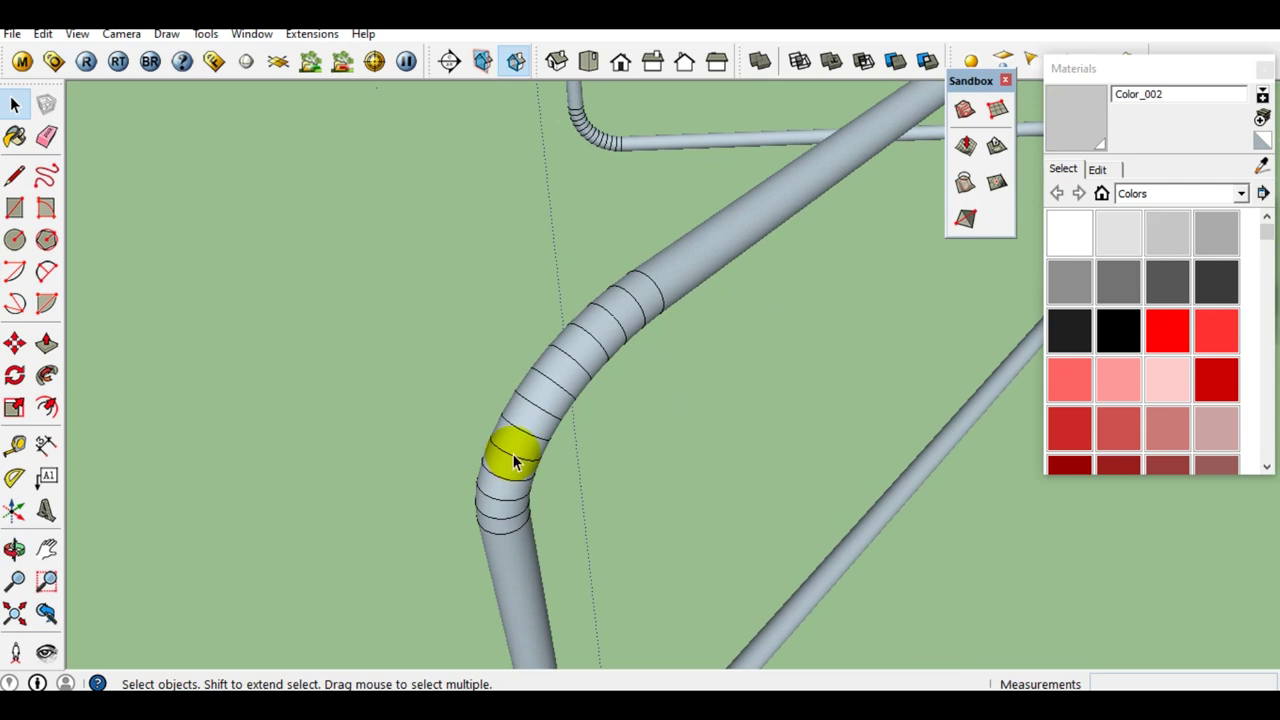
{"action": "scroll", "coordinate": [514, 460], "scroll_direction": "up", "scroll_amount": 2}
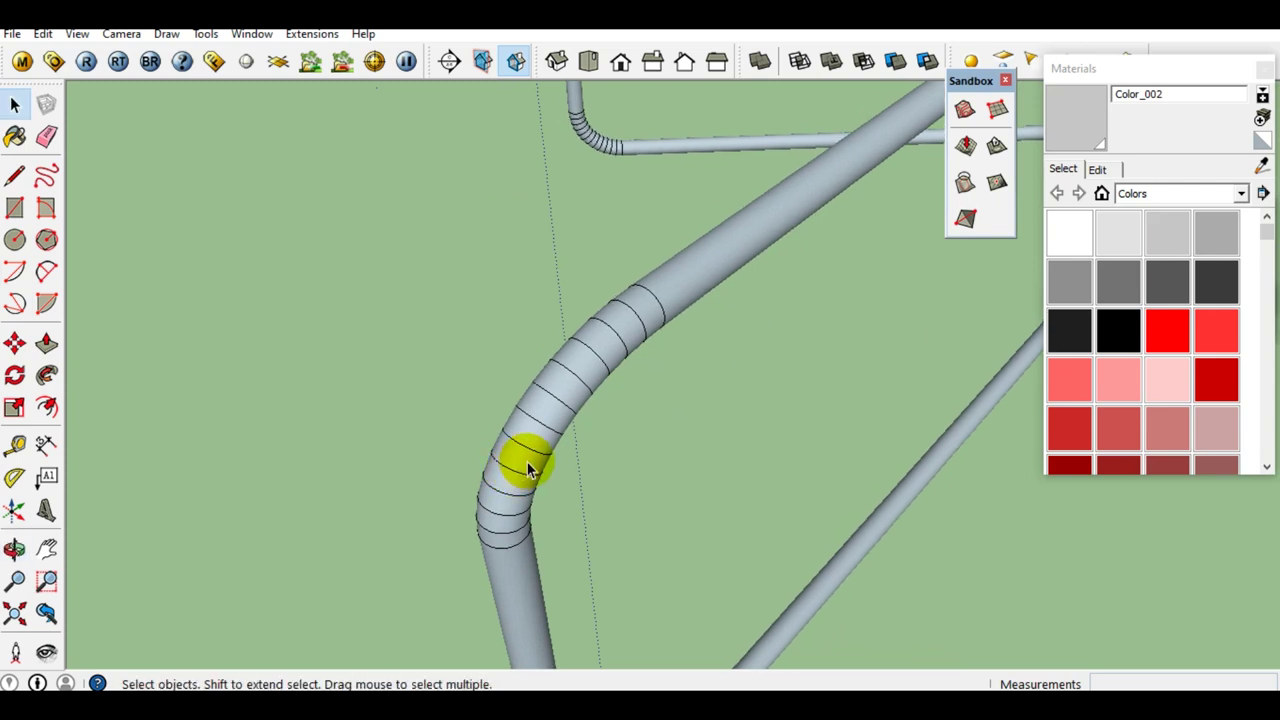
{"action": "triple_click", "coordinate": [516, 465]}
{"action": "right_click", "coordinate": [528, 462]}
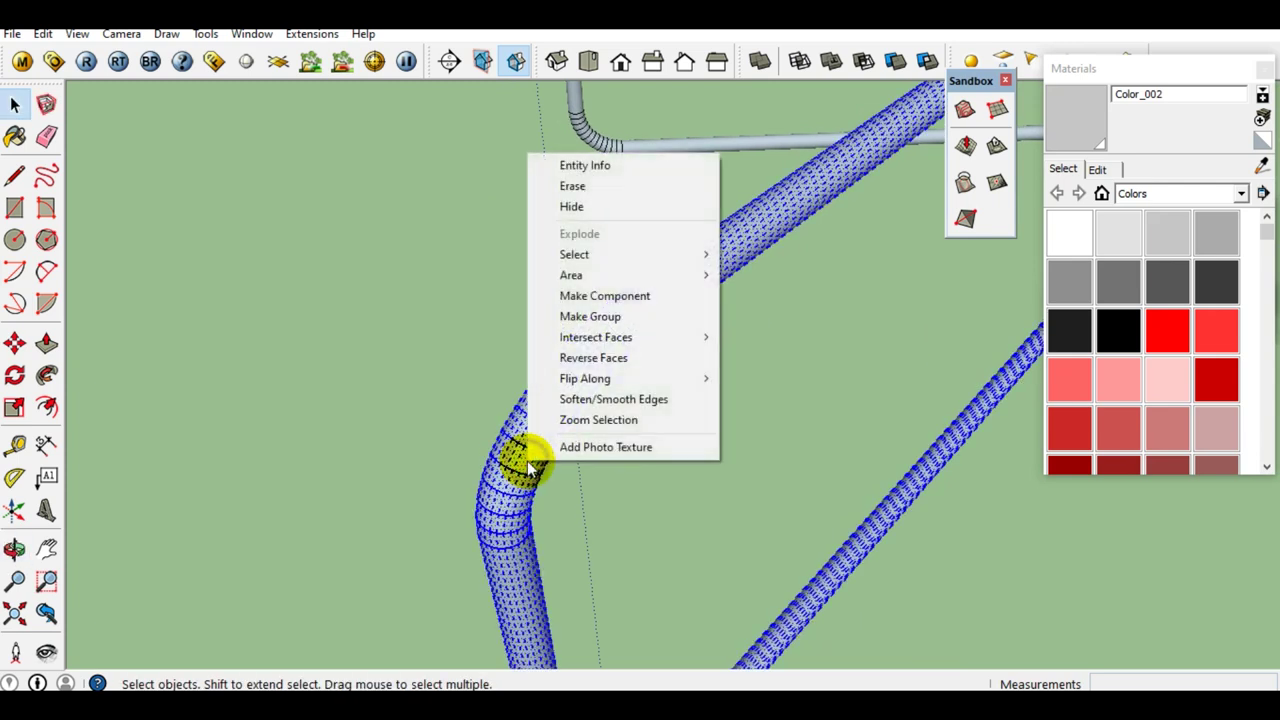
{"action": "left_click", "coordinate": [578, 405]}
{"action": "left_click", "coordinate": [1183, 68]}
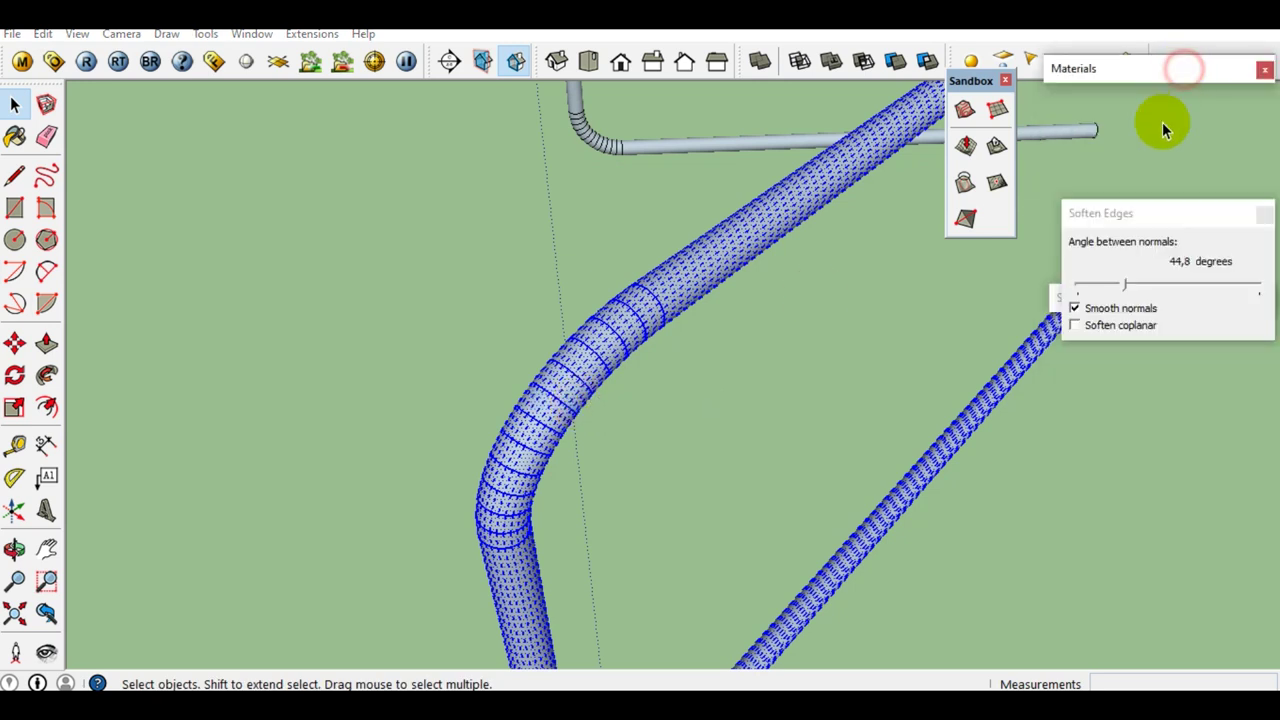
{"action": "left_click", "coordinate": [1125, 286]}
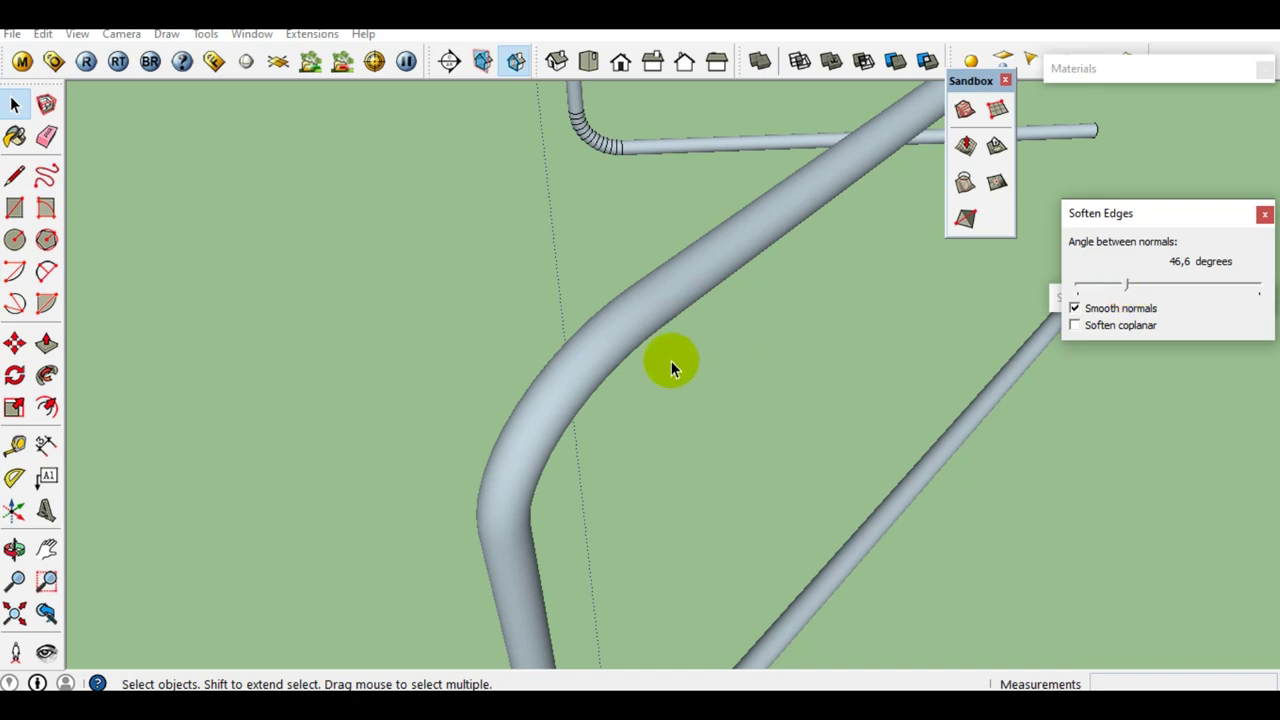
Step: Select the whole rectangular stirrup tube and soften and smooth its edges
{"action": "middle_click_drag", "start_coordinate": [563, 384], "coordinate": [636, 234]}
{"action": "scroll", "coordinate": [637, 215], "scroll_direction": "up", "scroll_amount": 3}
{"action": "triple_click", "coordinate": [637, 188]}
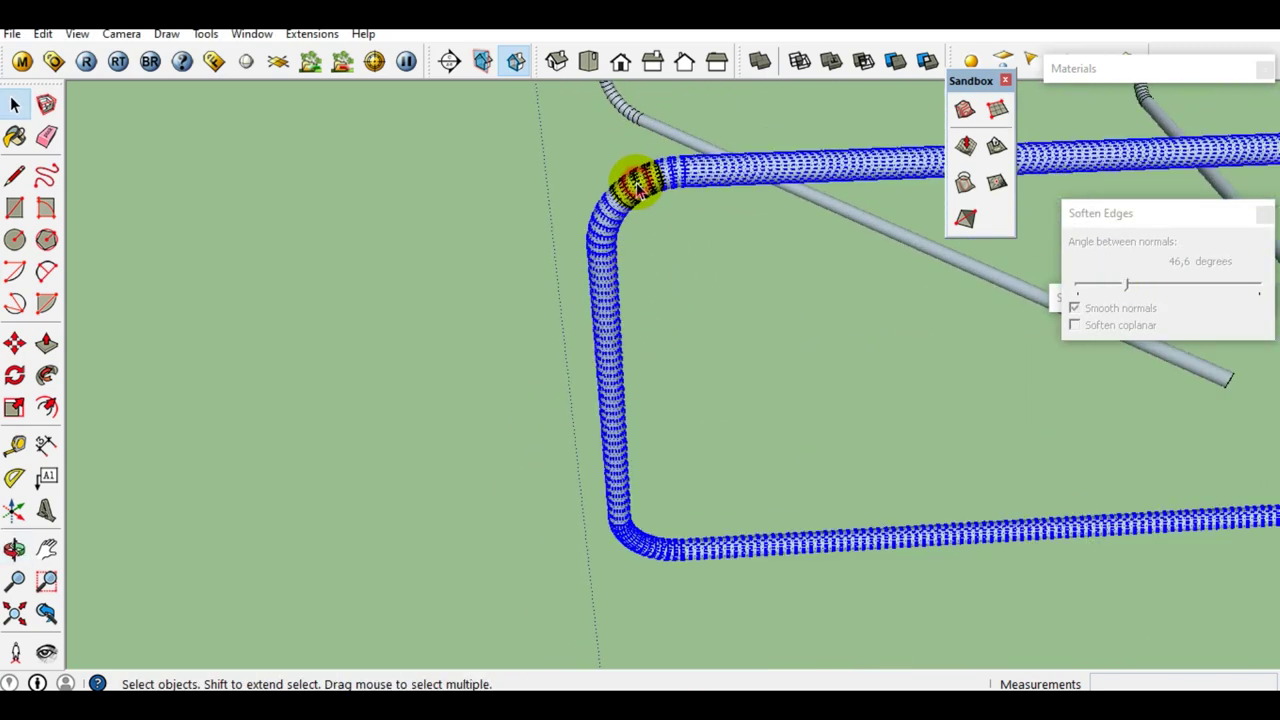
{"action": "right_click", "coordinate": [637, 190]}
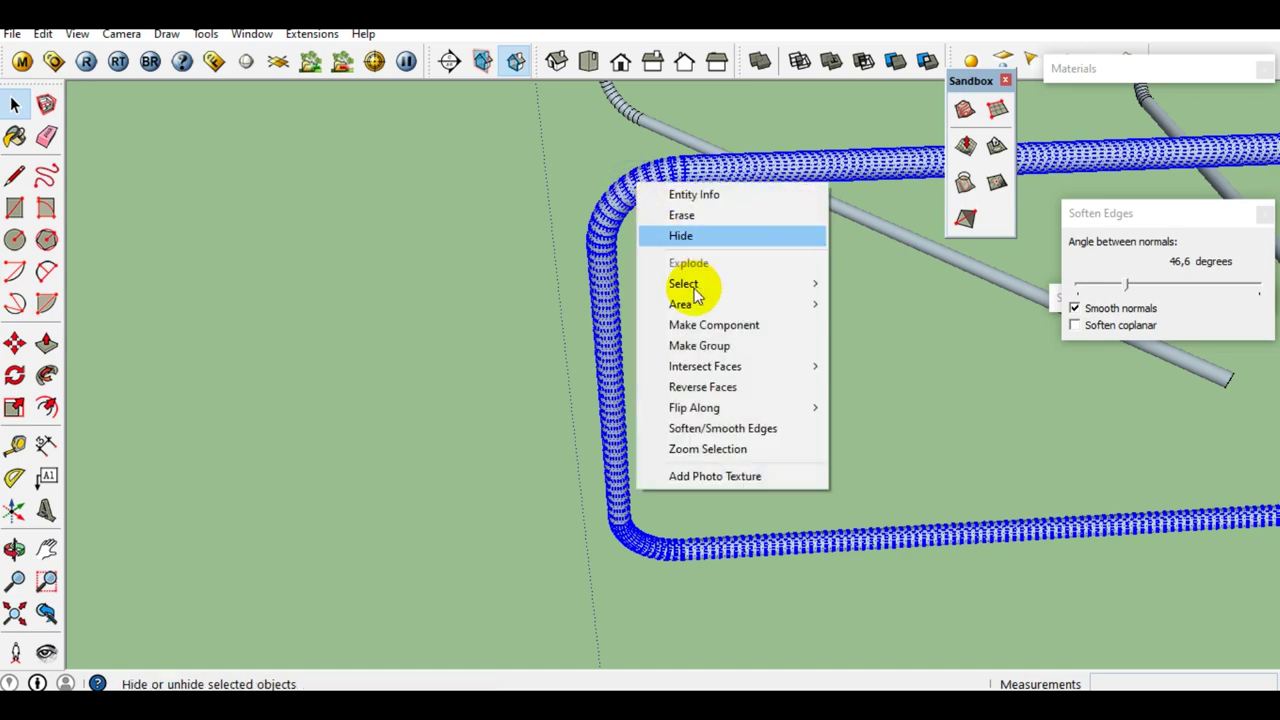
{"action": "left_click", "coordinate": [707, 428]}
{"action": "left_click_drag", "start_coordinate": [1127, 288], "coordinate": [1124, 291]}
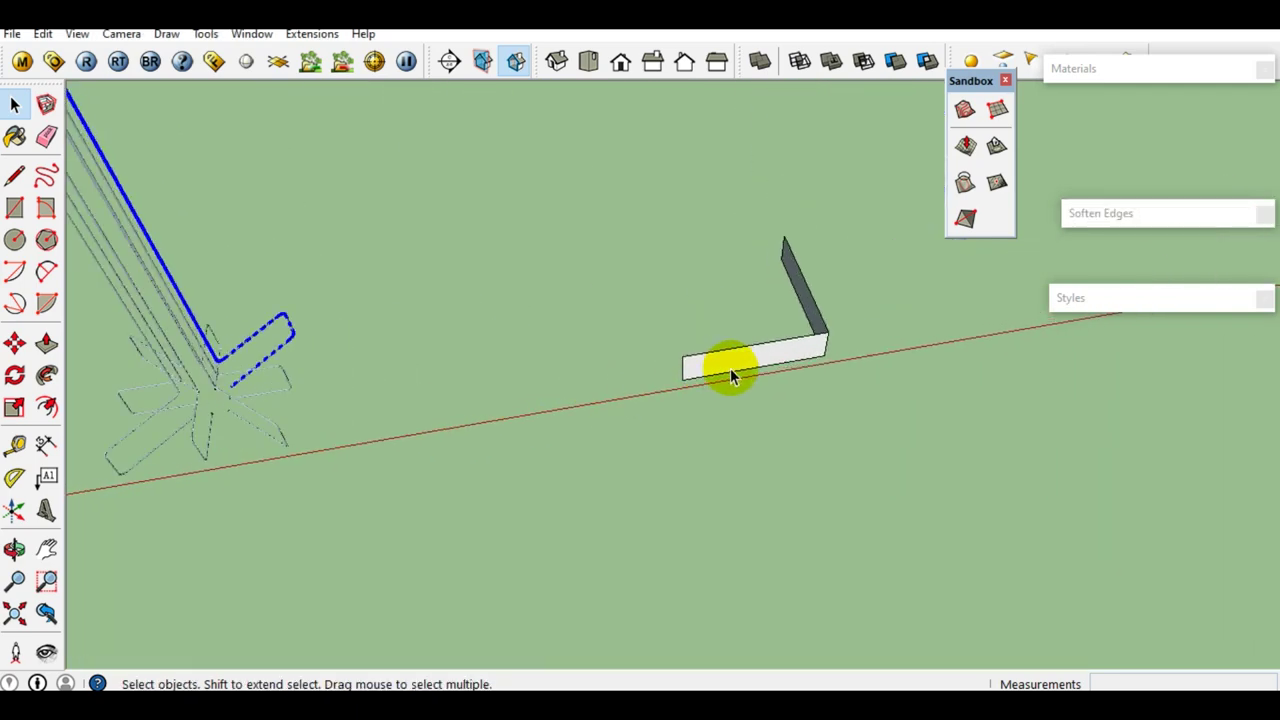
Step: Select the flat rectangle and vertical piece, then unhide all hidden geometry
{"action": "left_click", "coordinate": [785, 387]}
{"action": "mouse_move", "coordinate": [785, 387]}
{"action": "middle_mouse_down"}
{"action": "mouse_move", "coordinate": [717, 409]}
{"action": "mouse_move", "coordinate": [634, 397]}
{"action": "mouse_move", "coordinate": [743, 435]}
{"action": "mouse_move", "coordinate": [734, 423]}
{"action": "mouse_move", "coordinate": [771, 451]}
{"action": "mouse_move", "coordinate": [612, 452]}
{"action": "mouse_move", "coordinate": [714, 464]}
{"action": "mouse_move", "coordinate": [490, 274]}
{"action": "mouse_move", "coordinate": [451, 263]}
{"action": "mouse_move", "coordinate": [471, 320]}
{"action": "mouse_move", "coordinate": [500, 351]}
{"action": "middle_mouse_up"}
{"action": "left_click", "coordinate": [777, 449]}
{"action": "left_click", "coordinate": [43, 34]}
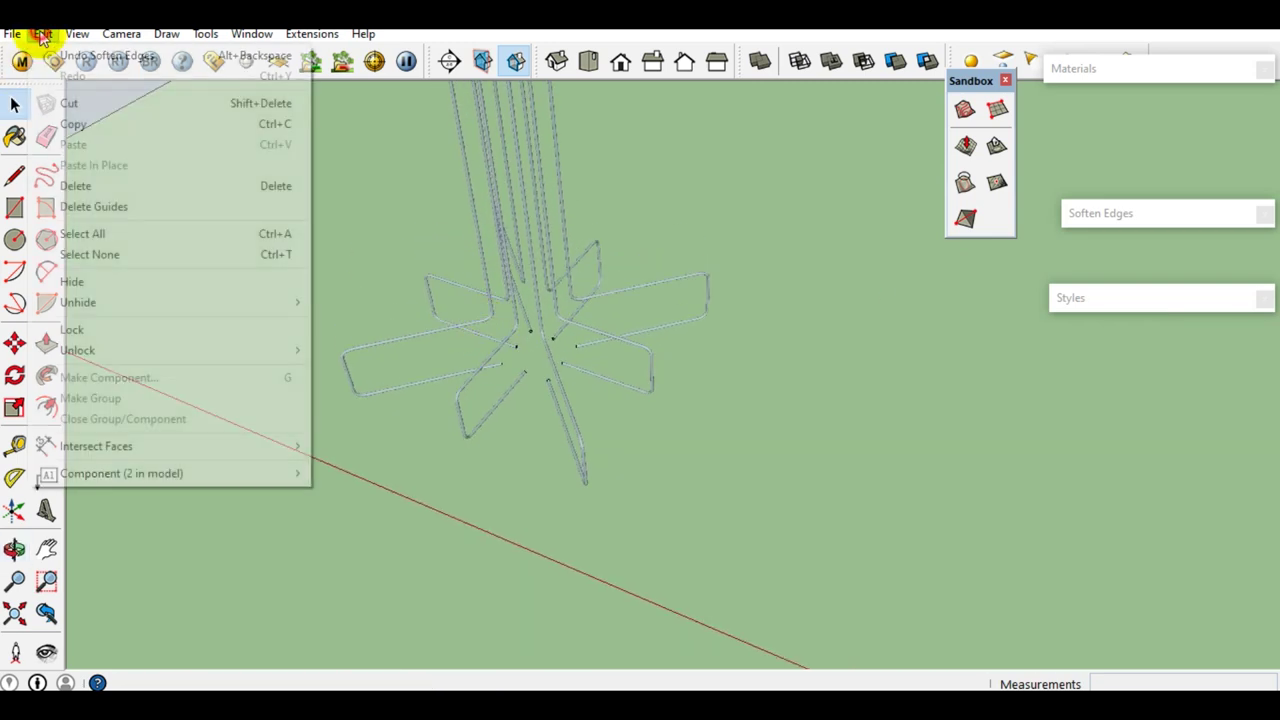
{"action": "mouse_move", "coordinate": [78, 302]}
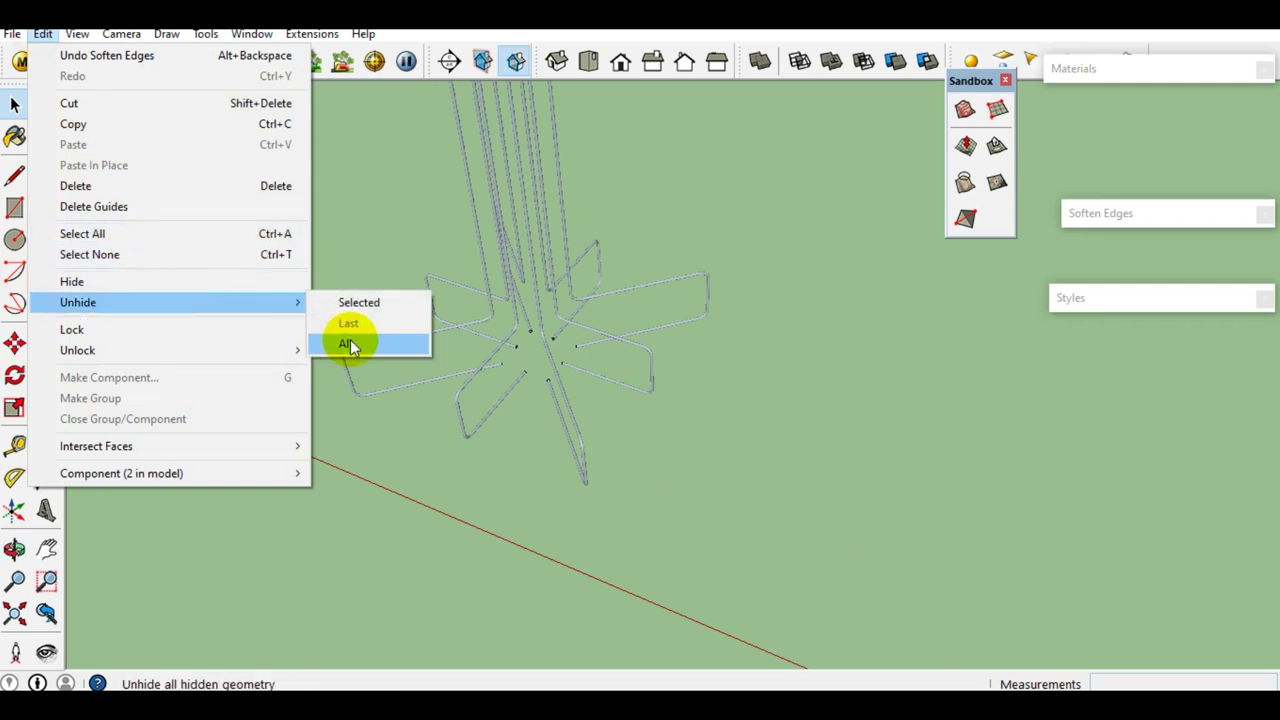
{"action": "left_click", "coordinate": [350, 339]}
Step: Inspect the revealed wall panel boxes and select the left wall panel
{"action": "mouse_move", "coordinate": [349, 340]}
{"action": "middle_mouse_down"}
{"action": "mouse_move", "coordinate": [583, 434]}
{"action": "mouse_move", "coordinate": [383, 314]}
{"action": "mouse_move", "coordinate": [773, 475]}
{"action": "middle_mouse_up"}
{"action": "scroll", "coordinate": [773, 475], "scroll_direction": "up", "scroll_amount": 2}
{"action": "scroll", "coordinate": [834, 491], "scroll_direction": "up", "scroll_amount": 2}
{"action": "mouse_move", "coordinate": [871, 428]}
{"action": "middle_mouse_down"}
{"action": "mouse_move", "coordinate": [837, 417]}
{"action": "mouse_move", "coordinate": [1012, 567]}
{"action": "mouse_move", "coordinate": [289, 283]}
{"action": "mouse_move", "coordinate": [489, 408]}
{"action": "mouse_move", "coordinate": [457, 332]}
{"action": "mouse_move", "coordinate": [481, 410]}
{"action": "middle_mouse_up"}
{"action": "scroll", "coordinate": [894, 431], "scroll_direction": "down", "scroll_amount": 3}
{"action": "scroll", "coordinate": [900, 435], "scroll_direction": "down", "scroll_amount": 1}
{"action": "scroll", "coordinate": [470, 310], "scroll_direction": "up", "scroll_amount": 2}
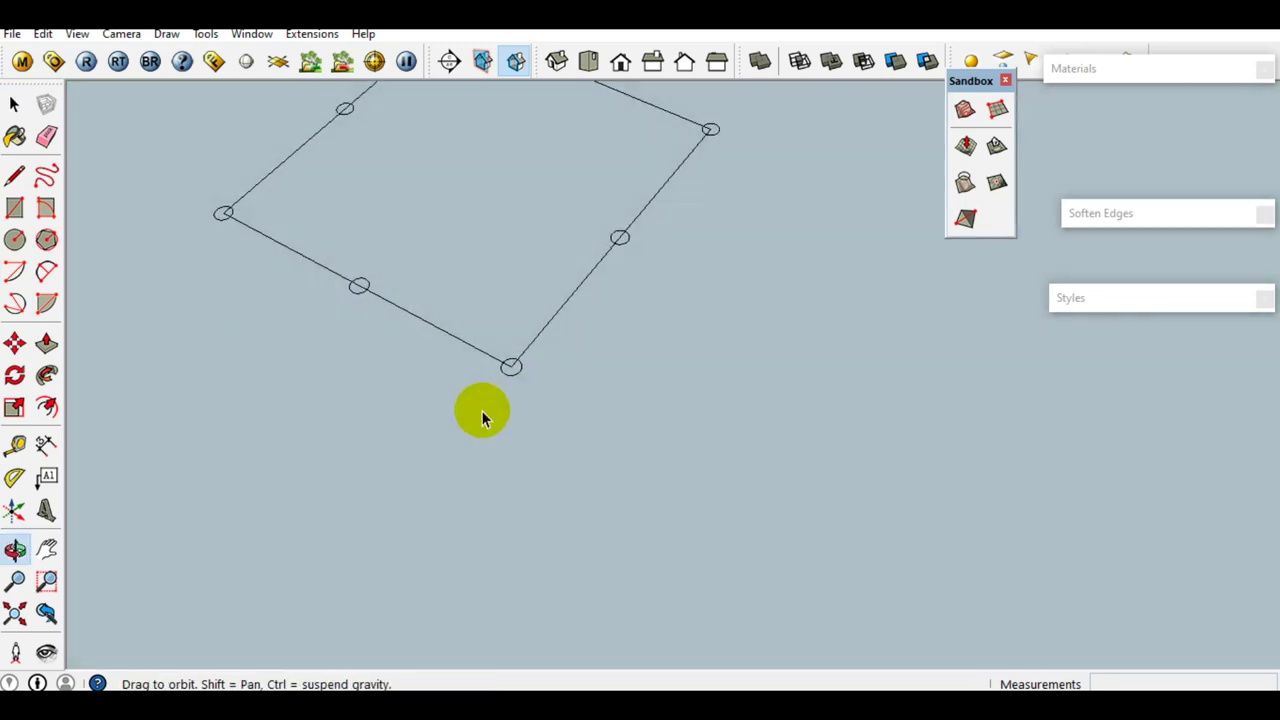
{"action": "scroll", "coordinate": [520, 395], "scroll_direction": "up", "scroll_amount": 3}
{"action": "middle_click_drag", "start_coordinate": [543, 380], "coordinate": [535, 400]}
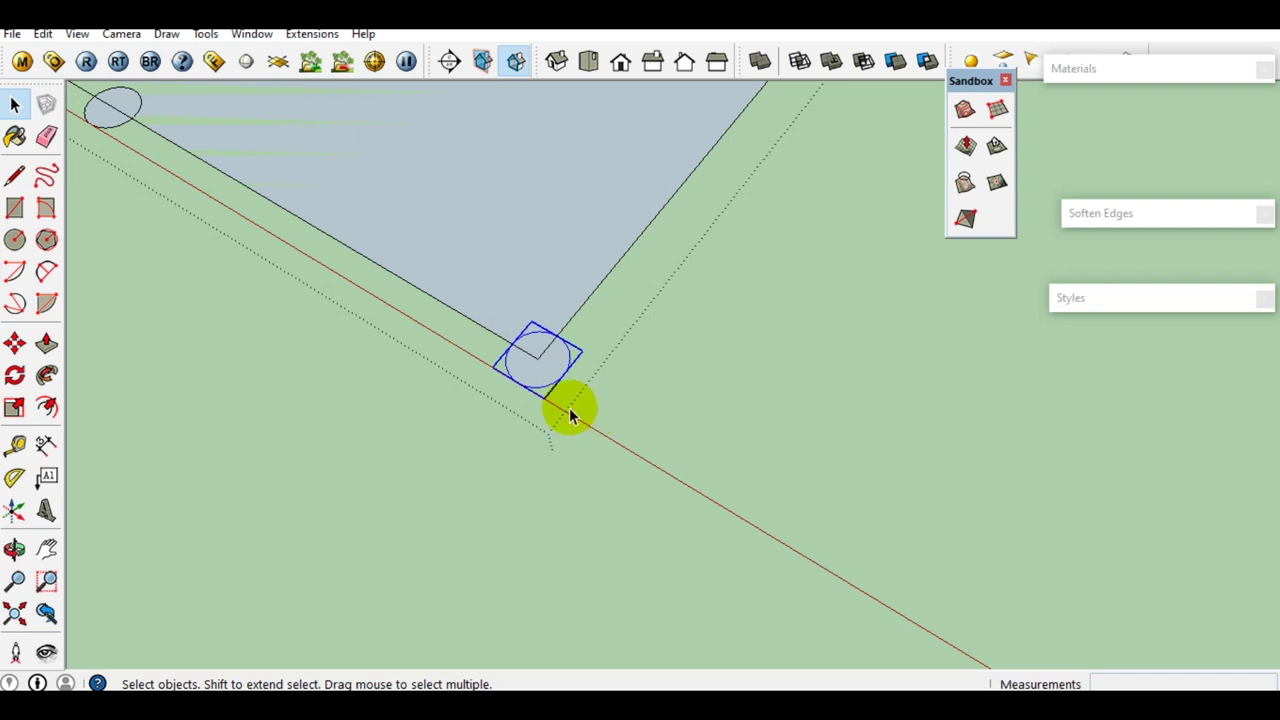
{"action": "middle_click_drag", "start_coordinate": [534, 403], "coordinate": [500, 385]}
{"action": "scroll", "coordinate": [491, 338], "scroll_direction": "down", "scroll_amount": 3}
{"action": "scroll", "coordinate": [491, 338], "scroll_direction": "down", "scroll_amount": 2}
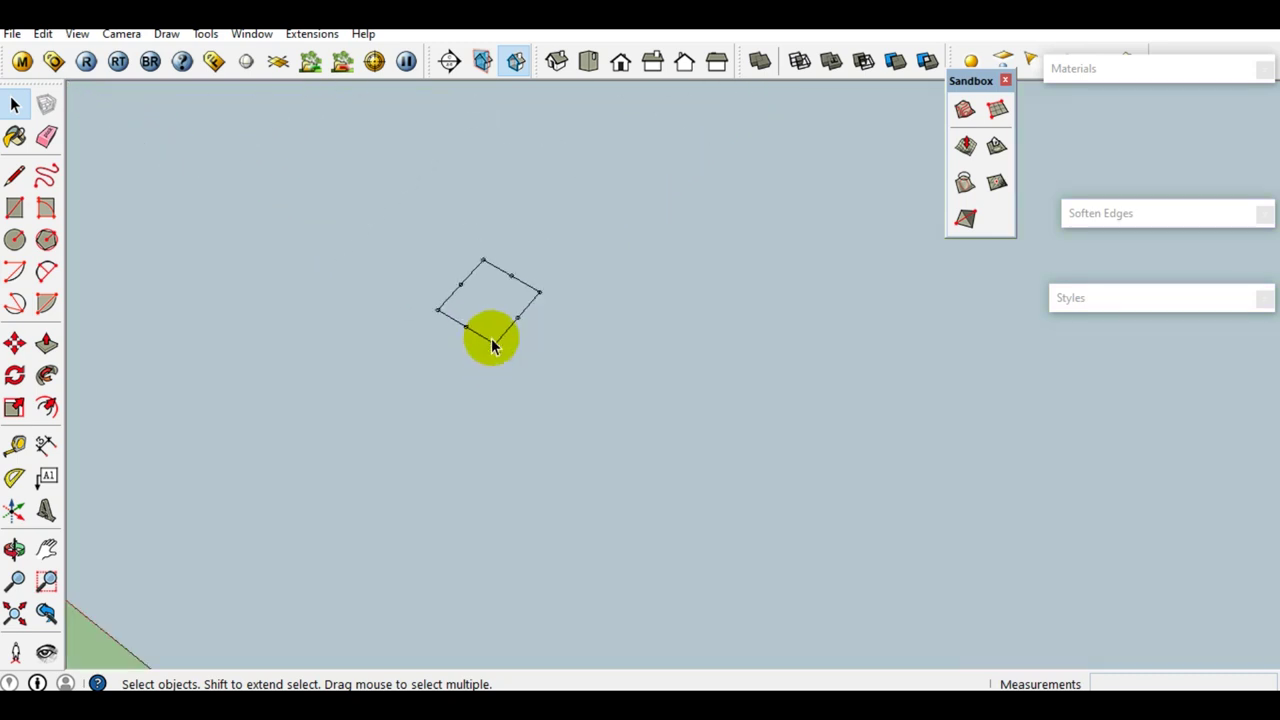
{"action": "scroll", "coordinate": [491, 338], "scroll_direction": "up", "scroll_amount": 6}
{"action": "scroll", "coordinate": [491, 338], "scroll_direction": "down", "scroll_amount": 1}
{"action": "mouse_move", "coordinate": [604, 428]}
{"action": "middle_mouse_down", "text": "shift"}
{"action": "mouse_move", "coordinate": [263, 151]}
{"action": "mouse_move", "coordinate": [740, 466]}
{"action": "mouse_move", "coordinate": [931, 503]}
{"action": "mouse_move", "coordinate": [966, 550]}
{"action": "mouse_move", "coordinate": [791, 497]}
{"action": "mouse_move", "coordinate": [894, 537]}
{"action": "mouse_move", "coordinate": [969, 590]}
{"action": "middle_mouse_up", "text": "shift"}
{"action": "middle_click_drag", "start_coordinate": [775, 630], "coordinate": [769, 549]}
{"action": "left_click", "coordinate": [772, 540]}
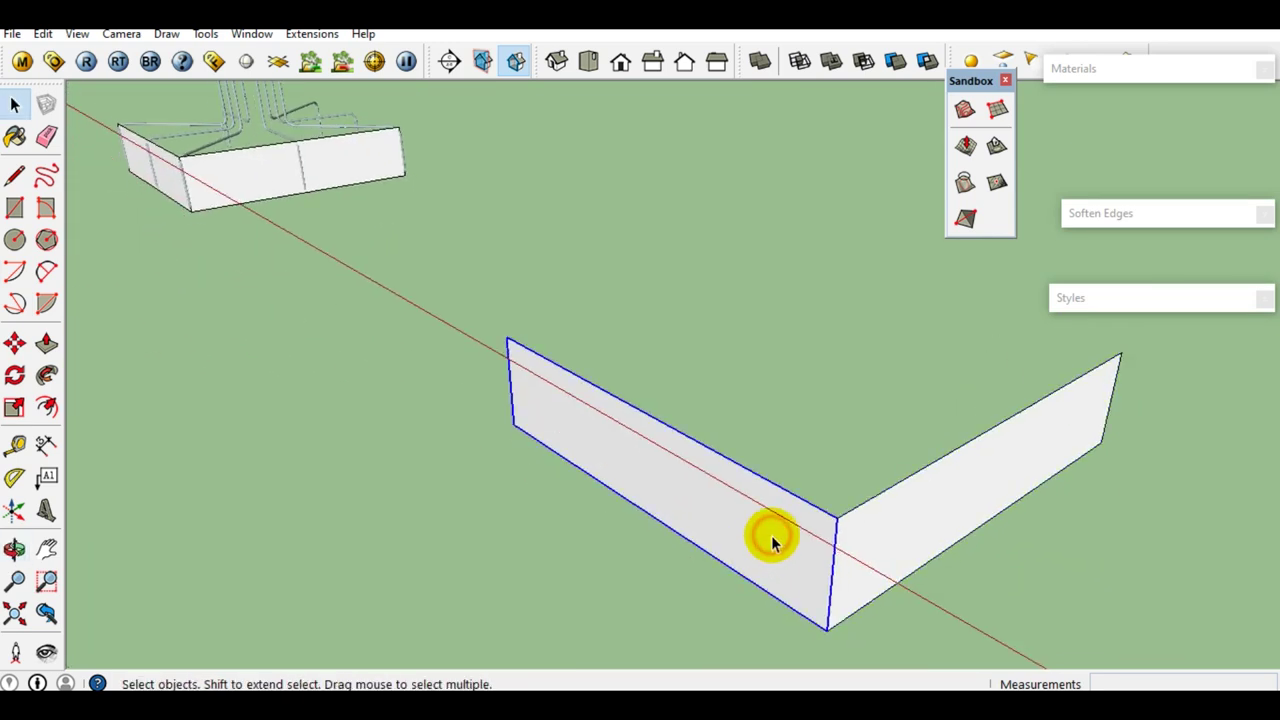
Step: Enter the left wall panel group and make its long wall face a separate group
{"action": "double_click", "coordinate": [738, 510]}
{"action": "middle_click_drag", "start_coordinate": [738, 511], "coordinate": [759, 515]}
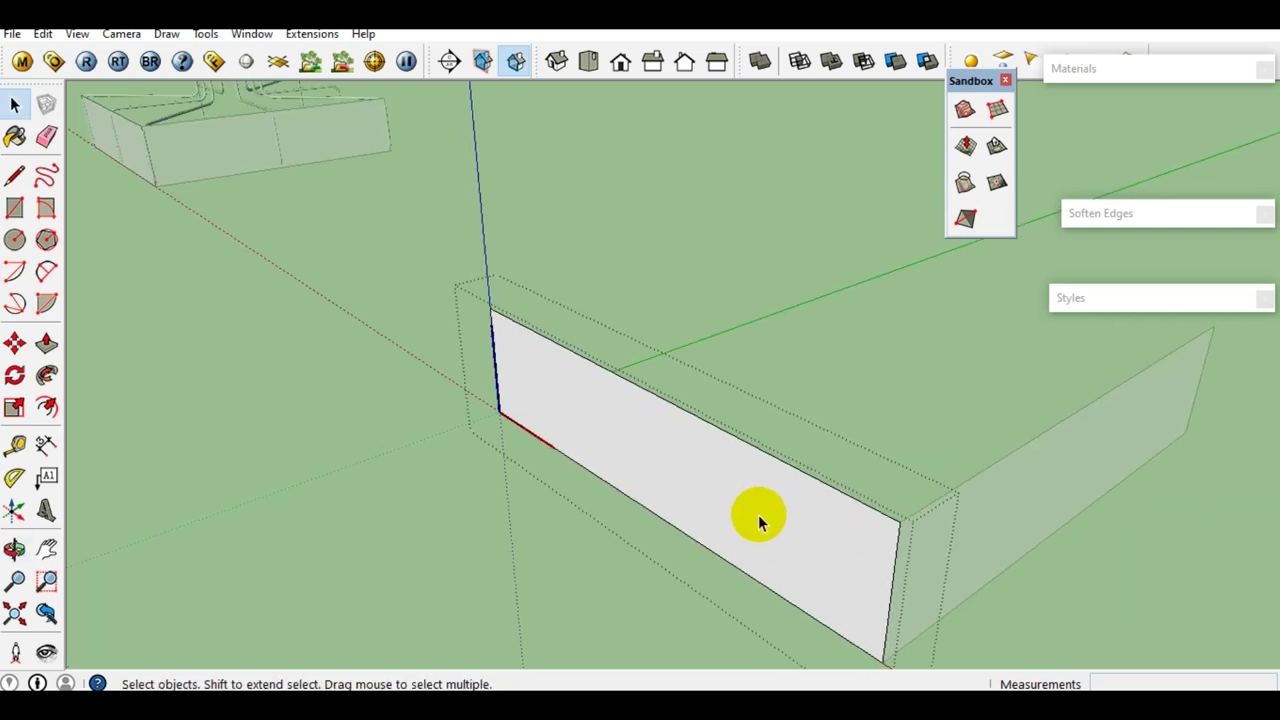
{"action": "left_click", "coordinate": [758, 514]}
{"action": "right_click", "coordinate": [758, 514]}
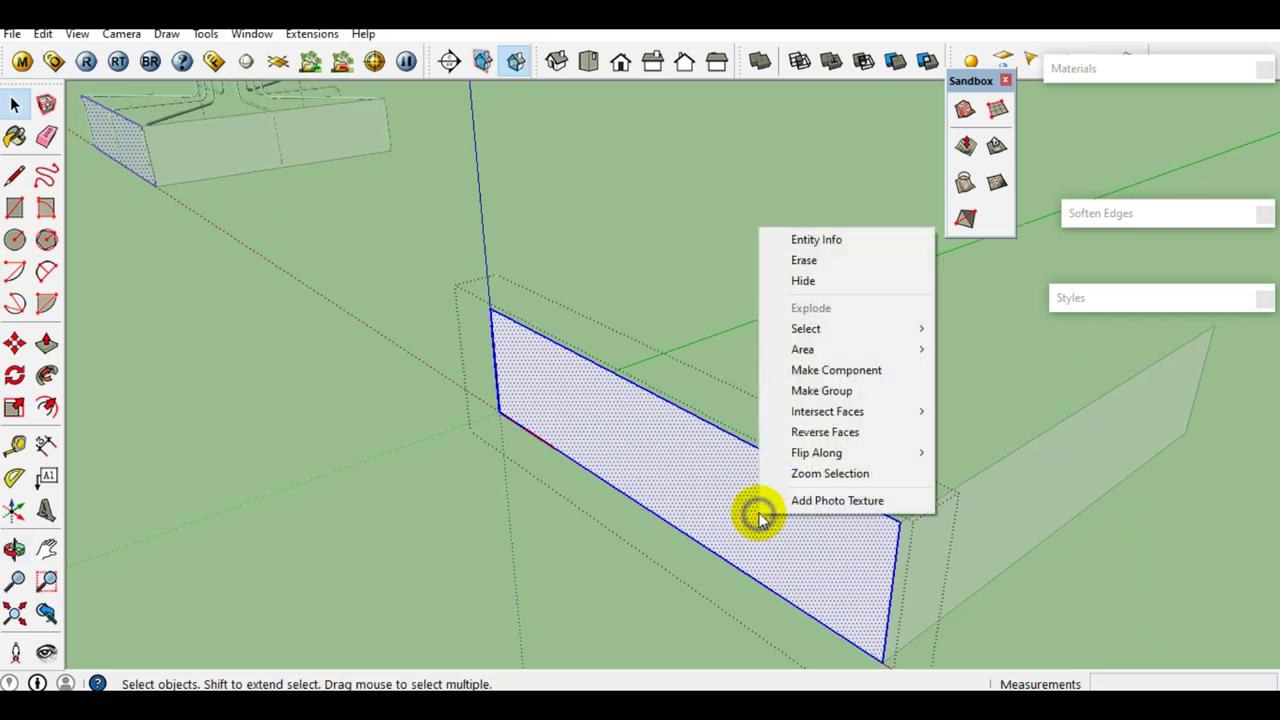
{"action": "left_click", "coordinate": [818, 391]}
{"action": "right_click", "coordinate": [806, 527]}
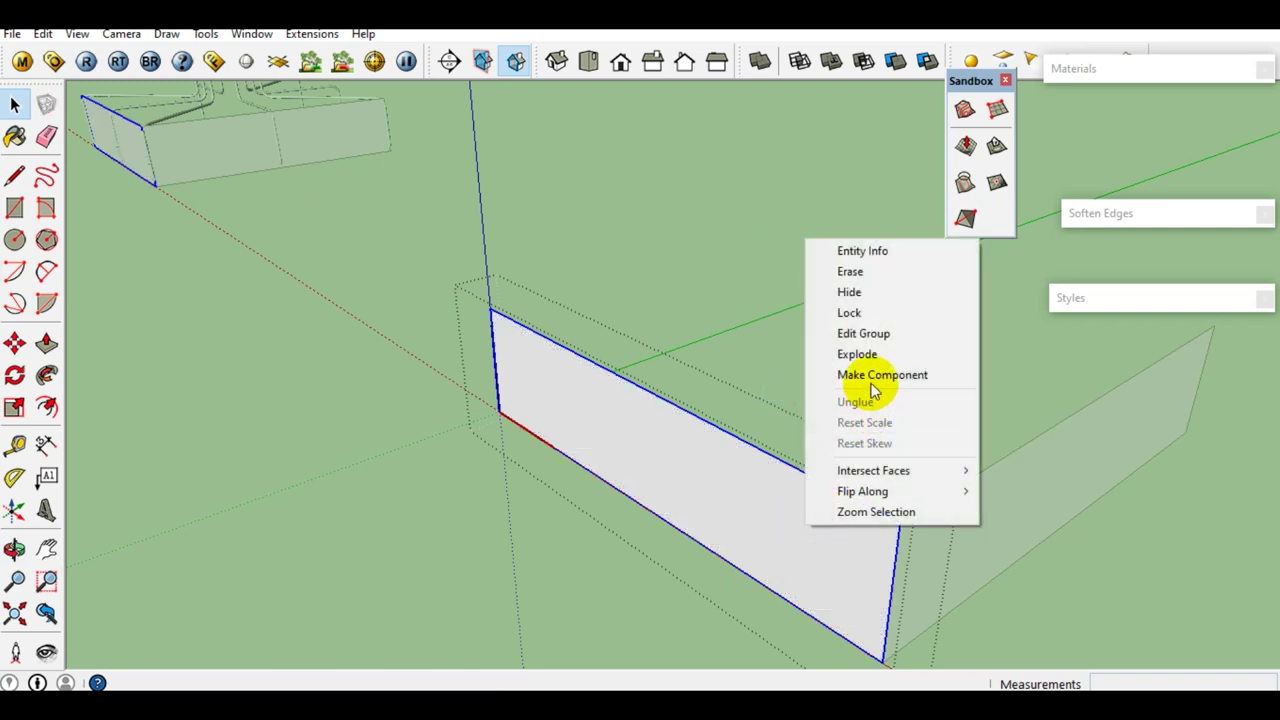
{"action": "key", "text": "Escape"}
{"action": "middle_click_drag", "start_coordinate": [871, 543], "coordinate": [797, 559]}
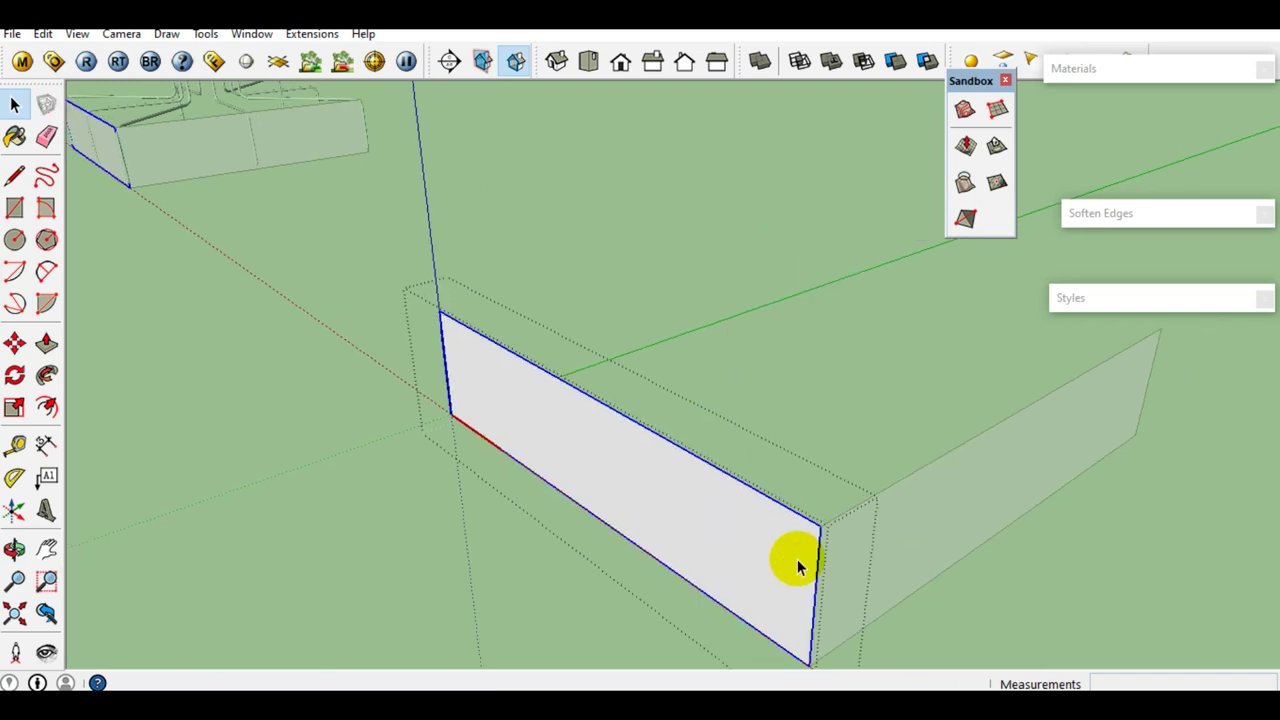
Step: Copy the wall panel to the side panel's far end and divide it into 5 equal copies
{"action": "key", "text": "m"}
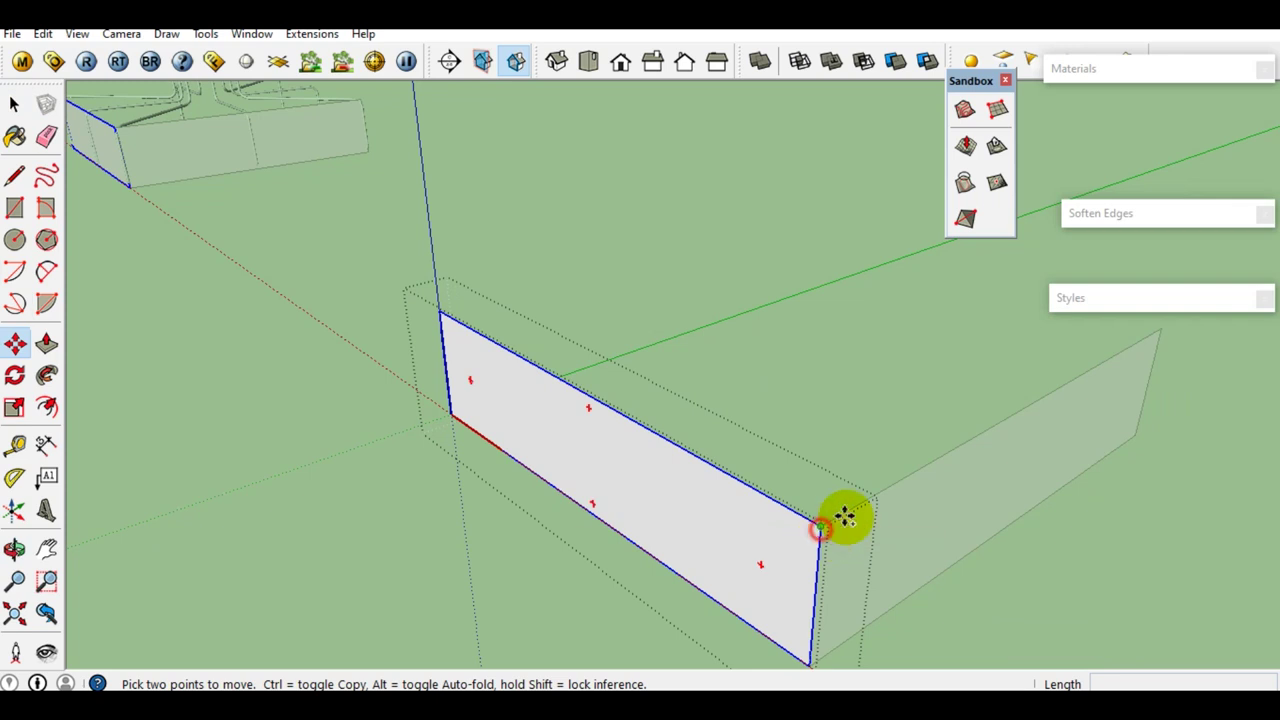
{"action": "middle_click_drag", "start_coordinate": [820, 530], "coordinate": [737, 594]}
{"action": "key", "text": "ctrl"}
{"action": "left_click", "coordinate": [737, 594]}
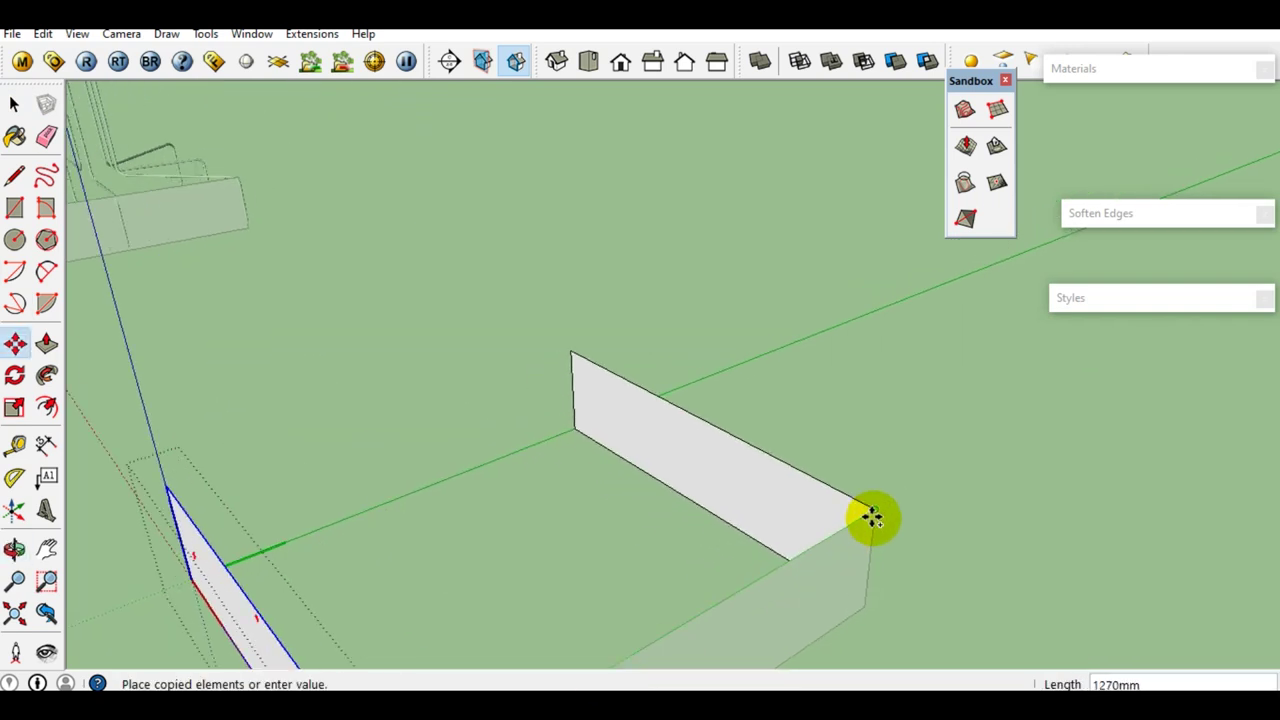
{"action": "left_click", "coordinate": [872, 517]}
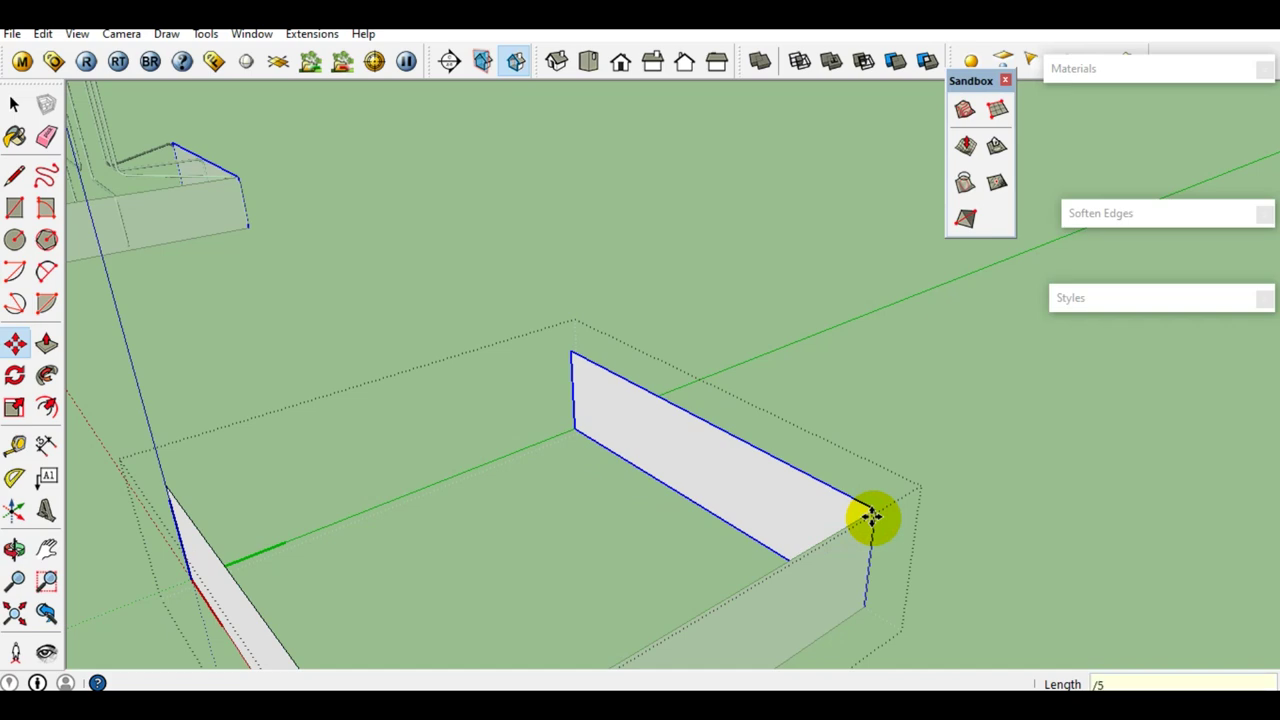
{"action": "type", "text": "5"}
{"action": "key", "text": "Return"}
{"action": "key", "text": "space"}
{"action": "mouse_move", "coordinate": [872, 517]}
{"action": "middle_mouse_down"}
{"action": "mouse_move", "coordinate": [666, 563]}
{"action": "mouse_move", "coordinate": [700, 494]}
{"action": "mouse_move", "coordinate": [628, 568]}
{"action": "mouse_move", "coordinate": [718, 562]}
{"action": "middle_mouse_up"}
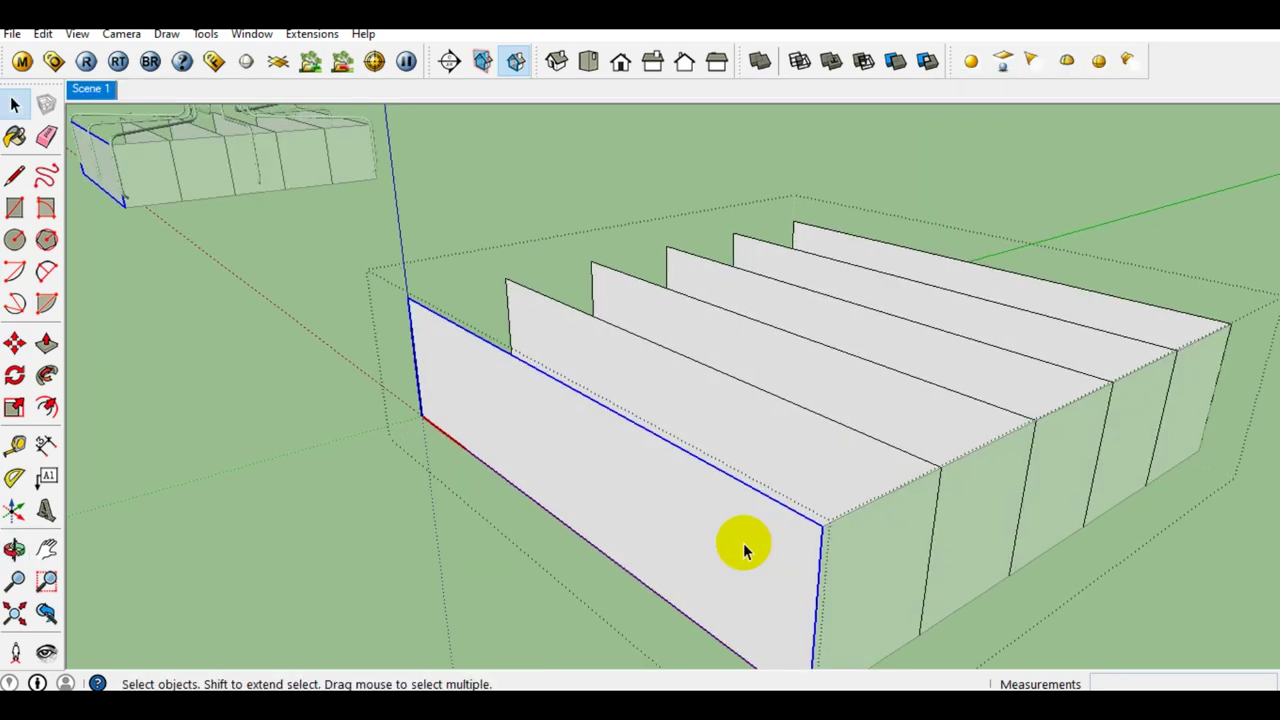
Step: Inside the wall group, group the end panel face and make it a component
{"action": "key", "text": "Escape"}
{"action": "left_click", "coordinate": [880, 540]}
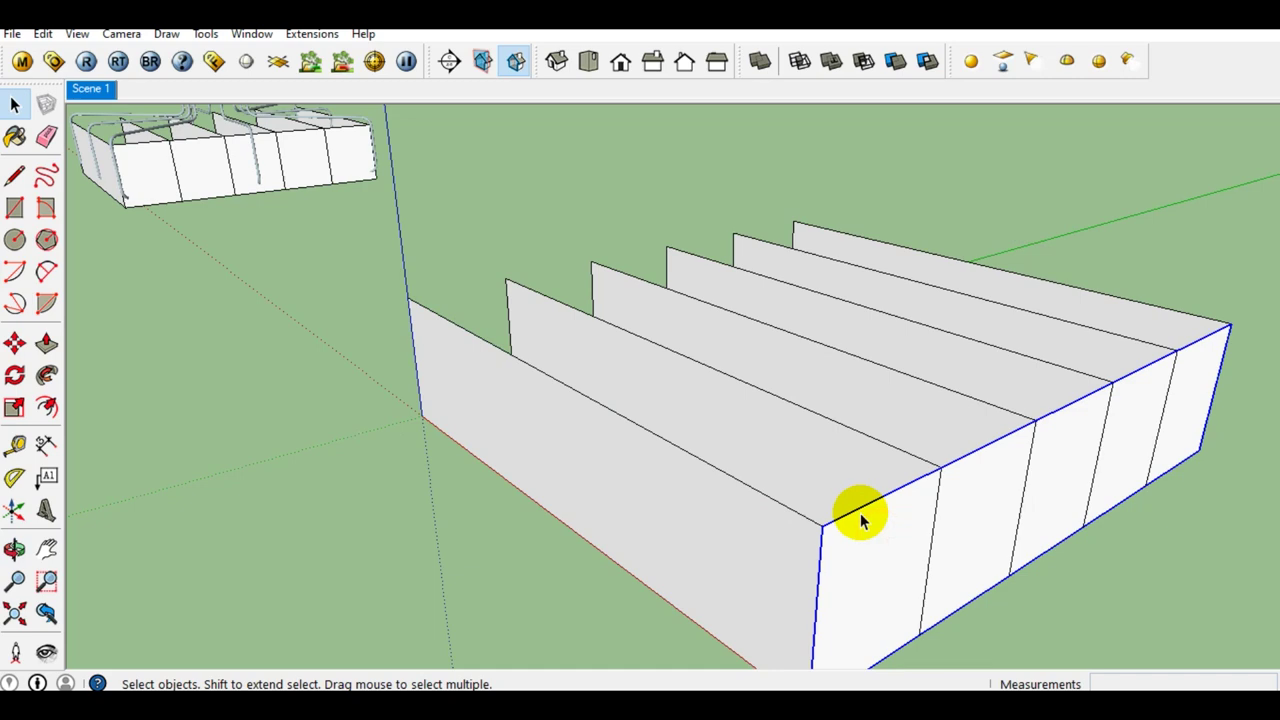
{"action": "middle_click_drag", "start_coordinate": [886, 563], "coordinate": [876, 528]}
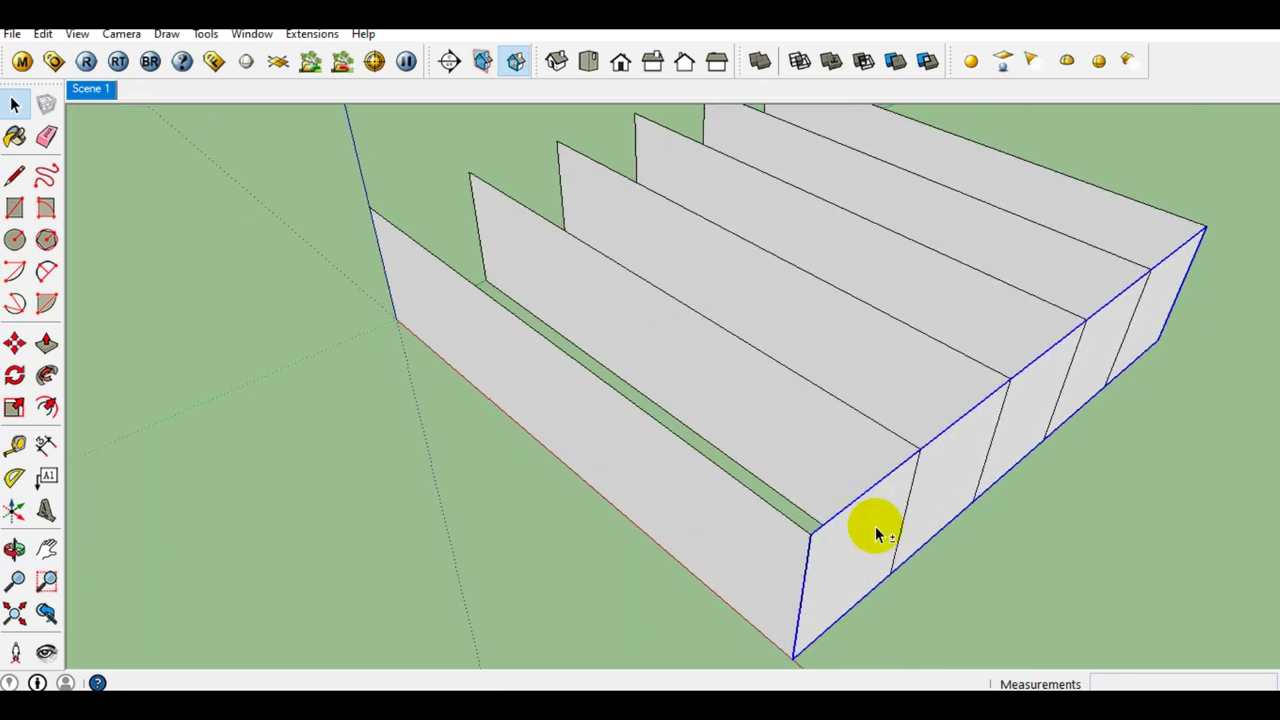
{"action": "double_click", "coordinate": [876, 532]}
{"action": "left_click", "coordinate": [851, 548]}
{"action": "right_click", "coordinate": [852, 546]}
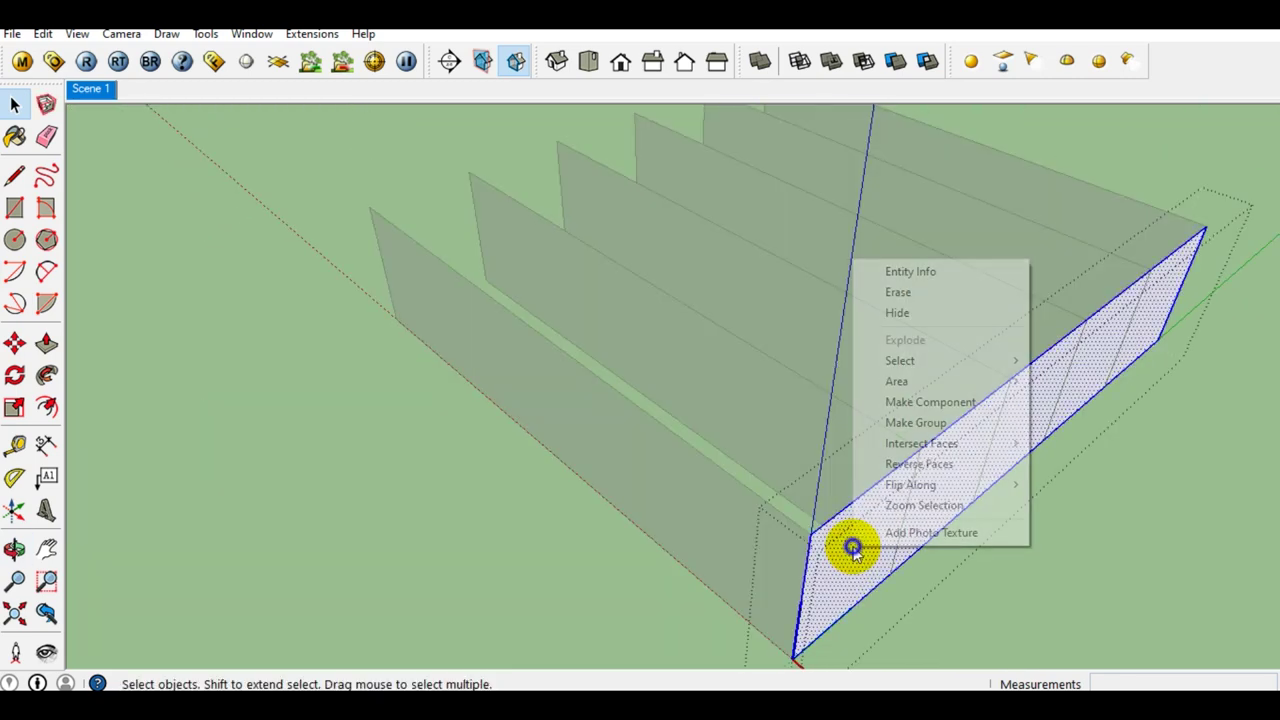
{"action": "left_click", "coordinate": [900, 422]}
{"action": "right_click", "coordinate": [871, 546]}
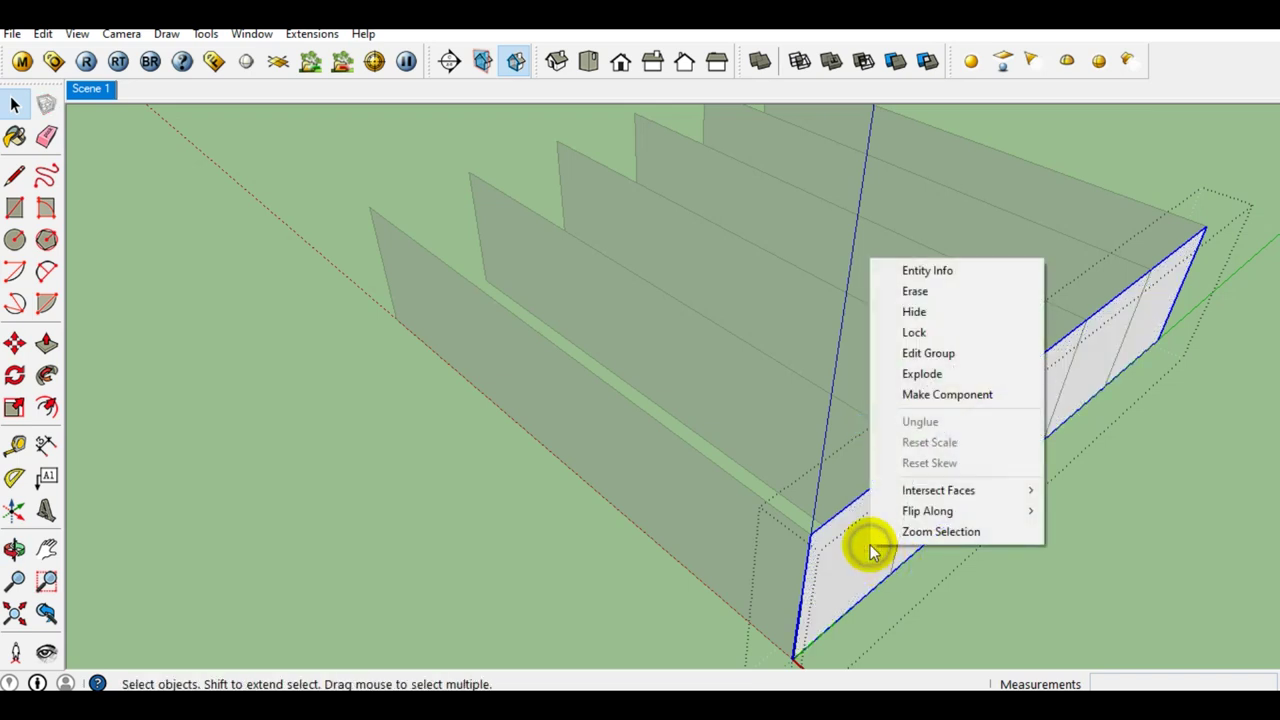
{"action": "left_click", "coordinate": [948, 395]}
Step: Copy the end panel fin and place it at the existing fin's tip
{"action": "middle_click_drag", "start_coordinate": [927, 468], "coordinate": [829, 586]}
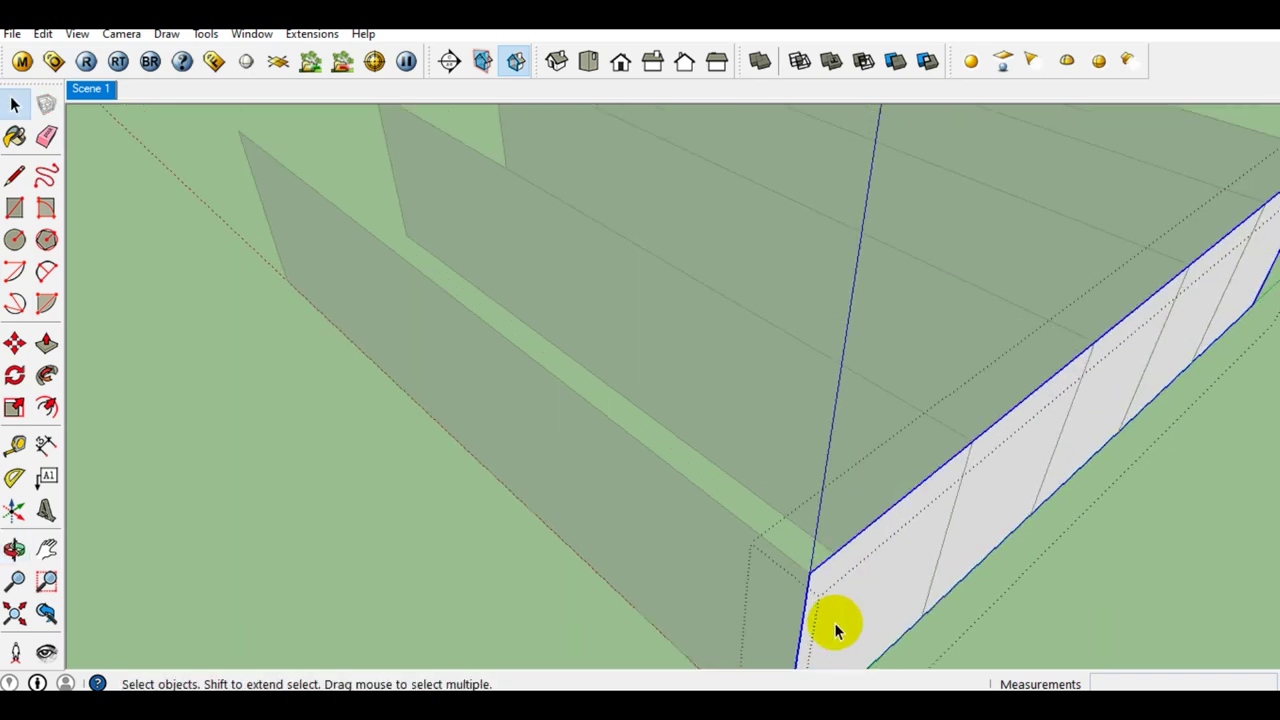
{"action": "key", "text": "m"}
{"action": "scroll", "coordinate": [818, 588], "scroll_direction": "up", "scroll_amount": 2}
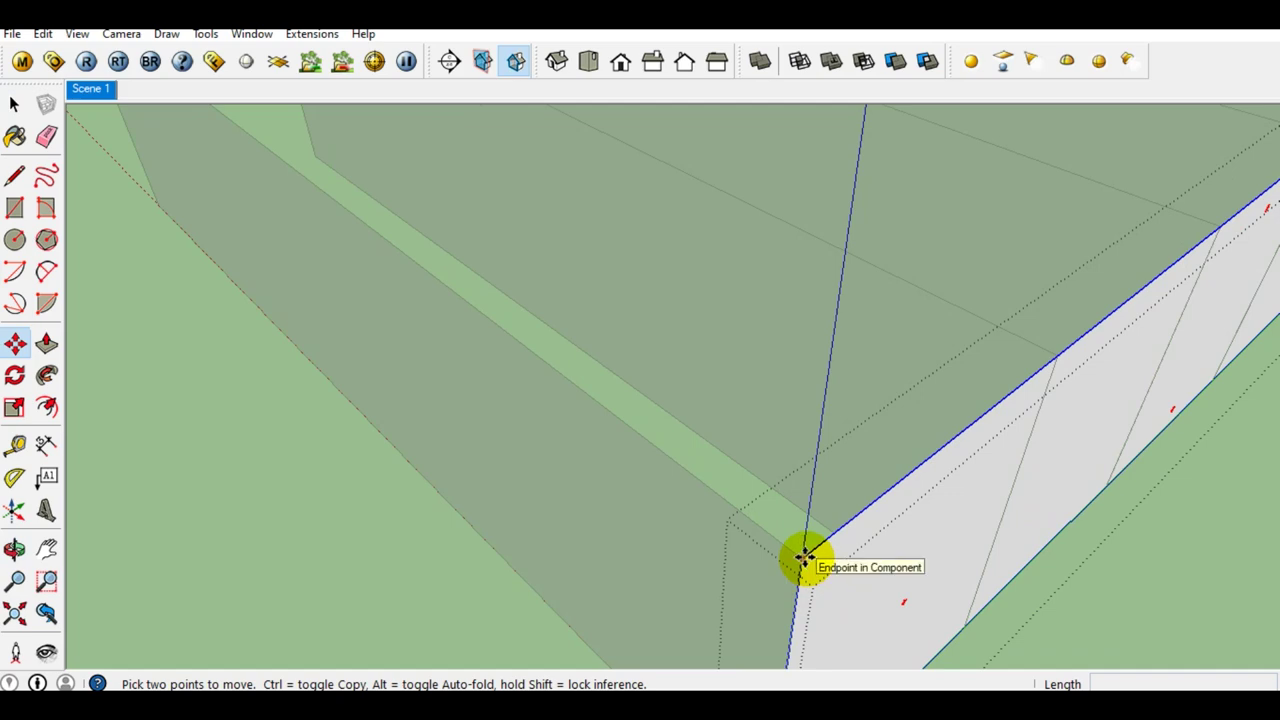
{"action": "left_click", "coordinate": [806, 558]}
{"action": "key", "text": "ctrl"}
{"action": "scroll", "coordinate": [843, 620], "scroll_direction": "down", "scroll_amount": 3}
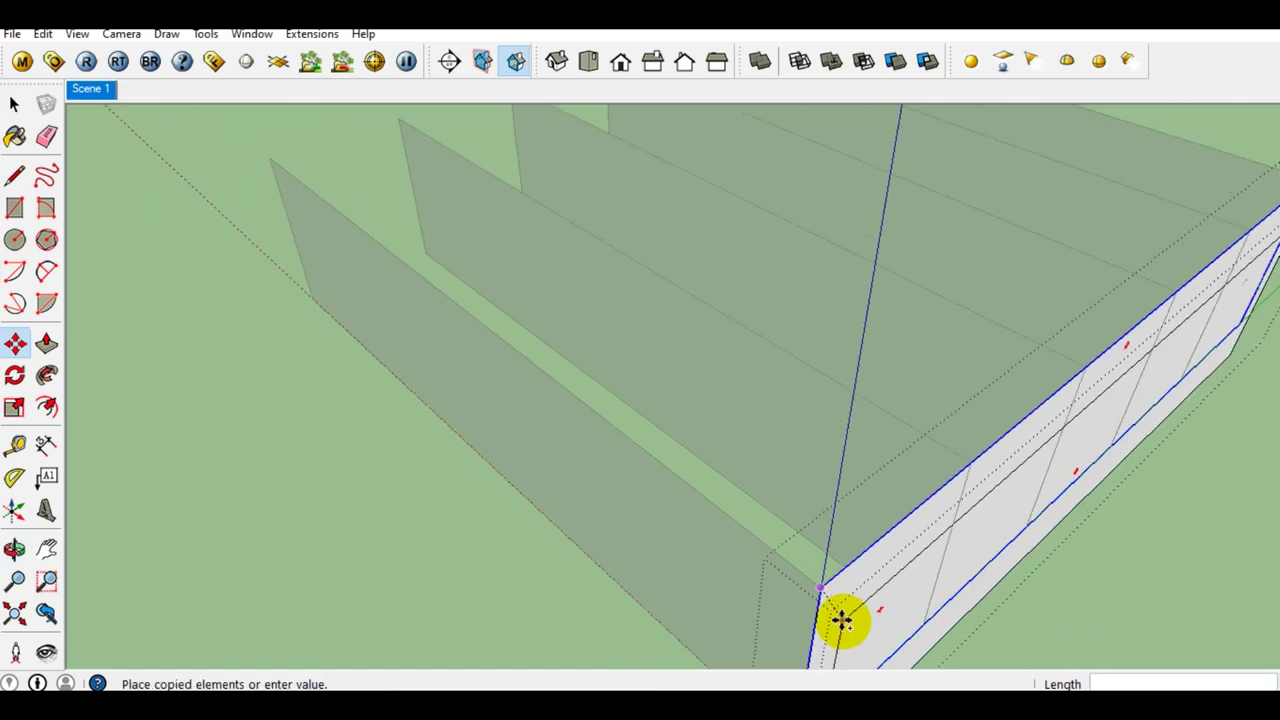
{"action": "middle_click_drag", "start_coordinate": [843, 620], "coordinate": [794, 674]}
{"action": "scroll", "coordinate": [520, 418], "scroll_direction": "up", "scroll_amount": 3}
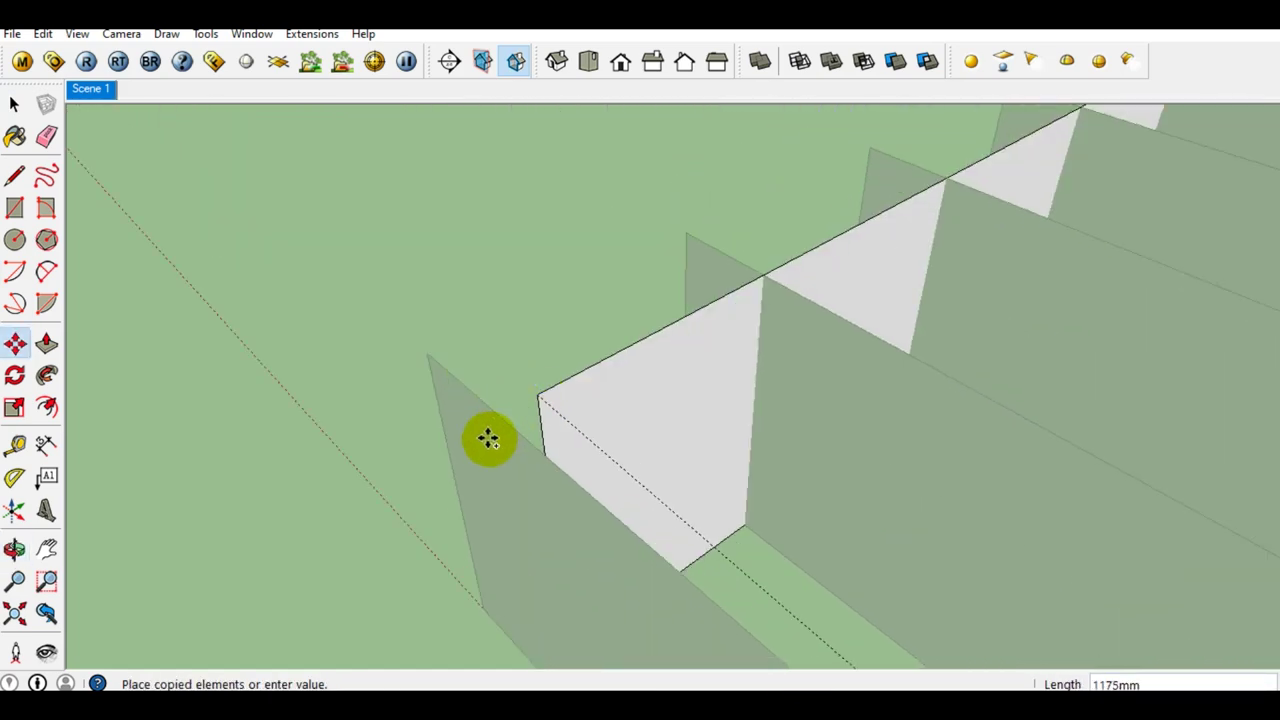
{"action": "scroll", "coordinate": [470, 420], "scroll_direction": "up", "scroll_amount": 3}
{"action": "mouse_move", "coordinate": [449, 406]}
{"action": "middle_mouse_down"}
{"action": "mouse_move", "coordinate": [437, 531]}
{"action": "mouse_move", "coordinate": [415, 426]}
{"action": "middle_mouse_up"}
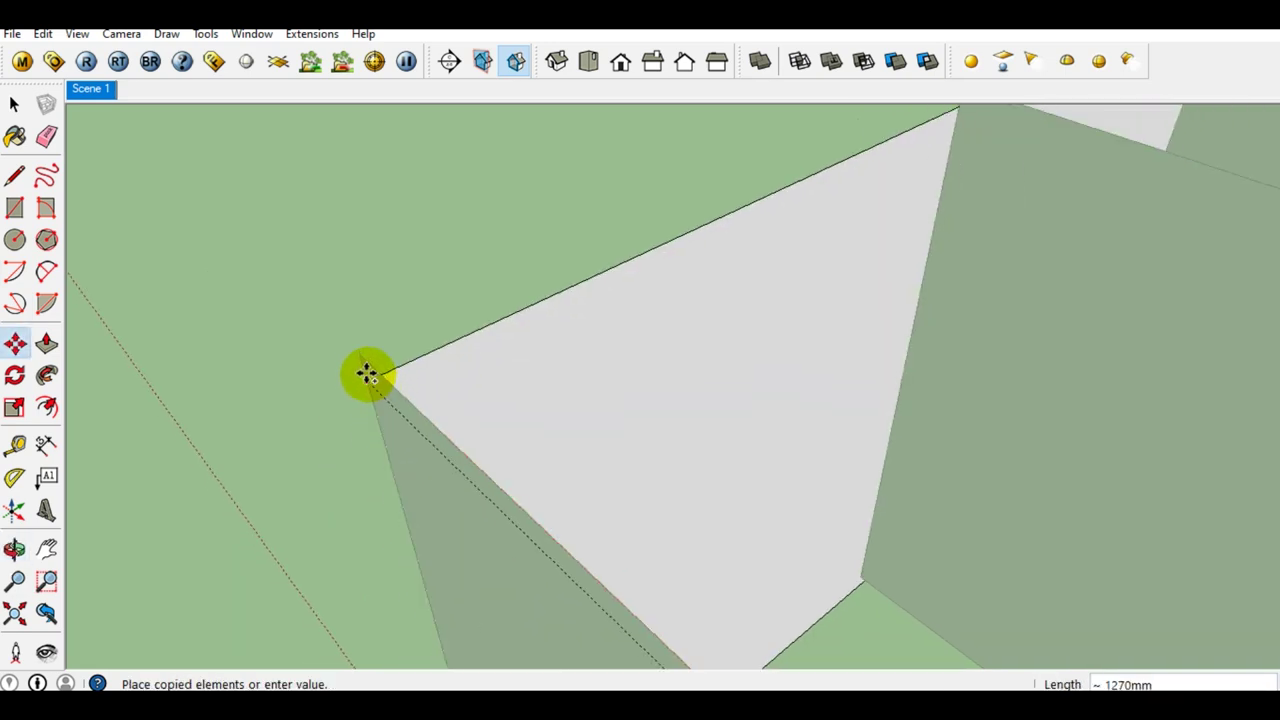
{"action": "left_click", "coordinate": [366, 362]}
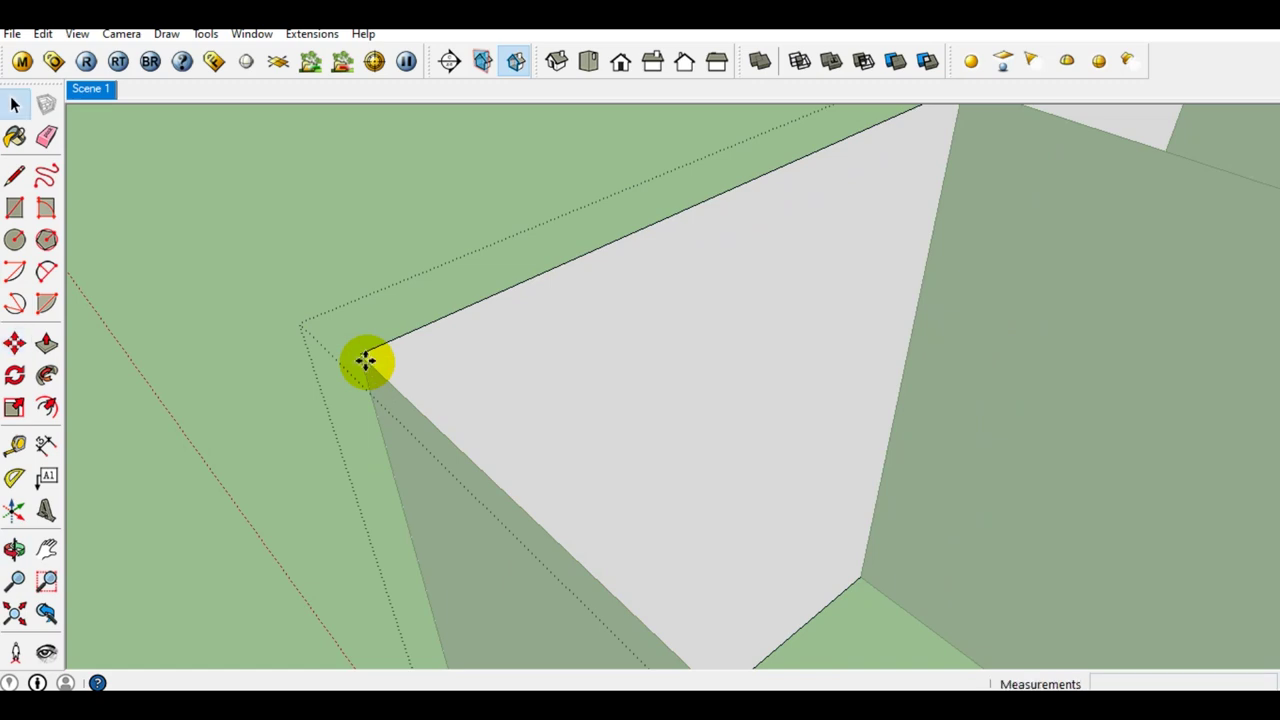
Step: Open the fin grid group for editing and select the wall face at the box corner
{"action": "scroll", "coordinate": [731, 365], "scroll_direction": "down", "scroll_amount": 3}
{"action": "scroll", "coordinate": [731, 365], "scroll_direction": "down", "scroll_amount": 2}
{"action": "mouse_move", "coordinate": [731, 365]}
{"action": "middle_mouse_down"}
{"action": "mouse_move", "coordinate": [837, 408]}
{"action": "mouse_move", "coordinate": [705, 485]}
{"action": "mouse_move", "coordinate": [748, 498]}
{"action": "middle_mouse_up"}
{"action": "mouse_move", "coordinate": [611, 486]}
{"action": "middle_mouse_down"}
{"action": "mouse_move", "coordinate": [702, 465]}
{"action": "mouse_move", "coordinate": [705, 500]}
{"action": "mouse_move", "coordinate": [737, 526]}
{"action": "mouse_move", "coordinate": [640, 423]}
{"action": "mouse_move", "coordinate": [594, 343]}
{"action": "middle_mouse_up"}
{"action": "left_click", "coordinate": [651, 478]}
{"action": "double_click", "coordinate": [705, 500]}
{"action": "left_click", "coordinate": [640, 423]}
{"action": "scroll", "coordinate": [594, 343], "scroll_direction": "up", "scroll_amount": 3}
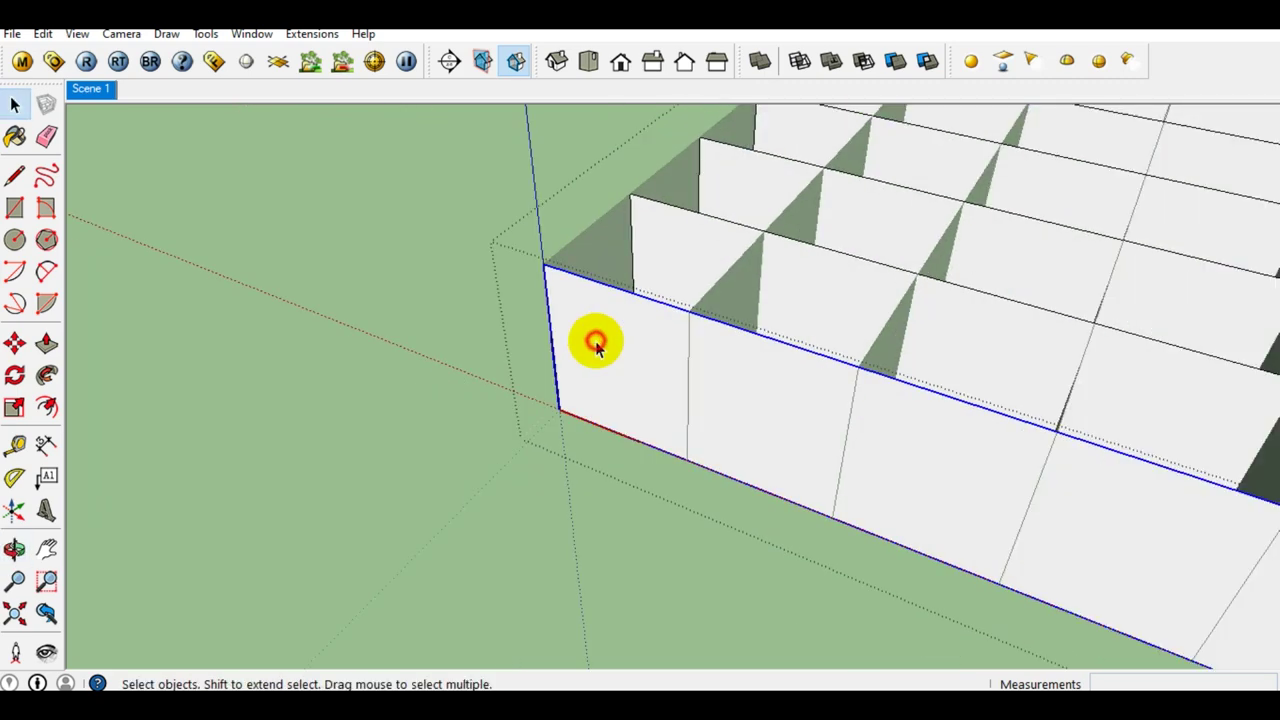
Step: Start a two-point arc on the fin corner edge, then cancel it
{"action": "scroll", "coordinate": [580, 305], "scroll_direction": "up", "scroll_amount": 2}
{"action": "scroll", "coordinate": [557, 267], "scroll_direction": "up", "scroll_amount": 2}
{"action": "mouse_move", "coordinate": [551, 258]}
{"action": "middle_mouse_down"}
{"action": "mouse_move", "coordinate": [530, 367]}
{"action": "mouse_move", "coordinate": [523, 320]}
{"action": "mouse_move", "coordinate": [430, 335]}
{"action": "mouse_move", "coordinate": [448, 318]}
{"action": "middle_mouse_up"}
{"action": "key", "text": "a"}
{"action": "left_click", "coordinate": [430, 335]}
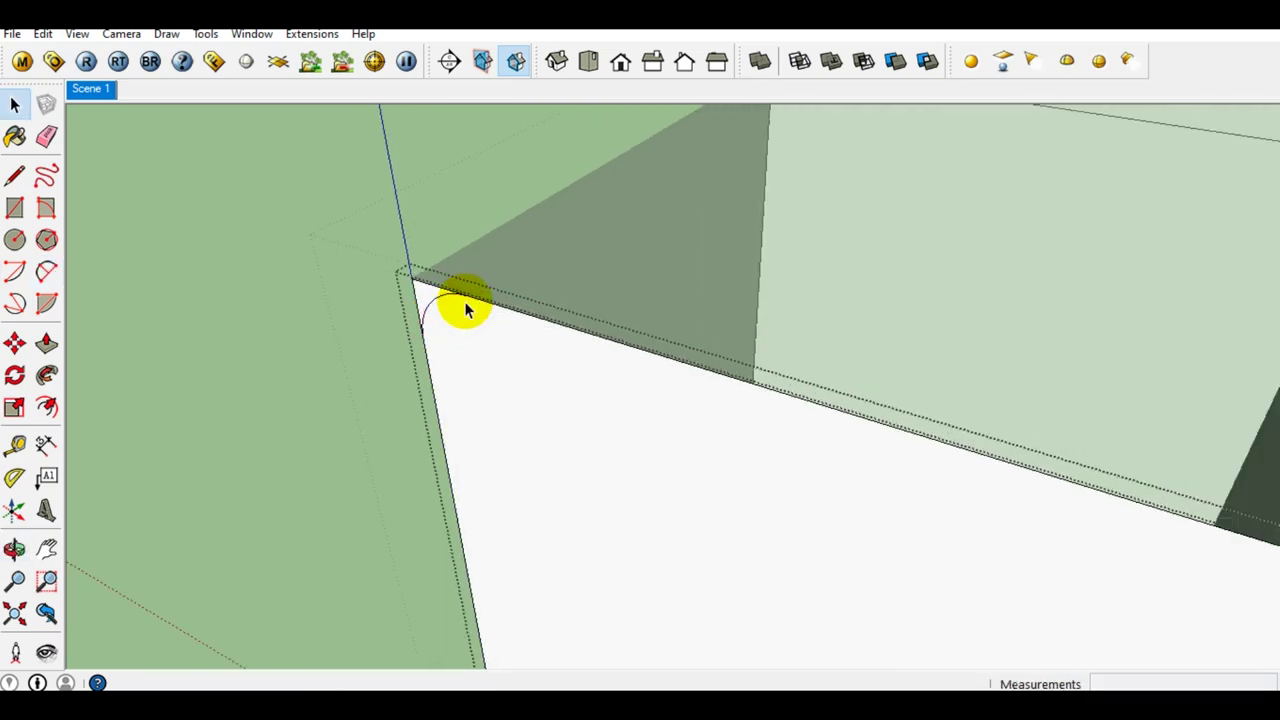
{"action": "key", "text": "space"}
{"action": "scroll", "coordinate": [466, 310], "scroll_direction": "down", "scroll_amount": 1}
{"action": "scroll", "coordinate": [486, 351], "scroll_direction": "down", "scroll_amount": 2}
{"action": "mouse_move", "coordinate": [500, 371]}
{"action": "middle_mouse_down"}
{"action": "mouse_move", "coordinate": [903, 523]}
{"action": "mouse_move", "coordinate": [601, 383]}
{"action": "middle_mouse_up"}
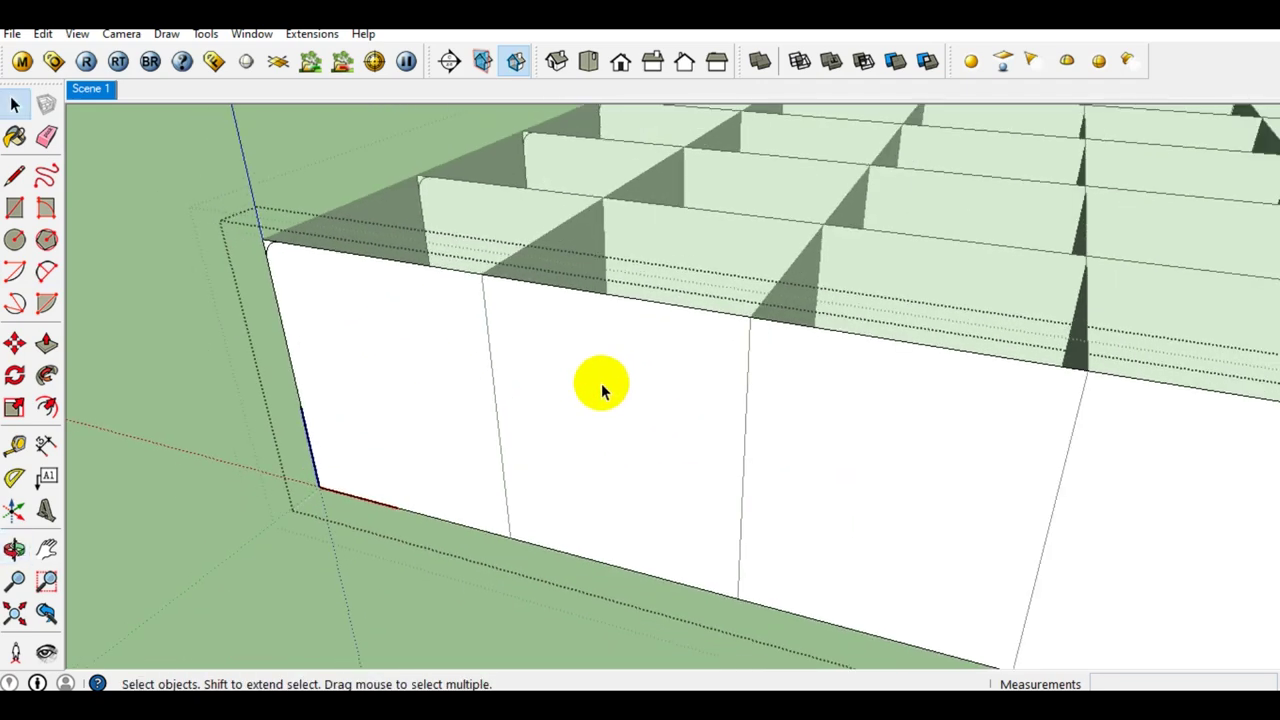
{"action": "scroll", "coordinate": [601, 383], "scroll_direction": "down", "scroll_amount": 3}
{"action": "middle_click_drag", "start_coordinate": [686, 443], "coordinate": [805, 462]}
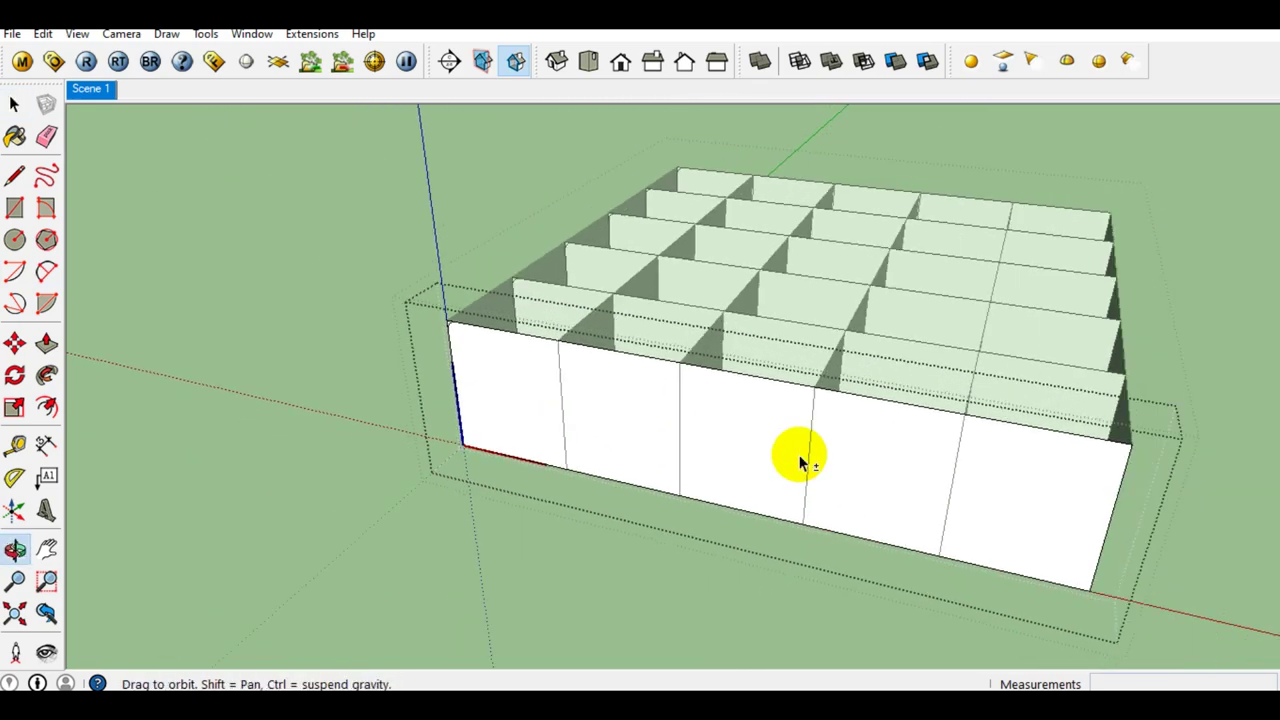
Step: Draw a horizontal line across the front wall and select its upper strip
{"action": "left_click", "coordinate": [1110, 521]}
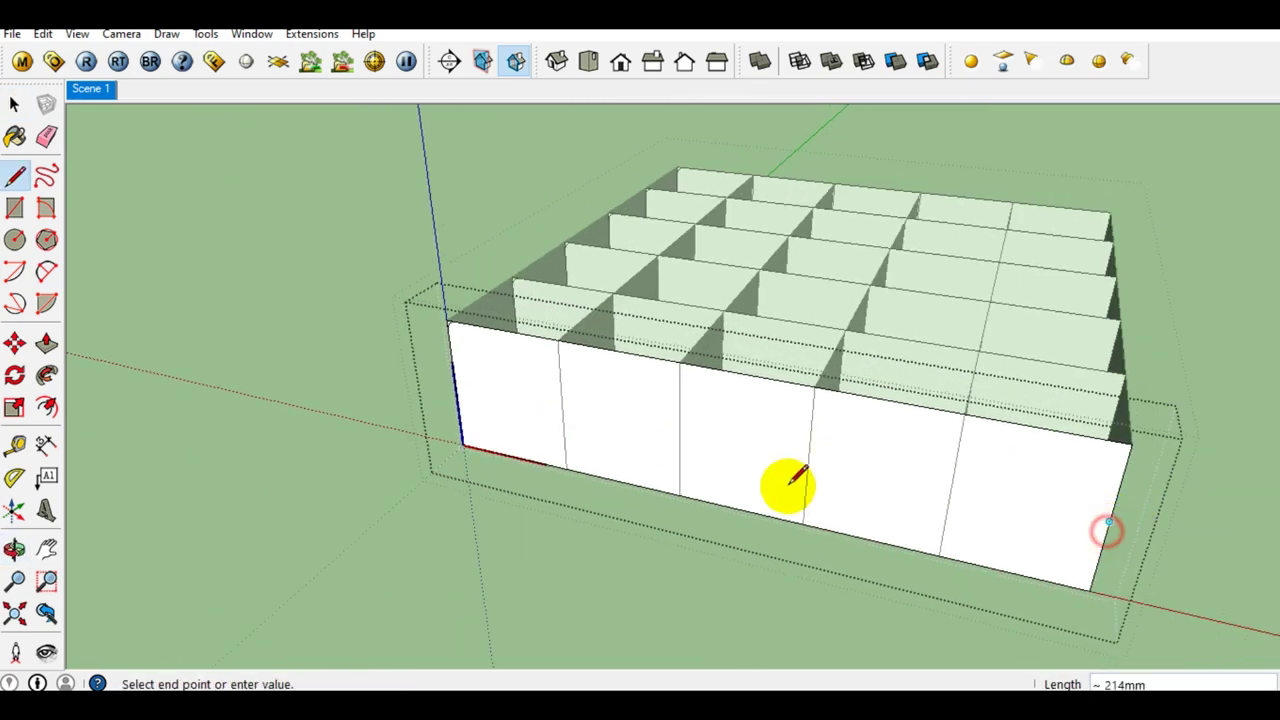
{"action": "left_click", "coordinate": [455, 382]}
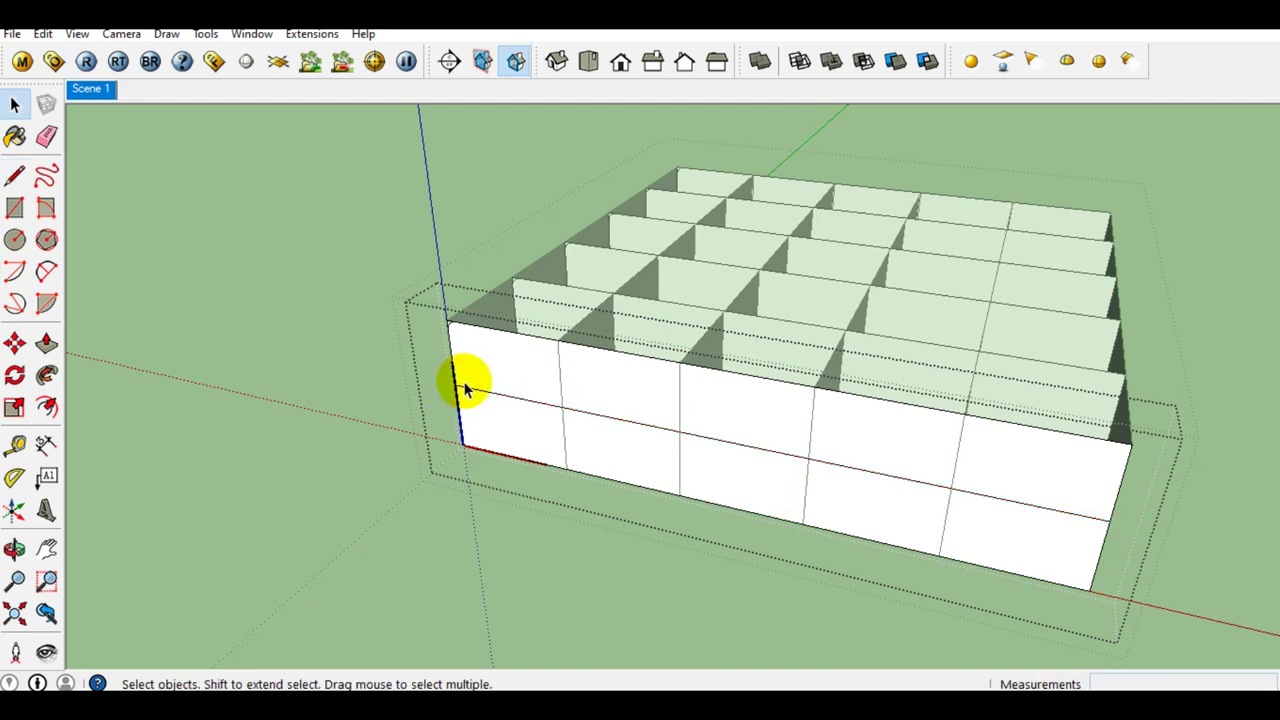
{"action": "left_click", "coordinate": [740, 508]}
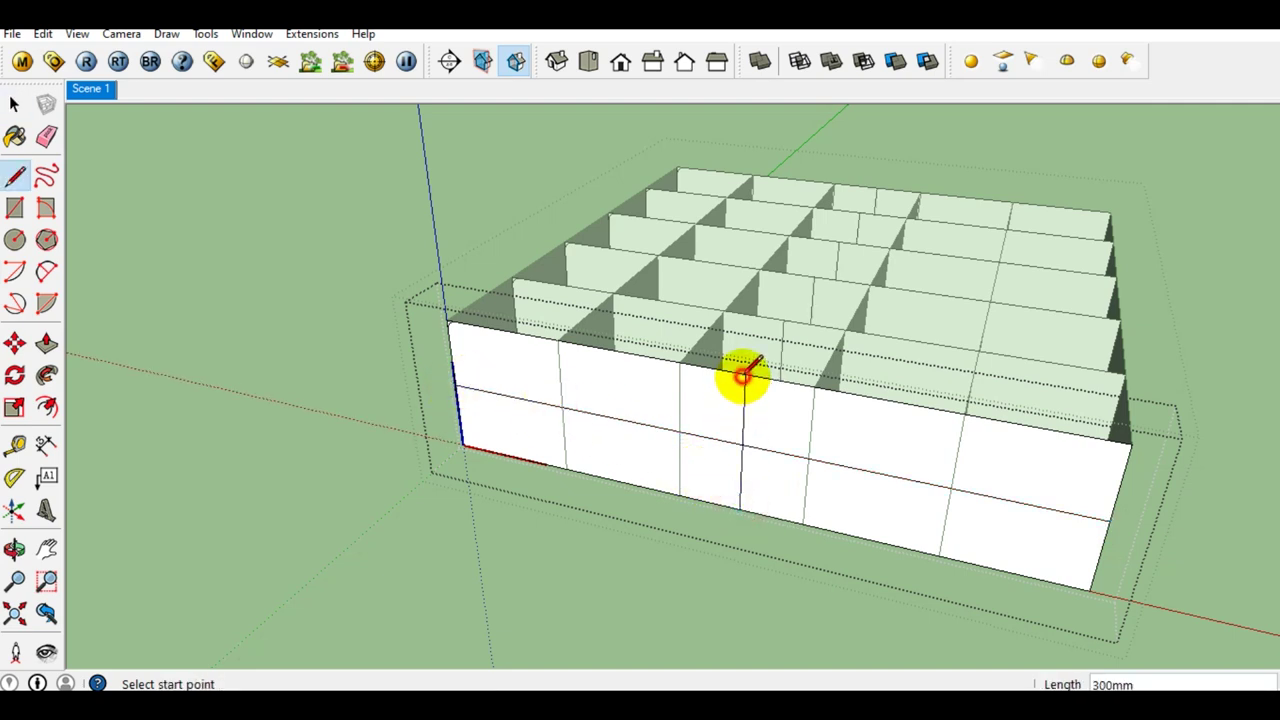
{"action": "key", "text": "space"}
{"action": "left_click", "coordinate": [612, 386]}
{"action": "scroll", "coordinate": [565, 382], "scroll_direction": "up", "scroll_amount": 3}
{"action": "middle_click_drag", "start_coordinate": [565, 382], "coordinate": [590, 393]}
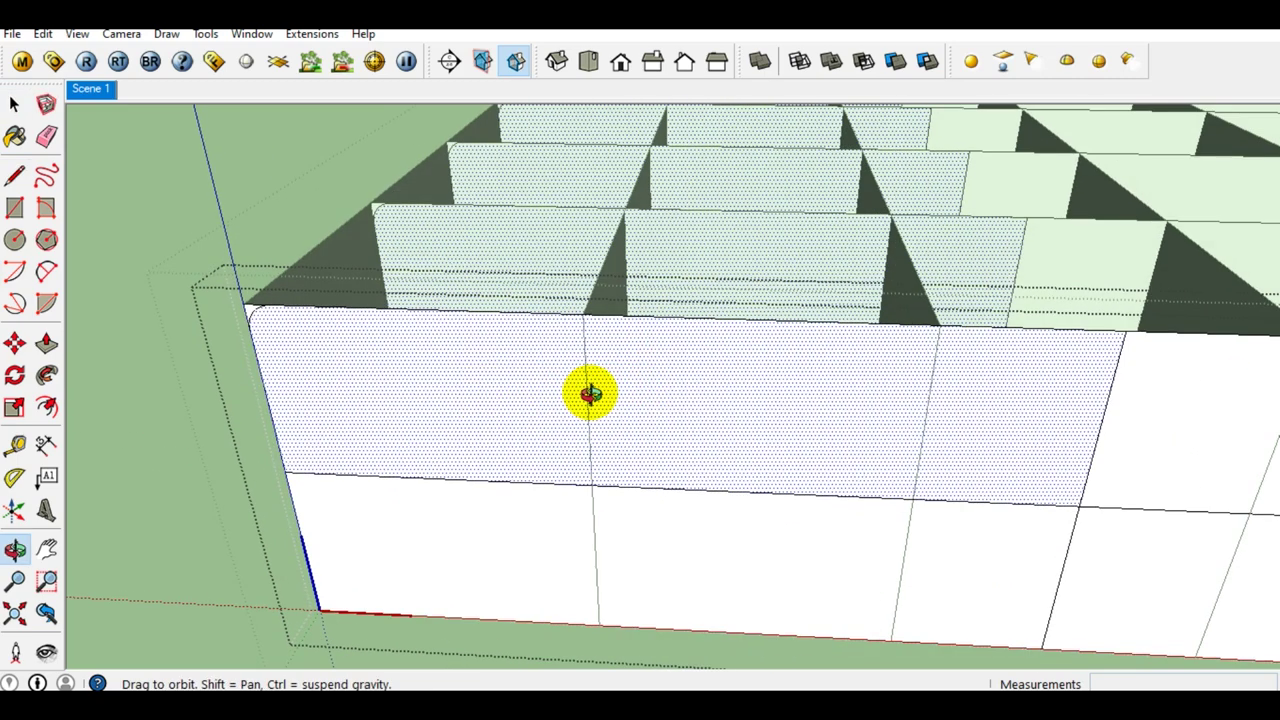
Step: Copy the upper front strip out beside the box and flip the copy along the red direction
{"action": "scroll", "coordinate": [443, 386], "scroll_direction": "up", "scroll_amount": 2}
{"action": "scroll", "coordinate": [463, 357], "scroll_direction": "up", "scroll_amount": 2}
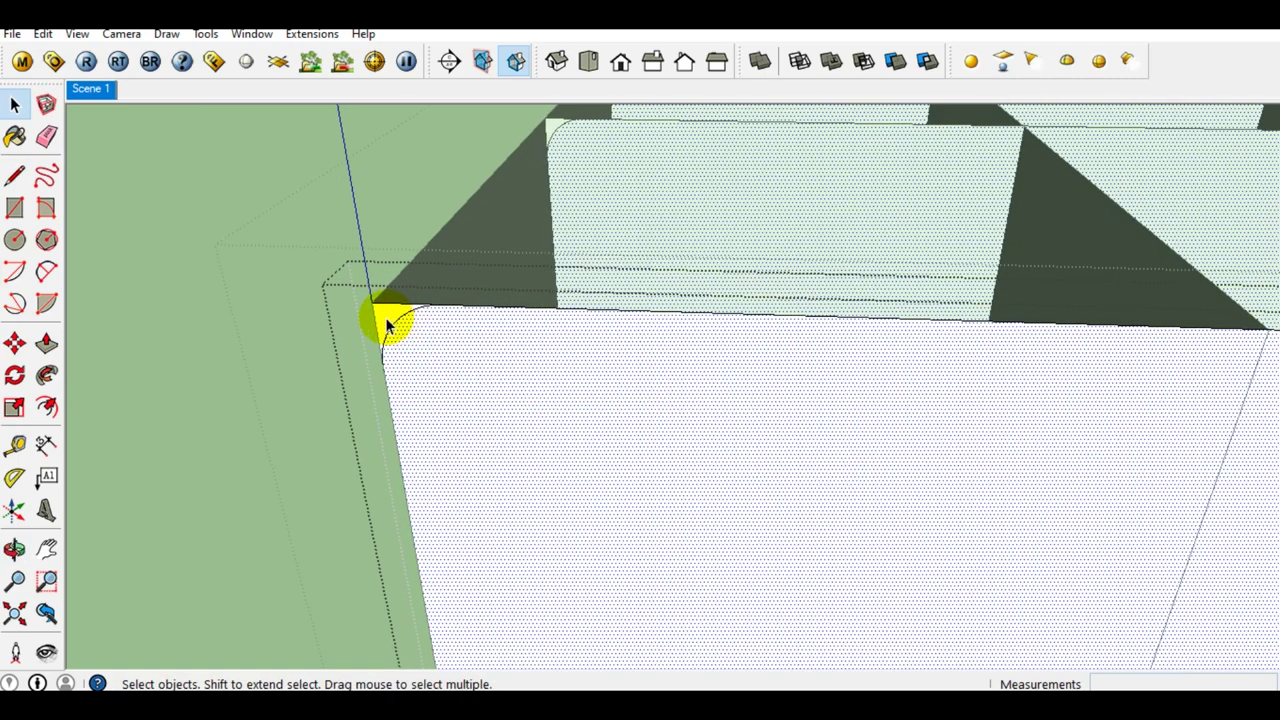
{"action": "scroll", "coordinate": [388, 323], "scroll_direction": "down", "scroll_amount": 2}
{"action": "middle_click_drag", "start_coordinate": [414, 334], "coordinate": [591, 423]}
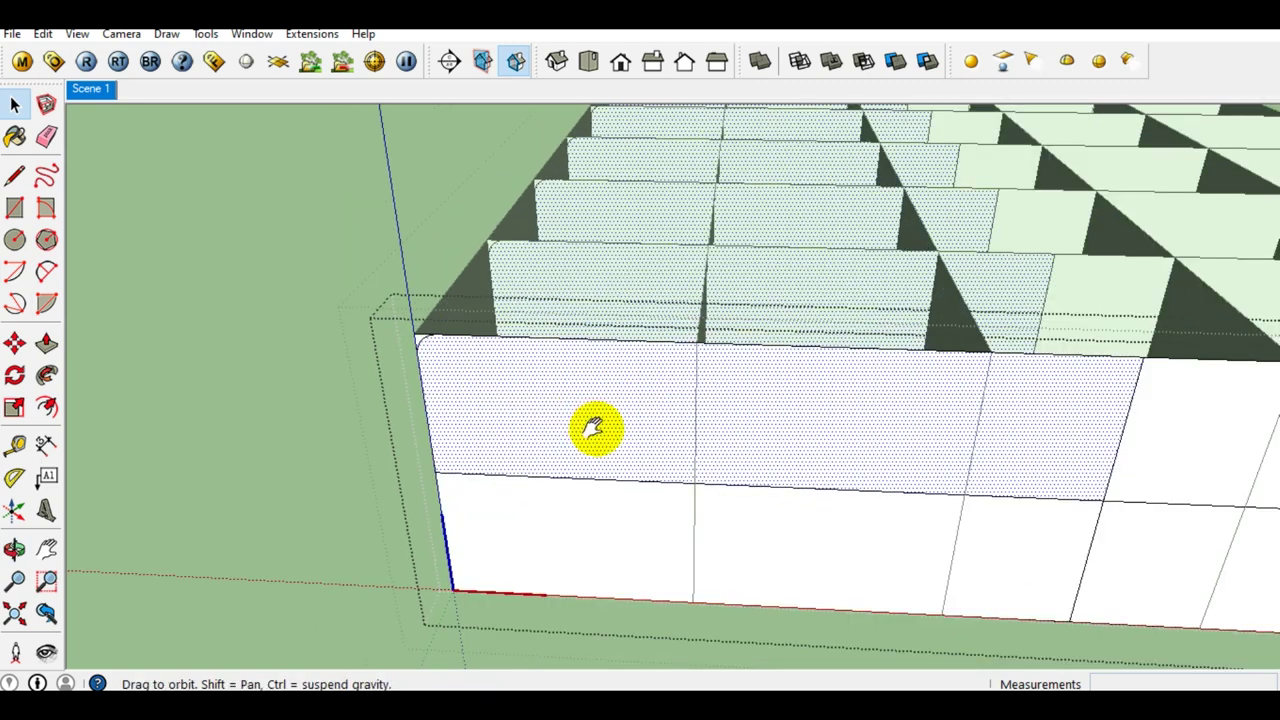
{"action": "key", "text": "m"}
{"action": "key", "text": "ctrl"}
{"action": "left_click", "coordinate": [903, 446]}
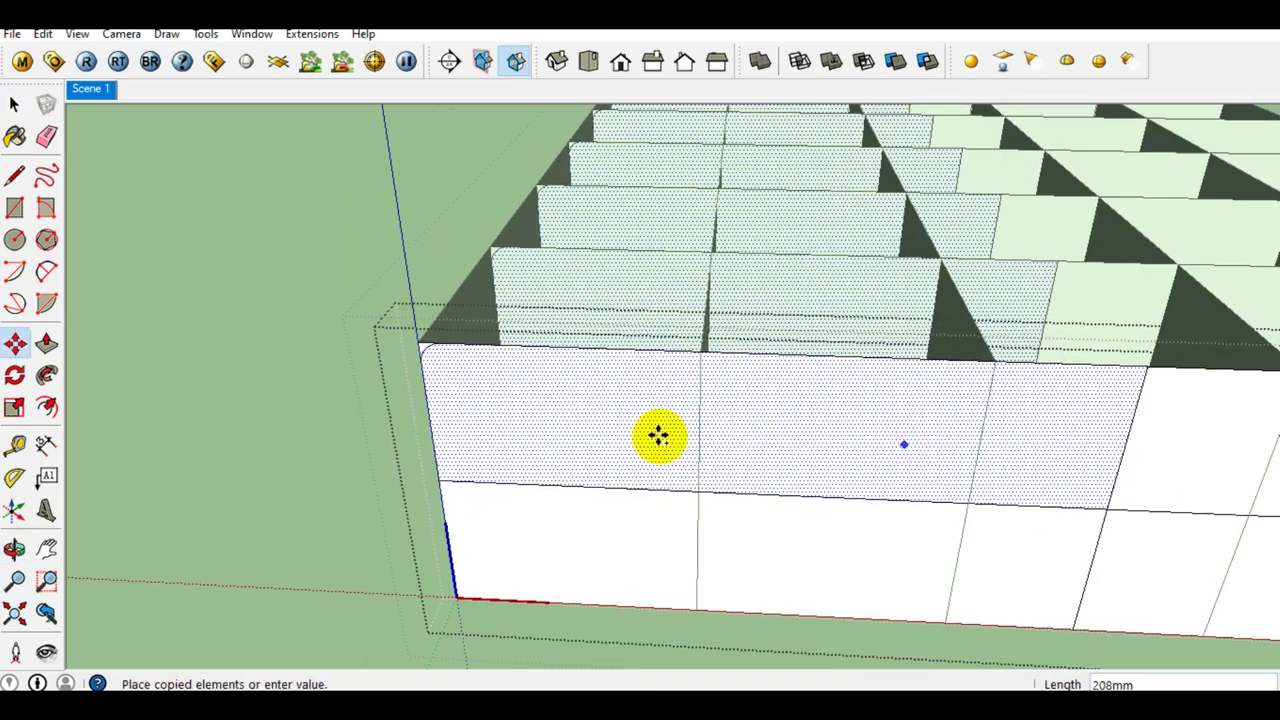
{"action": "middle_click_drag", "start_coordinate": [608, 428], "coordinate": [891, 443], "text": "shift"}
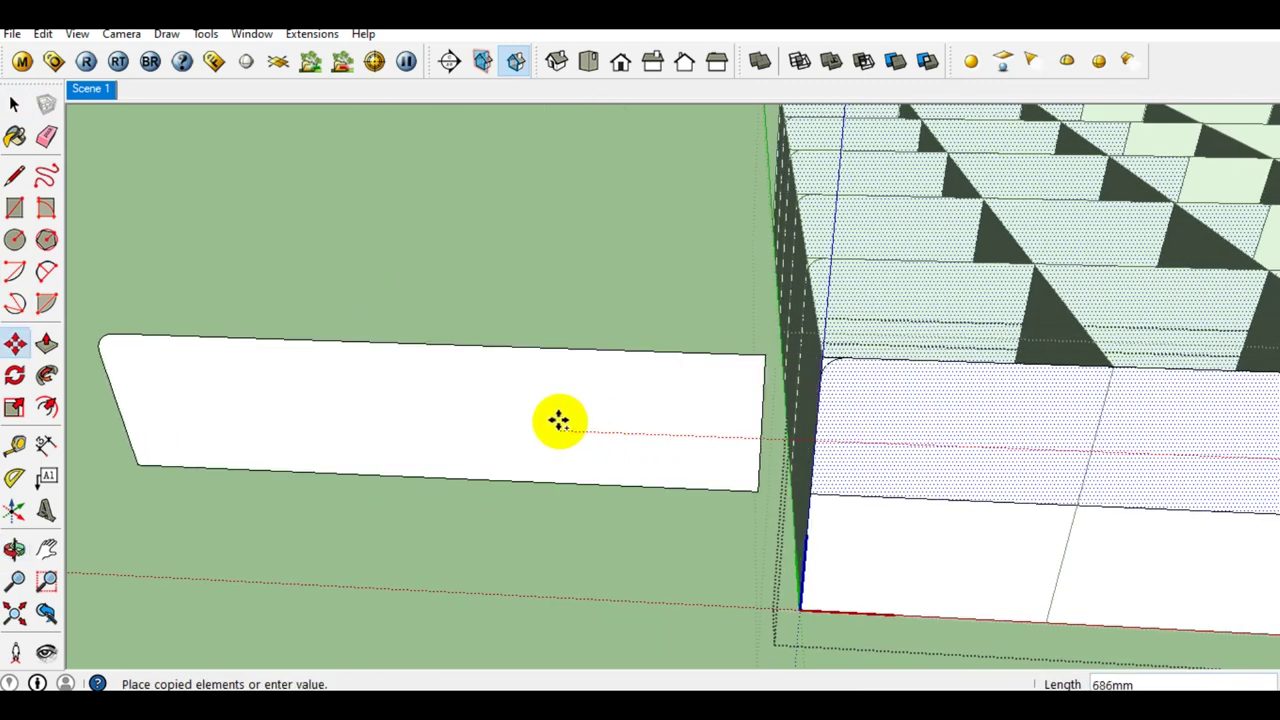
{"action": "left_click", "coordinate": [560, 420]}
{"action": "right_click", "coordinate": [571, 421]}
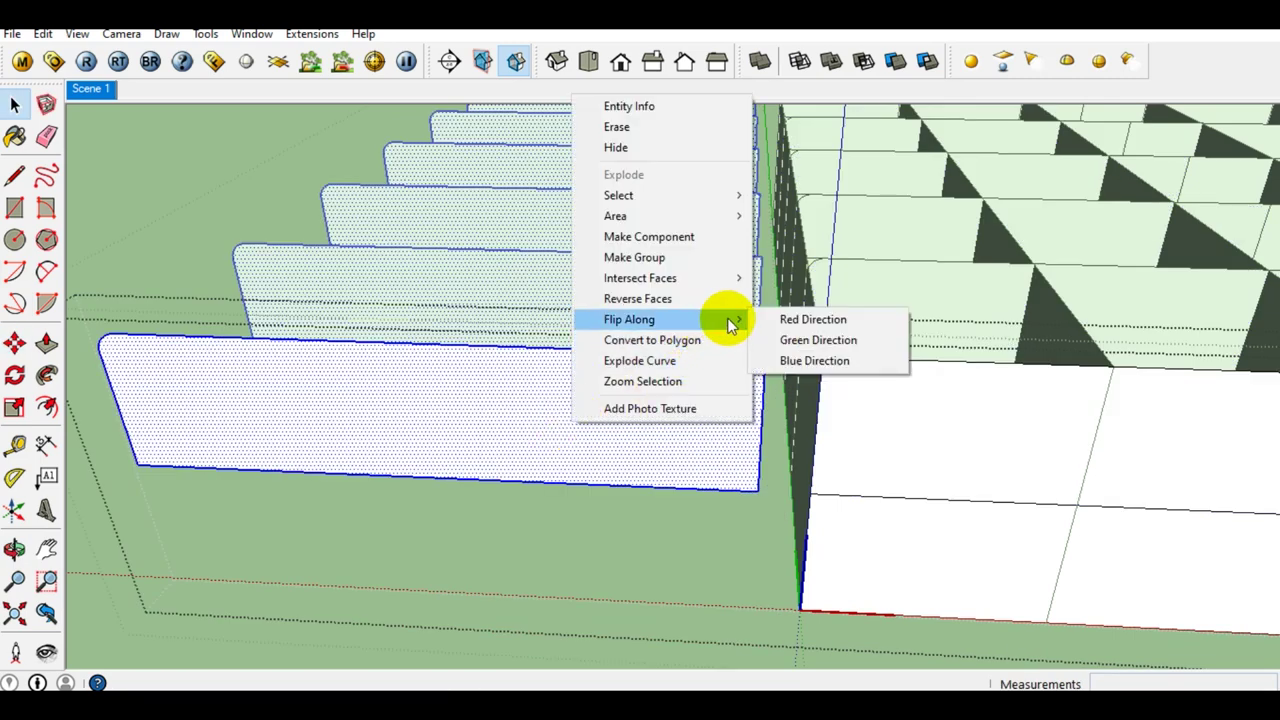
{"action": "left_click", "coordinate": [793, 320]}
Step: Move the flipped strip copy back against the box front
{"action": "left_click", "coordinate": [143, 461]}
{"action": "mouse_move", "coordinate": [754, 460]}
{"action": "middle_mouse_down"}
{"action": "mouse_move", "coordinate": [206, 460]}
{"action": "mouse_move", "coordinate": [657, 497]}
{"action": "mouse_move", "coordinate": [645, 503]}
{"action": "middle_mouse_up"}
{"action": "left_click", "coordinate": [657, 505]}
{"action": "key", "text": "space"}
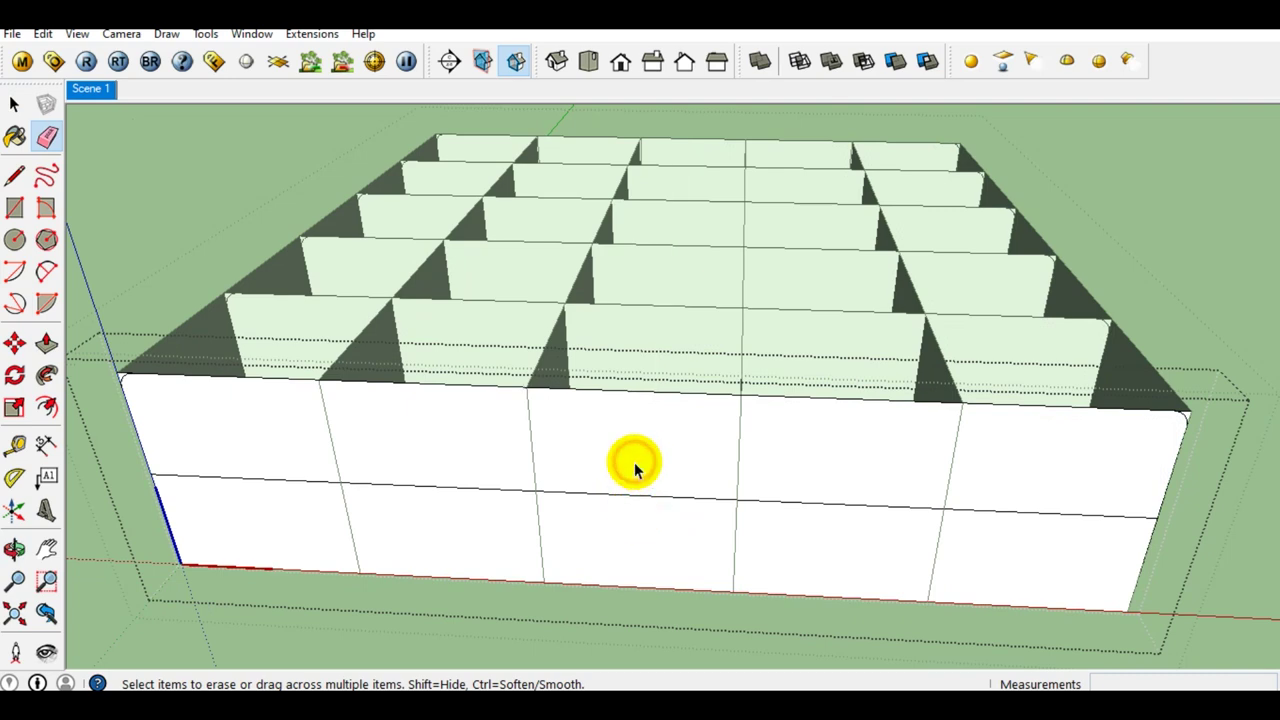
Step: Copy the upper front strip and array it into six evenly spaced copies with /6
{"action": "key", "text": "space"}
{"action": "left_click", "coordinate": [694, 457]}
{"action": "mouse_move", "coordinate": [694, 457]}
{"action": "middle_mouse_down"}
{"action": "mouse_move", "coordinate": [629, 471]}
{"action": "mouse_move", "coordinate": [646, 474]}
{"action": "middle_mouse_up"}
{"action": "key", "text": "m"}
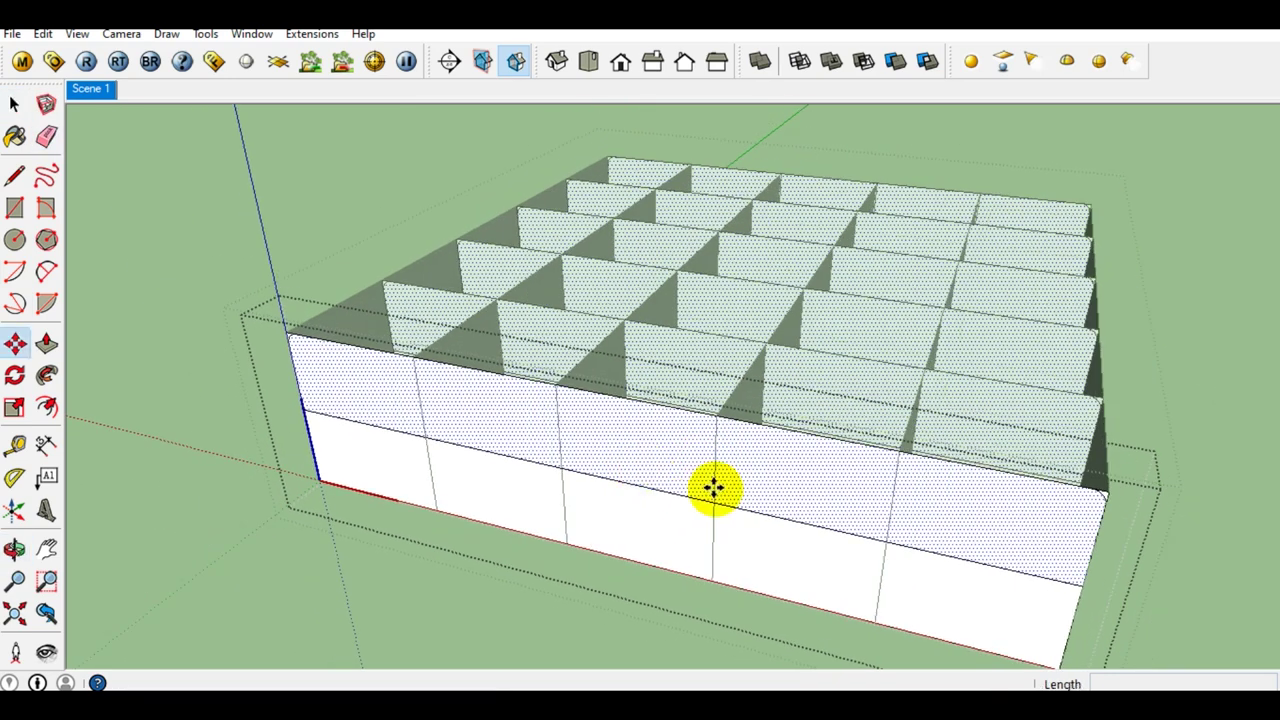
{"action": "left_click", "coordinate": [863, 495]}
{"action": "key", "text": "ctrl"}
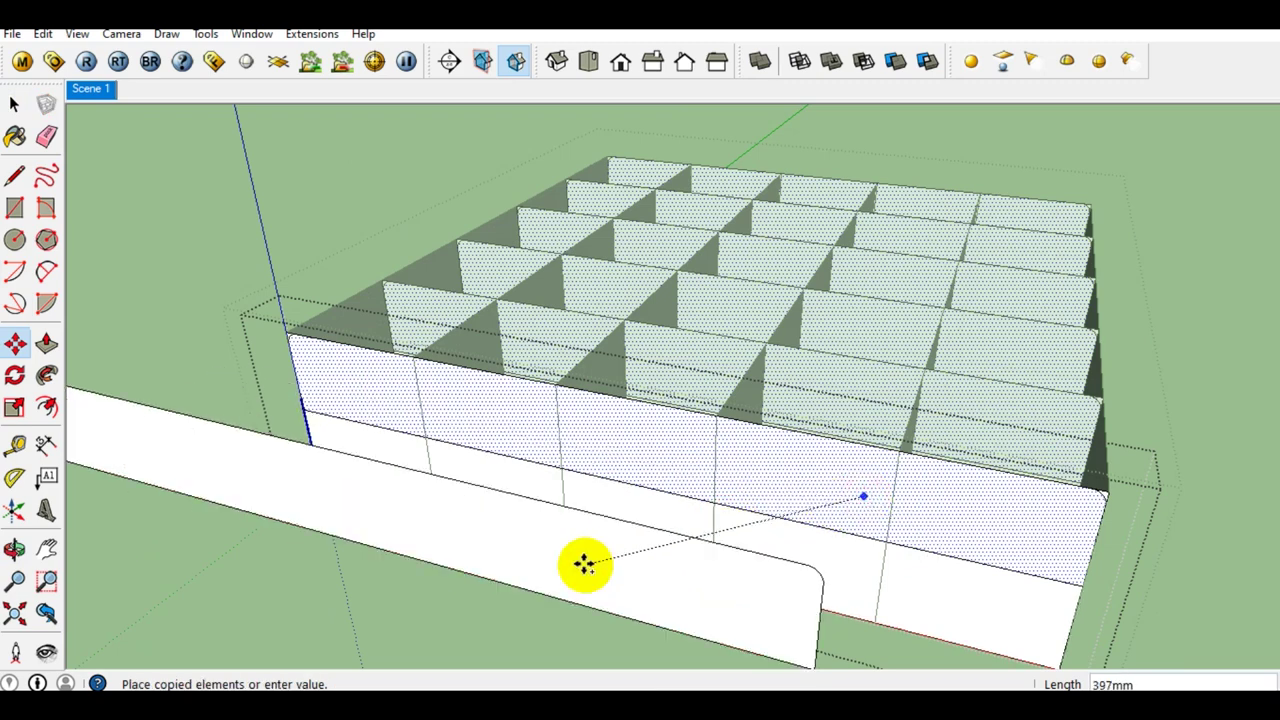
{"action": "left_click", "coordinate": [557, 569]}
{"action": "type", "text": "/6"}
{"action": "key", "text": "Return"}
{"action": "key", "text": "space"}
Step: Flip the copied panels along the blue direction and drop one into the box's lower half
{"action": "middle_click_drag", "start_coordinate": [560, 569], "coordinate": [554, 495]}
{"action": "right_click", "coordinate": [554, 495]}
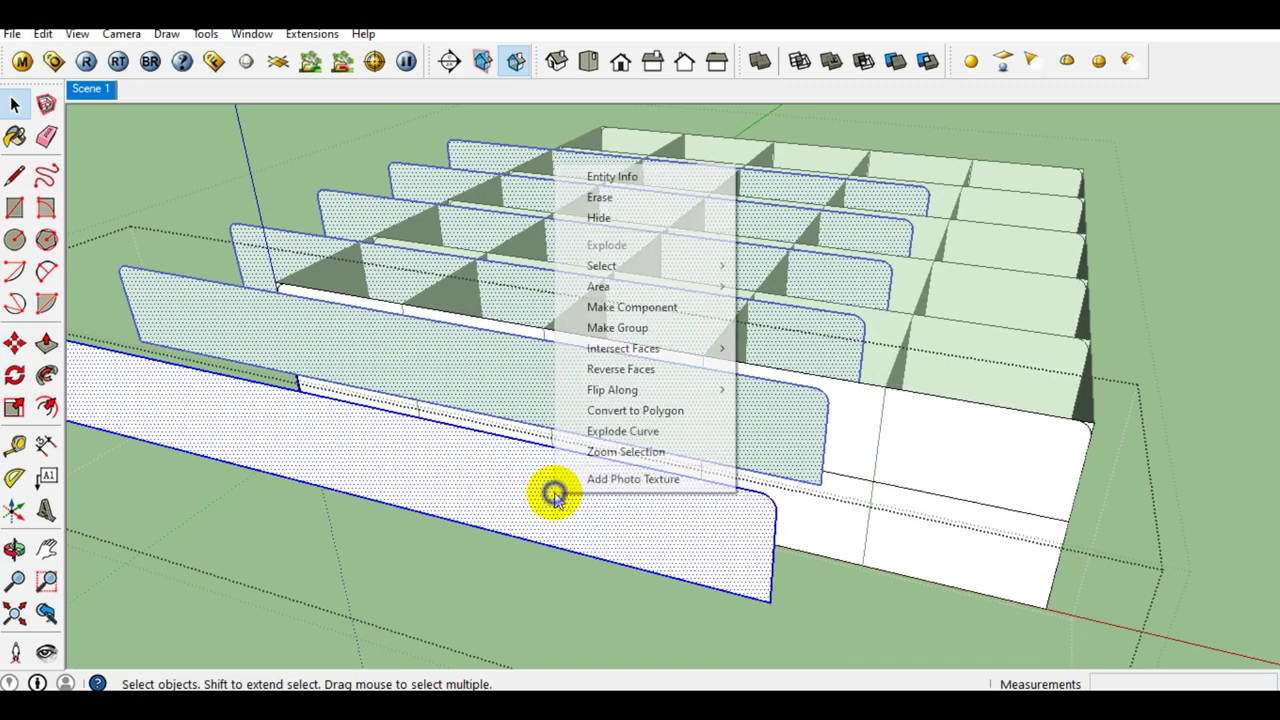
{"action": "mouse_move", "coordinate": [612, 390]}
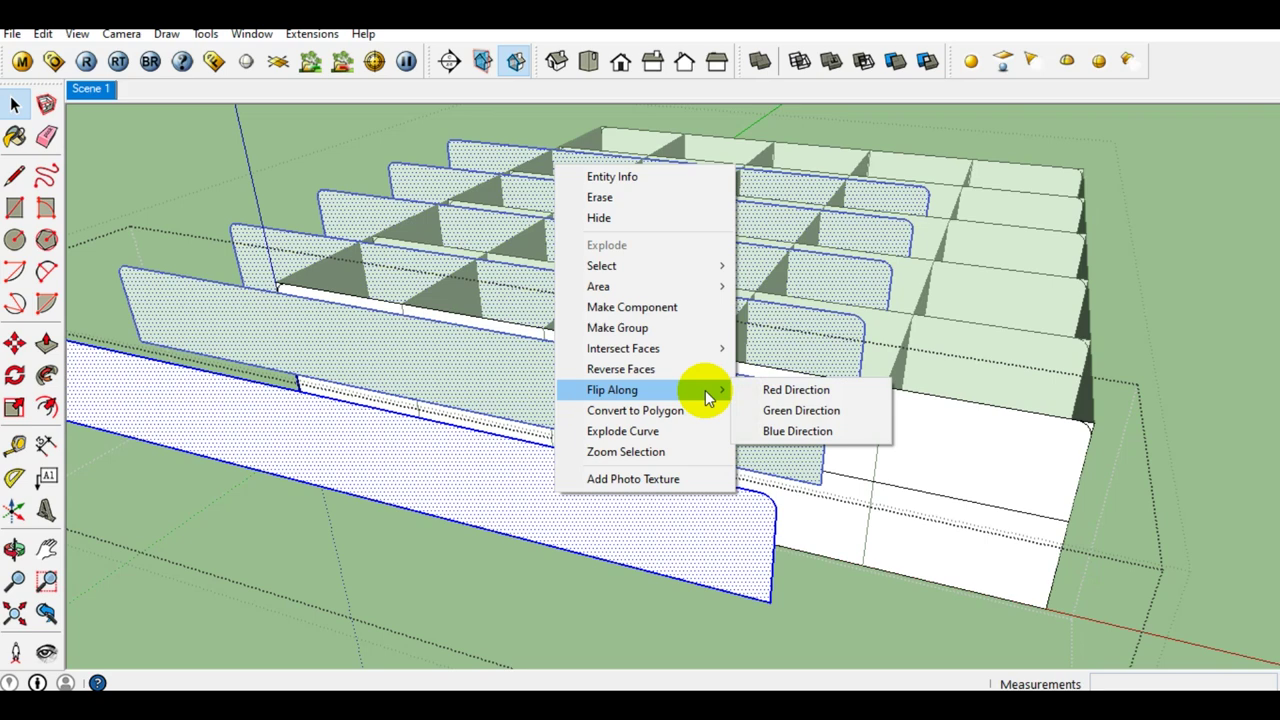
{"action": "left_click", "coordinate": [780, 431]}
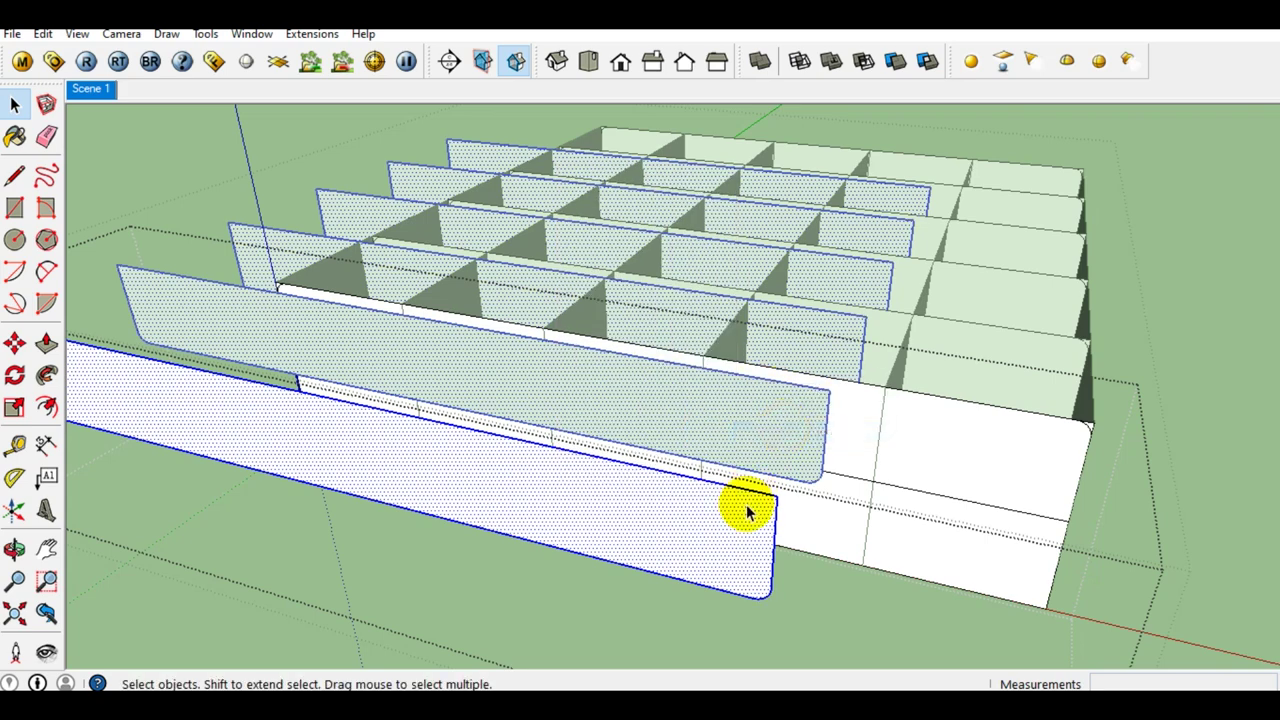
{"action": "key", "text": "m"}
{"action": "left_click", "coordinate": [778, 497]}
{"action": "middle_click_drag", "start_coordinate": [778, 497], "coordinate": [523, 506]}
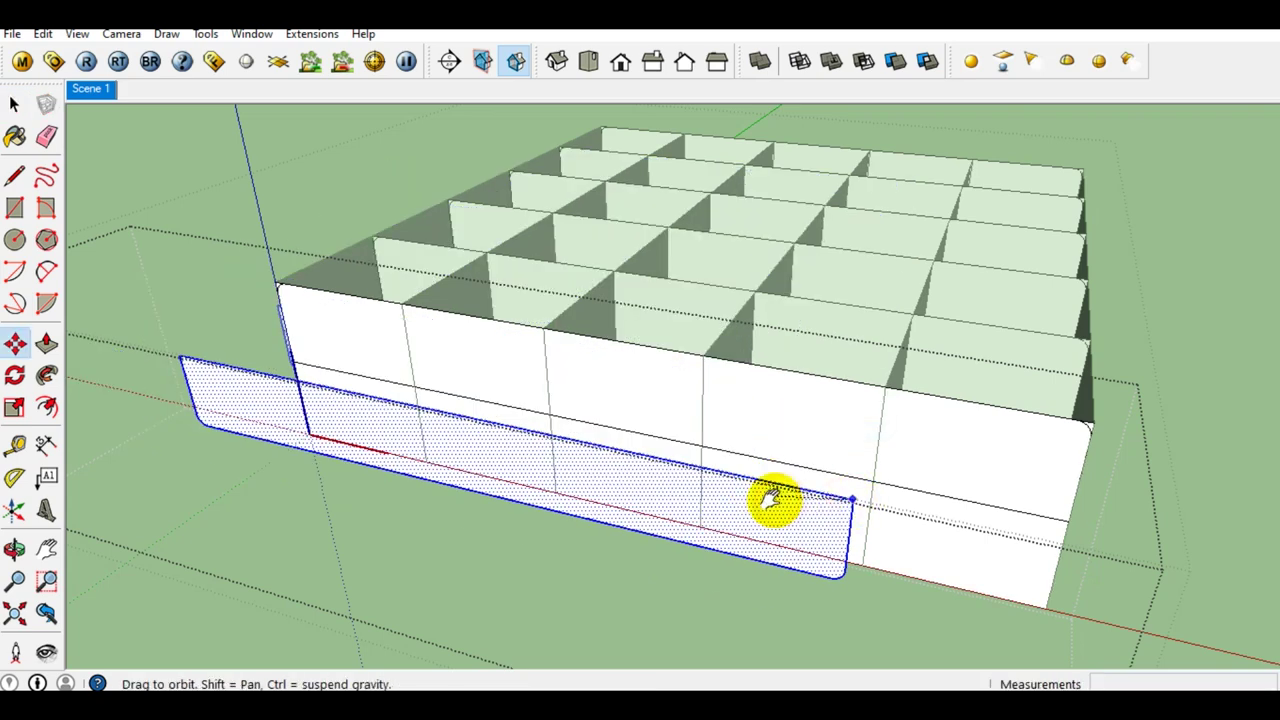
{"action": "scroll", "coordinate": [586, 517], "scroll_direction": "up", "scroll_amount": 3}
{"action": "scroll", "coordinate": [605, 520], "scroll_direction": "up", "scroll_amount": 2}
{"action": "scroll", "coordinate": [630, 520], "scroll_direction": "up", "scroll_amount": 2}
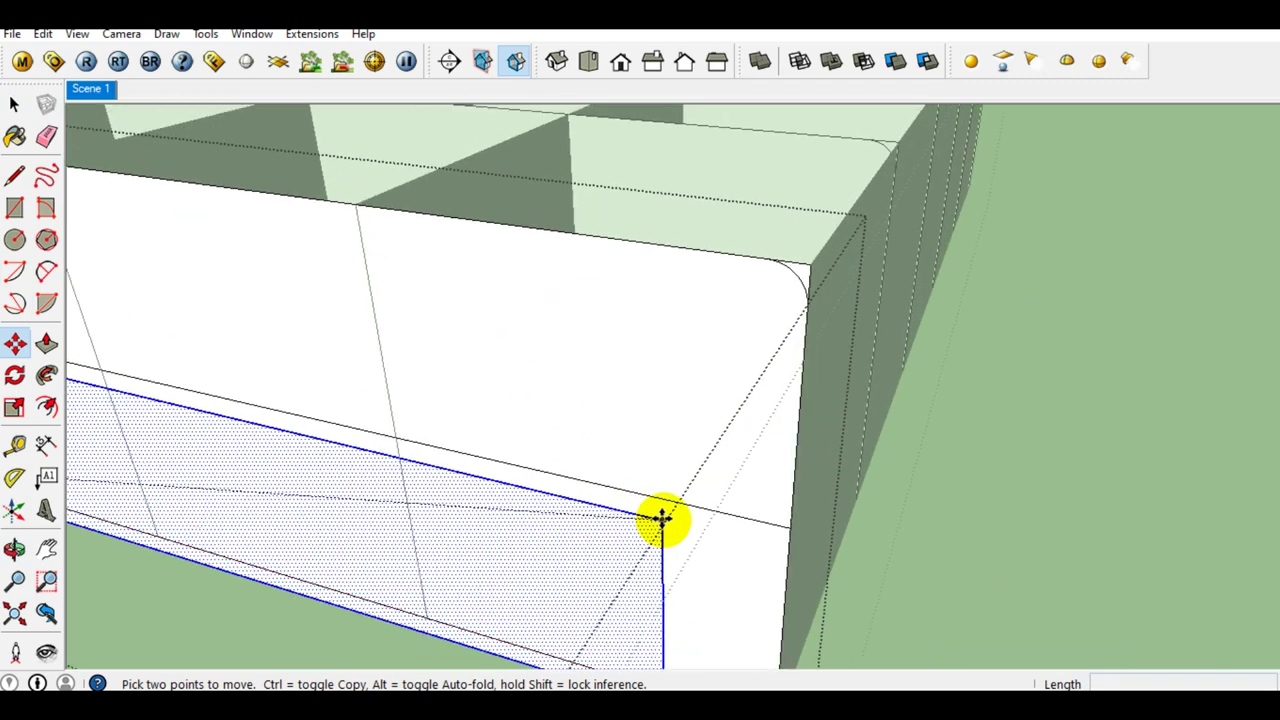
{"action": "scroll", "coordinate": [675, 520], "scroll_direction": "up", "scroll_amount": 2}
{"action": "left_click", "coordinate": [874, 549]}
{"action": "key", "text": "space"}
Step: Erase the horizontal dividing edge on the front wall, leaving one rounded-corner face
{"action": "scroll", "coordinate": [800, 491], "scroll_direction": "down", "scroll_amount": 5}
{"action": "mouse_move", "coordinate": [800, 491]}
{"action": "middle_mouse_down"}
{"action": "mouse_move", "coordinate": [590, 463]}
{"action": "mouse_move", "coordinate": [591, 451]}
{"action": "mouse_move", "coordinate": [763, 463]}
{"action": "middle_mouse_up"}
{"action": "key", "text": "e"}
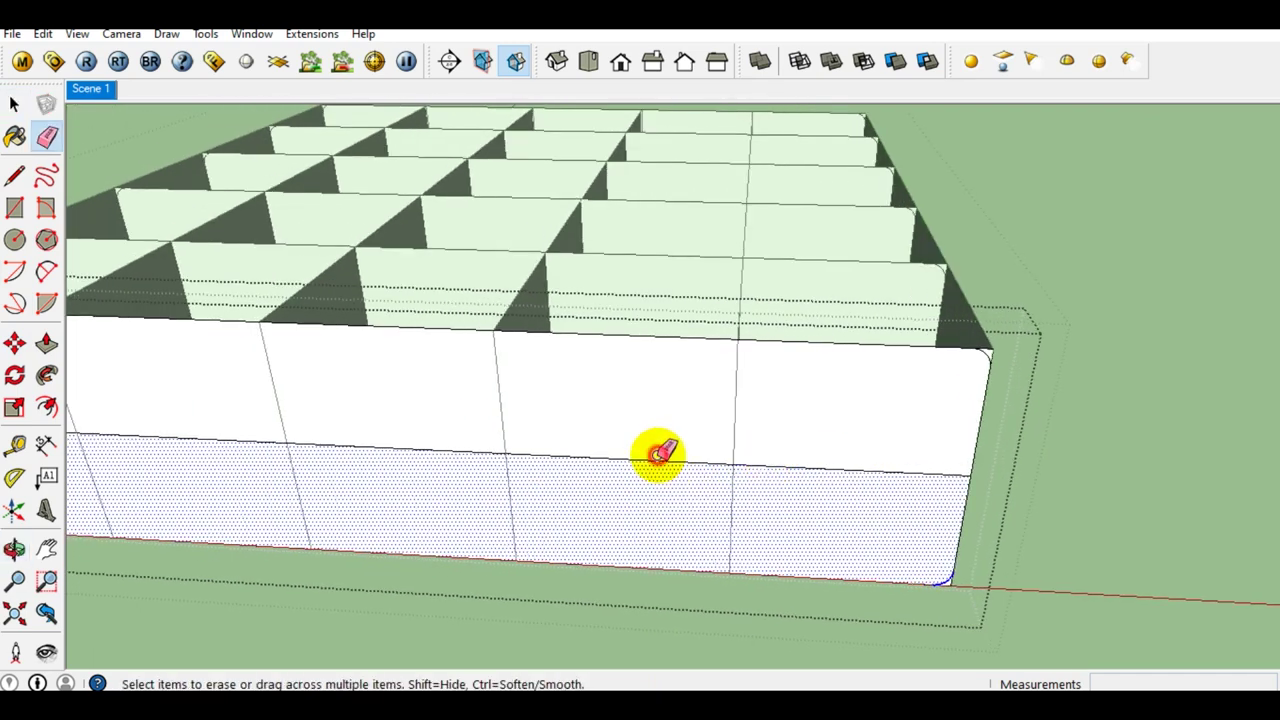
{"action": "left_click", "coordinate": [660, 455]}
{"action": "scroll", "coordinate": [968, 366], "scroll_direction": "up", "scroll_amount": 2}
{"action": "scroll", "coordinate": [964, 368], "scroll_direction": "up", "scroll_amount": 2}
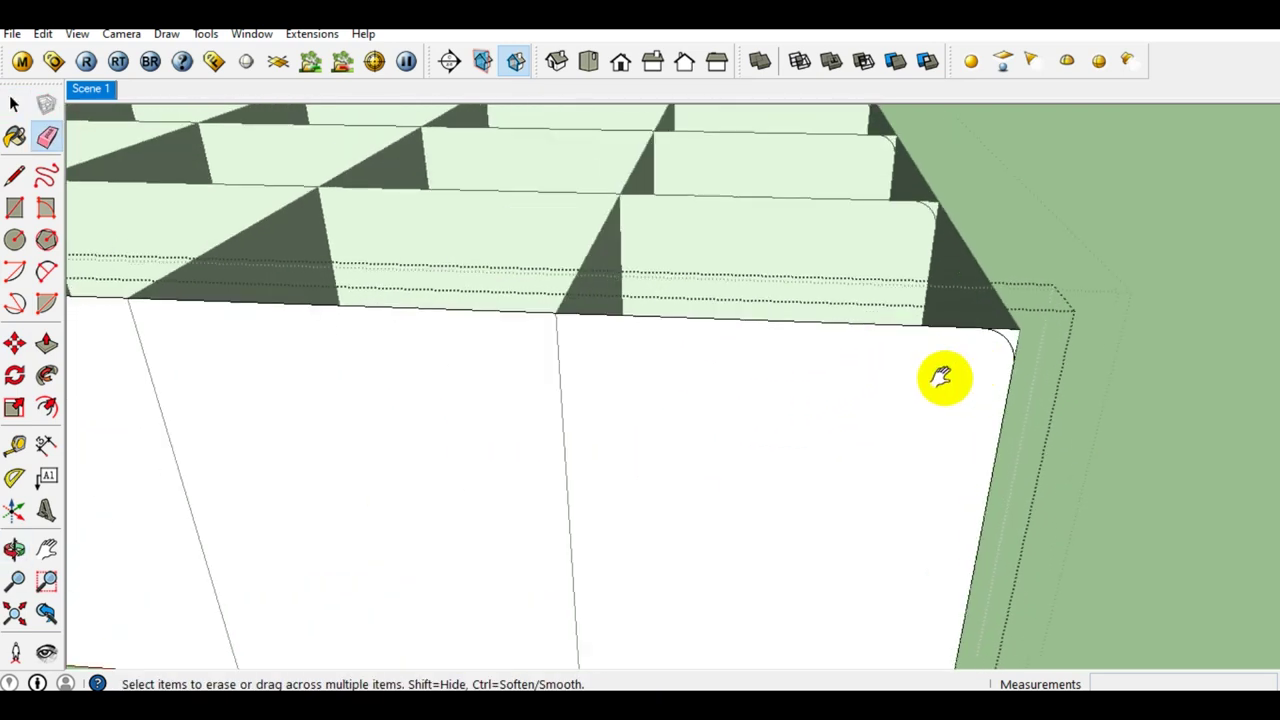
{"action": "middle_click_drag", "start_coordinate": [962, 370], "coordinate": [915, 378], "text": "shift"}
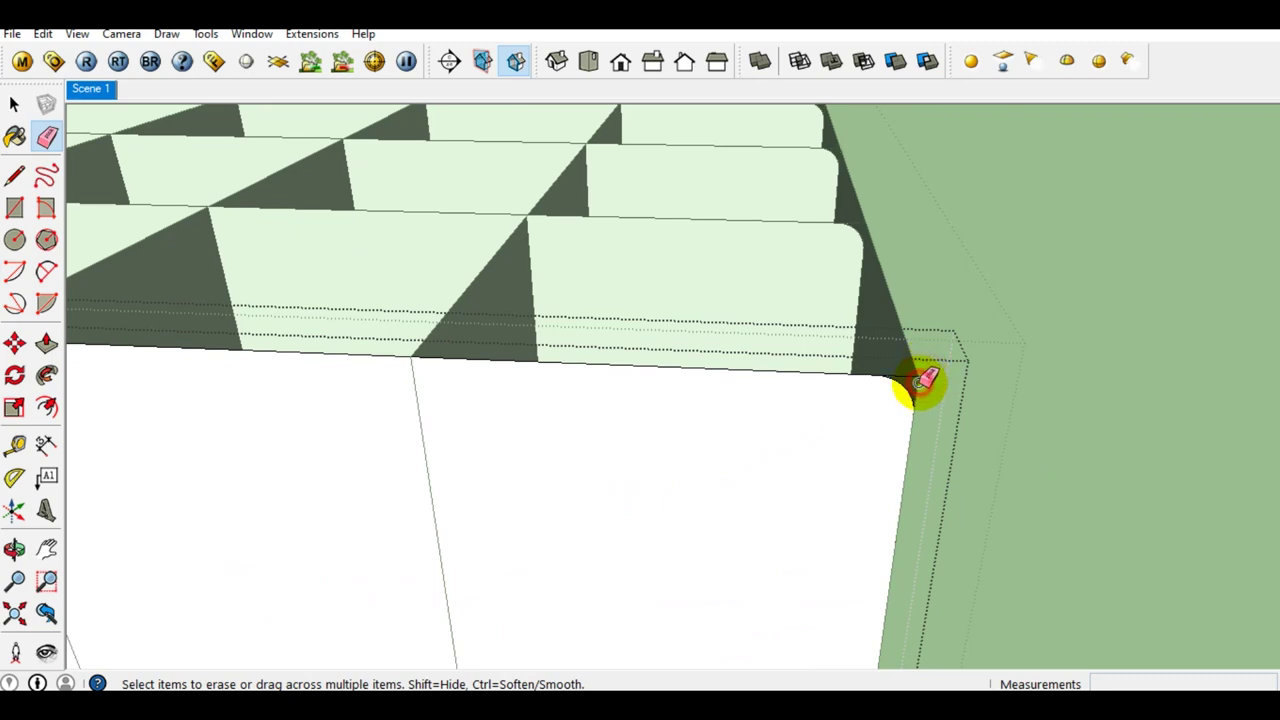
{"action": "scroll", "coordinate": [920, 376], "scroll_direction": "down", "scroll_amount": 3}
{"action": "scroll", "coordinate": [846, 543], "scroll_direction": "up", "scroll_amount": 3}
{"action": "scroll", "coordinate": [826, 491], "scroll_direction": "down", "scroll_amount": 3}
{"action": "scroll", "coordinate": [463, 303], "scroll_direction": "up", "scroll_amount": 3}
{"action": "scroll", "coordinate": [452, 305], "scroll_direction": "up", "scroll_amount": 1}
{"action": "scroll", "coordinate": [455, 305], "scroll_direction": "down", "scroll_amount": 3}
{"action": "scroll", "coordinate": [606, 480], "scroll_direction": "up", "scroll_amount": 3}
{"action": "key", "text": "space"}
{"action": "mouse_move", "coordinate": [537, 534]}
{"action": "middle_mouse_down"}
{"action": "mouse_move", "coordinate": [672, 476]}
{"action": "mouse_move", "coordinate": [642, 481]}
{"action": "middle_mouse_up"}
{"action": "scroll", "coordinate": [640, 481], "scroll_direction": "up", "scroll_amount": 3}
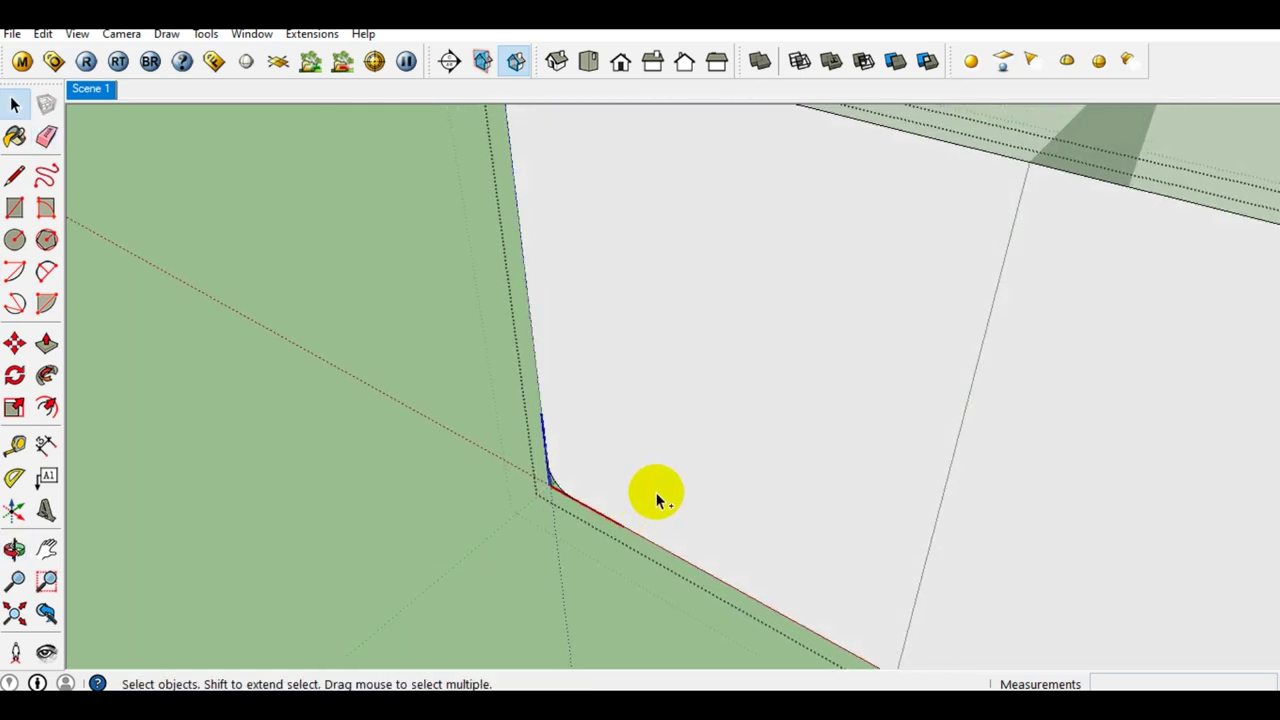
Step: Paste the circular bar profile and move it onto the wall near the corner edge
{"action": "key", "text": "ctrl+v"}
{"action": "left_click", "coordinate": [604, 580]}
{"action": "scroll", "coordinate": [604, 575], "scroll_direction": "up", "scroll_amount": 2}
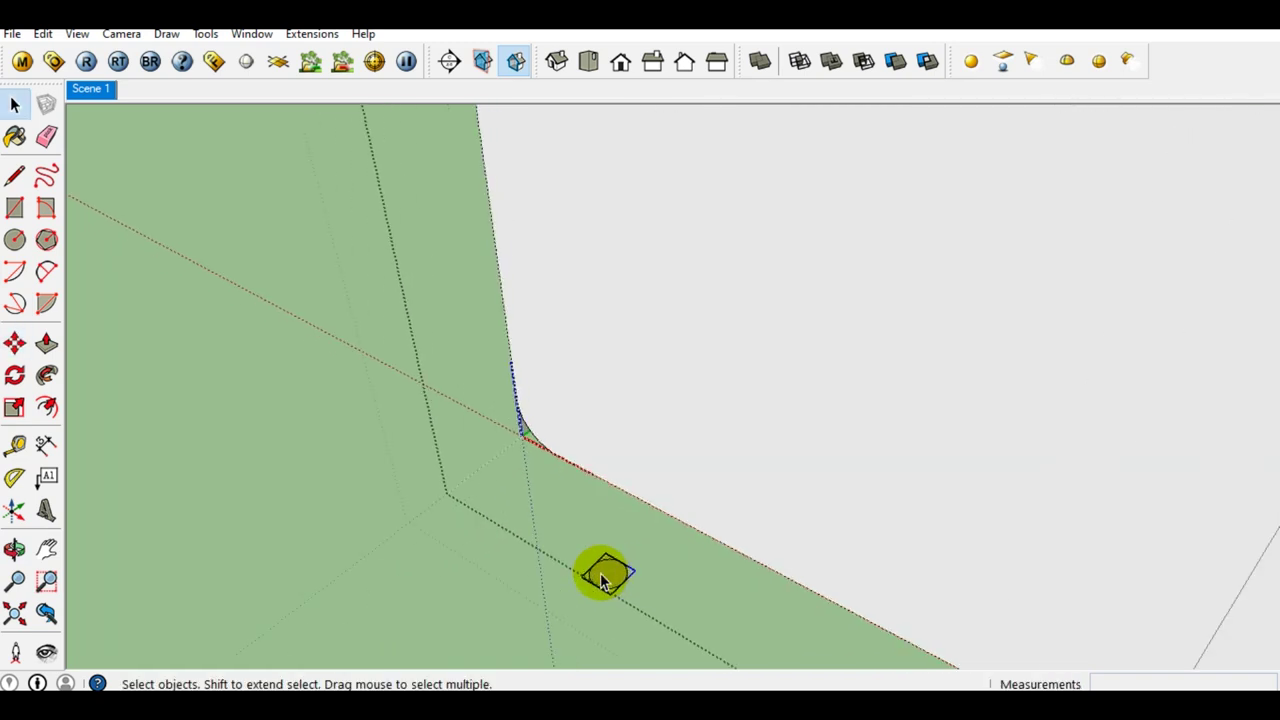
{"action": "scroll", "coordinate": [600, 571], "scroll_direction": "up", "scroll_amount": 2}
{"action": "scroll", "coordinate": [610, 571], "scroll_direction": "up", "scroll_amount": 1}
{"action": "key", "text": "m"}
{"action": "scroll", "coordinate": [622, 575], "scroll_direction": "up", "scroll_amount": 2}
{"action": "scroll", "coordinate": [622, 575], "scroll_direction": "up", "scroll_amount": 2}
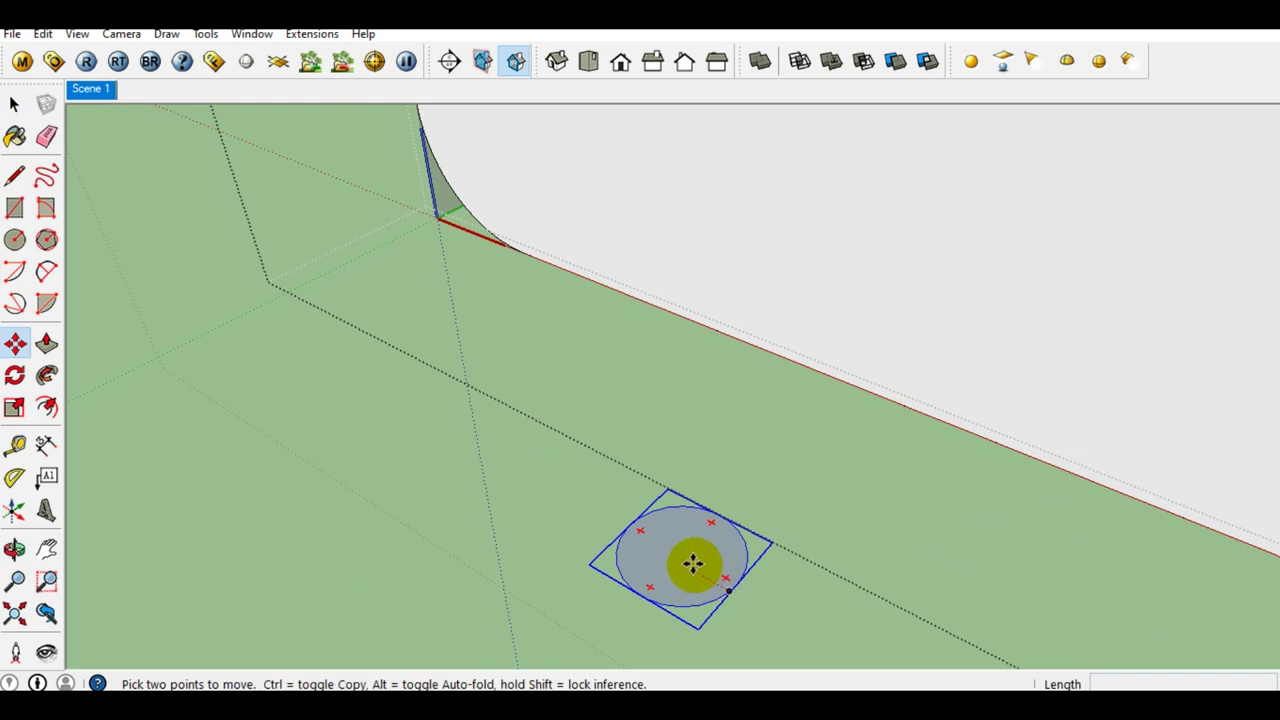
{"action": "scroll", "coordinate": [703, 565], "scroll_direction": "down", "scroll_amount": 2}
{"action": "mouse_move", "coordinate": [734, 534]}
{"action": "middle_mouse_down"}
{"action": "mouse_move", "coordinate": [686, 357]}
{"action": "mouse_move", "coordinate": [734, 551]}
{"action": "mouse_move", "coordinate": [705, 449]}
{"action": "mouse_move", "coordinate": [791, 531]}
{"action": "middle_mouse_up"}
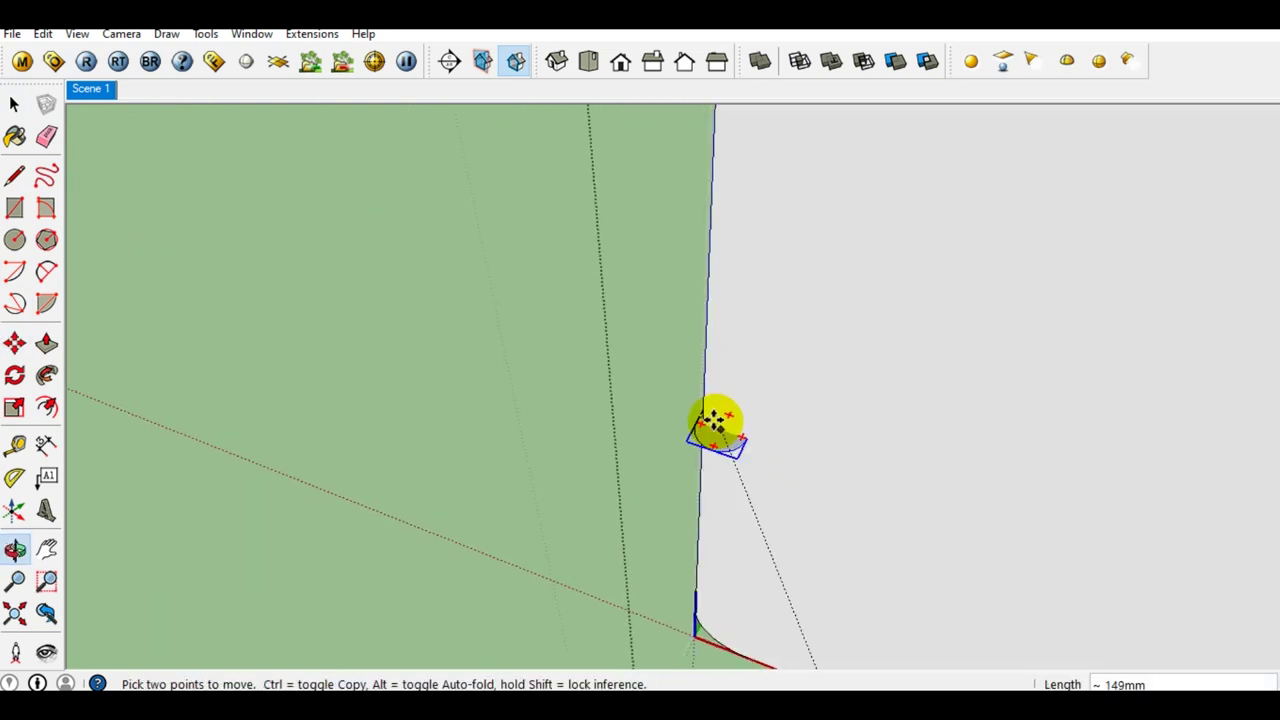
{"action": "left_click", "coordinate": [860, 471]}
{"action": "type", "text": "8"}
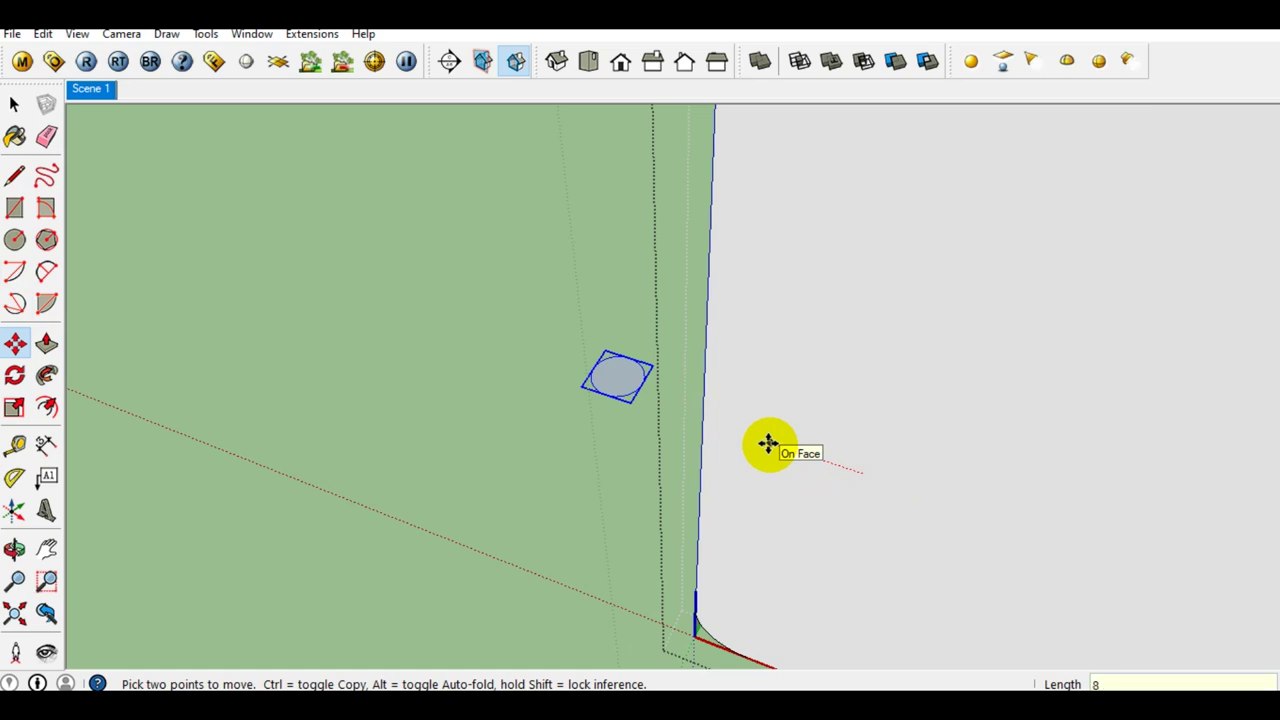
{"action": "key", "text": "Return"}
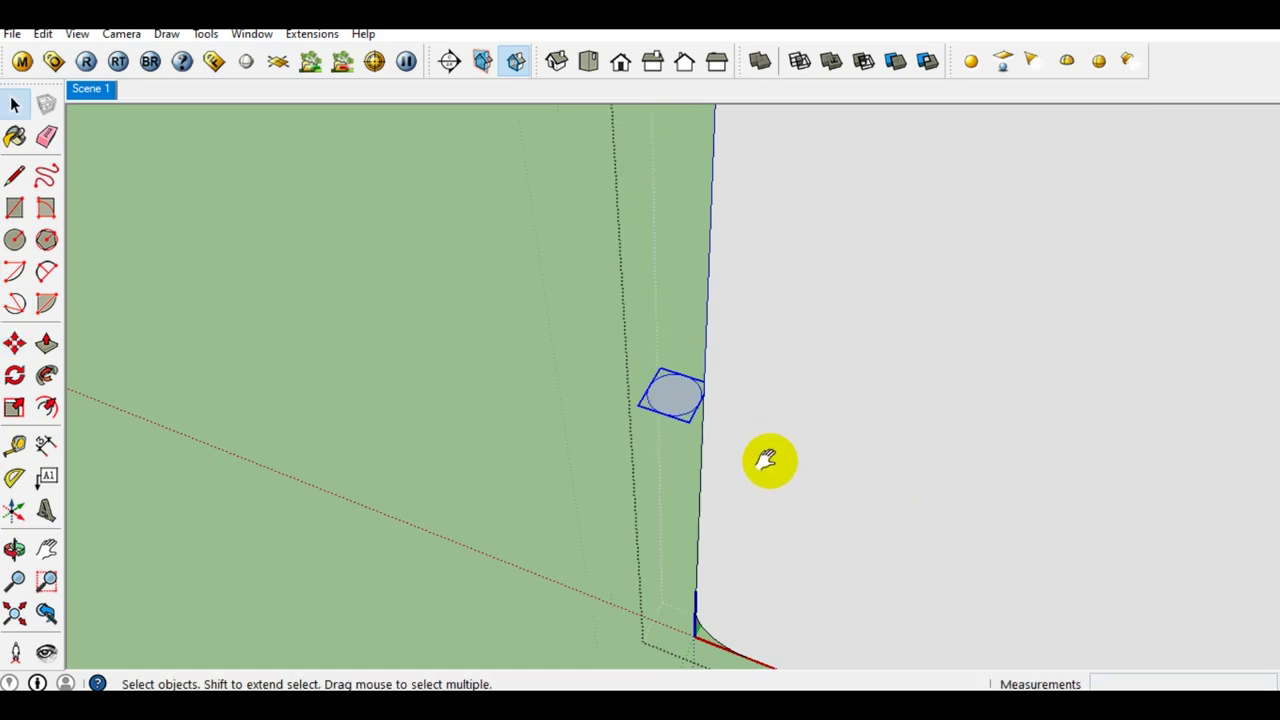
{"action": "middle_click_drag", "start_coordinate": [766, 455], "coordinate": [756, 494], "text": "shift"}
Step: Explode the profile group and Follow Me the circle along the wall face's edge
{"action": "right_click", "coordinate": [636, 450]}
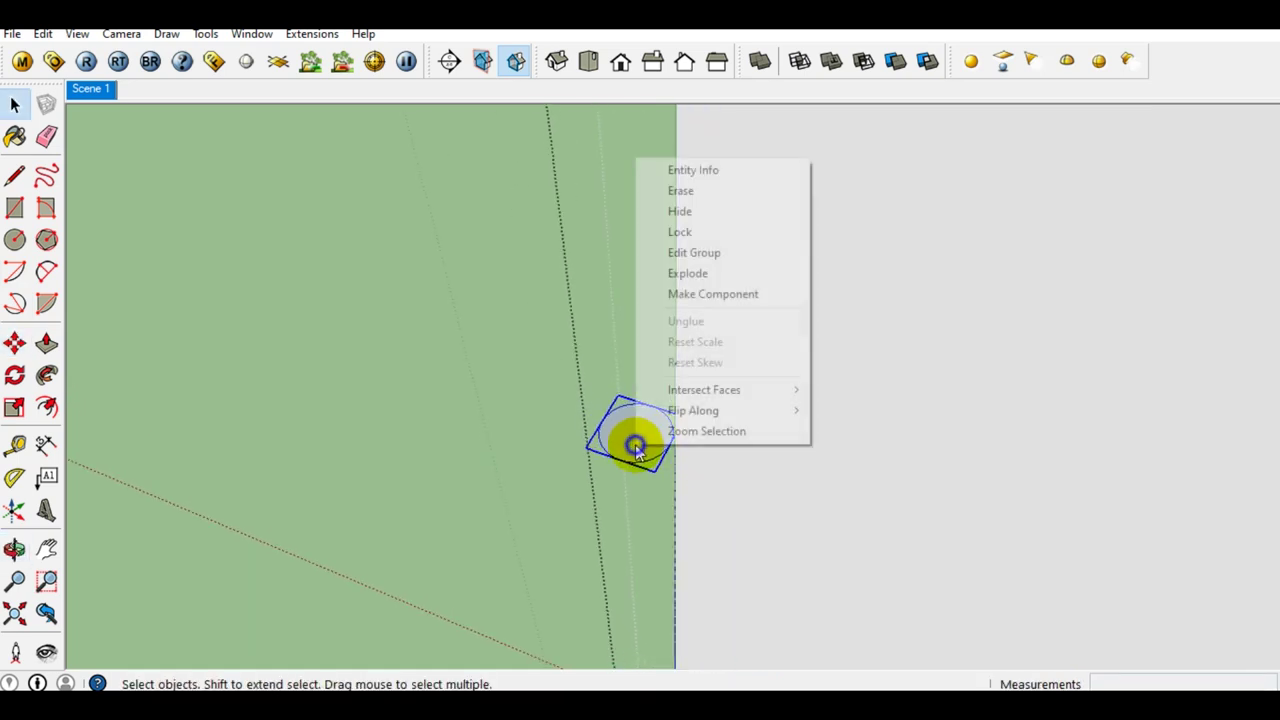
{"action": "left_click", "coordinate": [683, 274]}
{"action": "left_click", "coordinate": [772, 464]}
{"action": "mouse_move", "coordinate": [774, 463]}
{"action": "middle_mouse_down"}
{"action": "mouse_move", "coordinate": [803, 455]}
{"action": "mouse_move", "coordinate": [714, 463]}
{"action": "middle_mouse_up"}
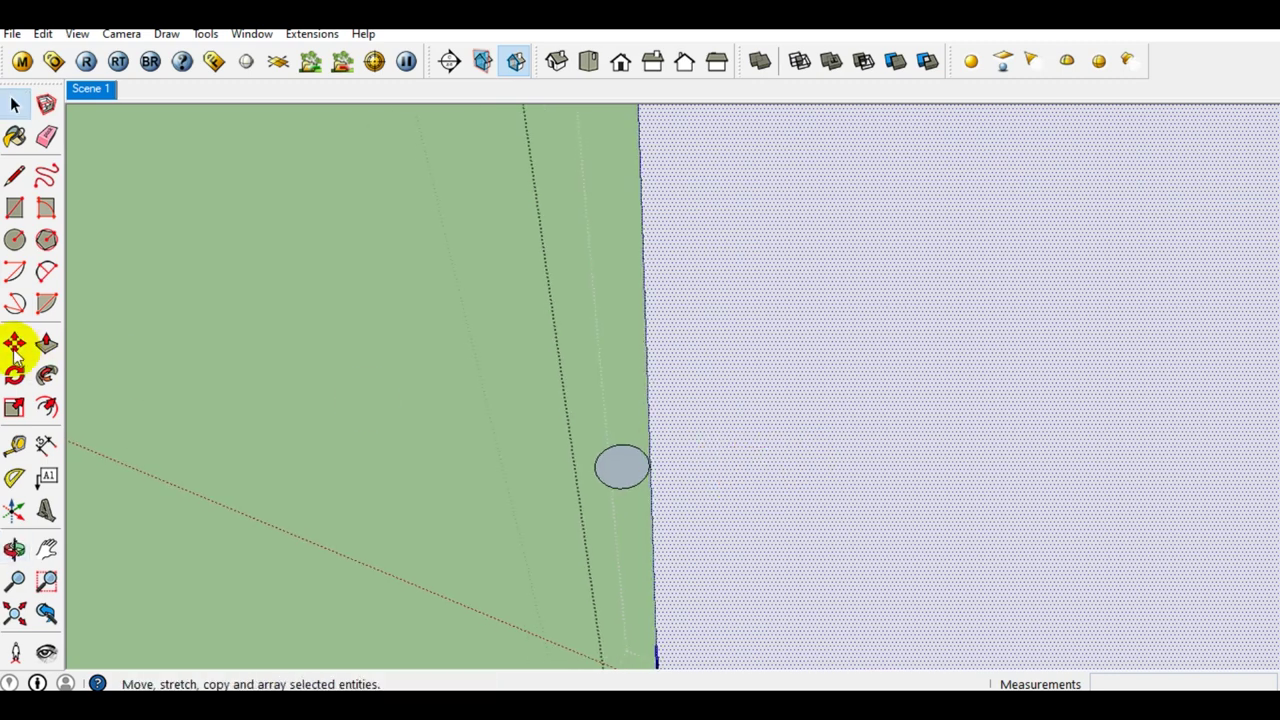
{"action": "left_click", "coordinate": [45, 377]}
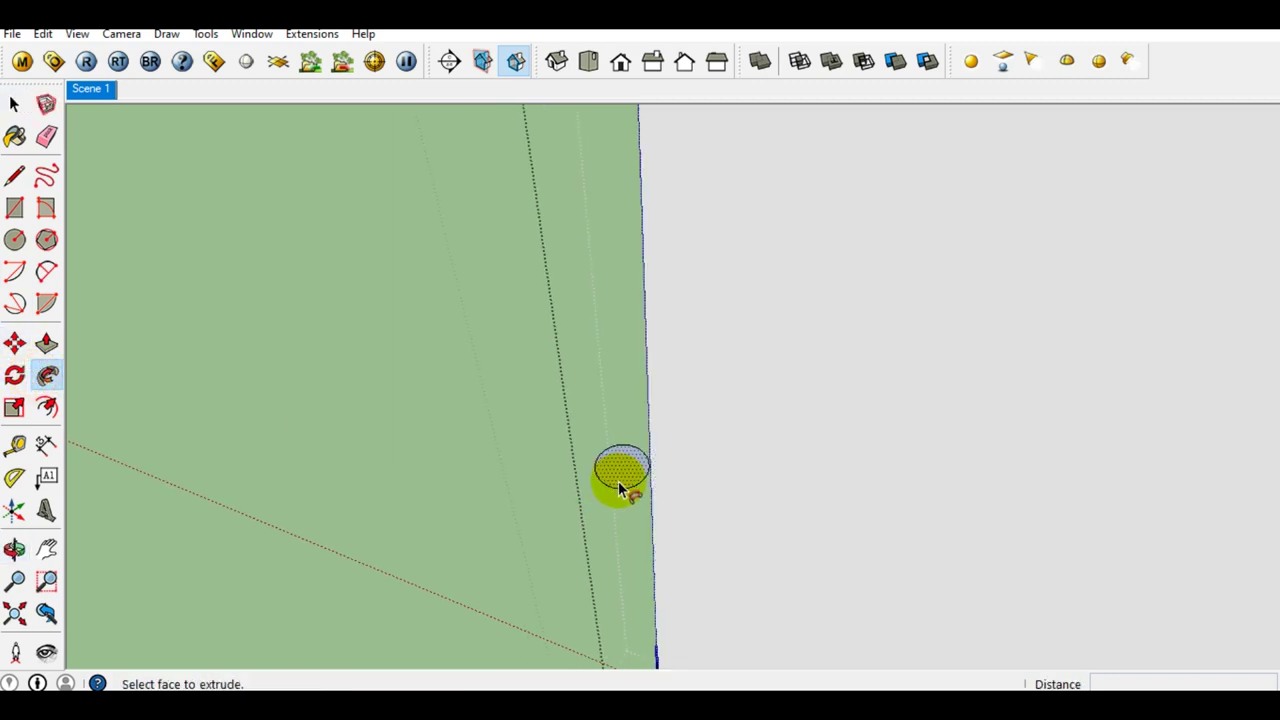
{"action": "left_click", "coordinate": [618, 481]}
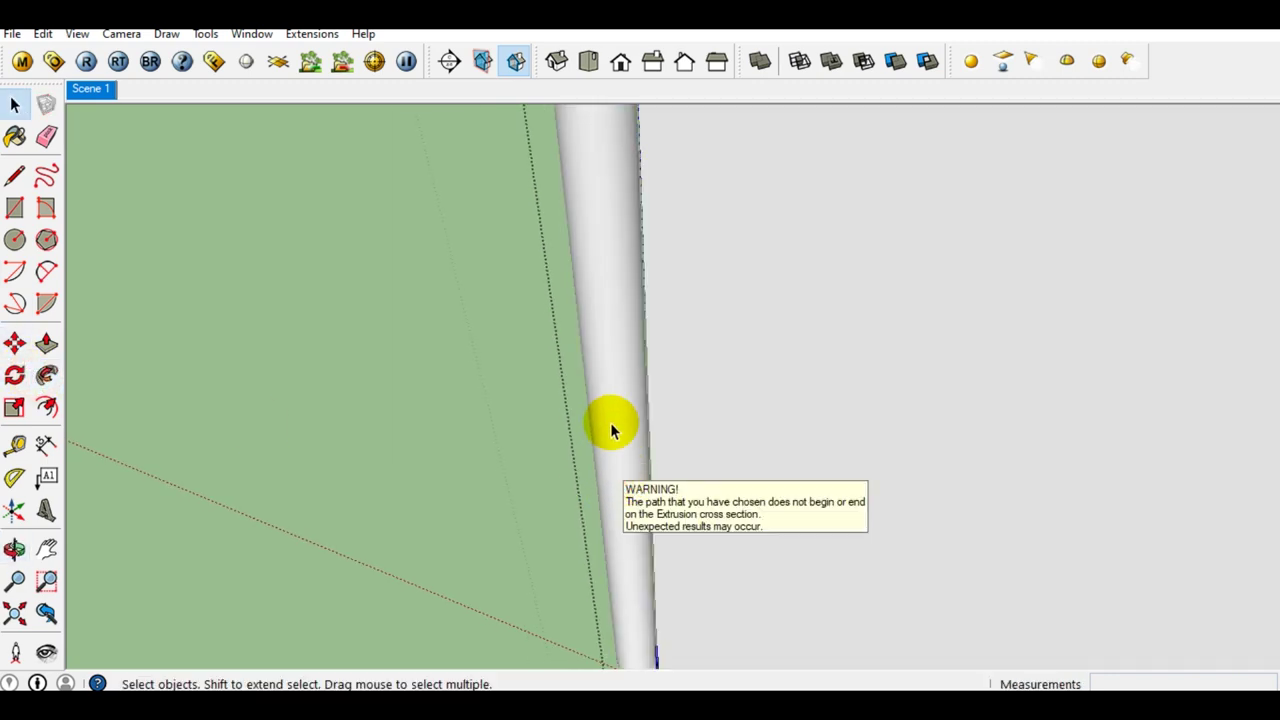
Step: Orient Faces on the new bar tube so all faces point outward
{"action": "left_click", "coordinate": [612, 430]}
{"action": "right_click", "coordinate": [612, 428]}
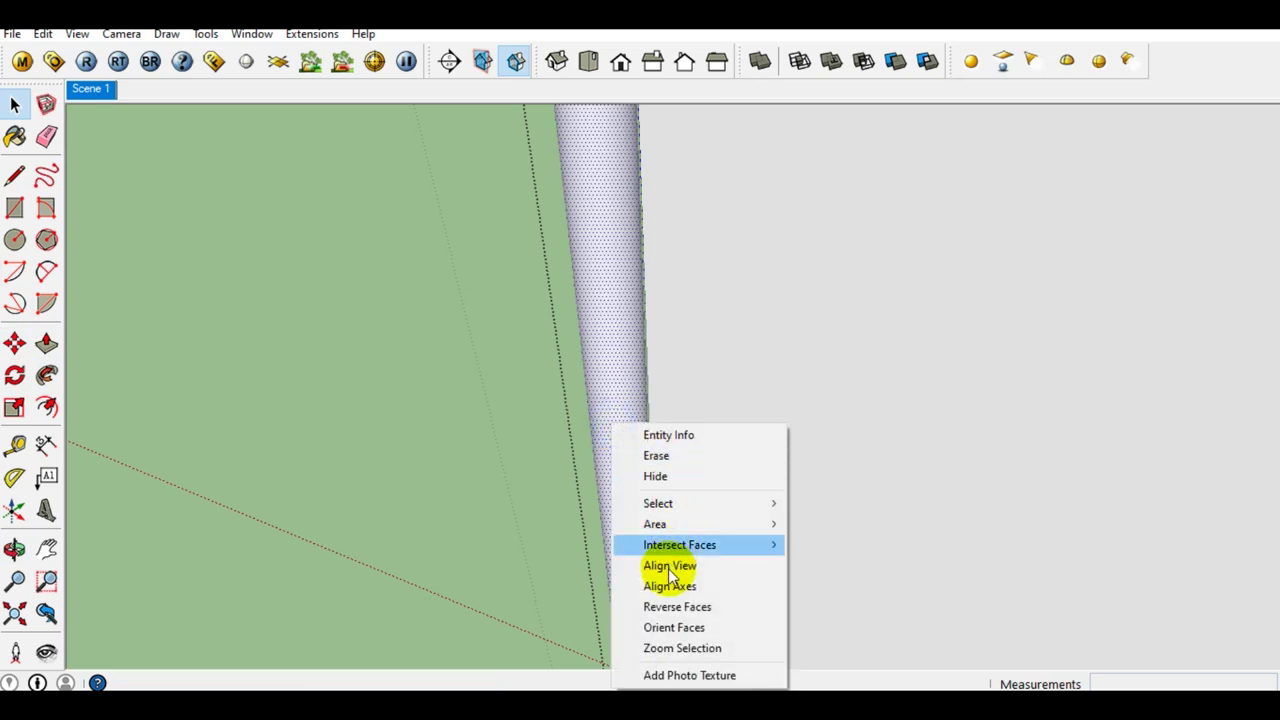
{"action": "left_click", "coordinate": [675, 627]}
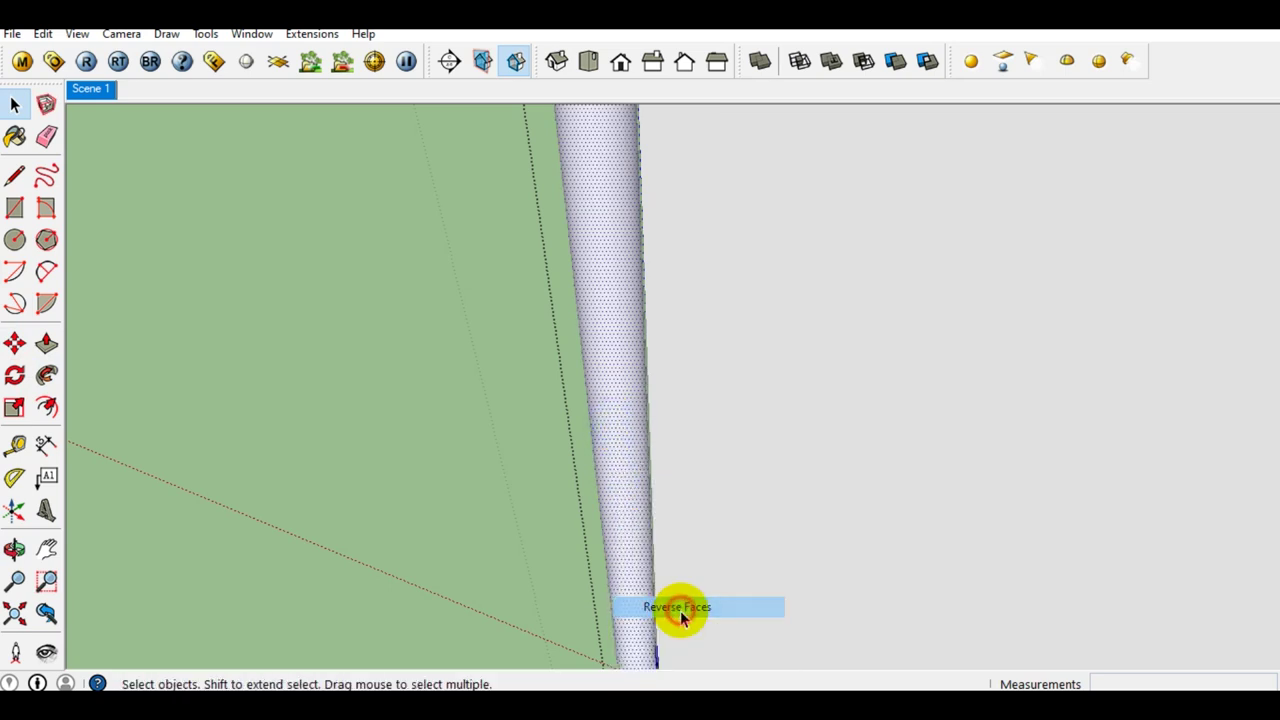
{"action": "scroll", "coordinate": [737, 500], "scroll_direction": "down", "scroll_amount": 3}
{"action": "scroll", "coordinate": [737, 500], "scroll_direction": "up", "scroll_amount": 3}
{"action": "left_click", "coordinate": [598, 428]}
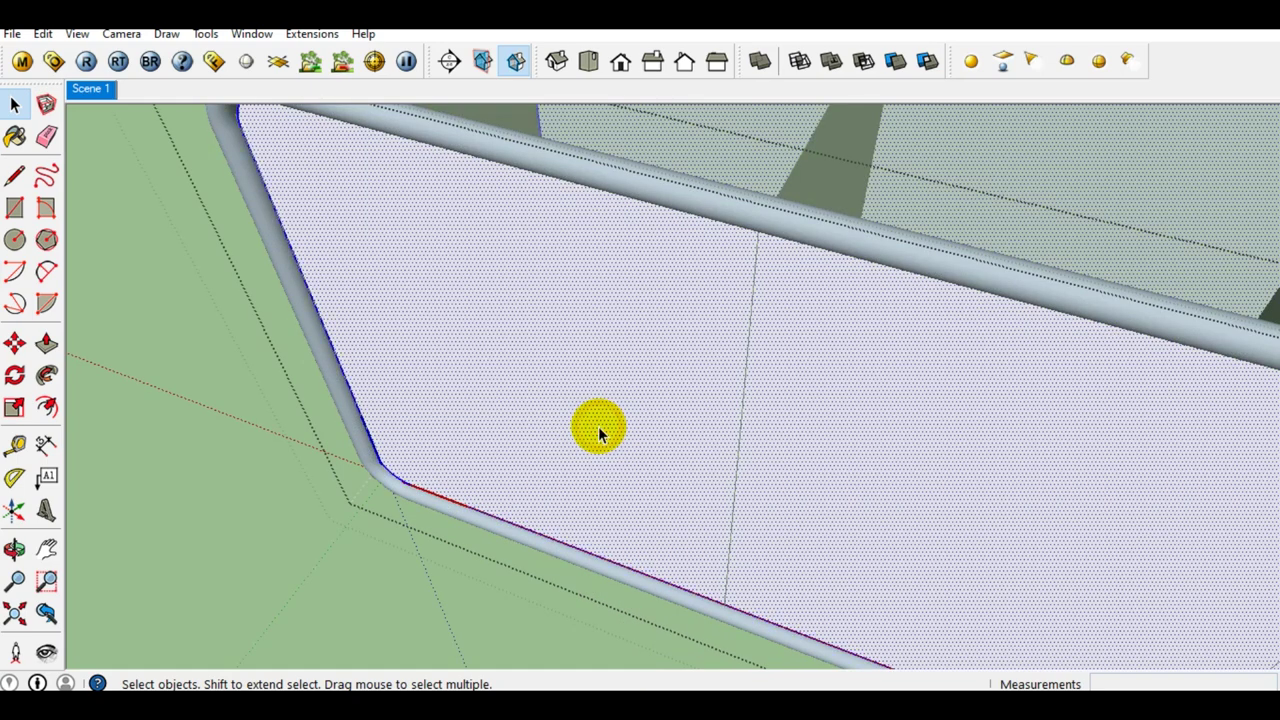
{"action": "scroll", "coordinate": [598, 426], "scroll_direction": "down", "scroll_amount": 2}
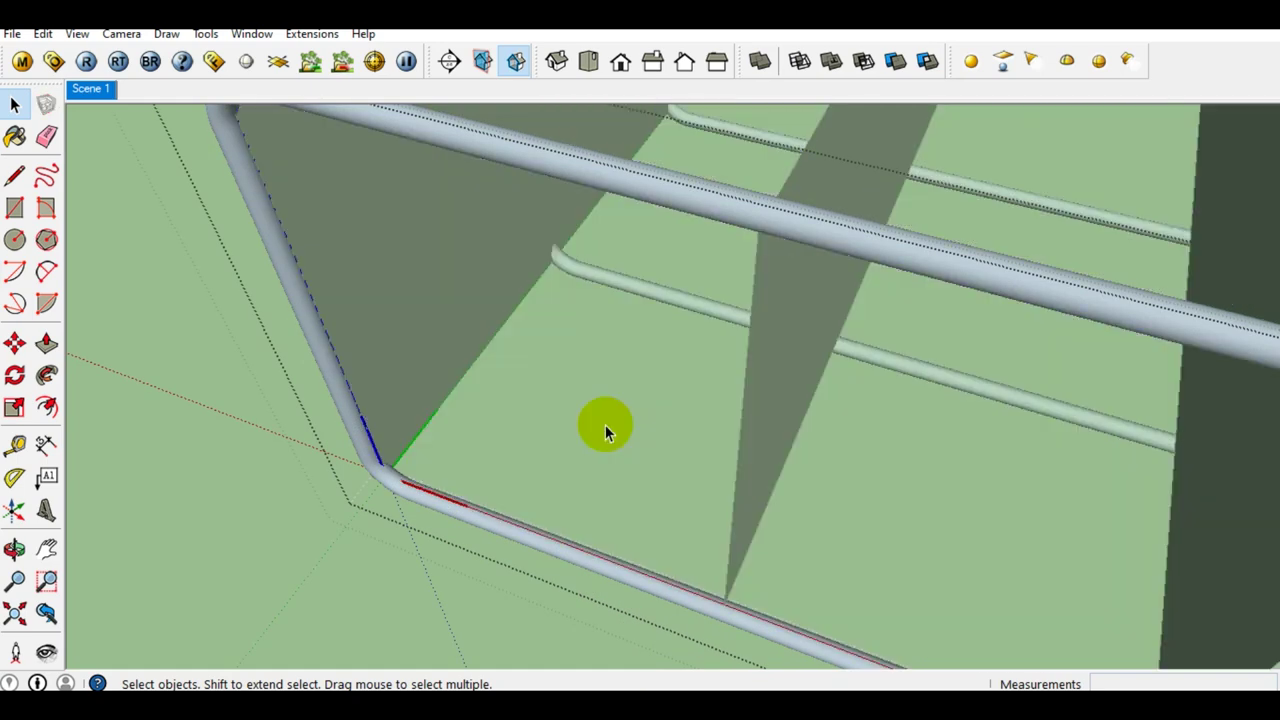
{"action": "scroll", "coordinate": [605, 424], "scroll_direction": "down", "scroll_amount": 3}
{"action": "scroll", "coordinate": [624, 429], "scroll_direction": "down", "scroll_amount": 3}
{"action": "scroll", "coordinate": [732, 481], "scroll_direction": "up", "scroll_amount": 2}
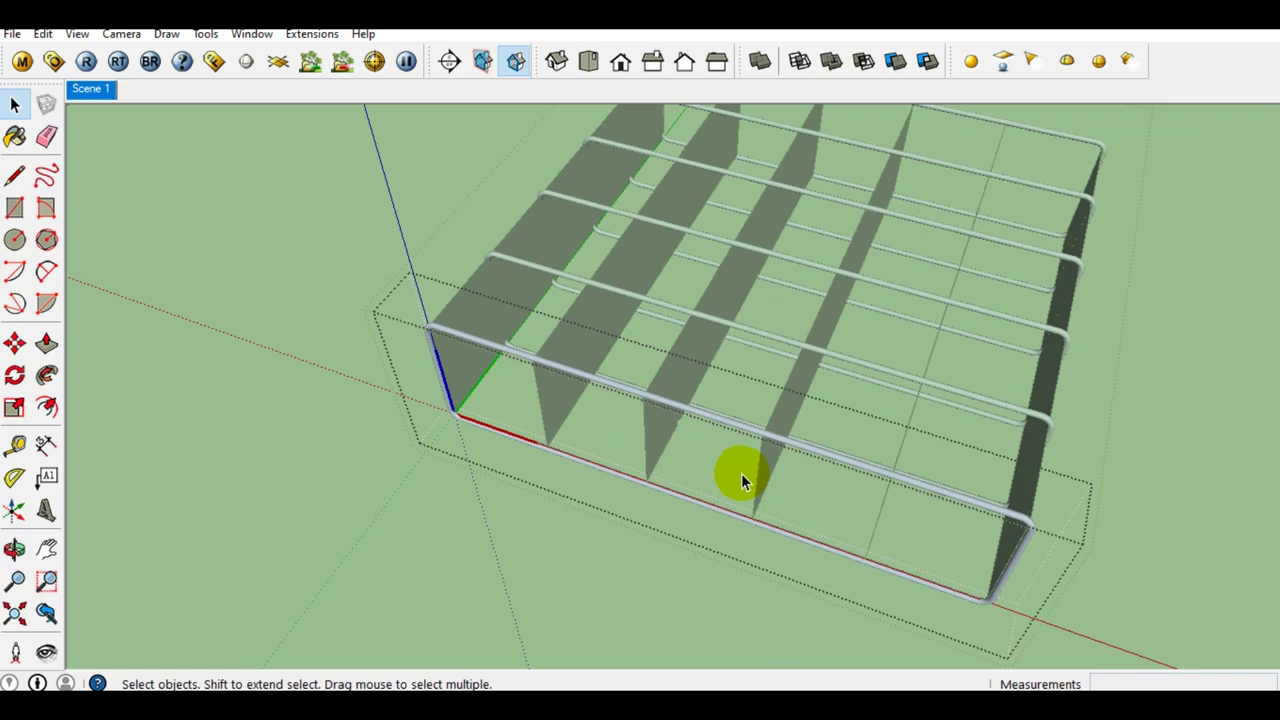
Step: Select the vertical panel with all its connected geometry at the rebar grid's corner
{"action": "mouse_move", "coordinate": [778, 481]}
{"action": "middle_mouse_down"}
{"action": "mouse_move", "coordinate": [813, 496]}
{"action": "mouse_move", "coordinate": [677, 463]}
{"action": "middle_mouse_up"}
{"action": "scroll", "coordinate": [672, 479], "scroll_direction": "up", "scroll_amount": 2}
{"action": "scroll", "coordinate": [700, 460], "scroll_direction": "down", "scroll_amount": 1}
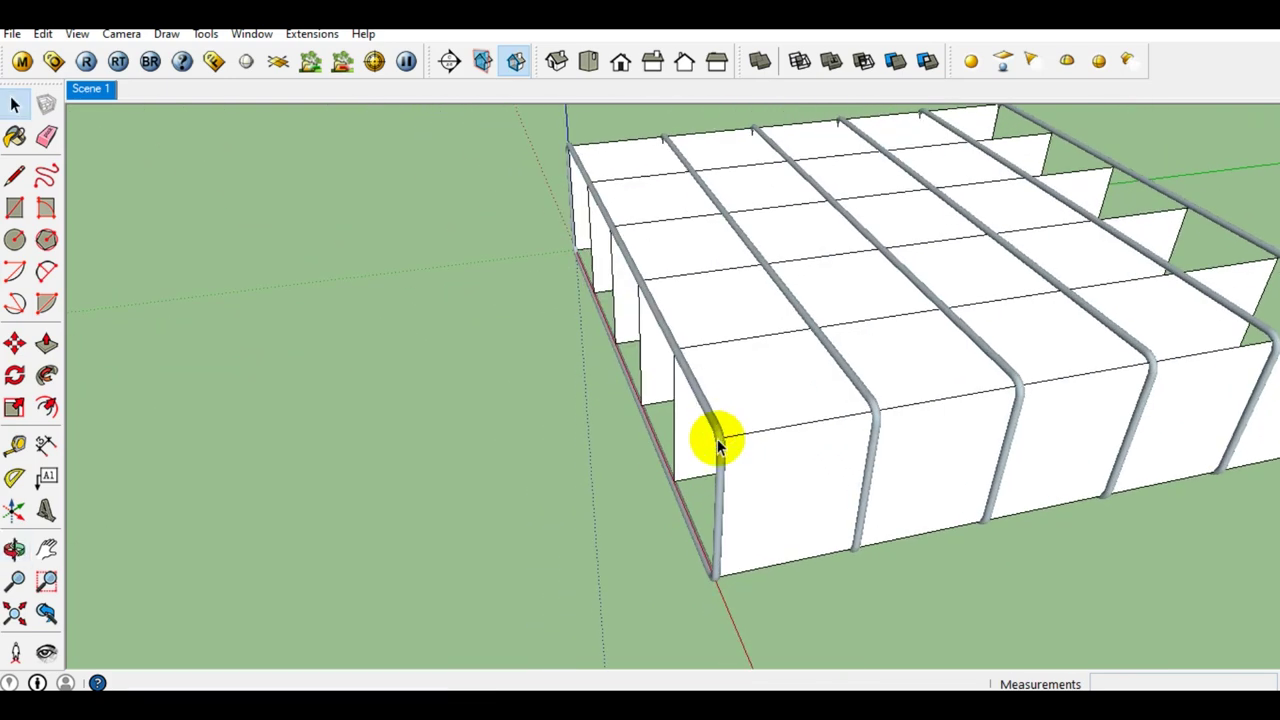
{"action": "scroll", "coordinate": [766, 492], "scroll_direction": "up", "scroll_amount": 2}
{"action": "triple_click", "coordinate": [768, 490]}
{"action": "scroll", "coordinate": [760, 494], "scroll_direction": "up", "scroll_amount": 1}
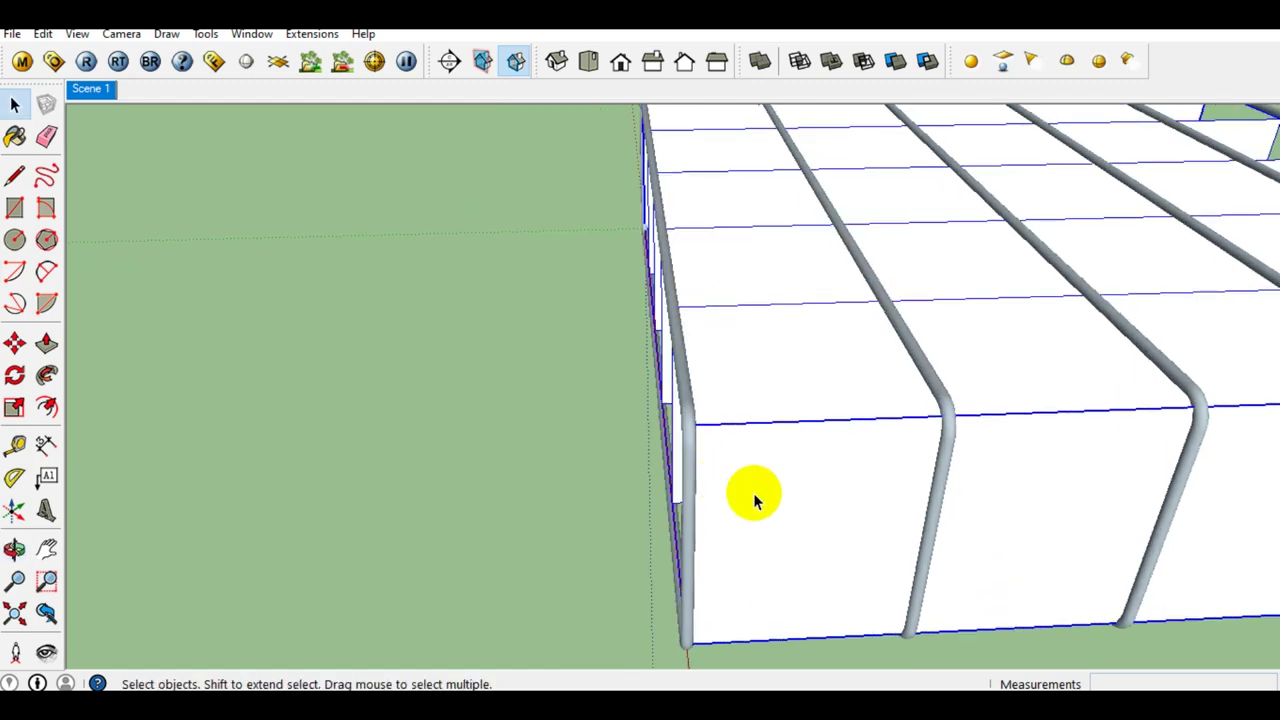
{"action": "scroll", "coordinate": [753, 497], "scroll_direction": "down", "scroll_amount": 1}
{"action": "middle_click_drag", "start_coordinate": [751, 494], "coordinate": [634, 466]}
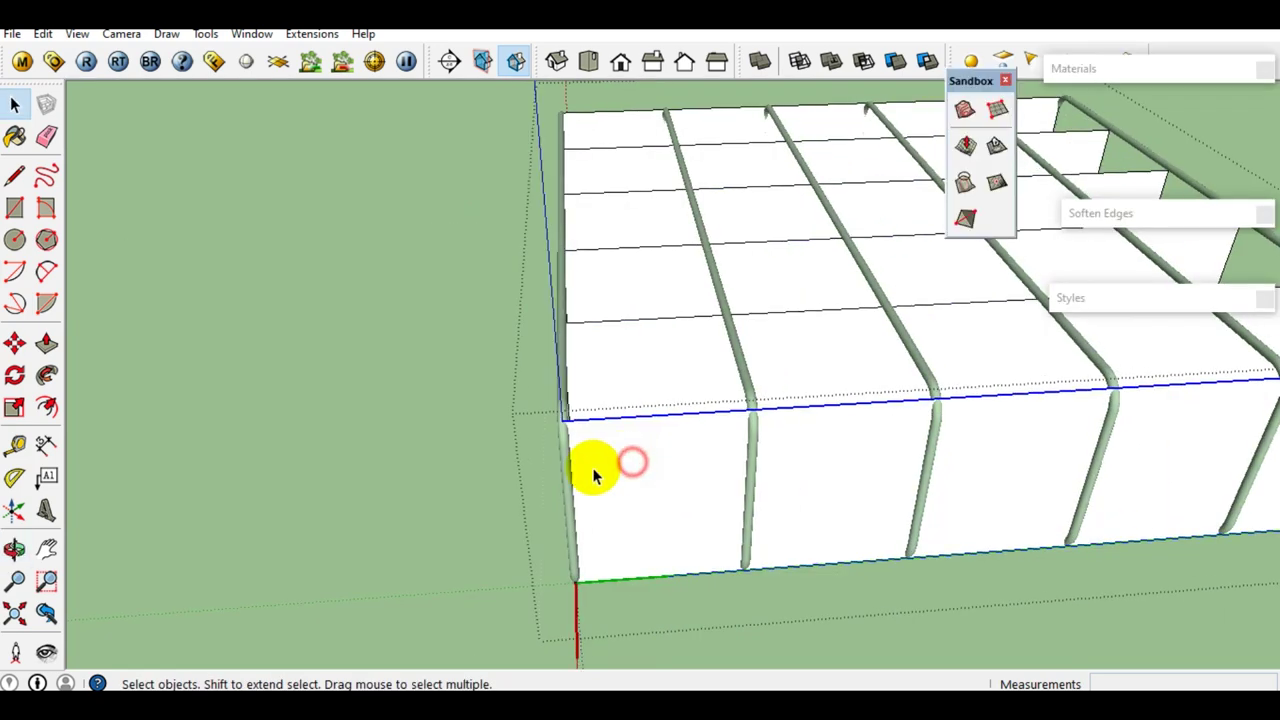
{"action": "scroll", "coordinate": [560, 420], "scroll_direction": "up", "scroll_amount": 2}
{"action": "middle_click_drag", "start_coordinate": [556, 411], "coordinate": [522, 416]}
{"action": "scroll", "coordinate": [568, 400], "scroll_direction": "up", "scroll_amount": 1}
{"action": "scroll", "coordinate": [568, 400], "scroll_direction": "up", "scroll_amount": 1}
{"action": "scroll", "coordinate": [568, 400], "scroll_direction": "down", "scroll_amount": 1}
{"action": "mouse_move", "coordinate": [597, 420]}
{"action": "middle_mouse_down"}
{"action": "mouse_move", "coordinate": [517, 515]}
{"action": "mouse_move", "coordinate": [626, 451]}
{"action": "mouse_move", "coordinate": [631, 466]}
{"action": "mouse_move", "coordinate": [603, 494]}
{"action": "middle_mouse_up"}
Step: Copy the panel and place it just in front of the swept rebar
{"action": "key", "text": "m"}
{"action": "left_click", "coordinate": [675, 472]}
{"action": "key", "text": "ctrl"}
{"action": "left_click", "coordinate": [549, 550]}
{"action": "key", "text": "space"}
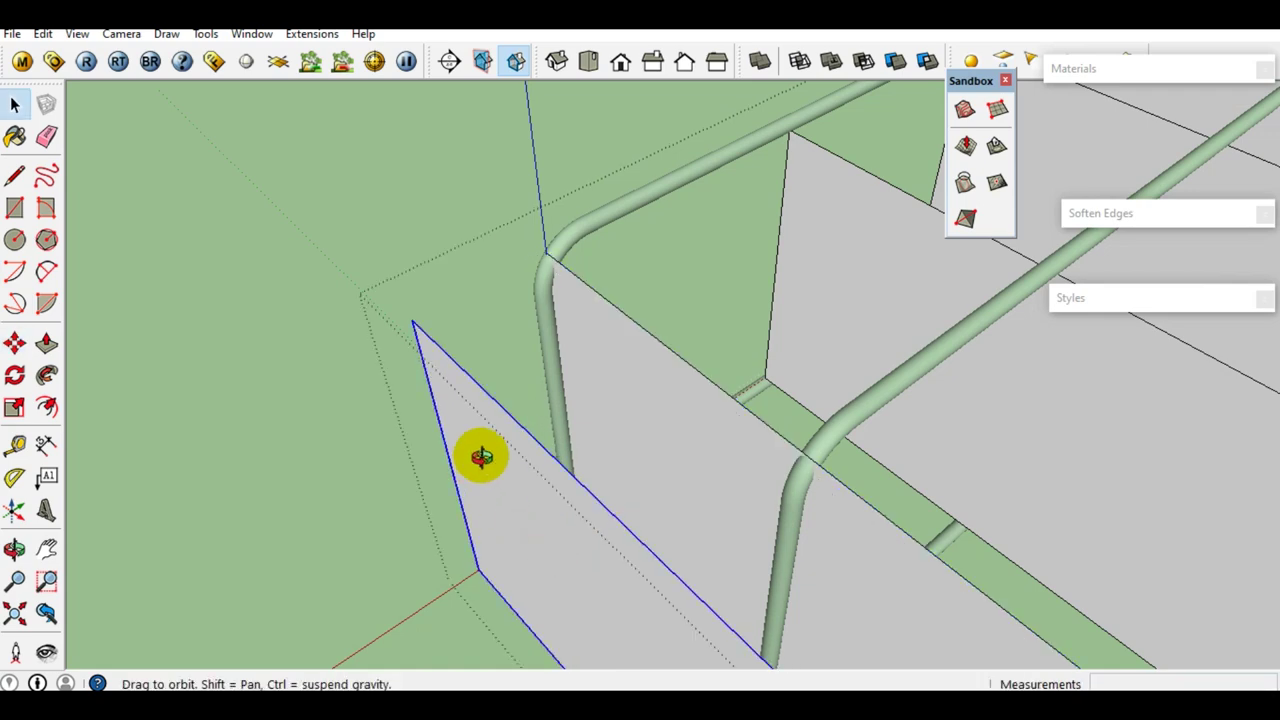
{"action": "scroll", "coordinate": [477, 357], "scroll_direction": "up", "scroll_amount": 3}
{"action": "scroll", "coordinate": [466, 358], "scroll_direction": "up", "scroll_amount": 1}
{"action": "mouse_move", "coordinate": [460, 358]}
{"action": "middle_mouse_down"}
{"action": "mouse_move", "coordinate": [500, 291]}
{"action": "mouse_move", "coordinate": [539, 357]}
{"action": "middle_mouse_up"}
{"action": "scroll", "coordinate": [480, 323], "scroll_direction": "up", "scroll_amount": 2}
{"action": "scroll", "coordinate": [486, 329], "scroll_direction": "up", "scroll_amount": 3}
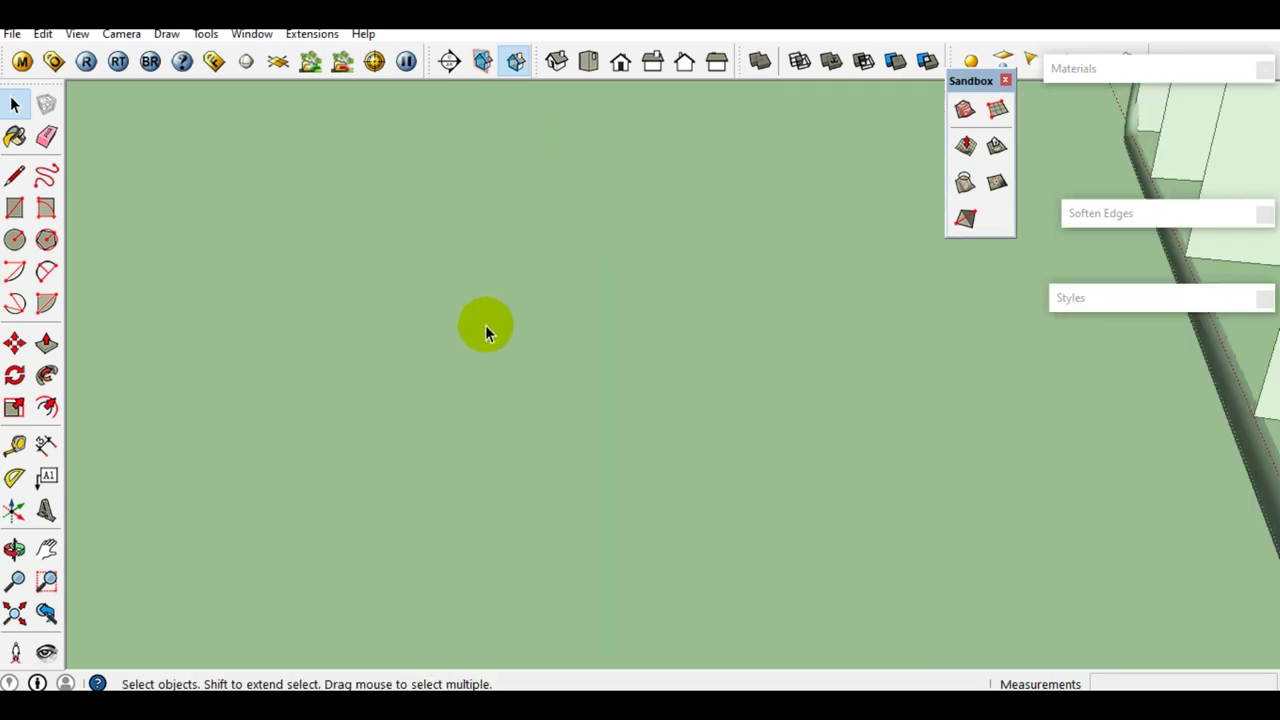
{"action": "scroll", "coordinate": [500, 349], "scroll_direction": "down", "scroll_amount": 3}
{"action": "scroll", "coordinate": [523, 342], "scroll_direction": "up", "scroll_amount": 2}
{"action": "middle_click_drag", "start_coordinate": [523, 342], "coordinate": [500, 417]}
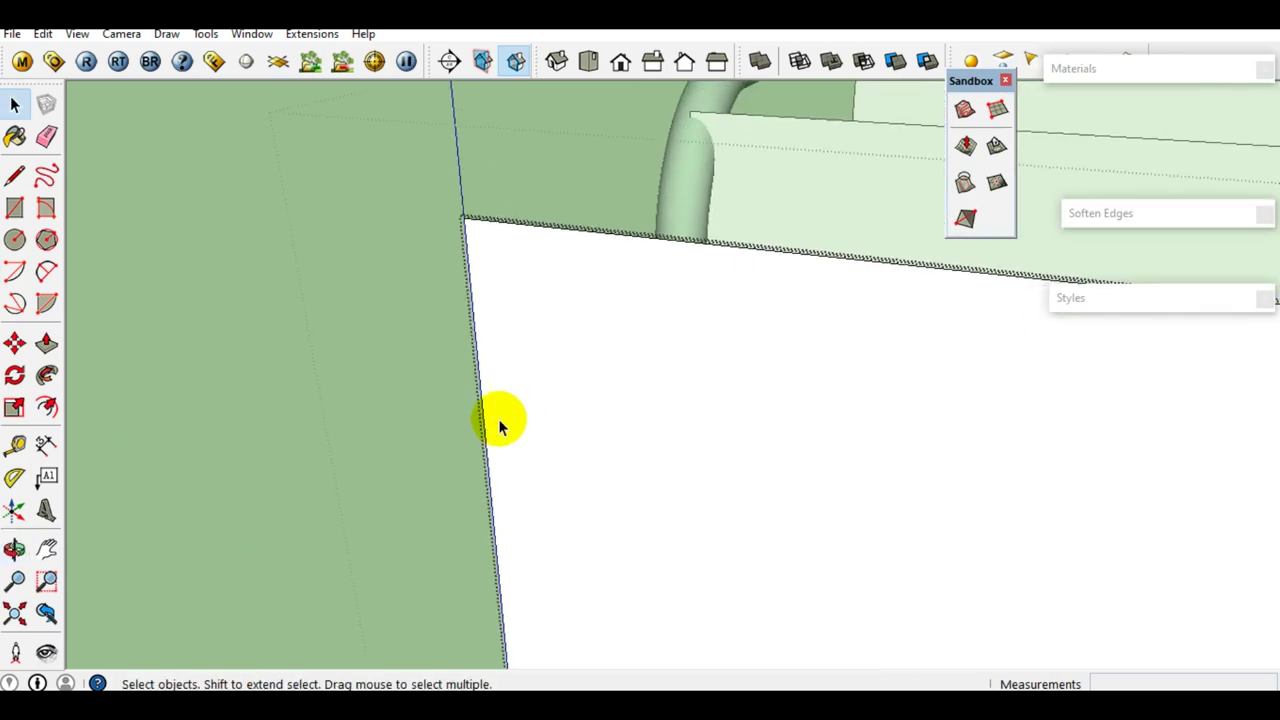
Step: Start a 2-Point Arc on the panel edge, then cancel it
{"action": "key", "text": "a"}
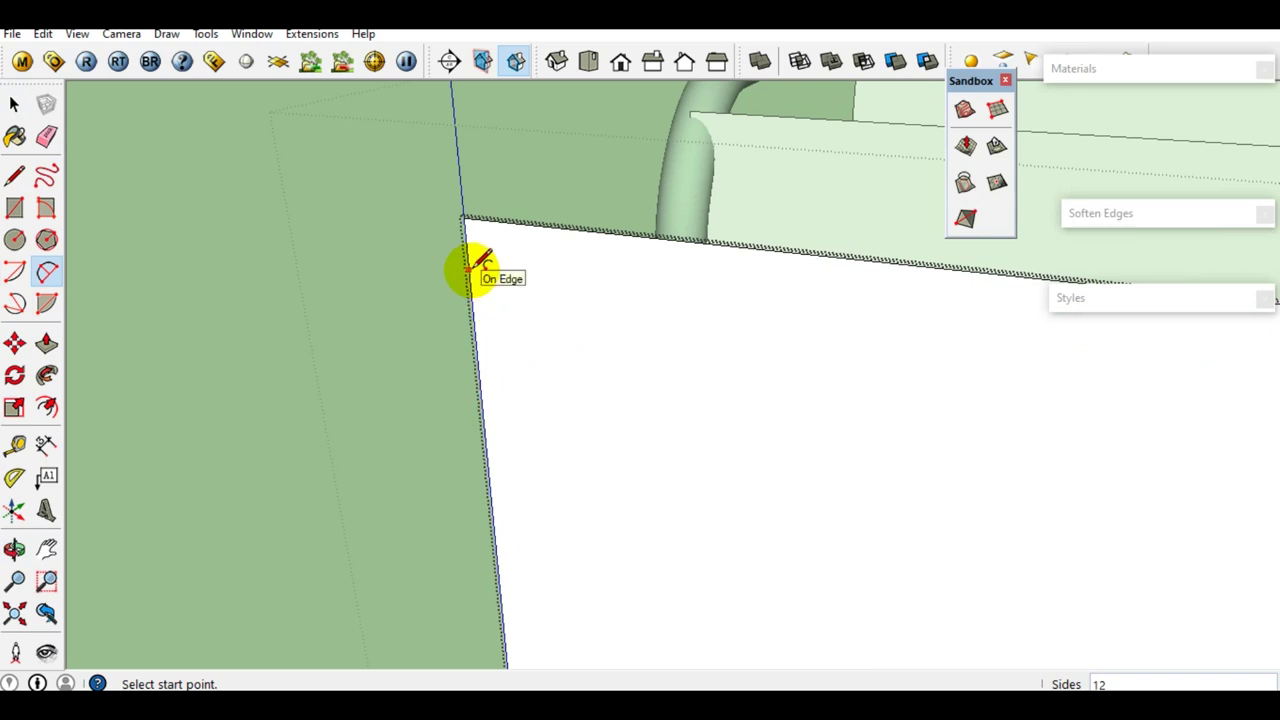
{"action": "left_click", "coordinate": [468, 272]}
{"action": "middle_click_drag", "start_coordinate": [486, 243], "coordinate": [540, 225]}
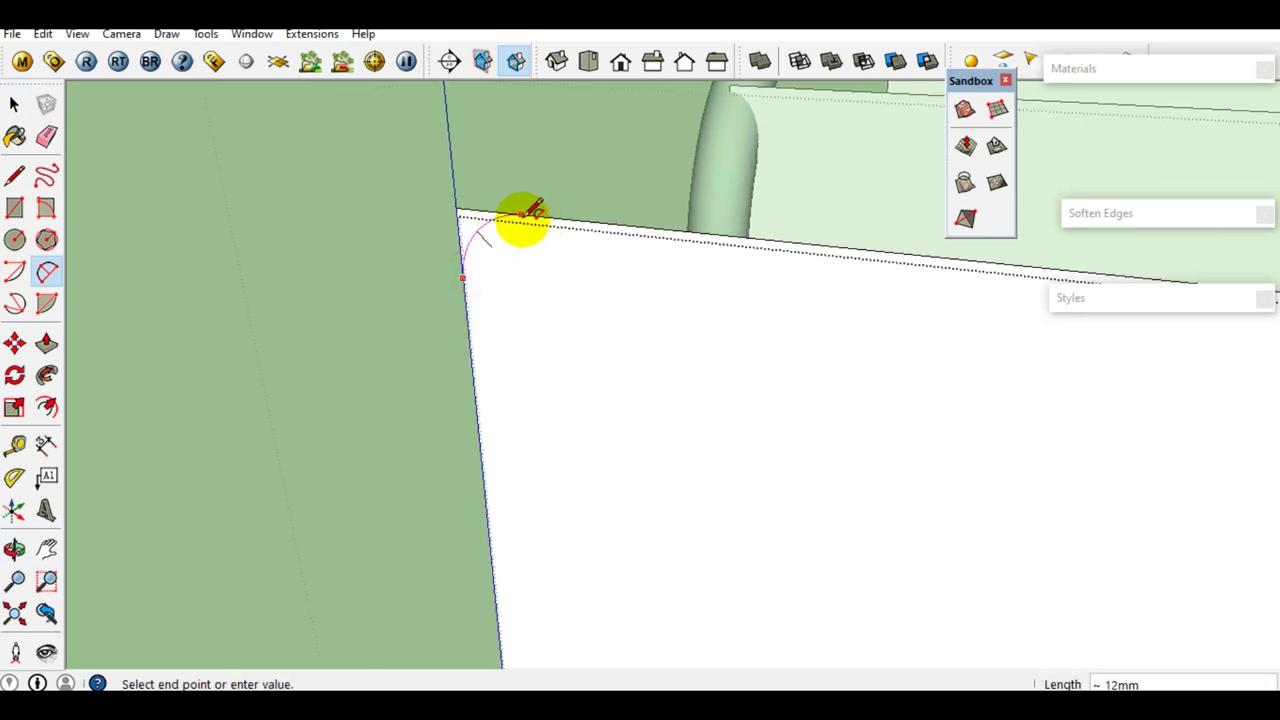
{"action": "key", "text": "space"}
{"action": "mouse_move", "coordinate": [503, 250]}
{"action": "middle_mouse_down"}
{"action": "mouse_move", "coordinate": [494, 262]}
{"action": "mouse_move", "coordinate": [554, 369]}
{"action": "mouse_move", "coordinate": [739, 415]}
{"action": "mouse_move", "coordinate": [748, 447]}
{"action": "mouse_move", "coordinate": [471, 357]}
{"action": "middle_mouse_up"}
{"action": "scroll", "coordinate": [571, 420], "scroll_direction": "down", "scroll_amount": 2}
{"action": "scroll", "coordinate": [509, 406], "scroll_direction": "down", "scroll_amount": 2}
{"action": "scroll", "coordinate": [516, 409], "scroll_direction": "down", "scroll_amount": 2}
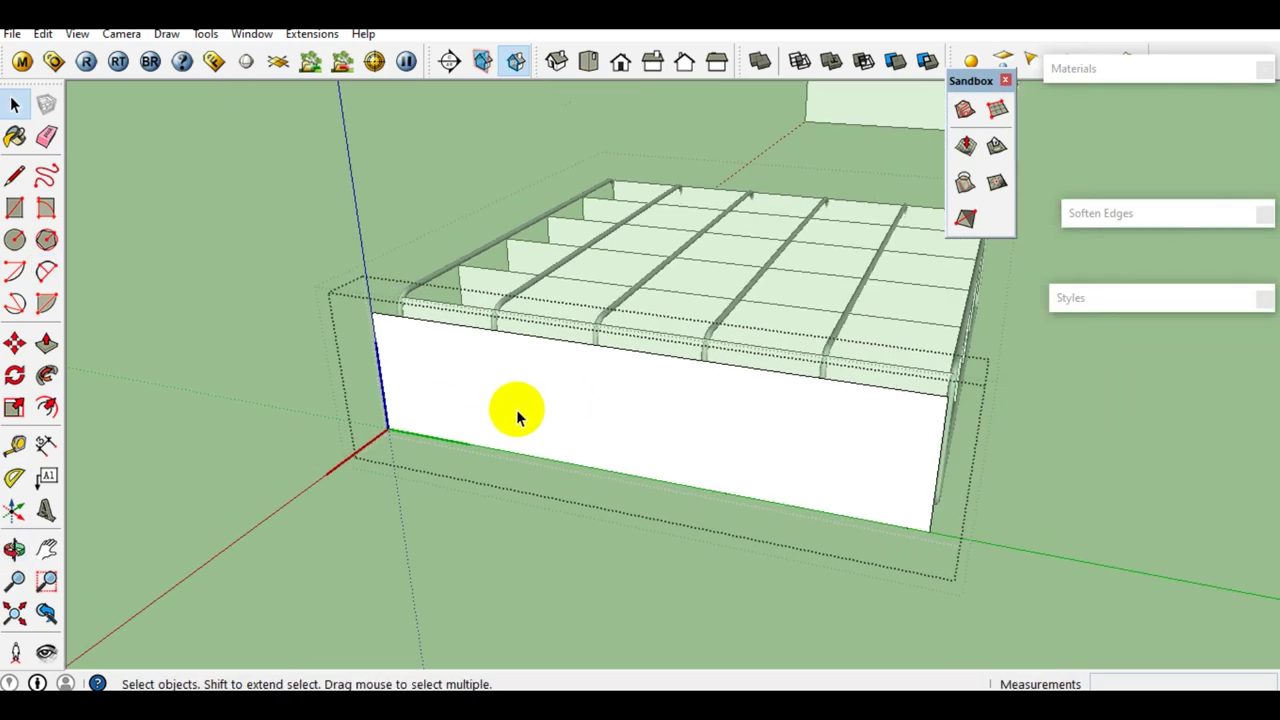
Step: Draw a horizontal line between the panel's edge midpoints to split it at mid-height
{"action": "key", "text": "l"}
{"action": "left_click", "coordinate": [939, 464]}
{"action": "scroll", "coordinate": [428, 386], "scroll_direction": "up", "scroll_amount": 2}
{"action": "left_click", "coordinate": [361, 368]}
{"action": "left_click", "coordinate": [673, 340]}
{"action": "left_click", "coordinate": [673, 420]}
Step: Paste the copied profile into the model with Ctrl+V
{"action": "key", "text": "m"}
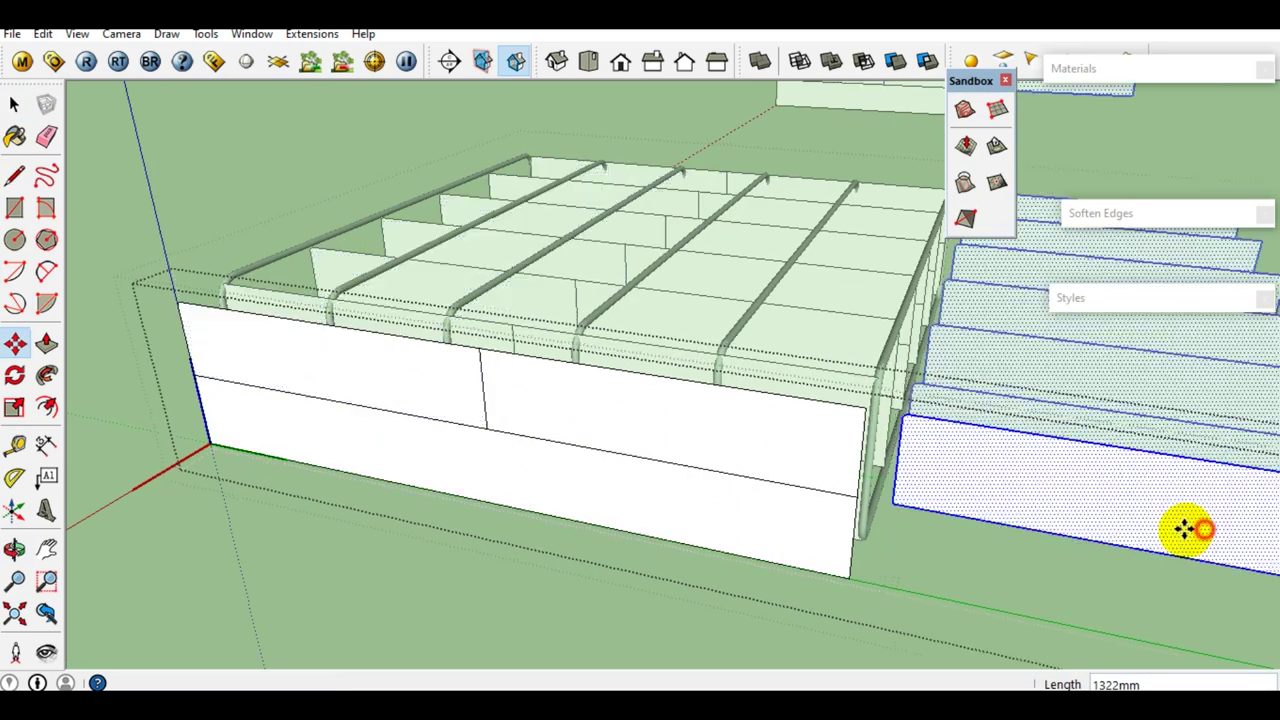
{"action": "right_click", "coordinate": [957, 562]}
{"action": "left_click", "coordinate": [849, 477]}
{"action": "right_click", "coordinate": [870, 462]}
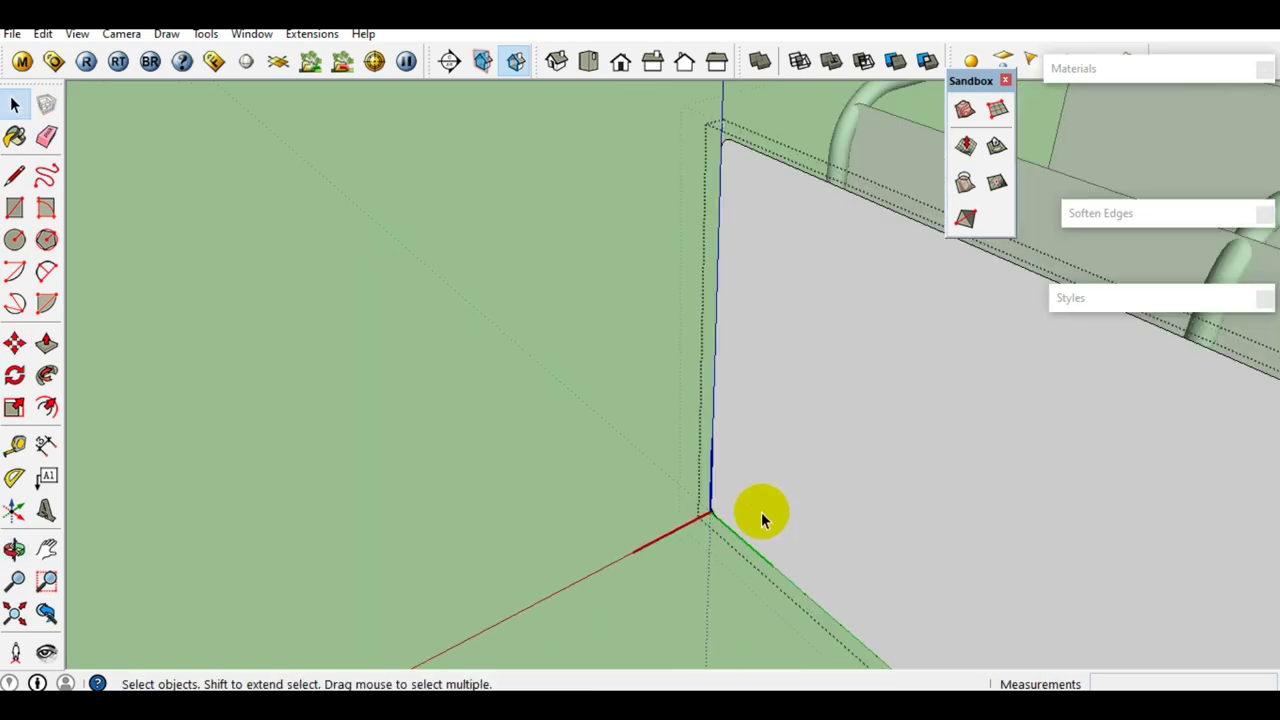
{"action": "middle_click_drag", "start_coordinate": [761, 512], "coordinate": [749, 494]}
{"action": "key", "text": "ctrl+v"}
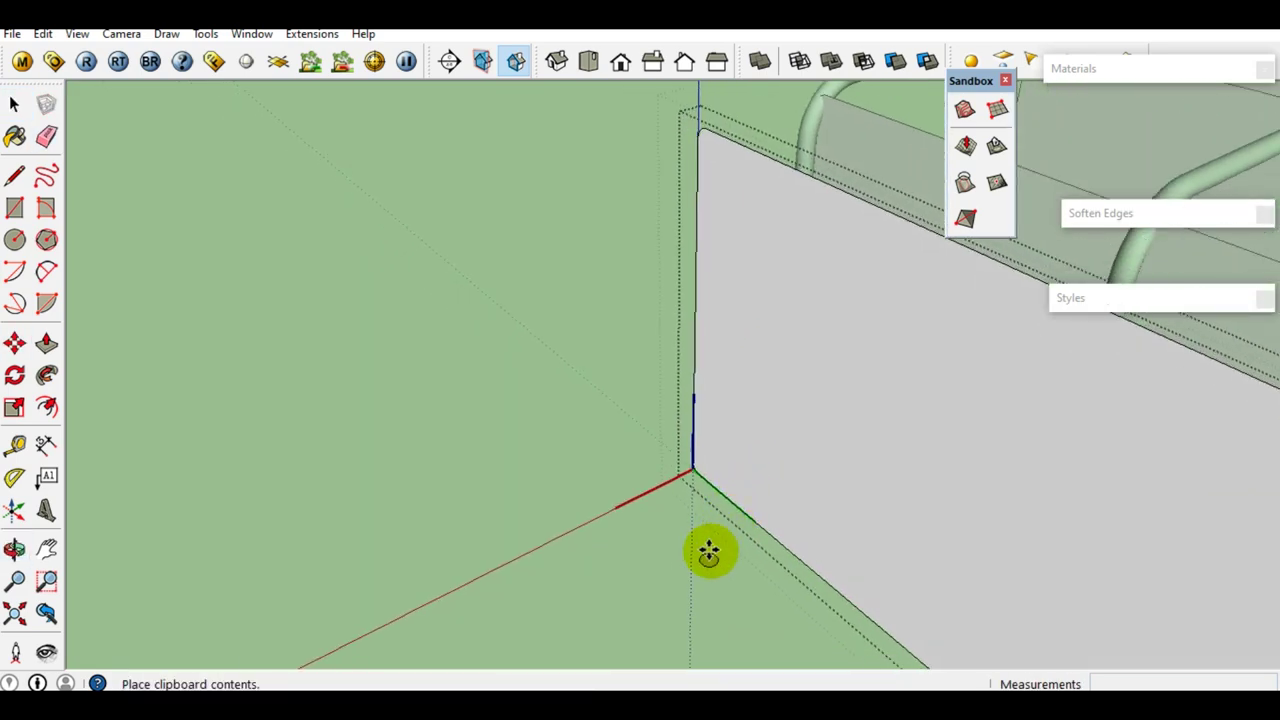
Step: Place the pasted circle profile and move it onto the wall's edge
{"action": "left_click", "coordinate": [722, 543]}
{"action": "scroll", "coordinate": [680, 588], "scroll_direction": "up", "scroll_amount": 4}
{"action": "key", "text": "m"}
{"action": "scroll", "coordinate": [715, 566], "scroll_direction": "up", "scroll_amount": 1}
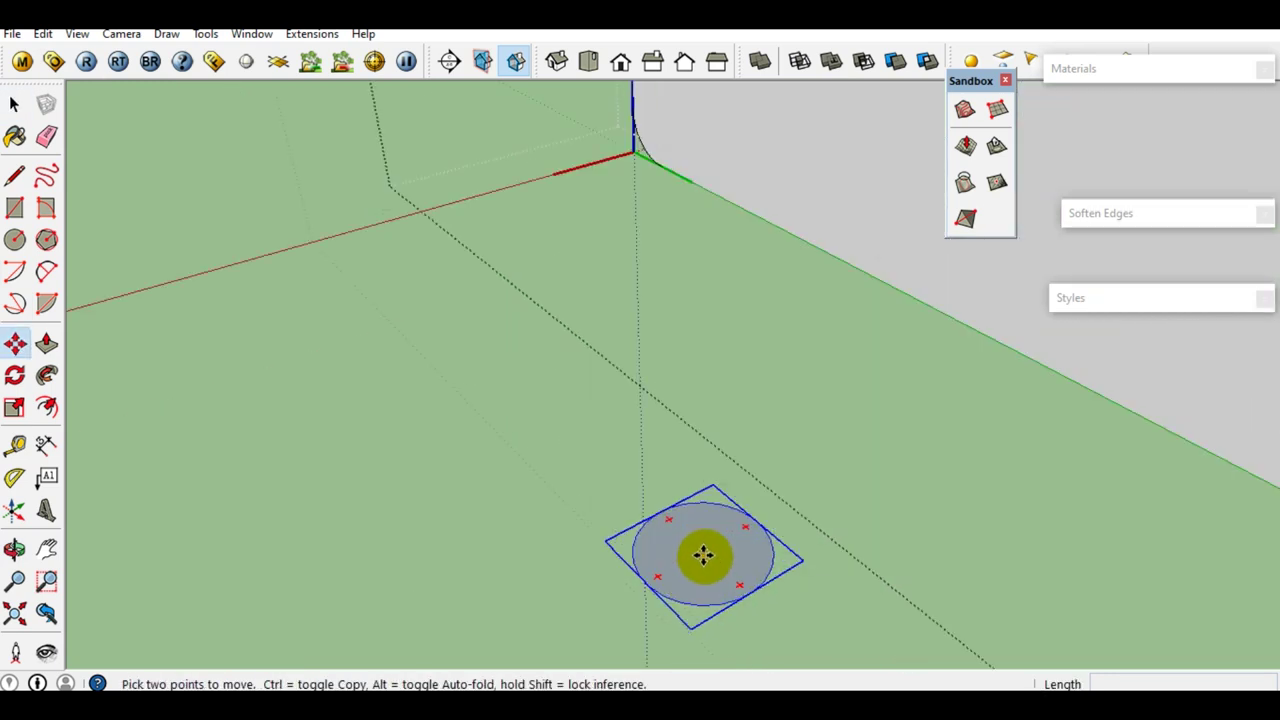
{"action": "scroll", "coordinate": [710, 550], "scroll_direction": "down", "scroll_amount": 3}
{"action": "middle_click_drag", "start_coordinate": [766, 434], "coordinate": [802, 530]}
{"action": "left_click", "coordinate": [825, 598]}
{"action": "left_click", "coordinate": [771, 376]}
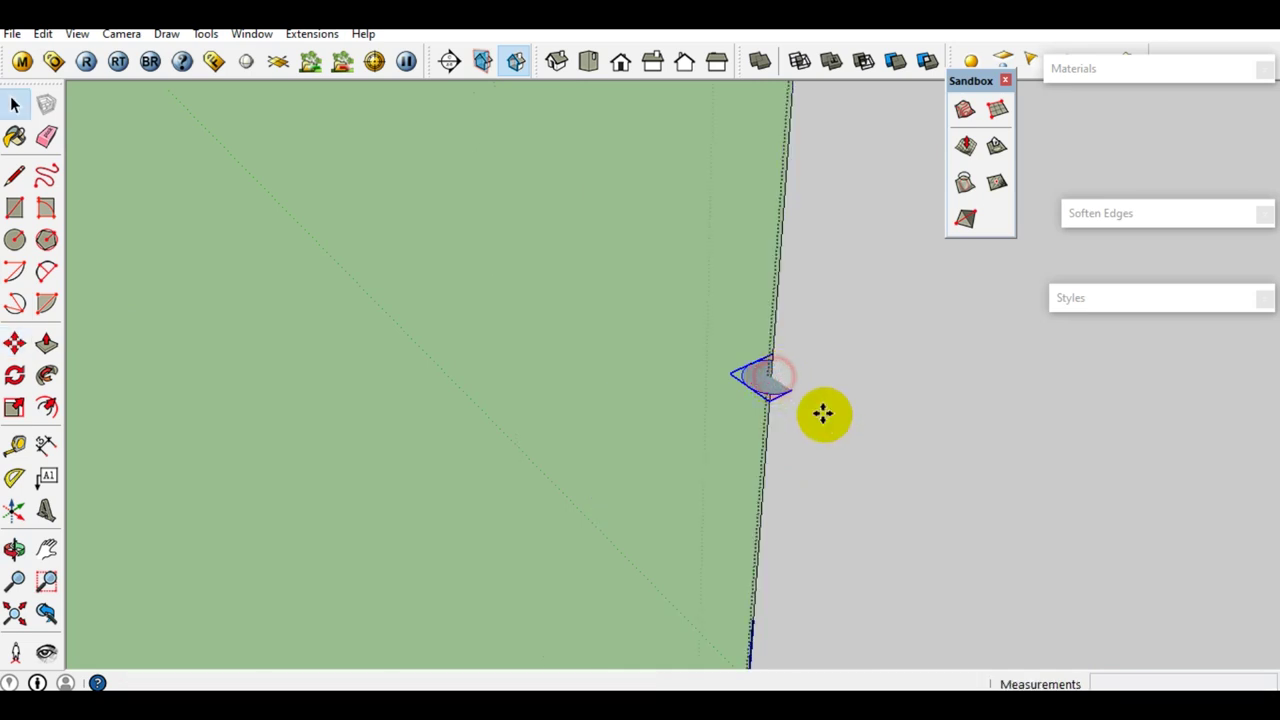
{"action": "middle_click_drag", "start_coordinate": [823, 417], "coordinate": [1006, 549]}
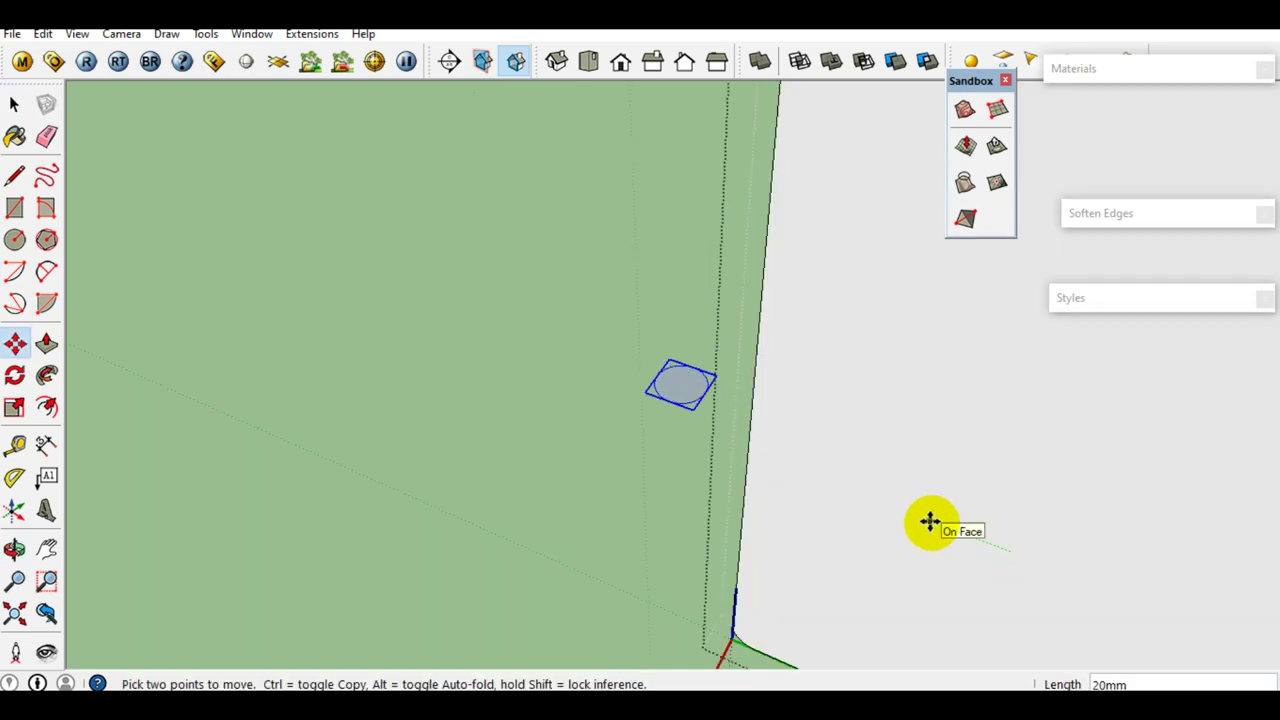
Step: Explode the profile group into loose geometry
{"action": "key", "text": "space"}
{"action": "middle_click_drag", "start_coordinate": [794, 449], "coordinate": [716, 490]}
{"action": "right_click", "coordinate": [716, 490]}
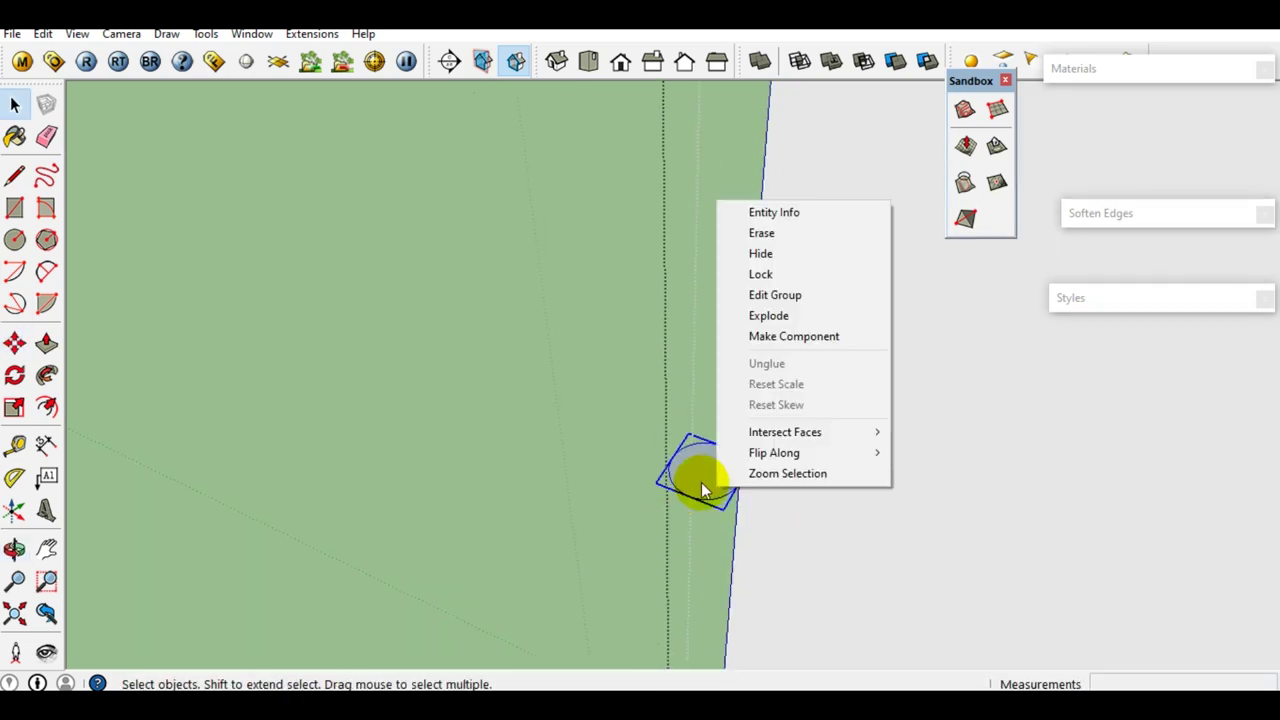
{"action": "right_click", "coordinate": [701, 482]}
{"action": "left_click", "coordinate": [766, 310]}
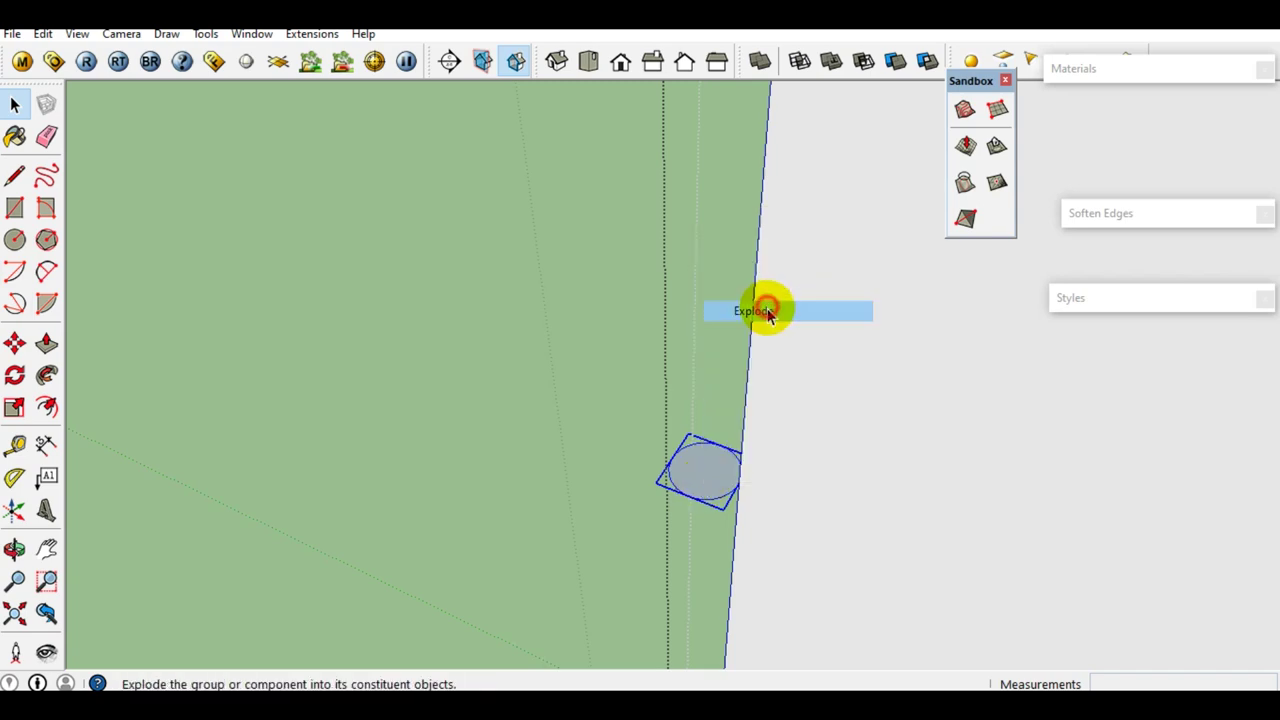
Step: Sweep the circle with Follow Me along the wall face's rectangular outline
{"action": "left_click", "coordinate": [940, 436]}
{"action": "middle_click_drag", "start_coordinate": [823, 471], "coordinate": [765, 400]}
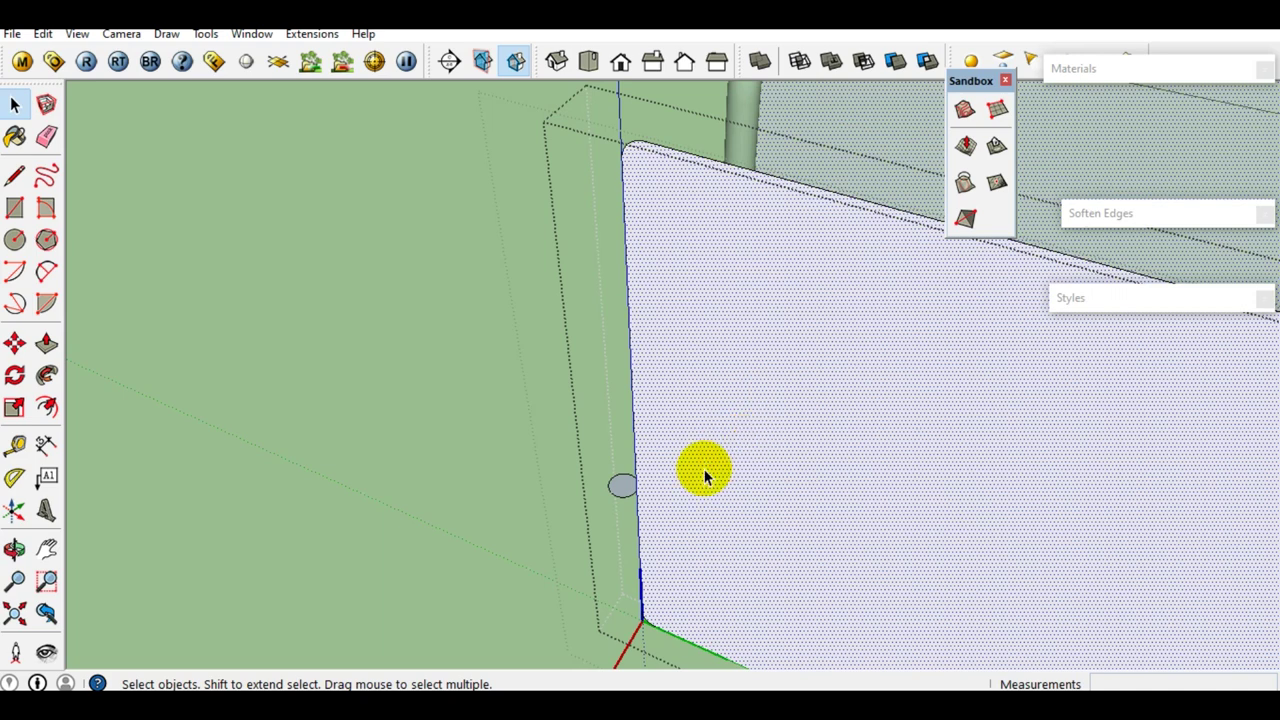
{"action": "key", "text": "F4"}
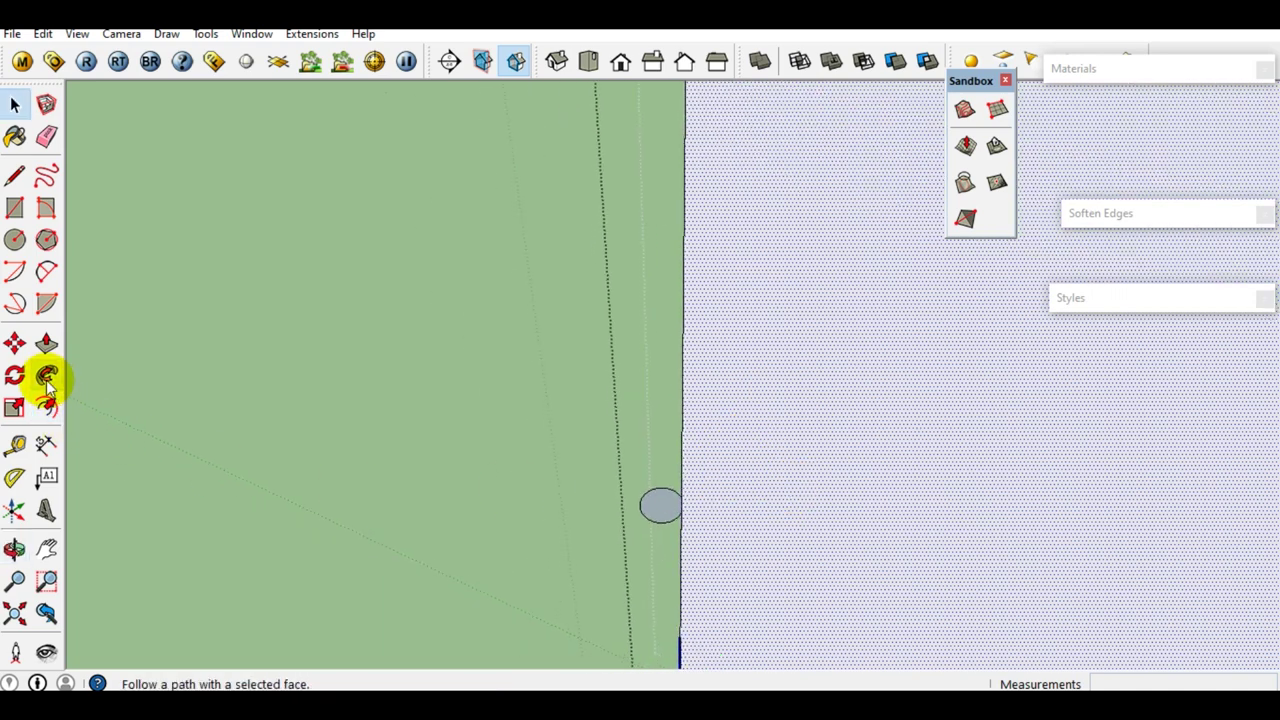
{"action": "left_click", "coordinate": [46, 378]}
{"action": "left_click", "coordinate": [662, 515]}
{"action": "scroll", "coordinate": [961, 518], "scroll_direction": "down", "scroll_amount": 3}
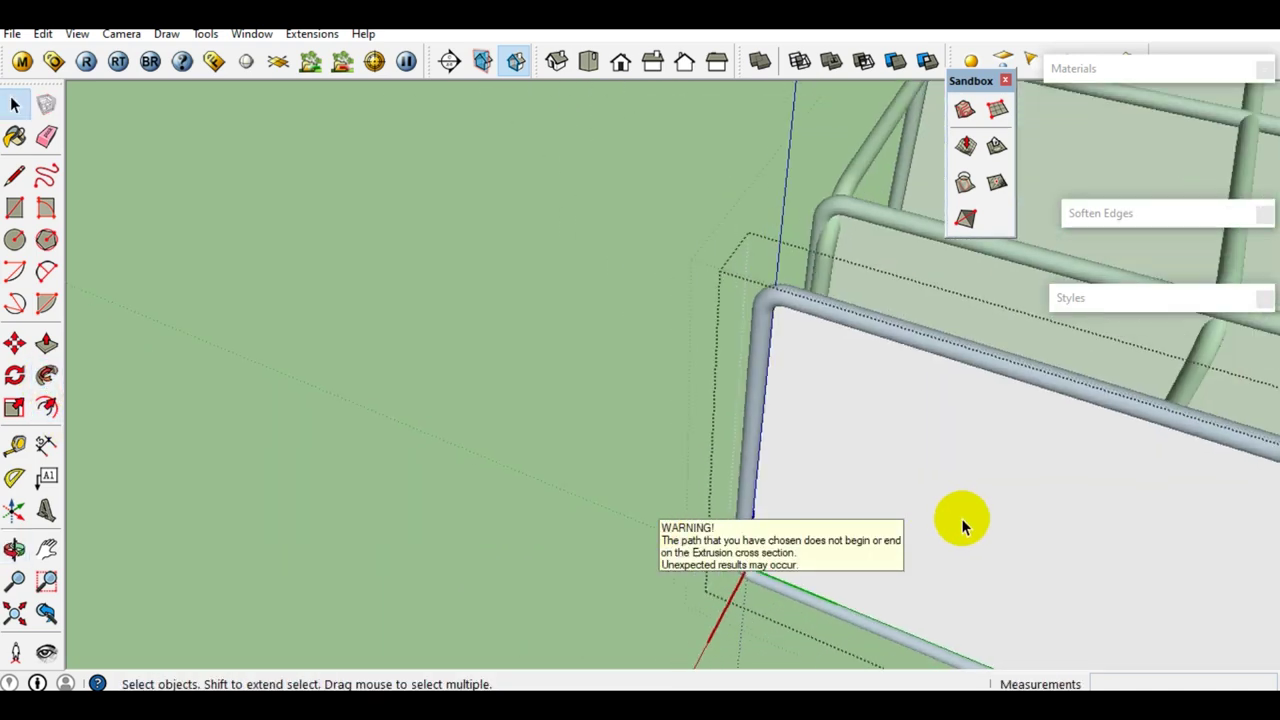
Step: Delete the leftover flat face and select the finished bent bar
{"action": "triple_click", "coordinate": [637, 405]}
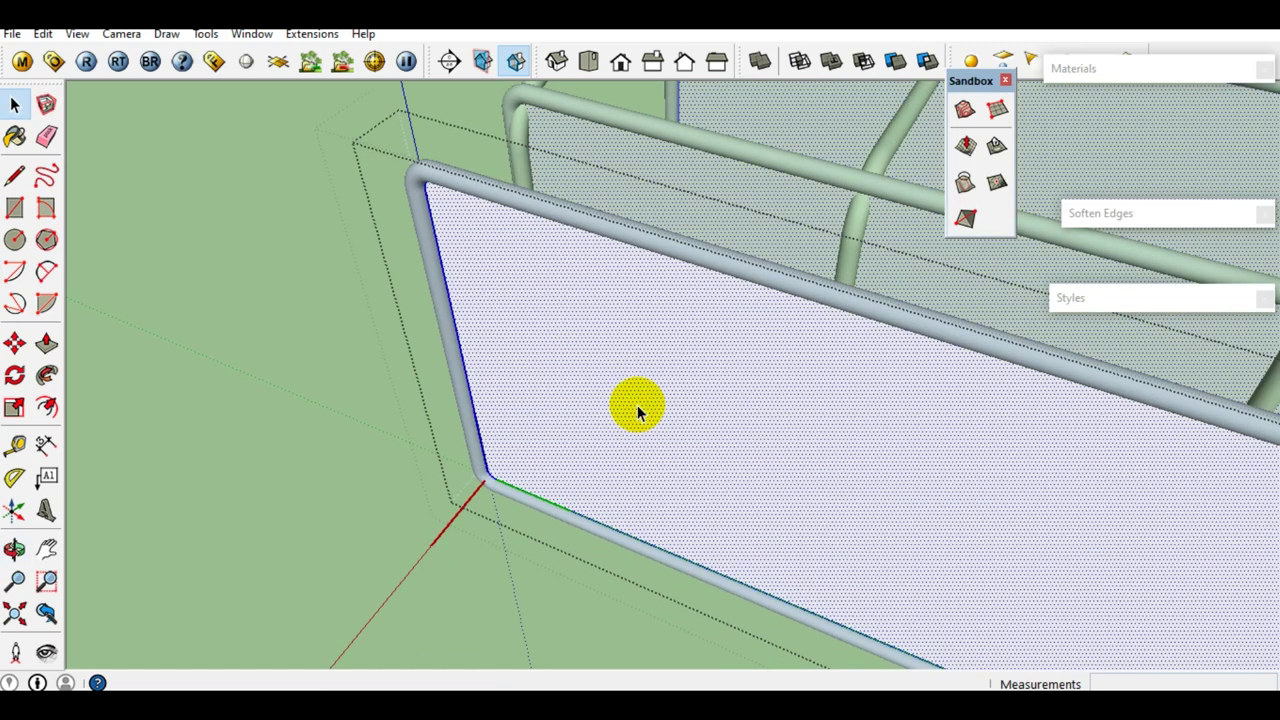
{"action": "key", "text": "Delete"}
{"action": "left_click", "coordinate": [472, 429]}
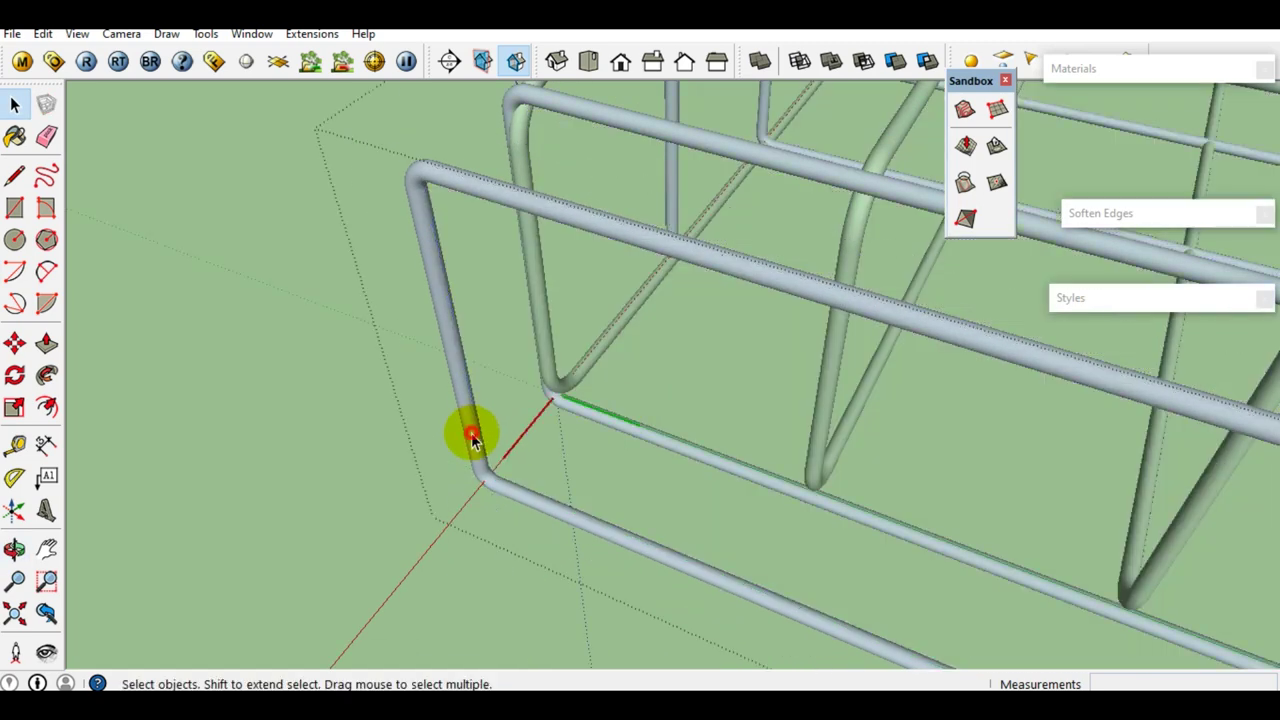
{"action": "scroll", "coordinate": [433, 302], "scroll_direction": "down", "scroll_amount": 2}
{"action": "left_click", "coordinate": [433, 302]}
{"action": "mouse_move", "coordinate": [433, 302]}
{"action": "middle_mouse_down"}
{"action": "mouse_move", "coordinate": [634, 336]}
{"action": "mouse_move", "coordinate": [477, 323]}
{"action": "mouse_move", "coordinate": [889, 309]}
{"action": "mouse_move", "coordinate": [765, 308]}
{"action": "middle_mouse_up"}
{"action": "scroll", "coordinate": [728, 303], "scroll_direction": "down", "scroll_amount": 2}
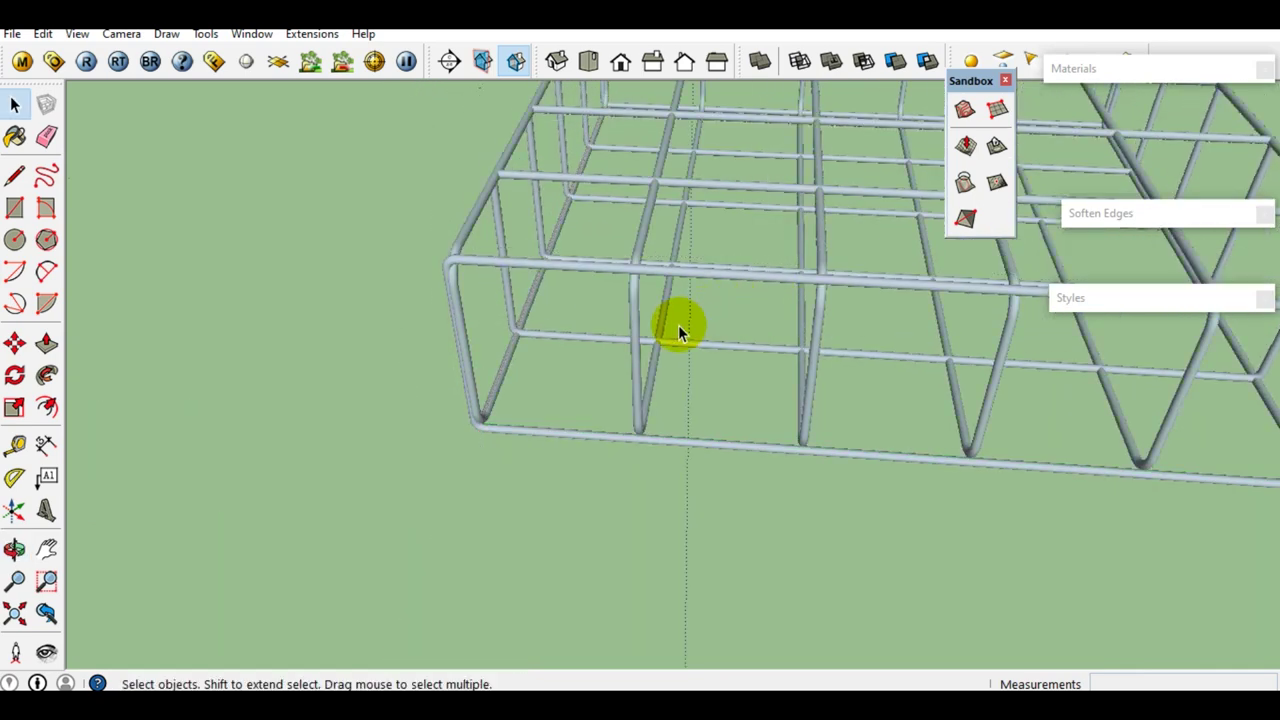
{"action": "scroll", "coordinate": [682, 323], "scroll_direction": "down", "scroll_amount": 2}
{"action": "mouse_move", "coordinate": [647, 341]}
{"action": "middle_mouse_down"}
{"action": "mouse_move", "coordinate": [840, 363]}
{"action": "mouse_move", "coordinate": [621, 300]}
{"action": "mouse_move", "coordinate": [886, 649]}
{"action": "mouse_move", "coordinate": [436, 304]}
{"action": "middle_mouse_up"}
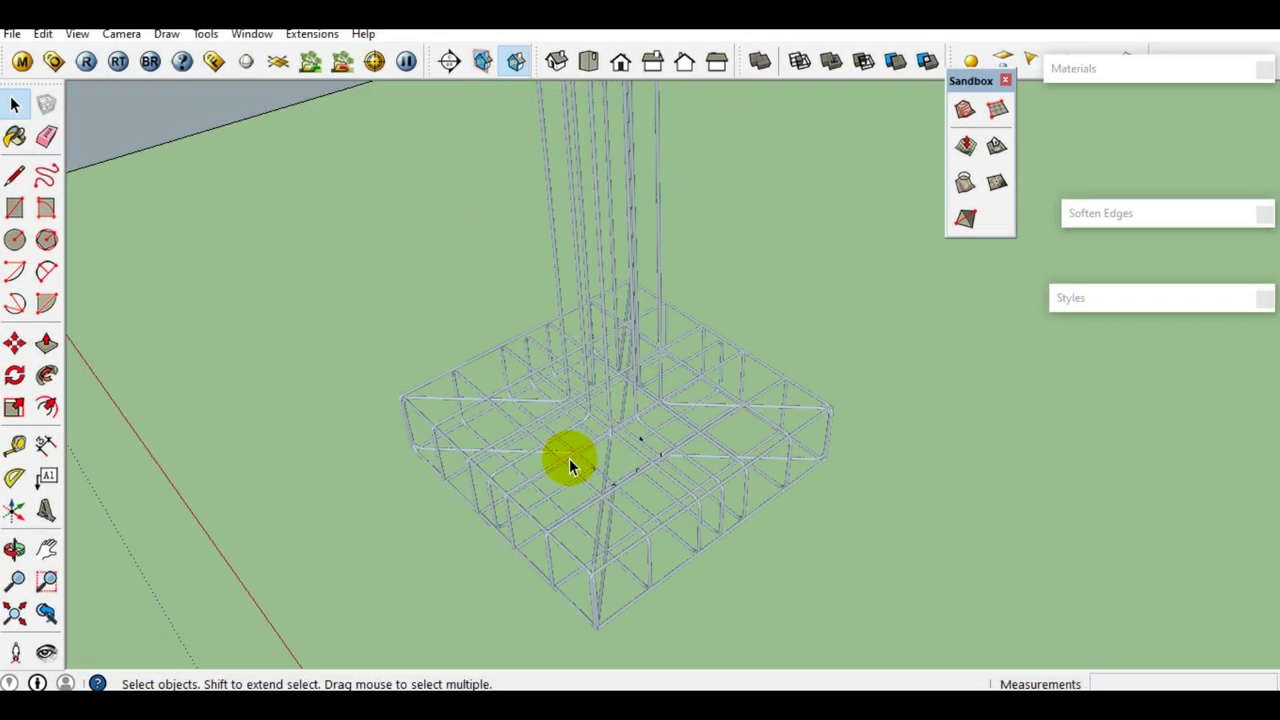
{"action": "scroll", "coordinate": [569, 458], "scroll_direction": "up", "scroll_amount": 3}
{"action": "scroll", "coordinate": [569, 458], "scroll_direction": "up", "scroll_amount": 3}
{"action": "mouse_move", "coordinate": [561, 460]}
{"action": "middle_mouse_down"}
{"action": "mouse_move", "coordinate": [637, 378]}
{"action": "mouse_move", "coordinate": [674, 243]}
{"action": "mouse_move", "coordinate": [705, 390]}
{"action": "mouse_move", "coordinate": [923, 414]}
{"action": "mouse_move", "coordinate": [651, 406]}
{"action": "mouse_move", "coordinate": [632, 351]}
{"action": "mouse_move", "coordinate": [697, 414]}
{"action": "mouse_move", "coordinate": [609, 346]}
{"action": "mouse_move", "coordinate": [660, 406]}
{"action": "mouse_move", "coordinate": [663, 443]}
{"action": "middle_mouse_up"}
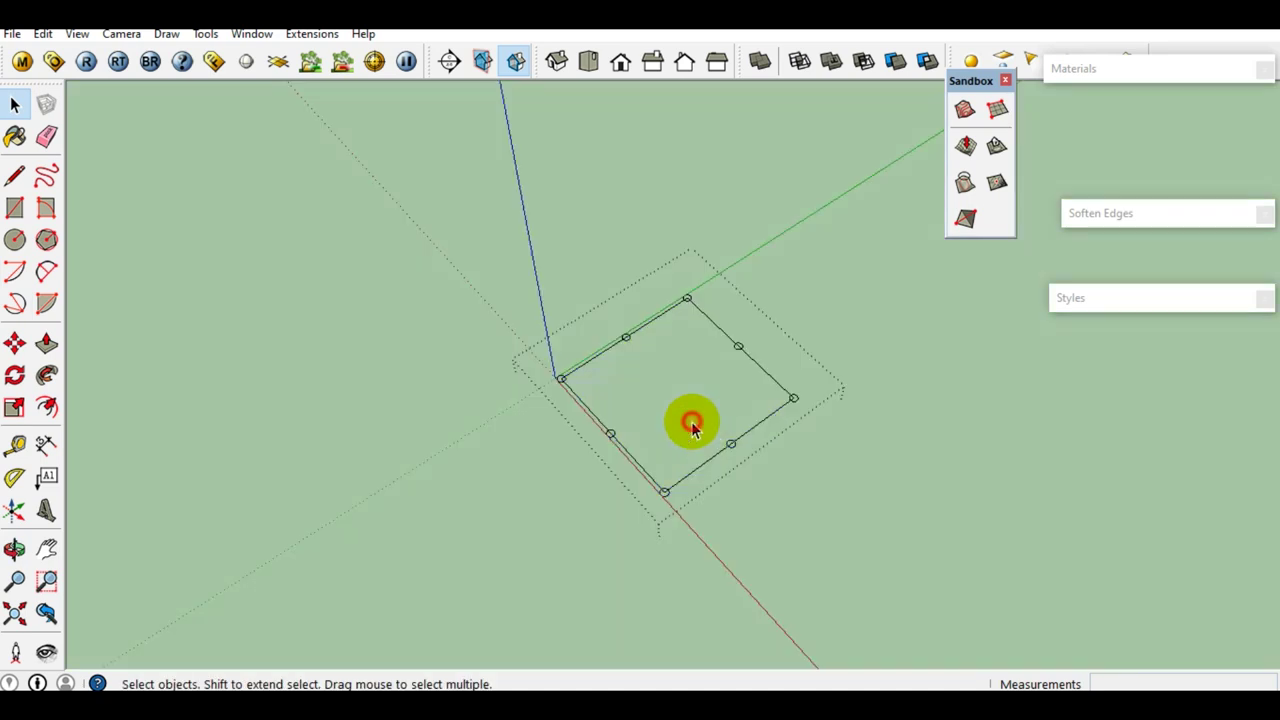
Step: Paste a copy of the square face into empty space
{"action": "left_click", "coordinate": [693, 427]}
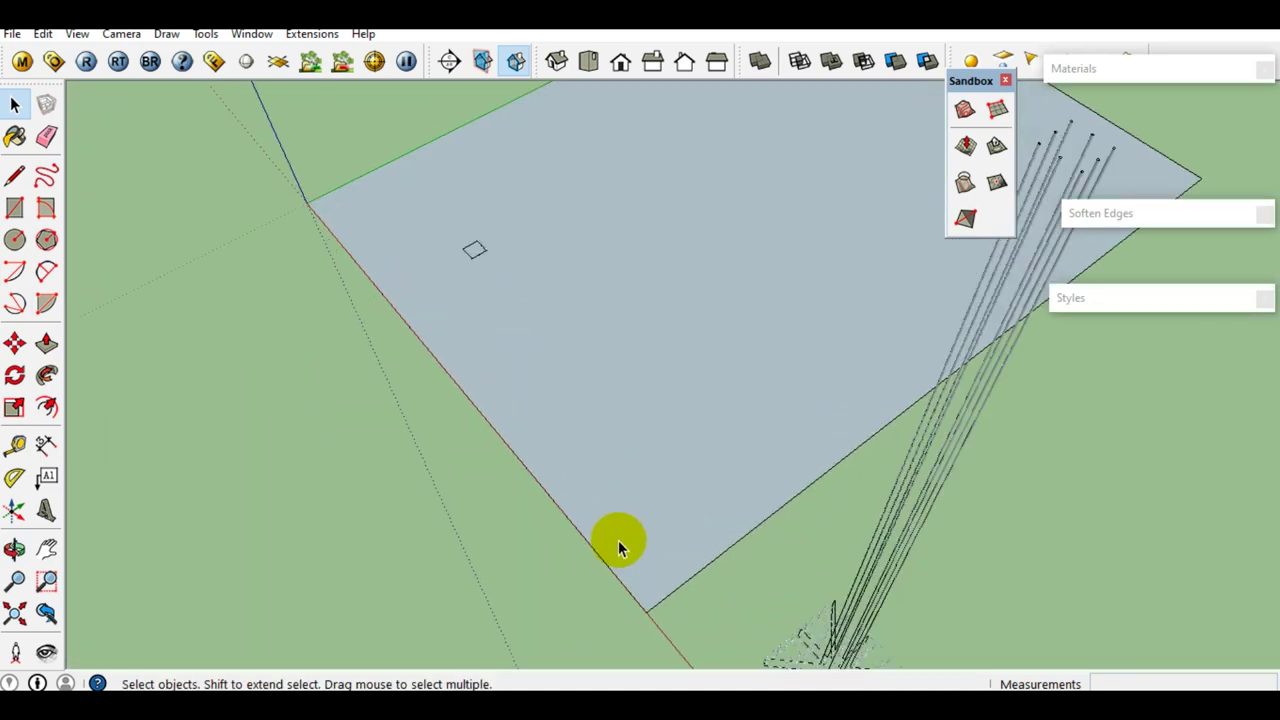
{"action": "middle_click_drag", "start_coordinate": [618, 540], "coordinate": [610, 355]}
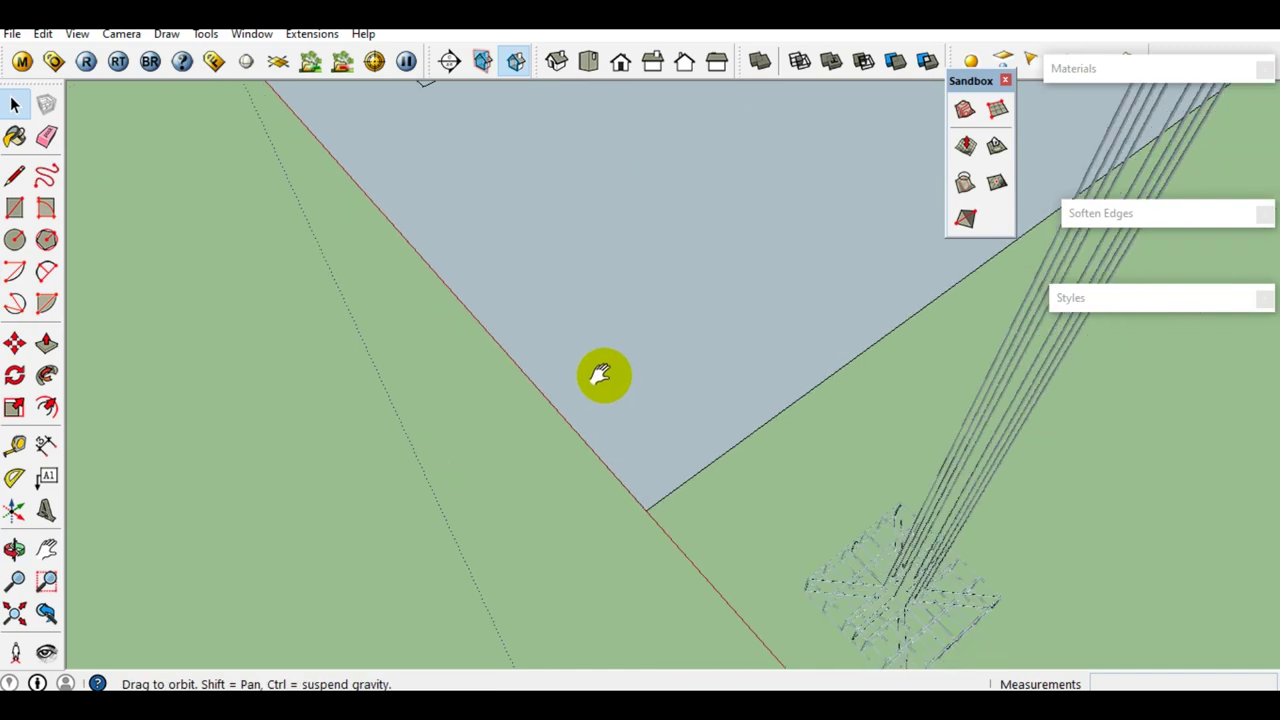
{"action": "key", "text": "ctrl+v"}
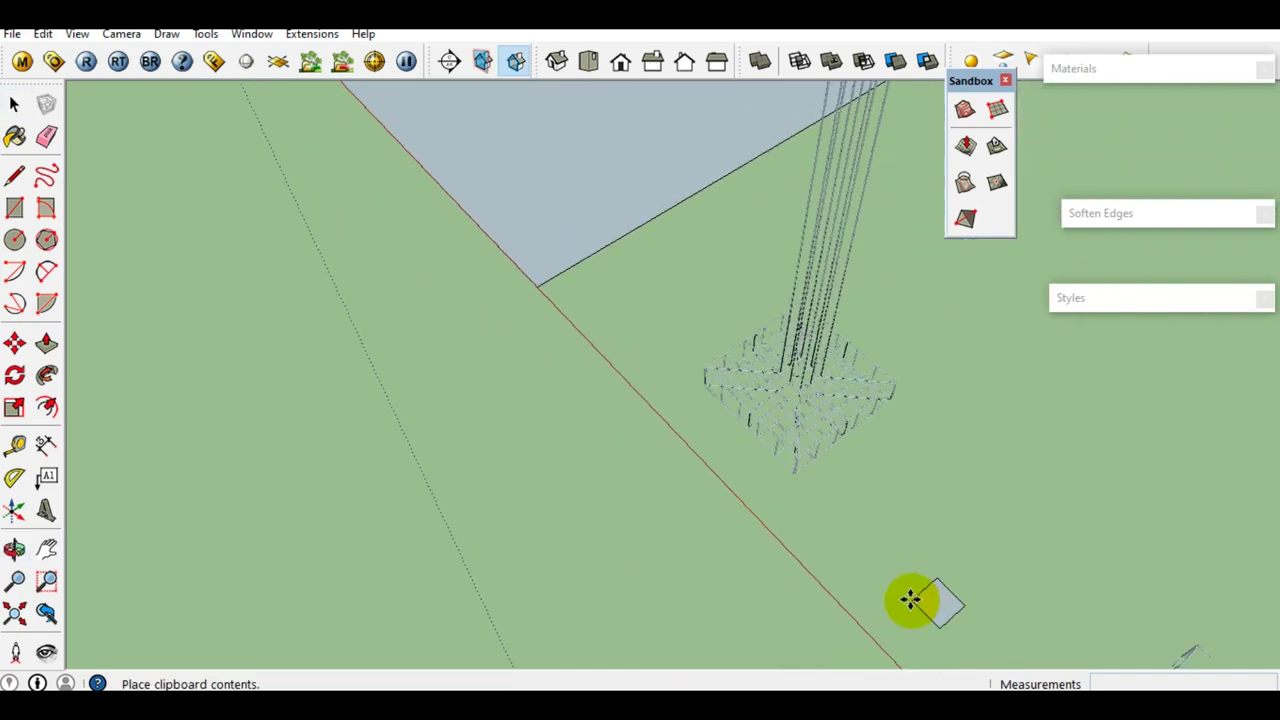
{"action": "left_click", "coordinate": [908, 600]}
{"action": "scroll", "coordinate": [806, 528], "scroll_direction": "up", "scroll_amount": 5}
{"action": "left_click", "coordinate": [633, 491]}
{"action": "scroll", "coordinate": [625, 470], "scroll_direction": "up", "scroll_amount": 2}
{"action": "scroll", "coordinate": [611, 528], "scroll_direction": "up", "scroll_amount": 2}
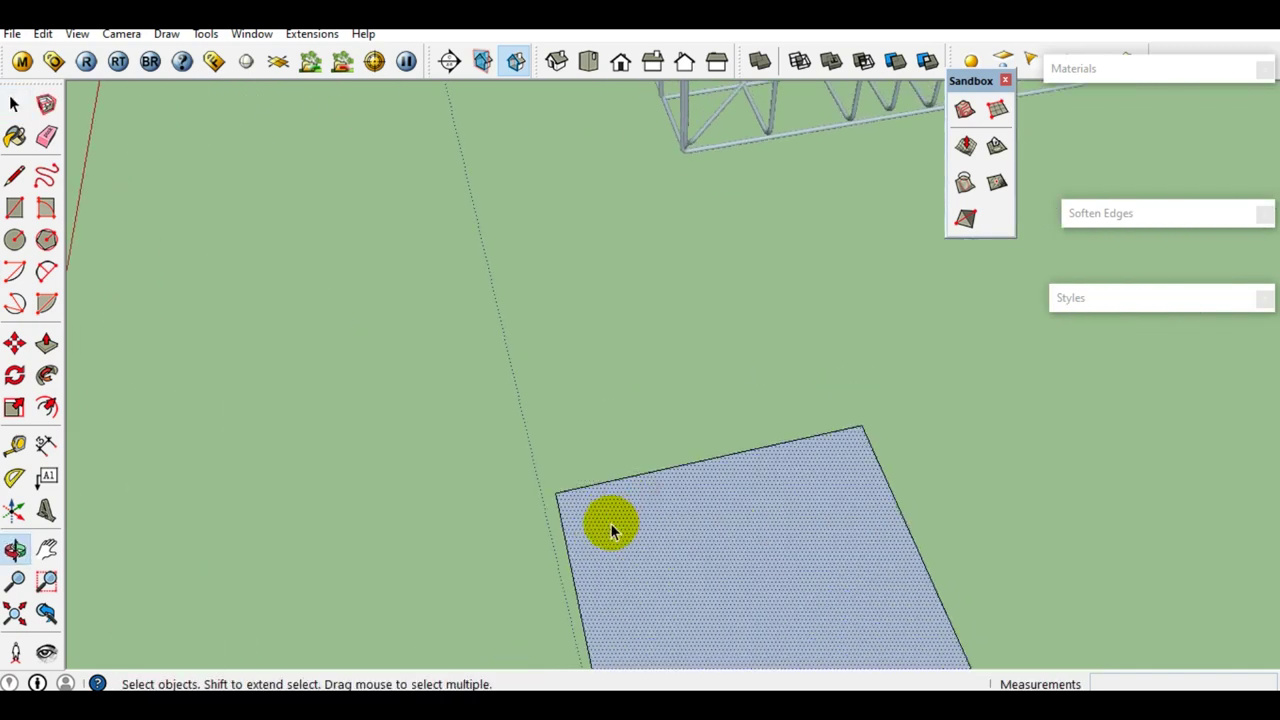
Step: Round the square's upper-left corner with a 2 Point Arc
{"action": "key", "text": "a"}
{"action": "scroll", "coordinate": [590, 518], "scroll_direction": "up", "scroll_amount": 2}
{"action": "scroll", "coordinate": [545, 525], "scroll_direction": "up", "scroll_amount": 2}
{"action": "scroll", "coordinate": [541, 527], "scroll_direction": "up", "scroll_amount": 1}
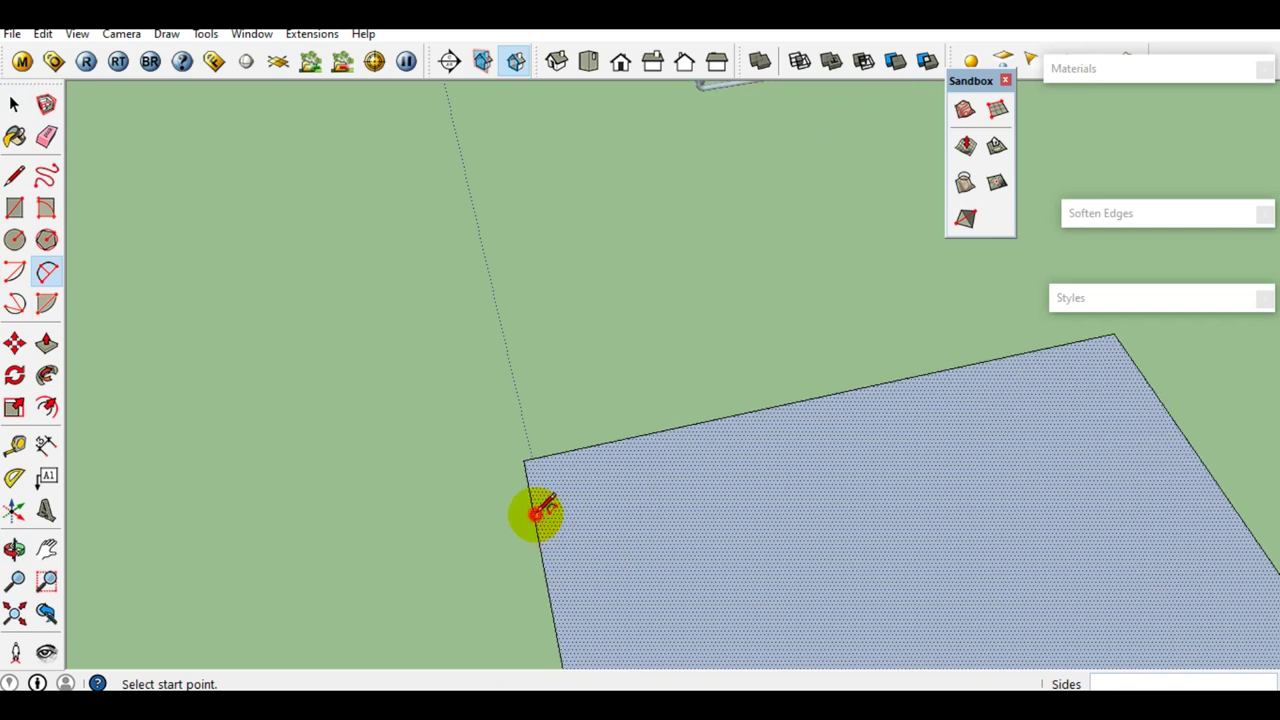
{"action": "left_click", "coordinate": [534, 516]}
{"action": "scroll", "coordinate": [585, 465], "scroll_direction": "up", "scroll_amount": 1}
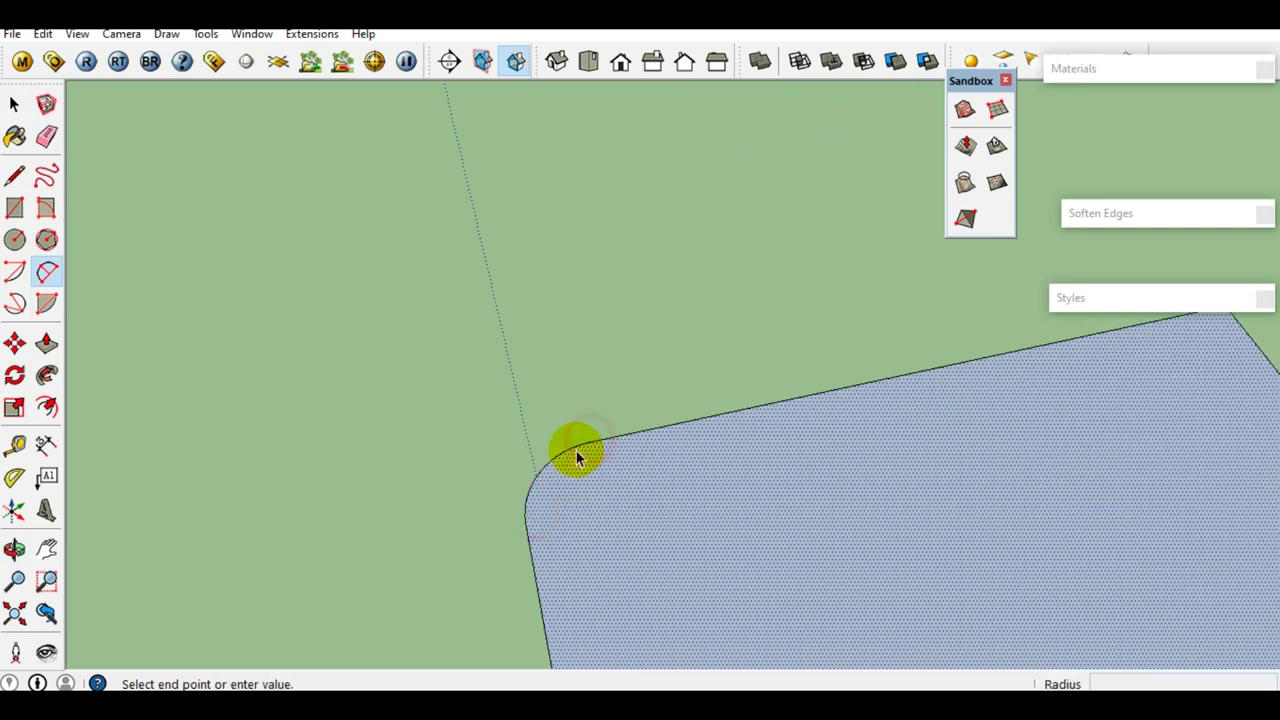
{"action": "left_click", "coordinate": [576, 457]}
{"action": "key", "text": "space"}
{"action": "scroll", "coordinate": [566, 491], "scroll_direction": "down", "scroll_amount": 3}
{"action": "scroll", "coordinate": [734, 571], "scroll_direction": "down", "scroll_amount": 2}
{"action": "scroll", "coordinate": [723, 443], "scroll_direction": "down", "scroll_amount": 2}
{"action": "middle_click_drag", "start_coordinate": [723, 443], "coordinate": [724, 462]}
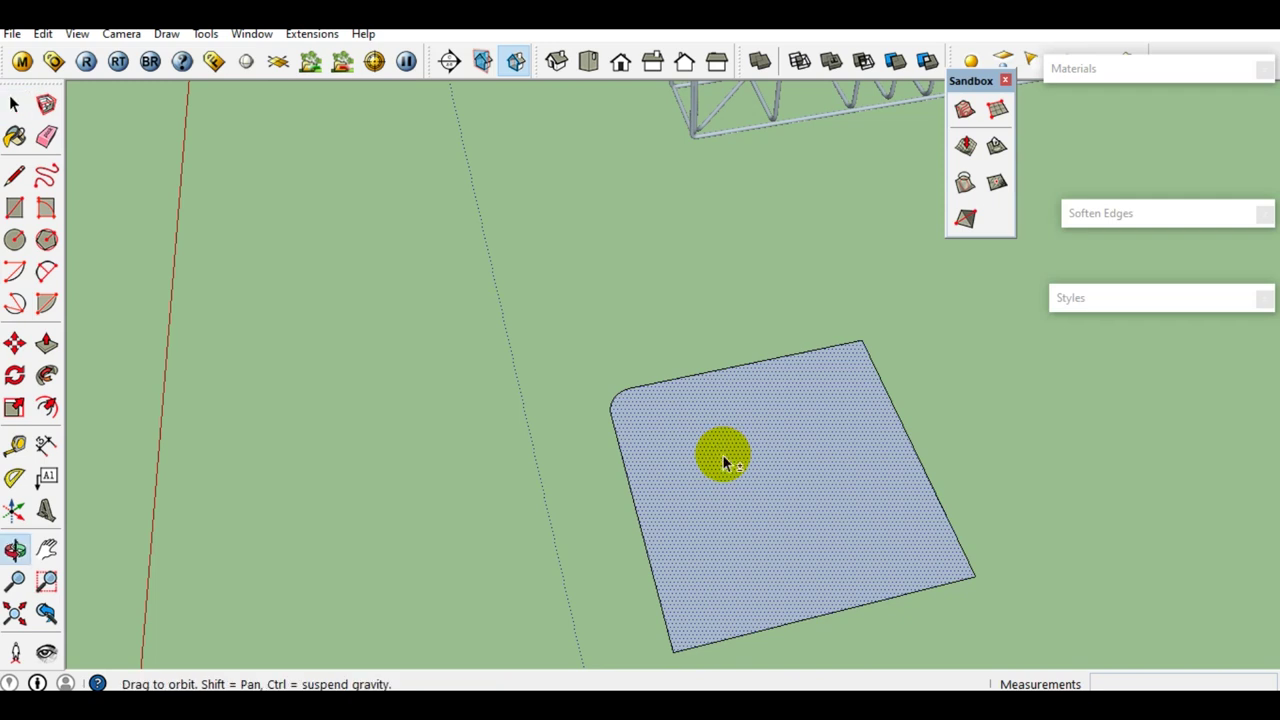
Step: Divide the square into quarters with two lines between edge midpoints
{"action": "key", "text": "l"}
{"action": "left_click", "coordinate": [914, 448]}
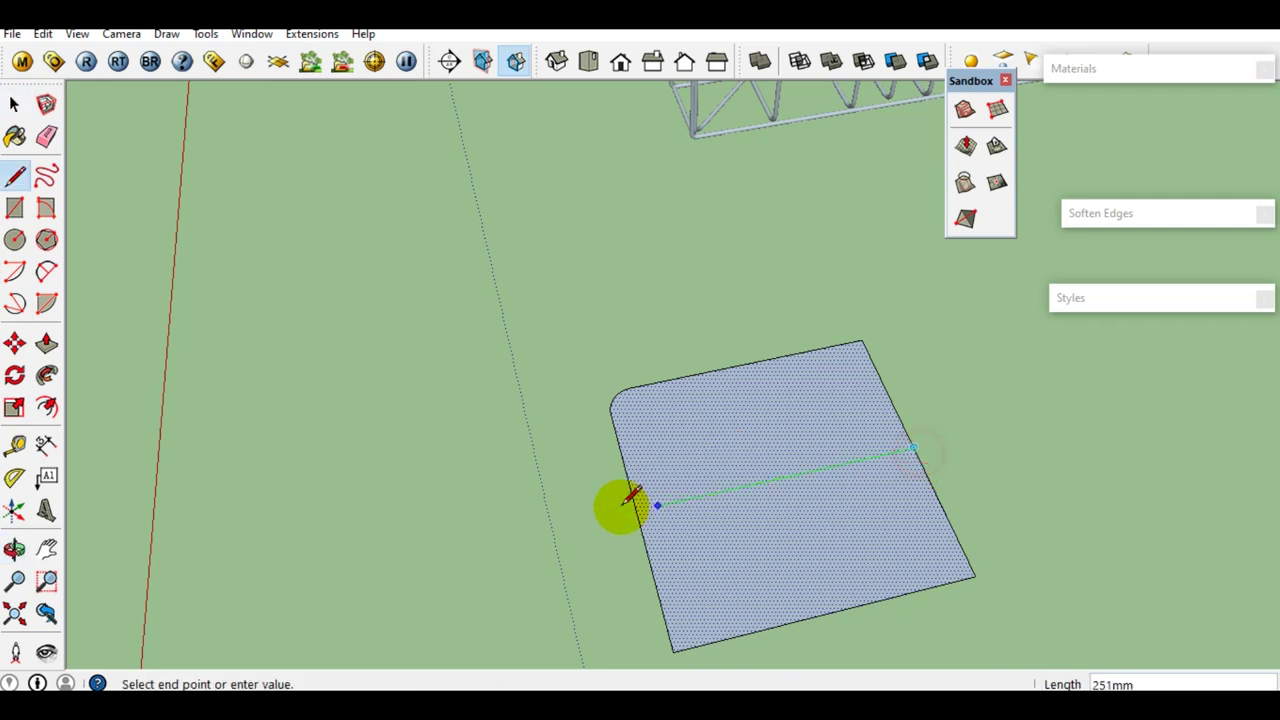
{"action": "left_click", "coordinate": [637, 511]}
{"action": "key", "text": "space"}
{"action": "key", "text": "l"}
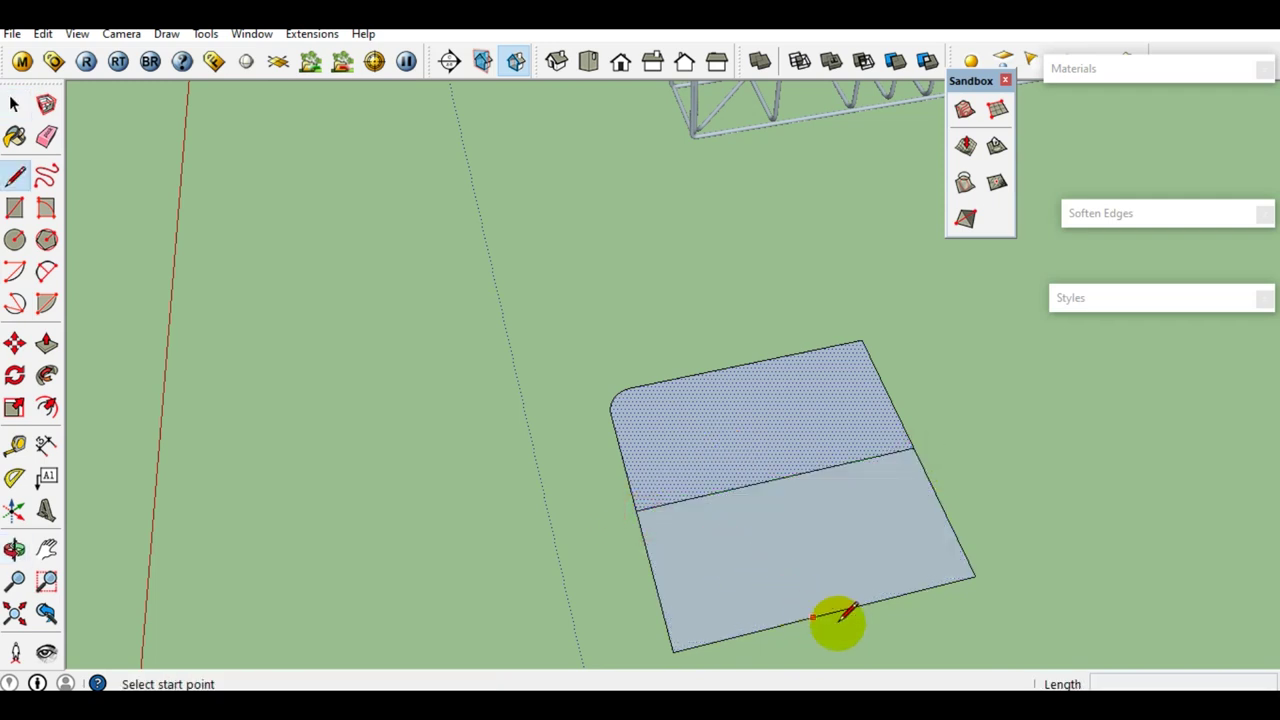
{"action": "left_click", "coordinate": [829, 612]}
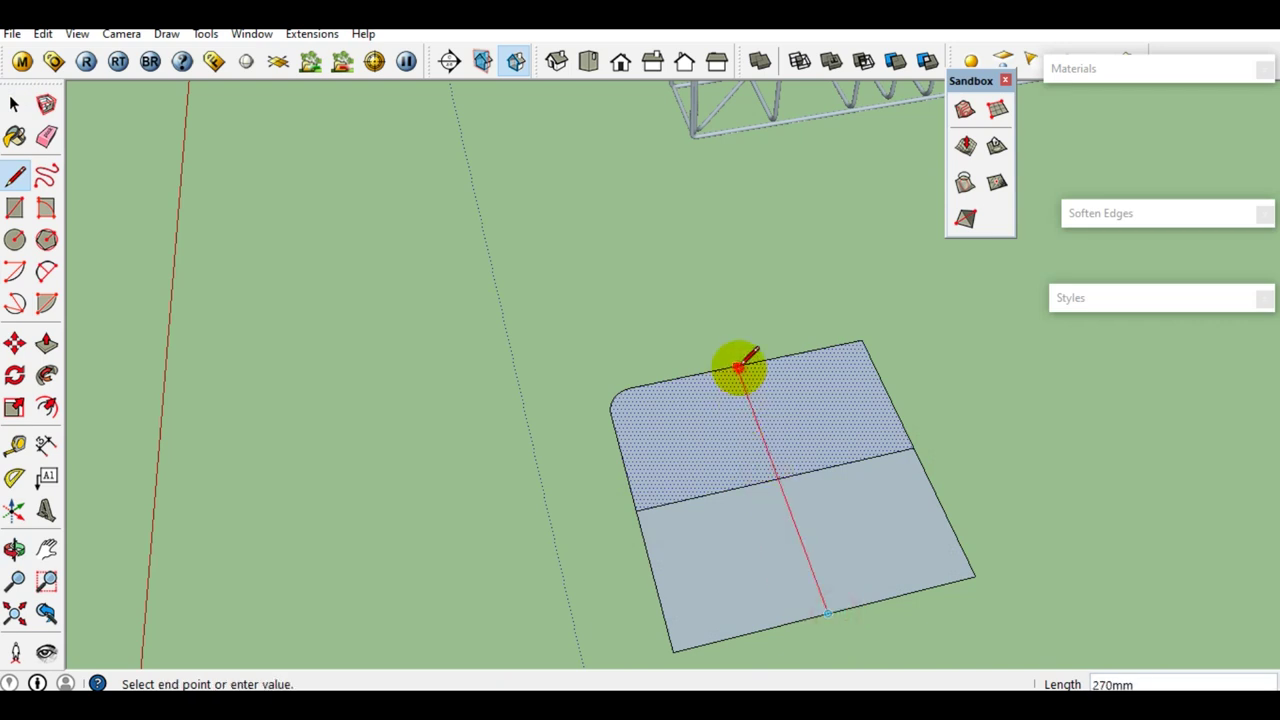
{"action": "left_click", "coordinate": [740, 368]}
{"action": "key", "text": "space"}
Step: Rotate-copy the rounded quarter 90 degrees about the quarters' intersection
{"action": "left_click", "coordinate": [700, 457]}
{"action": "key", "text": "q"}
{"action": "scroll", "coordinate": [849, 477], "scroll_direction": "up", "scroll_amount": 2}
{"action": "scroll", "coordinate": [795, 478], "scroll_direction": "up", "scroll_amount": 2}
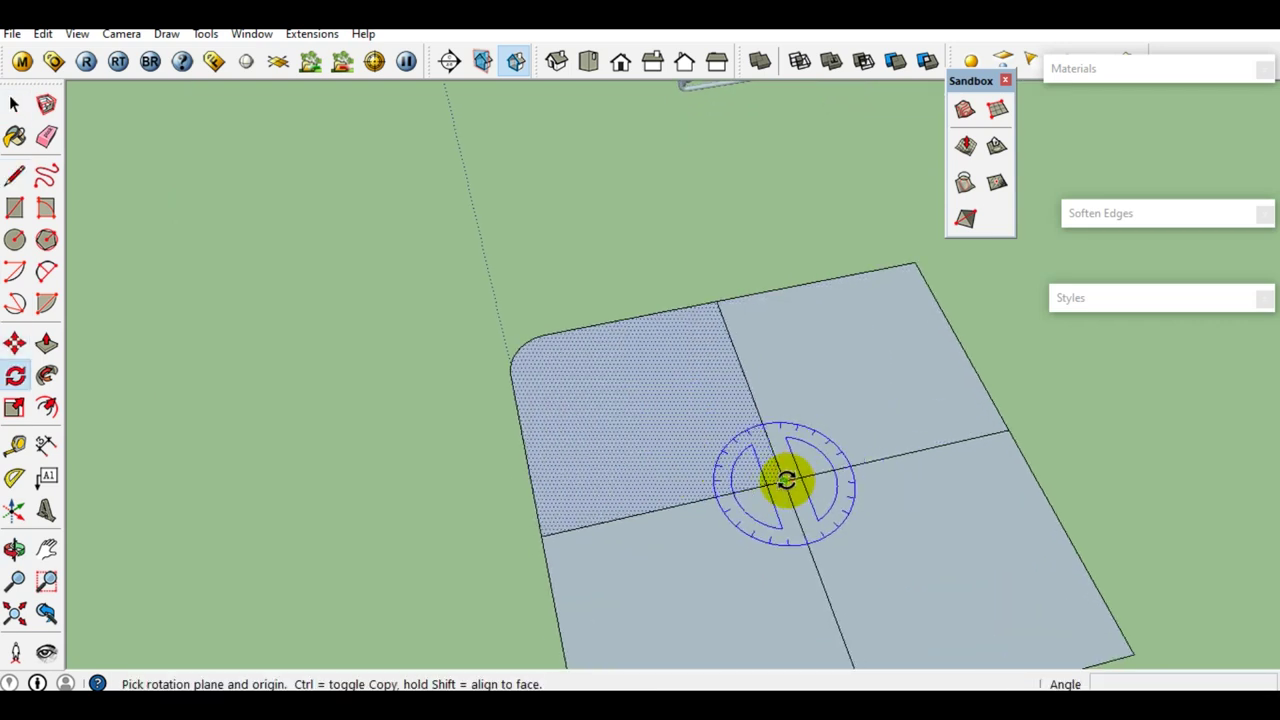
{"action": "left_click", "coordinate": [786, 480]}
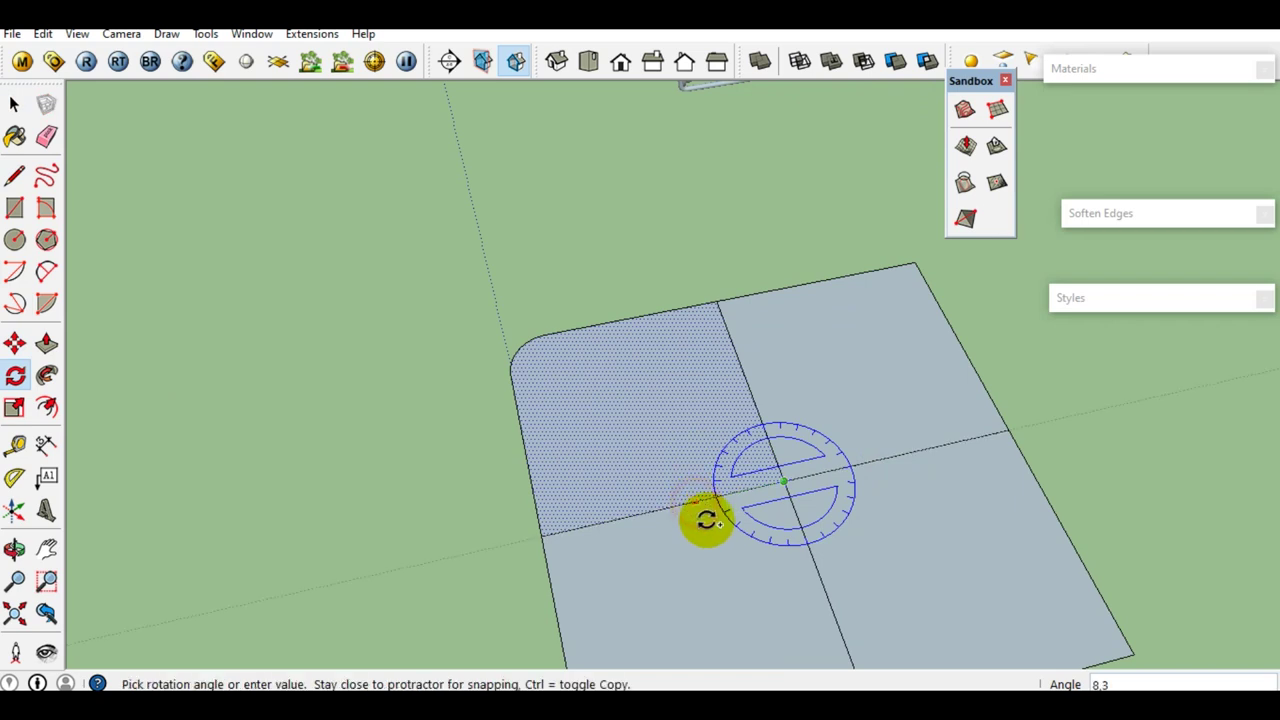
{"action": "left_click", "coordinate": [803, 544]}
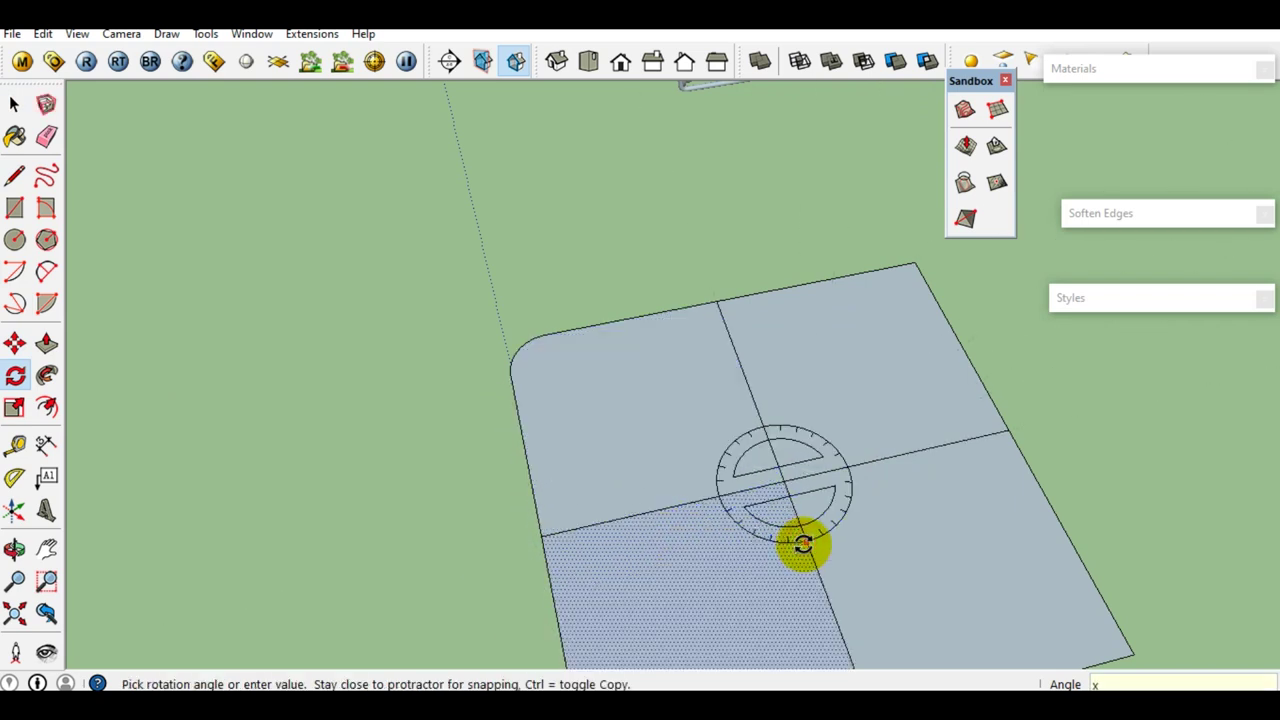
{"action": "scroll", "coordinate": [803, 544], "scroll_direction": "down", "scroll_amount": 2}
{"action": "key", "text": "space"}
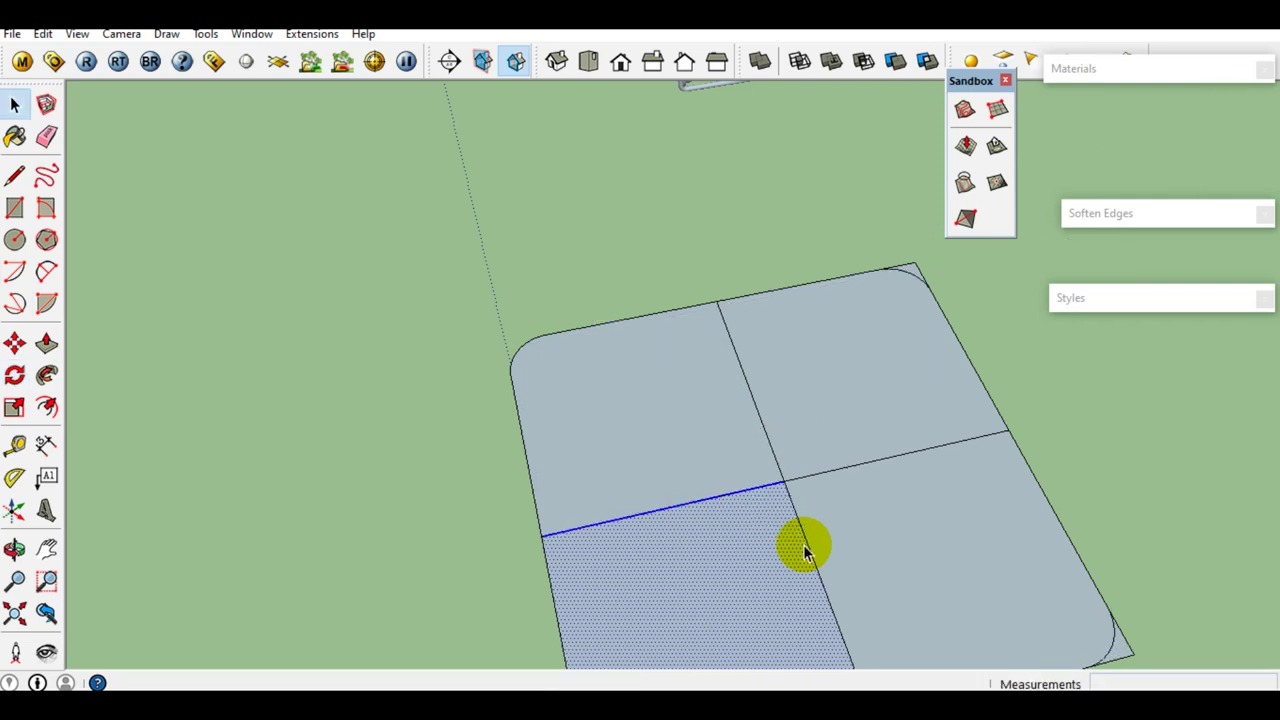
Step: Erase the leftover dividing lines from the rounded square
{"action": "scroll", "coordinate": [830, 560], "scroll_direction": "down", "scroll_amount": 2}
{"action": "scroll", "coordinate": [750, 585], "scroll_direction": "up", "scroll_amount": 2}
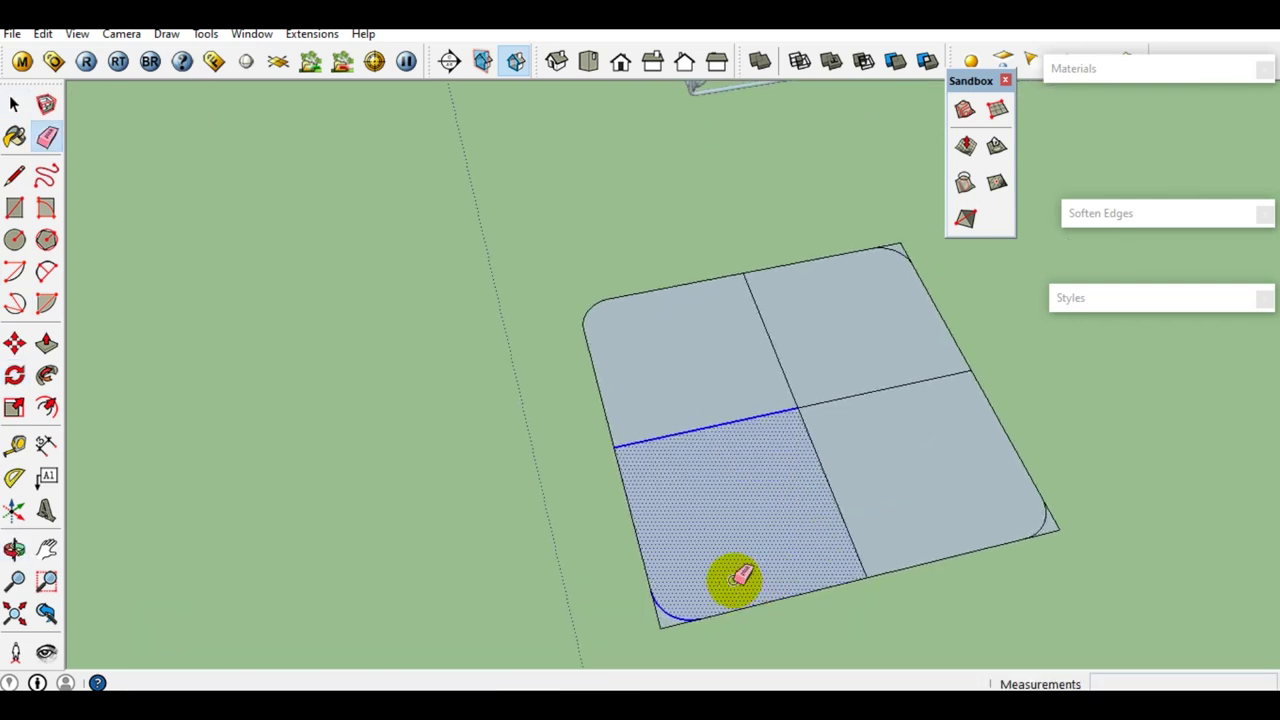
{"action": "key", "text": "e"}
{"action": "scroll", "coordinate": [740, 580], "scroll_direction": "up", "scroll_amount": 2}
{"action": "mouse_move", "coordinate": [988, 516]}
{"action": "middle_mouse_down"}
{"action": "mouse_move", "coordinate": [1014, 586]}
{"action": "mouse_move", "coordinate": [822, 278]}
{"action": "middle_mouse_up"}
{"action": "scroll", "coordinate": [685, 500], "scroll_direction": "down", "scroll_amount": 2}
{"action": "mouse_move", "coordinate": [714, 477]}
{"action": "middle_mouse_down"}
{"action": "mouse_move", "coordinate": [771, 503]}
{"action": "mouse_move", "coordinate": [737, 571]}
{"action": "middle_mouse_up"}
Step: Draw a small 20 mm circle on the rounded square
{"action": "scroll", "coordinate": [737, 571], "scroll_direction": "up", "scroll_amount": 2}
{"action": "key", "text": "c"}
{"action": "scroll", "coordinate": [690, 530], "scroll_direction": "up", "scroll_amount": 1}
{"action": "scroll", "coordinate": [686, 523], "scroll_direction": "up", "scroll_amount": 1}
{"action": "left_click", "coordinate": [686, 522]}
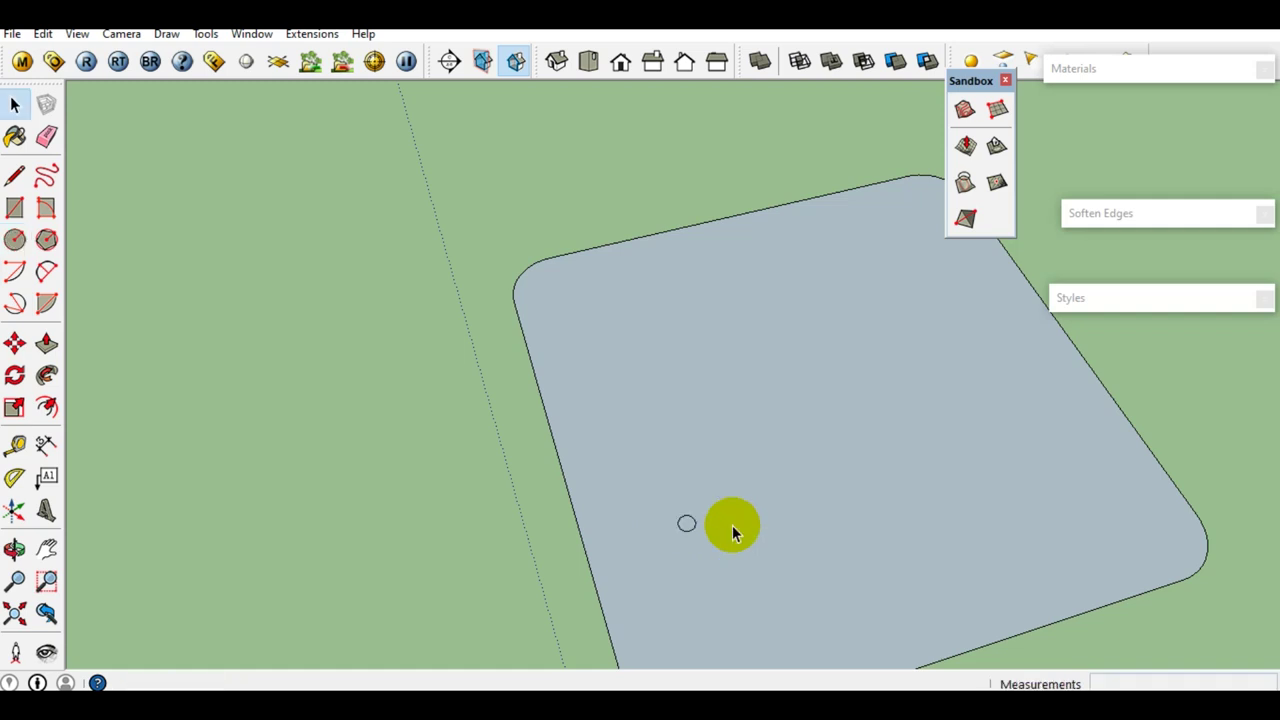
Step: Make the small circle into a group
{"action": "scroll", "coordinate": [686, 526], "scroll_direction": "up", "scroll_amount": 2}
{"action": "scroll", "coordinate": [686, 526], "scroll_direction": "up", "scroll_amount": 1}
{"action": "right_click", "coordinate": [686, 525]}
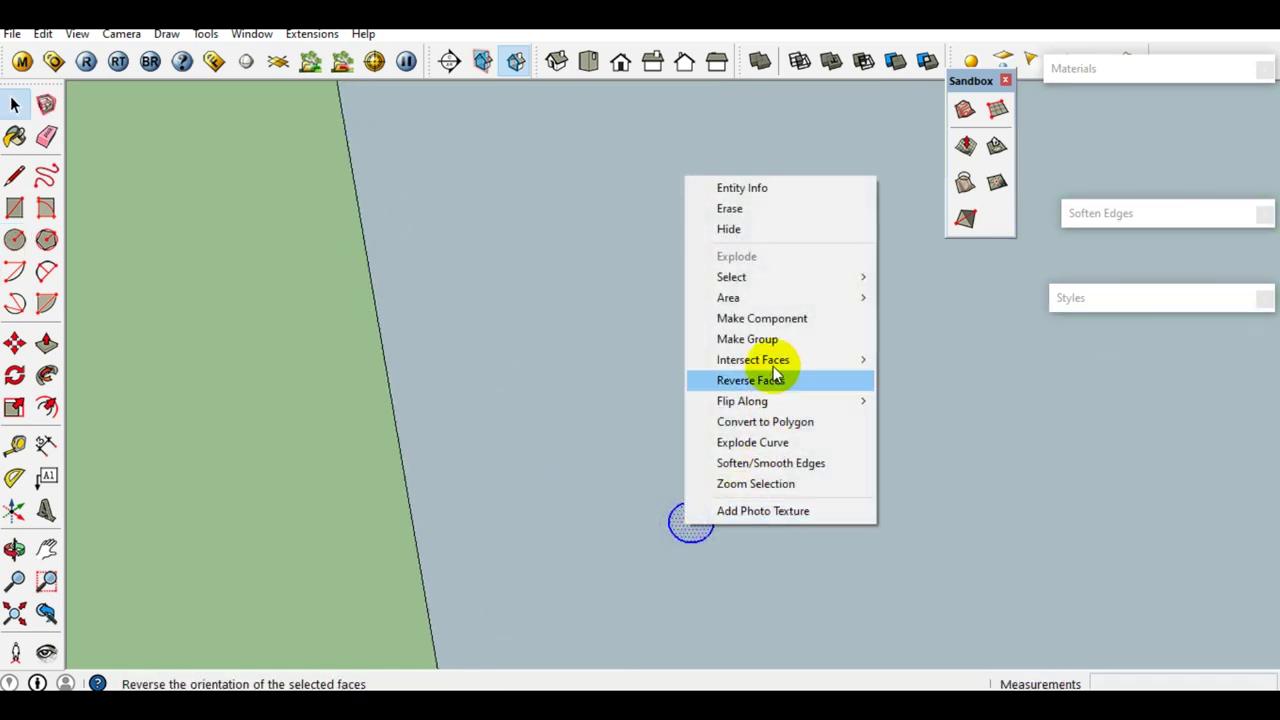
{"action": "left_click", "coordinate": [760, 339]}
Step: Rotate the grouped circle -90 degrees to stand it upright
{"action": "scroll", "coordinate": [710, 538], "scroll_direction": "down", "scroll_amount": 1}
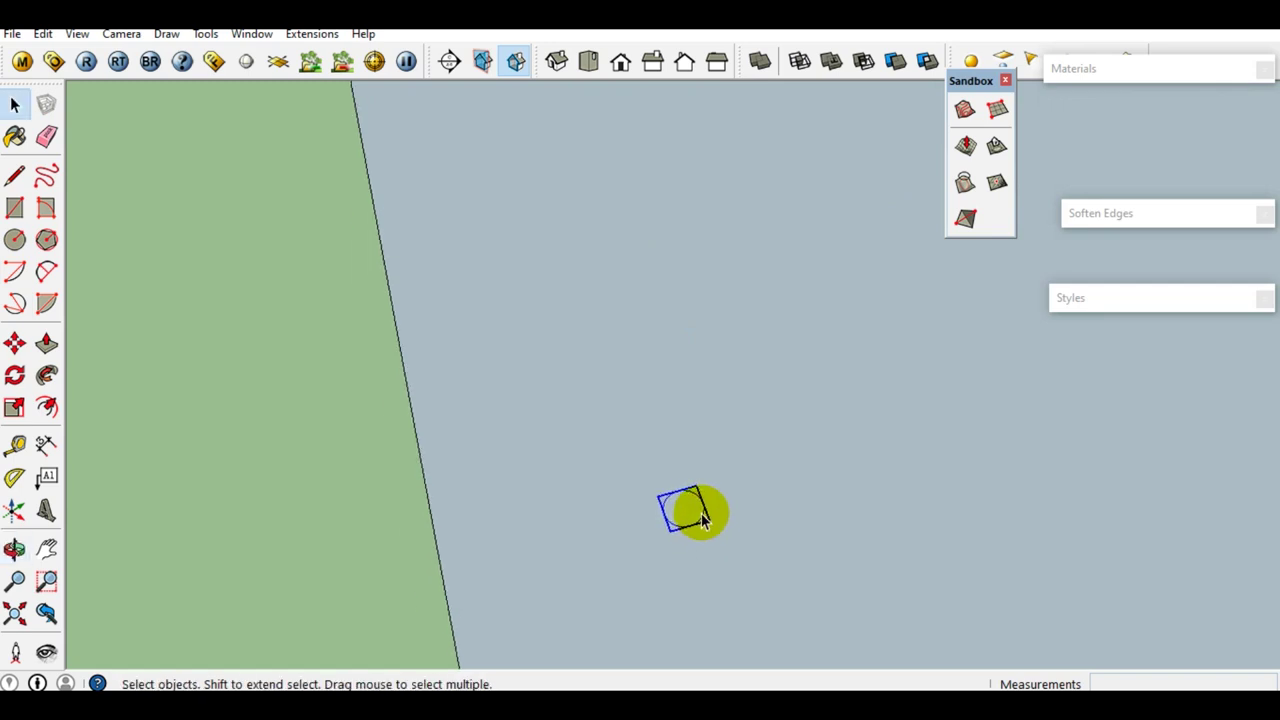
{"action": "scroll", "coordinate": [694, 512], "scroll_direction": "down", "scroll_amount": 1}
{"action": "key", "text": "m"}
{"action": "left_click", "coordinate": [804, 518]}
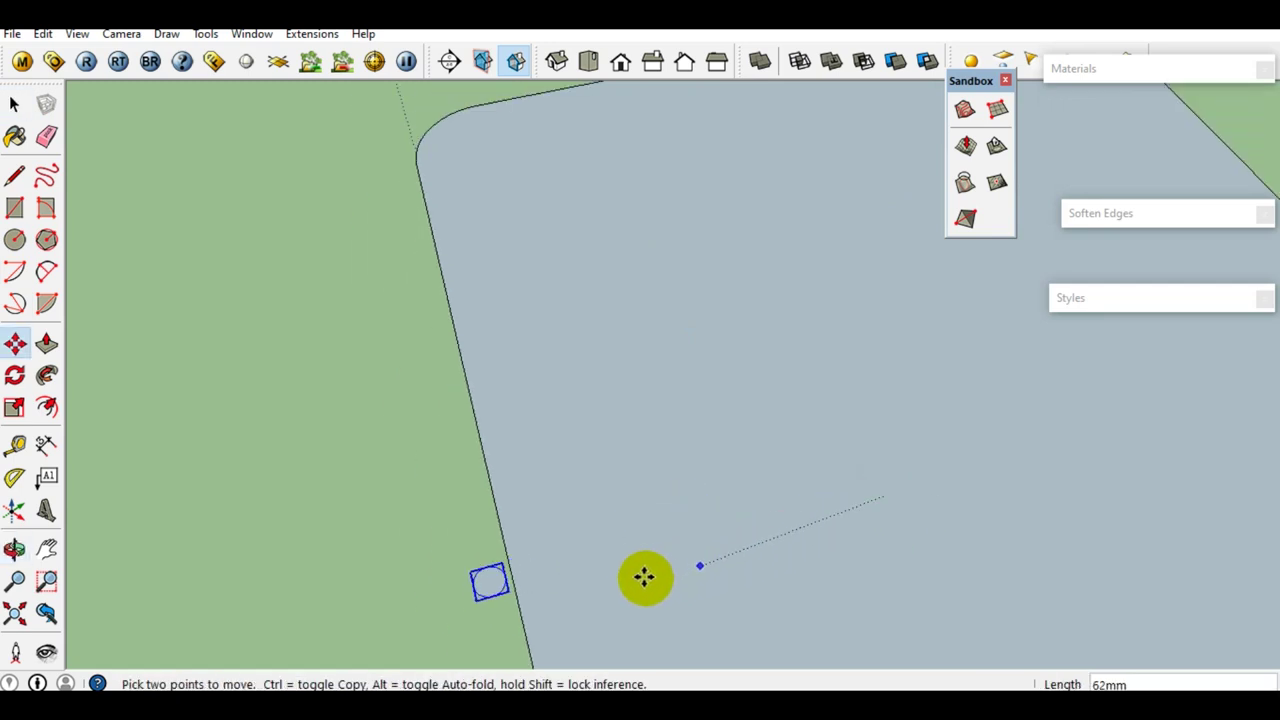
{"action": "key", "text": "space"}
{"action": "mouse_move", "coordinate": [609, 583]}
{"action": "middle_mouse_down"}
{"action": "mouse_move", "coordinate": [903, 443]}
{"action": "mouse_move", "coordinate": [669, 466]}
{"action": "mouse_move", "coordinate": [651, 482]}
{"action": "mouse_move", "coordinate": [668, 428]}
{"action": "mouse_move", "coordinate": [684, 476]}
{"action": "middle_mouse_up"}
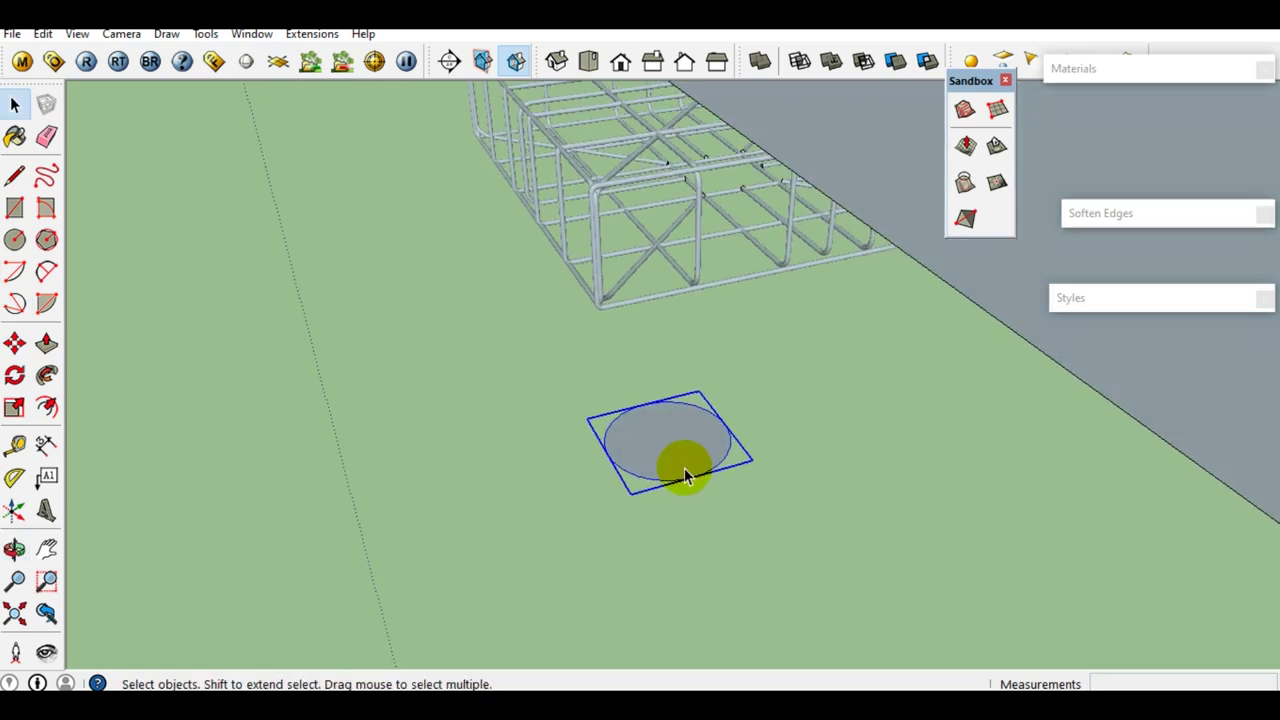
{"action": "key", "text": "m"}
{"action": "mouse_move", "coordinate": [684, 468]}
{"action": "middle_mouse_down"}
{"action": "mouse_move", "coordinate": [638, 460]}
{"action": "mouse_move", "coordinate": [727, 477]}
{"action": "middle_mouse_up"}
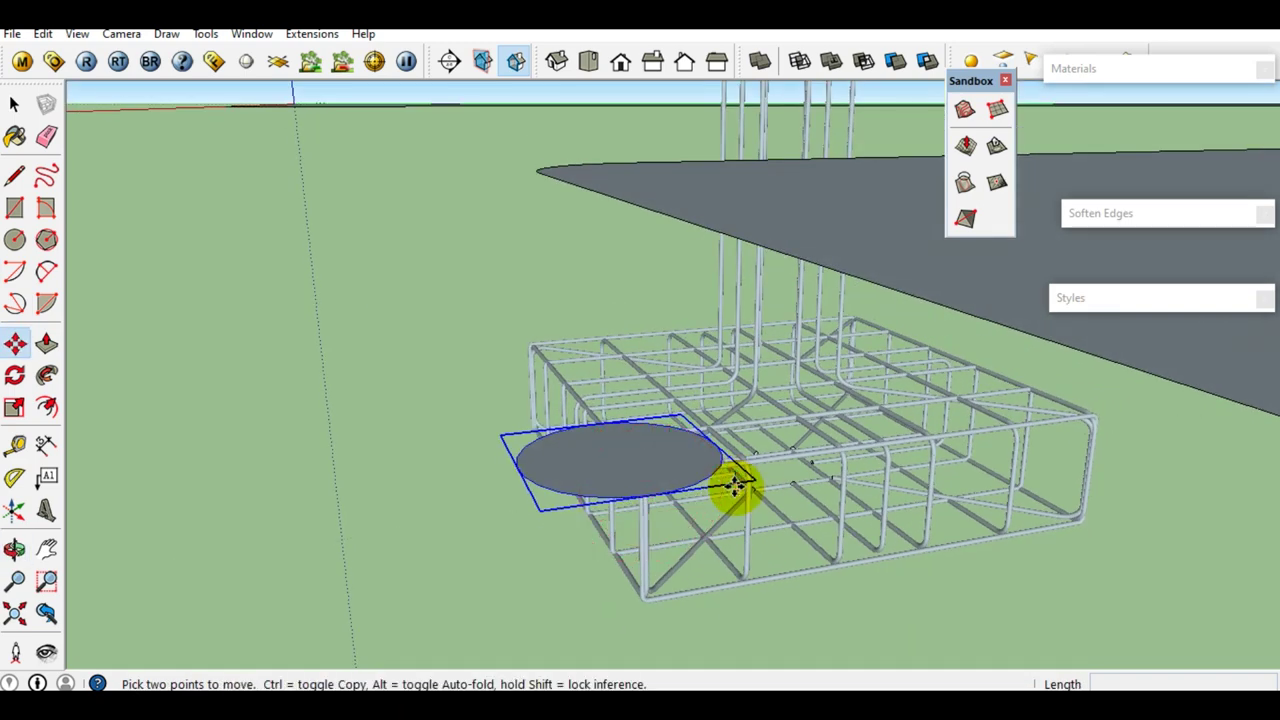
{"action": "left_click", "coordinate": [732, 487]}
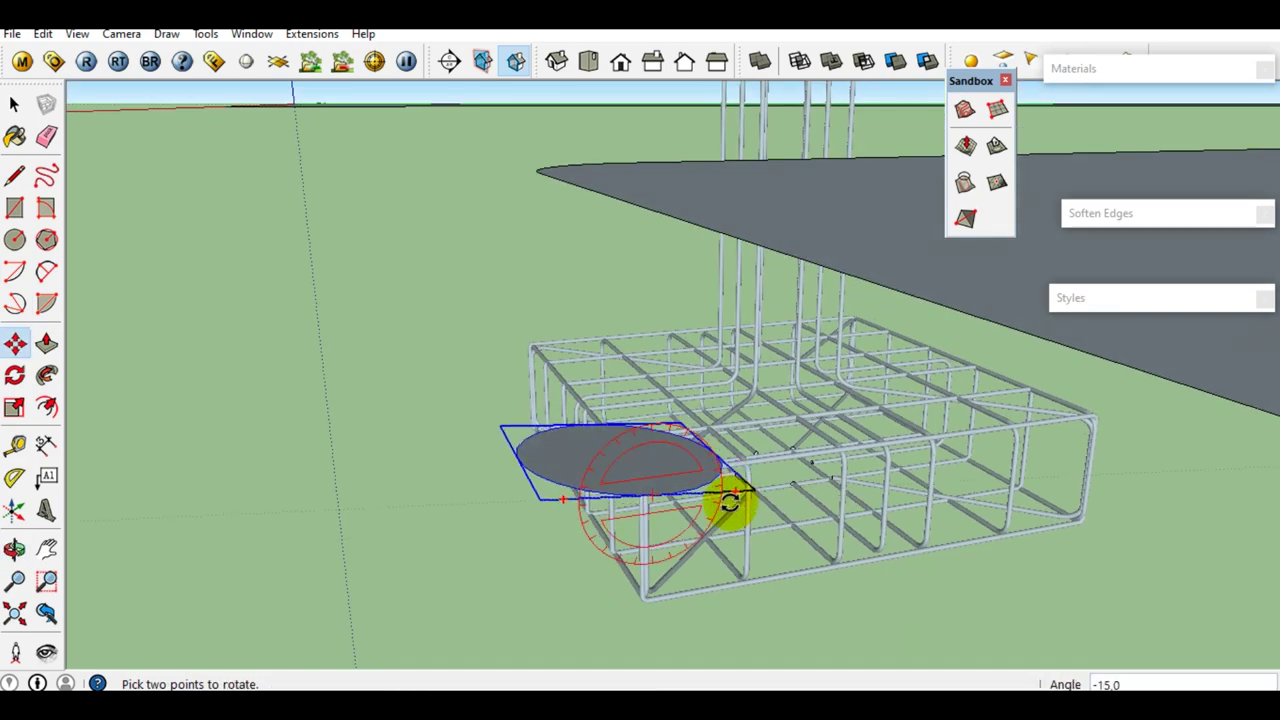
{"action": "left_click", "coordinate": [651, 569]}
{"action": "key", "text": "space"}
{"action": "mouse_move", "coordinate": [620, 494]}
{"action": "middle_mouse_down"}
{"action": "mouse_move", "coordinate": [897, 549]}
{"action": "mouse_move", "coordinate": [714, 529]}
{"action": "mouse_move", "coordinate": [715, 578]}
{"action": "middle_mouse_up"}
Step: Move the circle onto the rounded plane's edge
{"action": "key", "text": "m"}
{"action": "scroll", "coordinate": [737, 543], "scroll_direction": "up", "scroll_amount": 2}
{"action": "mouse_move", "coordinate": [629, 500]}
{"action": "middle_mouse_down"}
{"action": "mouse_move", "coordinate": [658, 553]}
{"action": "mouse_move", "coordinate": [666, 491]}
{"action": "mouse_move", "coordinate": [749, 480]}
{"action": "mouse_move", "coordinate": [500, 624]}
{"action": "middle_mouse_up"}
{"action": "scroll", "coordinate": [658, 553], "scroll_direction": "down", "scroll_amount": 3}
{"action": "left_click", "coordinate": [398, 655]}
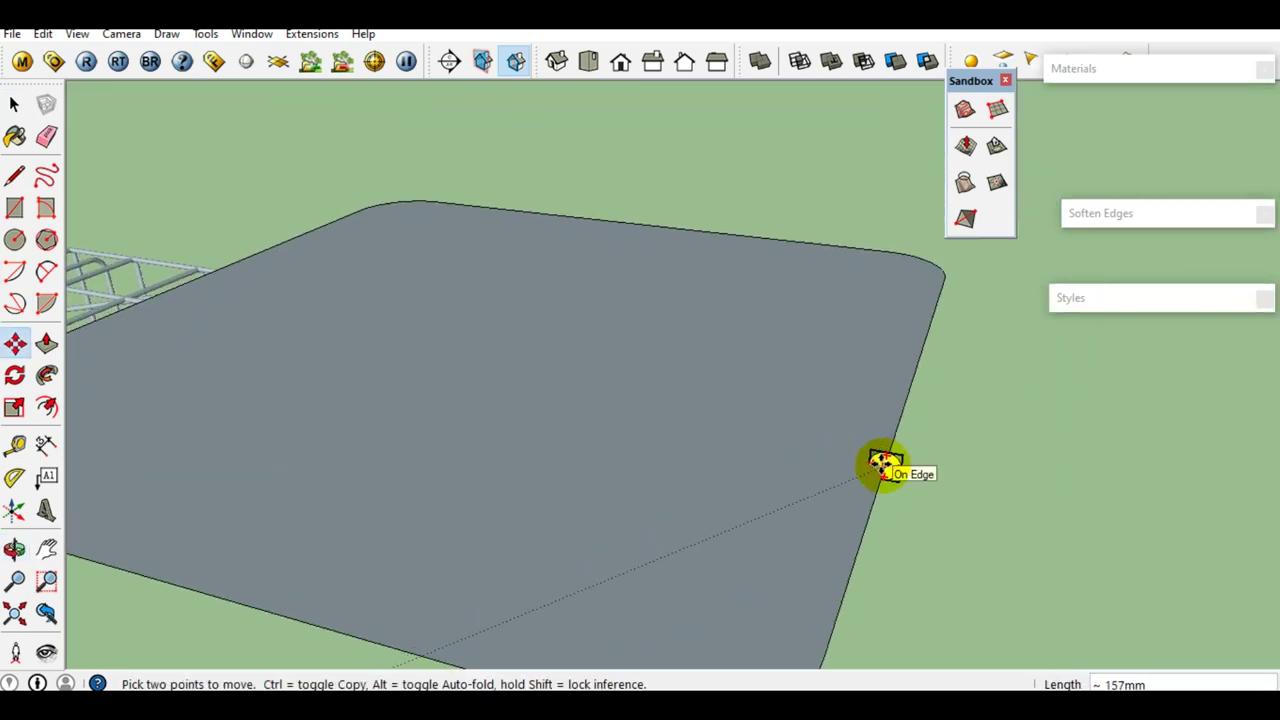
{"action": "left_click", "coordinate": [882, 465]}
{"action": "scroll", "coordinate": [800, 500], "scroll_direction": "up", "scroll_amount": 3}
{"action": "key", "text": "m"}
{"action": "left_click", "coordinate": [690, 530]}
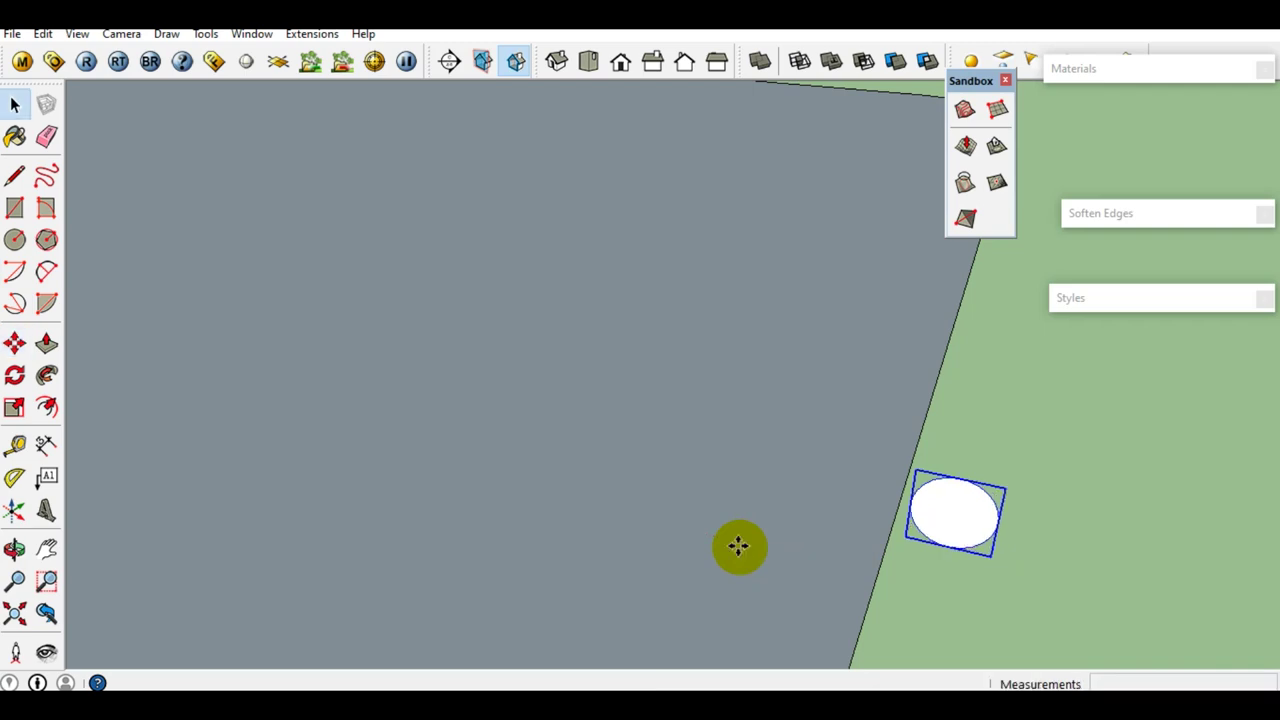
{"action": "key", "text": "space"}
{"action": "left_click", "coordinate": [860, 530]}
Step: Explode the circle group into loose geometry and select the rounded plane for Follow Me
{"action": "right_click", "coordinate": [962, 527]}
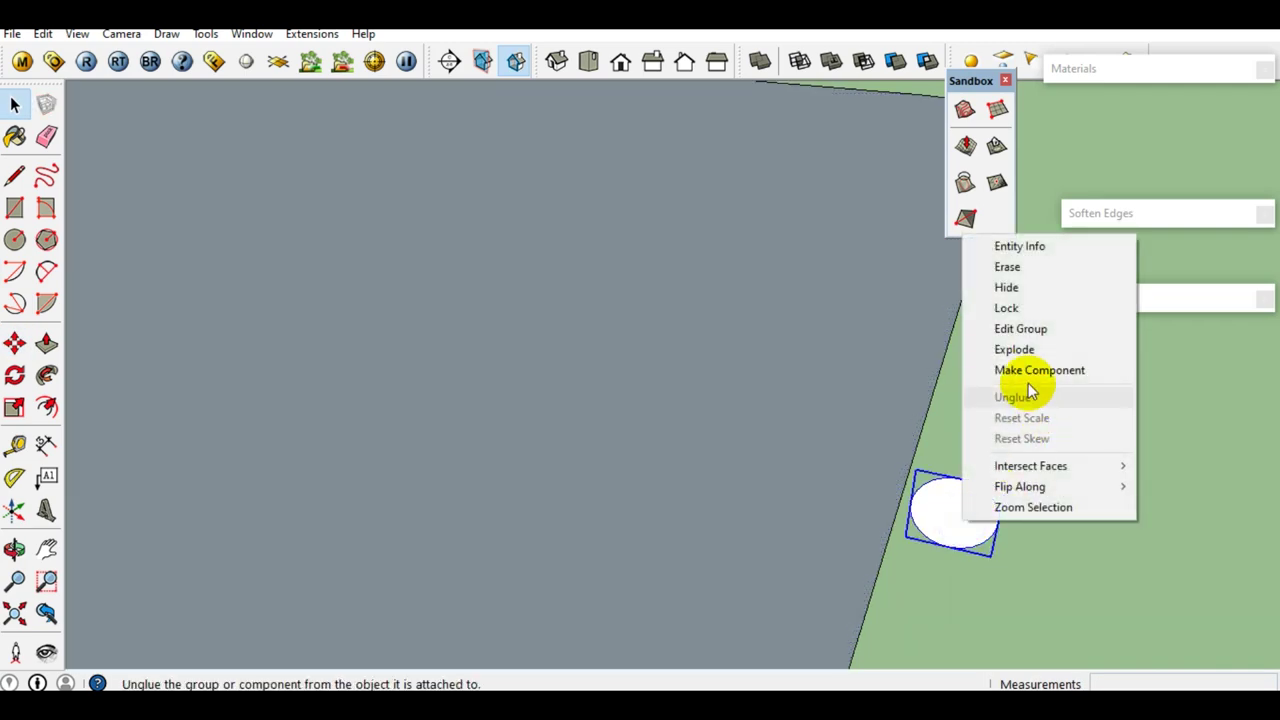
{"action": "left_click", "coordinate": [1015, 350]}
{"action": "left_click", "coordinate": [843, 539]}
{"action": "key", "text": "o"}
{"action": "middle_click_drag", "start_coordinate": [843, 543], "coordinate": [798, 527]}
{"action": "scroll", "coordinate": [740, 466], "scroll_direction": "down", "scroll_amount": 3}
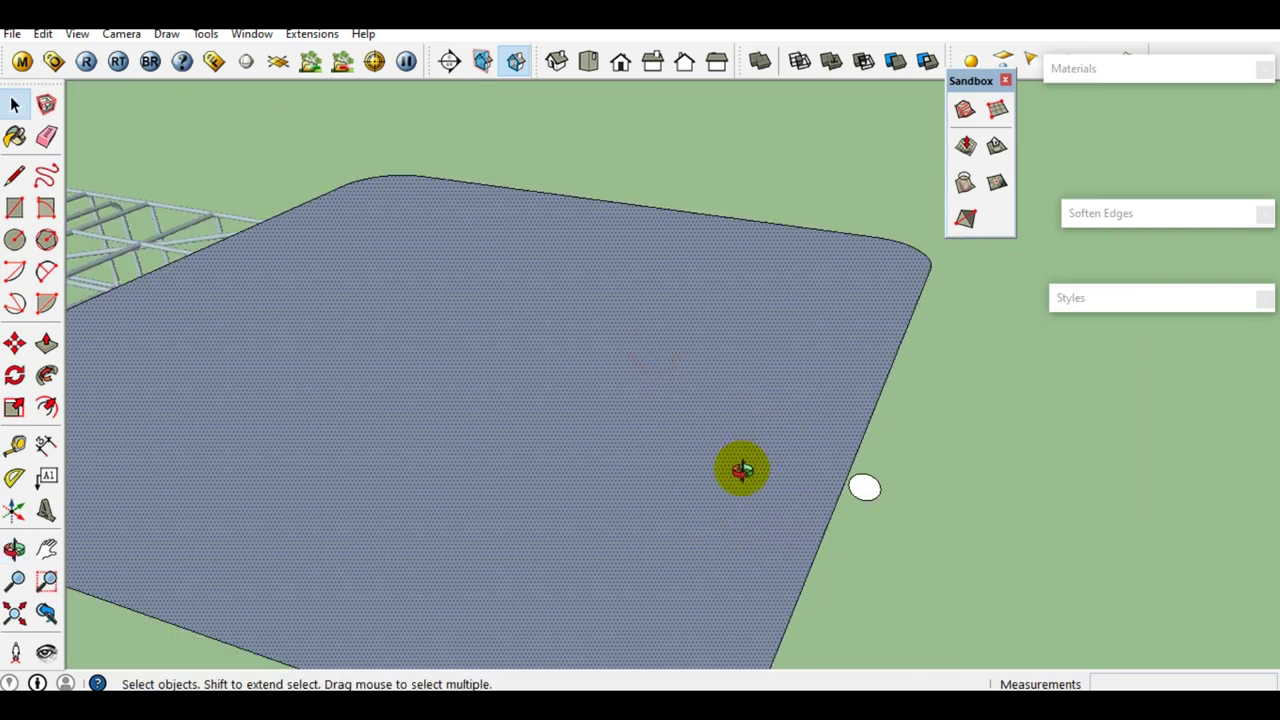
{"action": "scroll", "coordinate": [820, 506], "scroll_direction": "up", "scroll_amount": 4}
{"action": "scroll", "coordinate": [820, 506], "scroll_direction": "up", "scroll_amount": 2}
{"action": "left_click", "coordinate": [47, 375]}
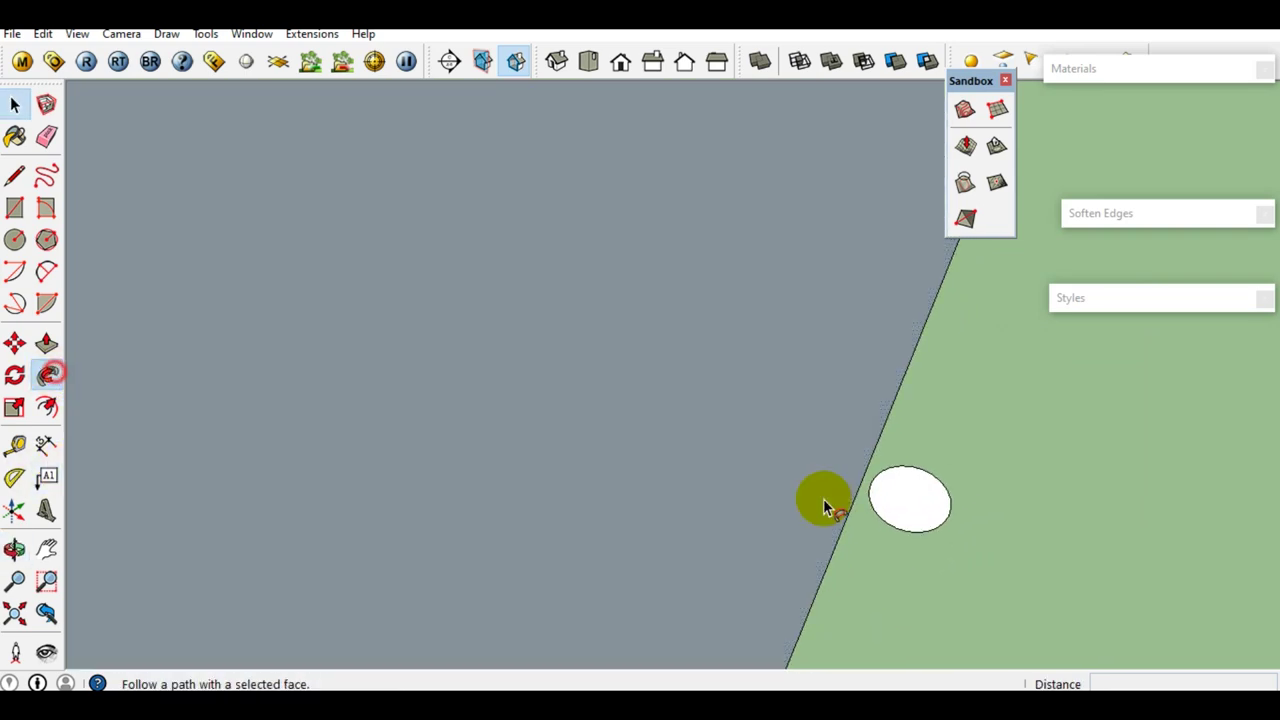
Step: Sweep the small circle with Follow Me along the plane's rounded edge
{"action": "left_click", "coordinate": [925, 512]}
{"action": "scroll", "coordinate": [763, 483], "scroll_direction": "down", "scroll_amount": 5}
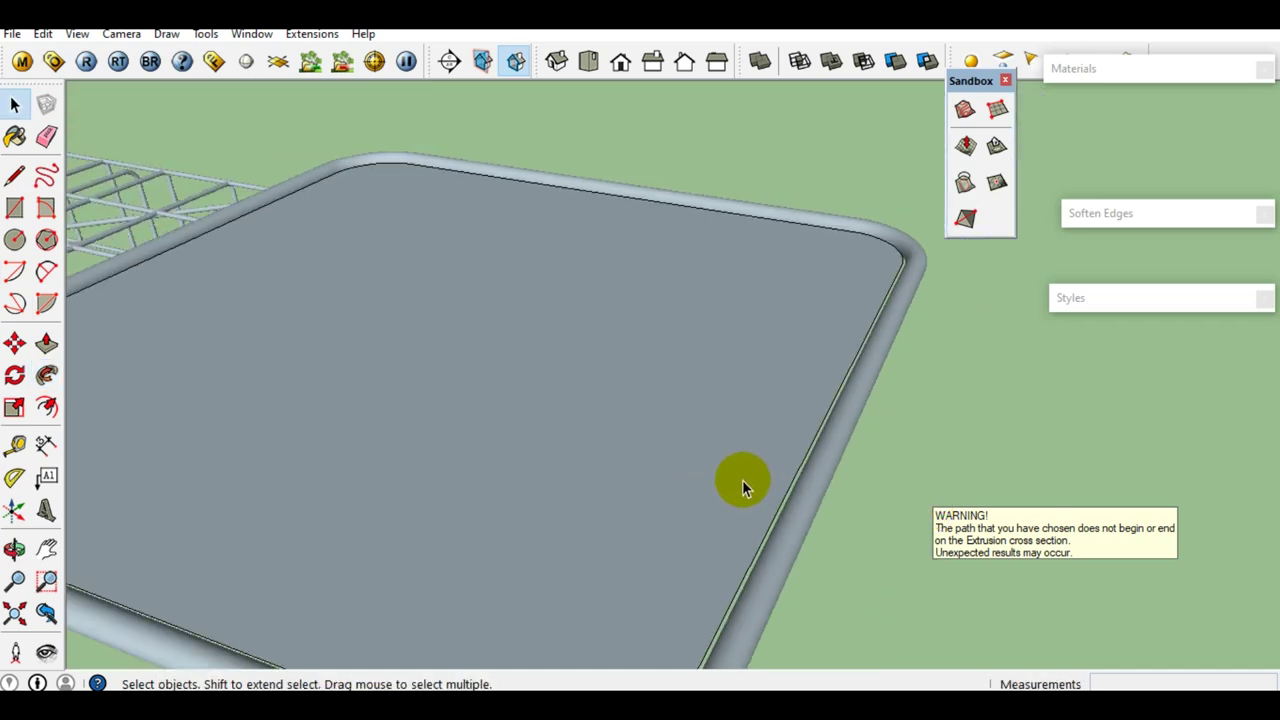
{"action": "middle_click_drag", "start_coordinate": [742, 480], "coordinate": [691, 280]}
Step: Draw a reference line across the tray from edge to edge
{"action": "key", "text": "l"}
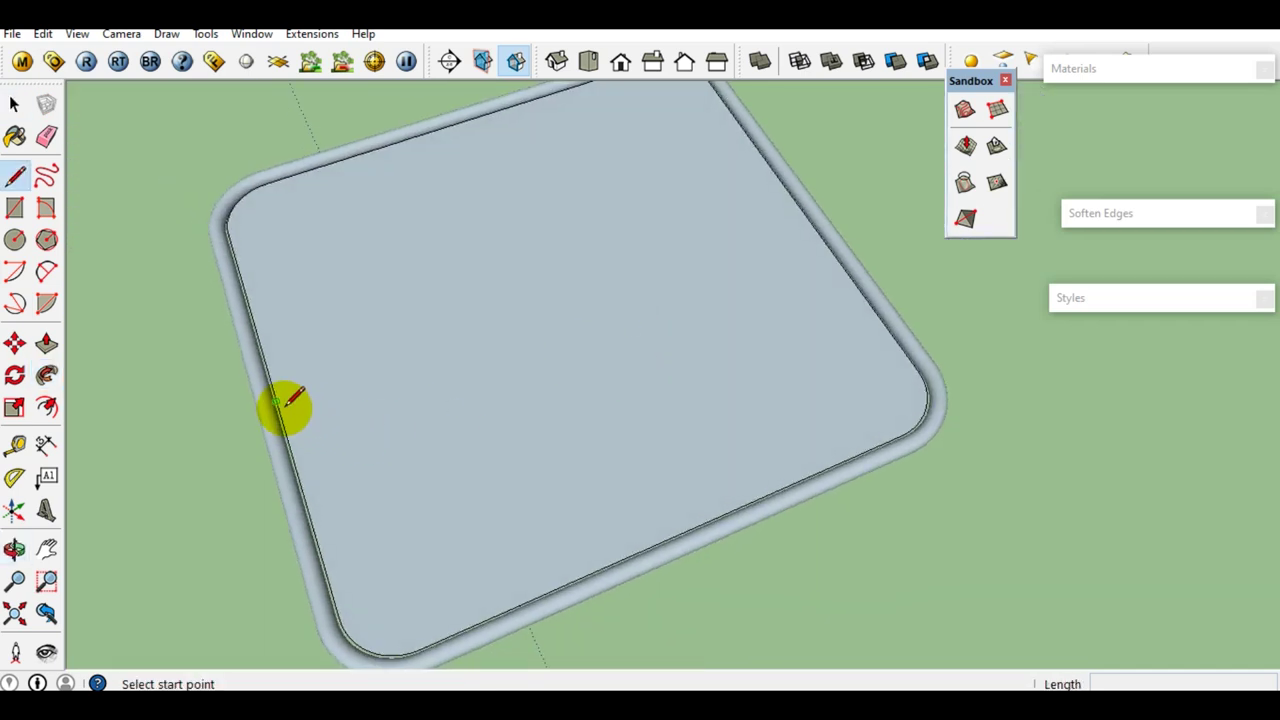
{"action": "left_click", "coordinate": [285, 409]}
{"action": "scroll", "coordinate": [718, 264], "scroll_direction": "up", "scroll_amount": 2}
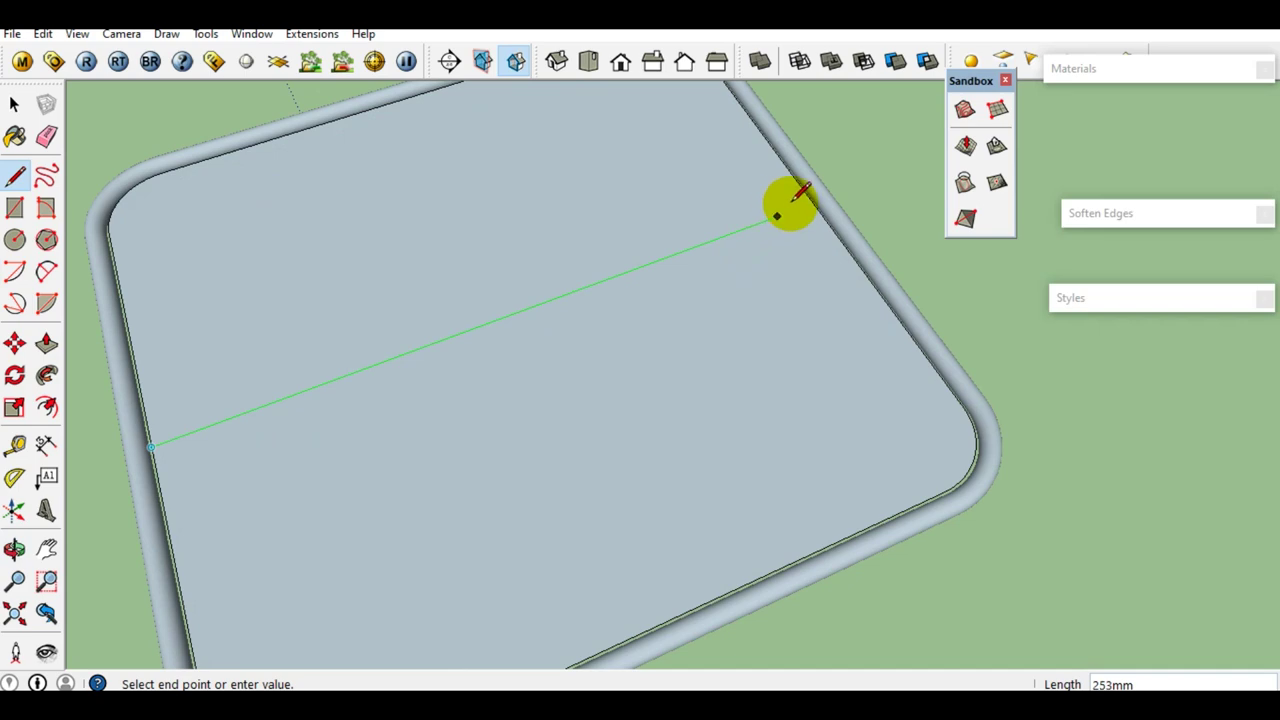
{"action": "left_click", "coordinate": [812, 200]}
{"action": "key", "text": "space"}
Step: Make the swept stirrup tube into a single group
{"action": "middle_click_drag", "start_coordinate": [686, 280], "coordinate": [612, 562]}
{"action": "left_click", "coordinate": [612, 562]}
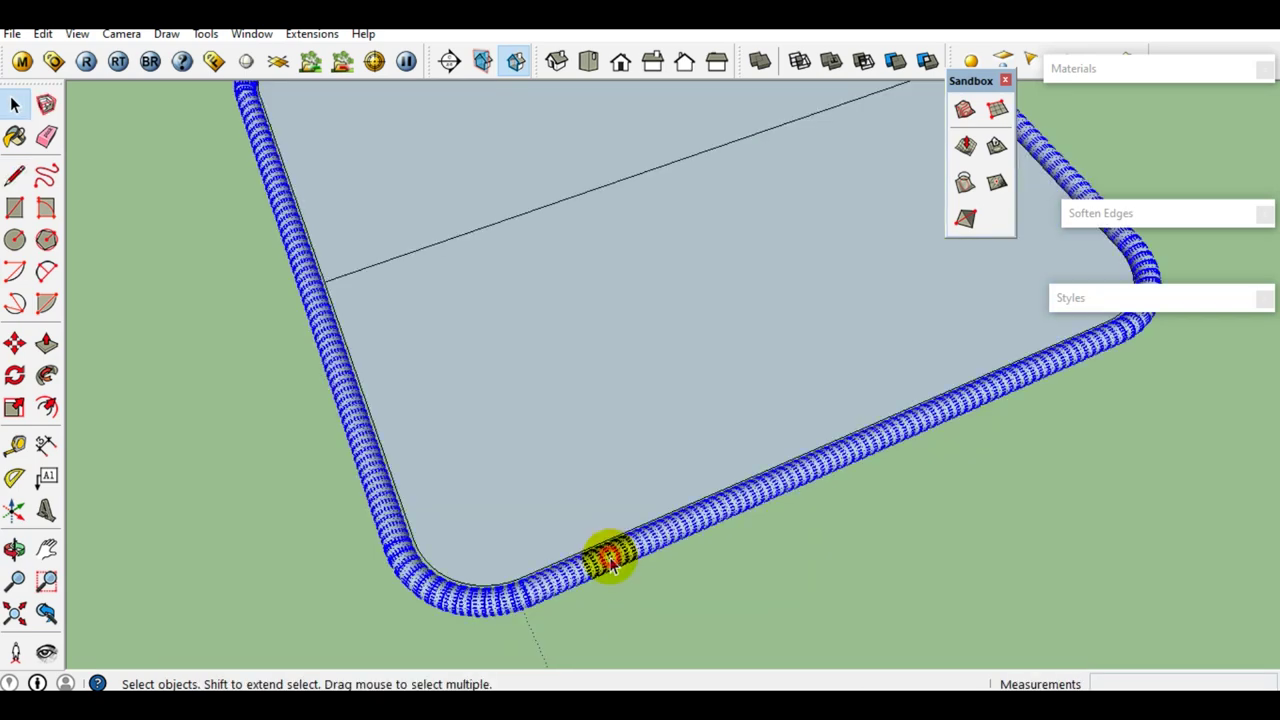
{"action": "right_click", "coordinate": [612, 562]}
{"action": "left_click", "coordinate": [654, 417]}
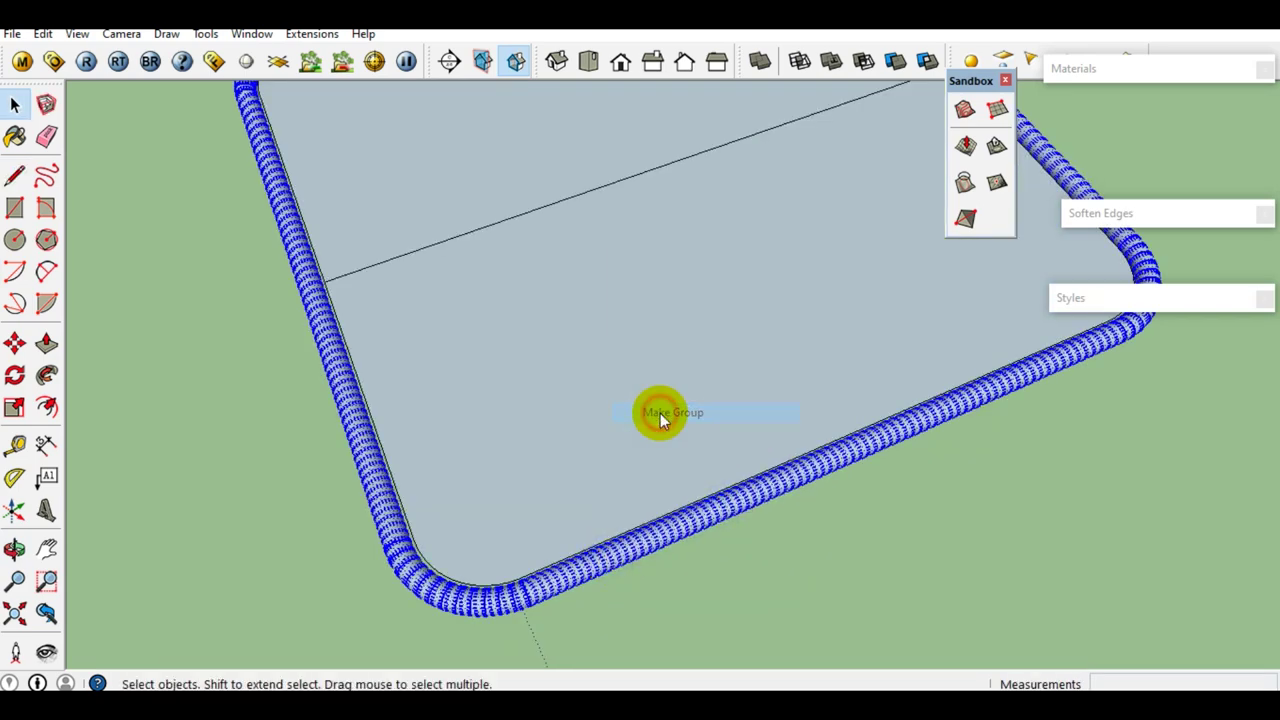
{"action": "scroll", "coordinate": [635, 444], "scroll_direction": "down", "scroll_amount": 1}
Step: Begin moving the stirrup from the line's midpoint, then cancel that move
{"action": "key", "text": "m"}
{"action": "middle_click_drag", "start_coordinate": [635, 444], "coordinate": [634, 347]}
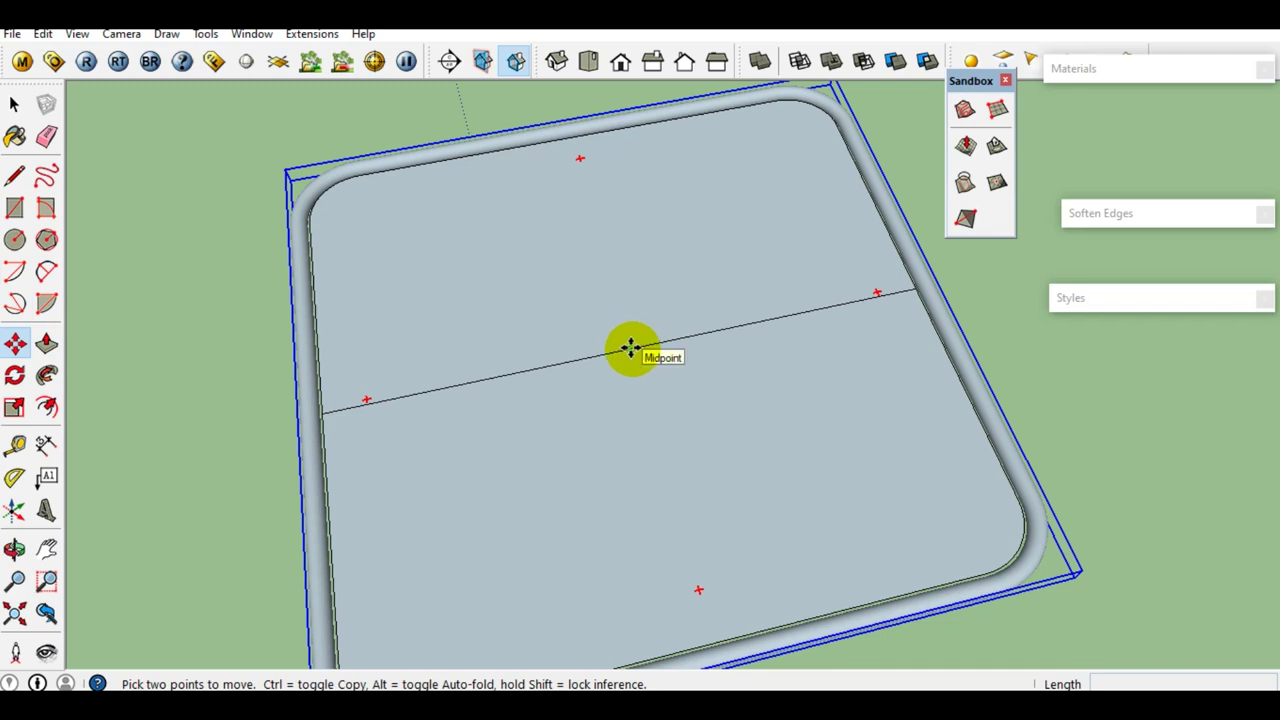
{"action": "left_click", "coordinate": [631, 347], "text": "ctrl"}
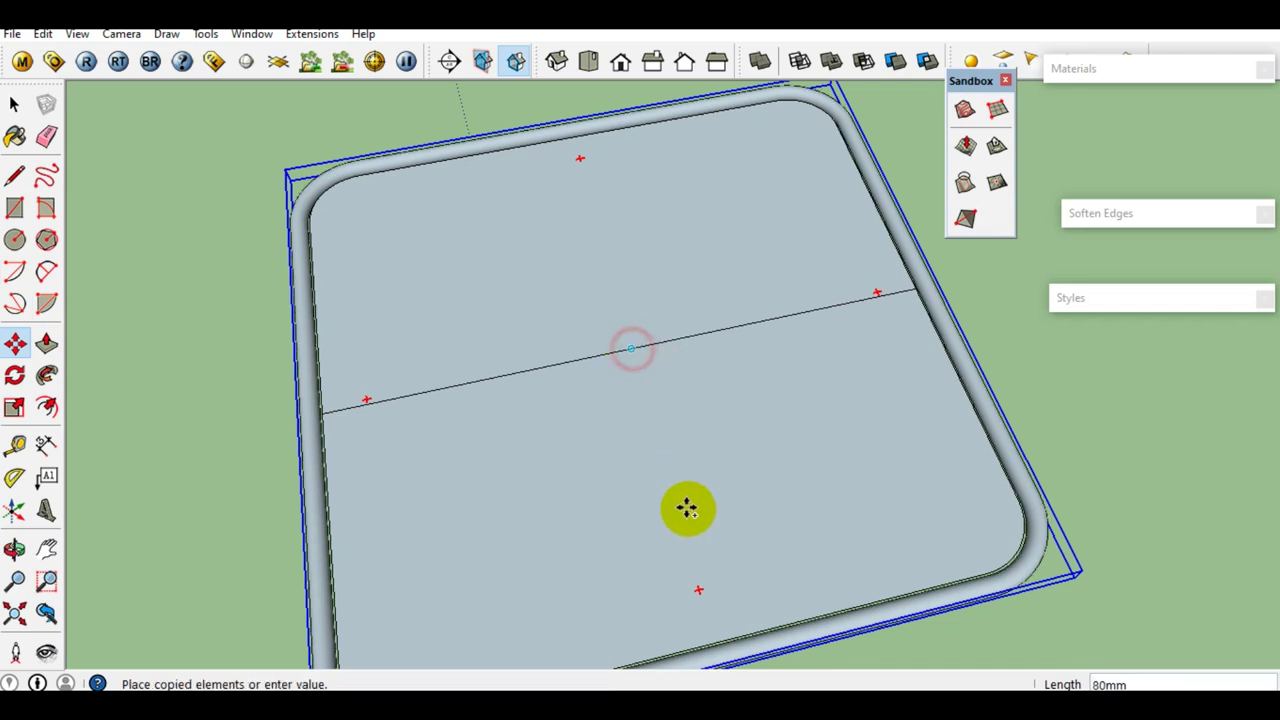
{"action": "scroll", "coordinate": [674, 491], "scroll_direction": "down", "scroll_amount": 2}
{"action": "scroll", "coordinate": [674, 471], "scroll_direction": "down", "scroll_amount": 2}
{"action": "scroll", "coordinate": [672, 472], "scroll_direction": "down", "scroll_amount": 2}
{"action": "scroll", "coordinate": [672, 472], "scroll_direction": "down", "scroll_amount": 2}
{"action": "mouse_move", "coordinate": [671, 466]}
{"action": "middle_mouse_down"}
{"action": "mouse_move", "coordinate": [632, 630]}
{"action": "mouse_move", "coordinate": [675, 485]}
{"action": "middle_mouse_up"}
{"action": "scroll", "coordinate": [660, 400], "scroll_direction": "up", "scroll_amount": 1}
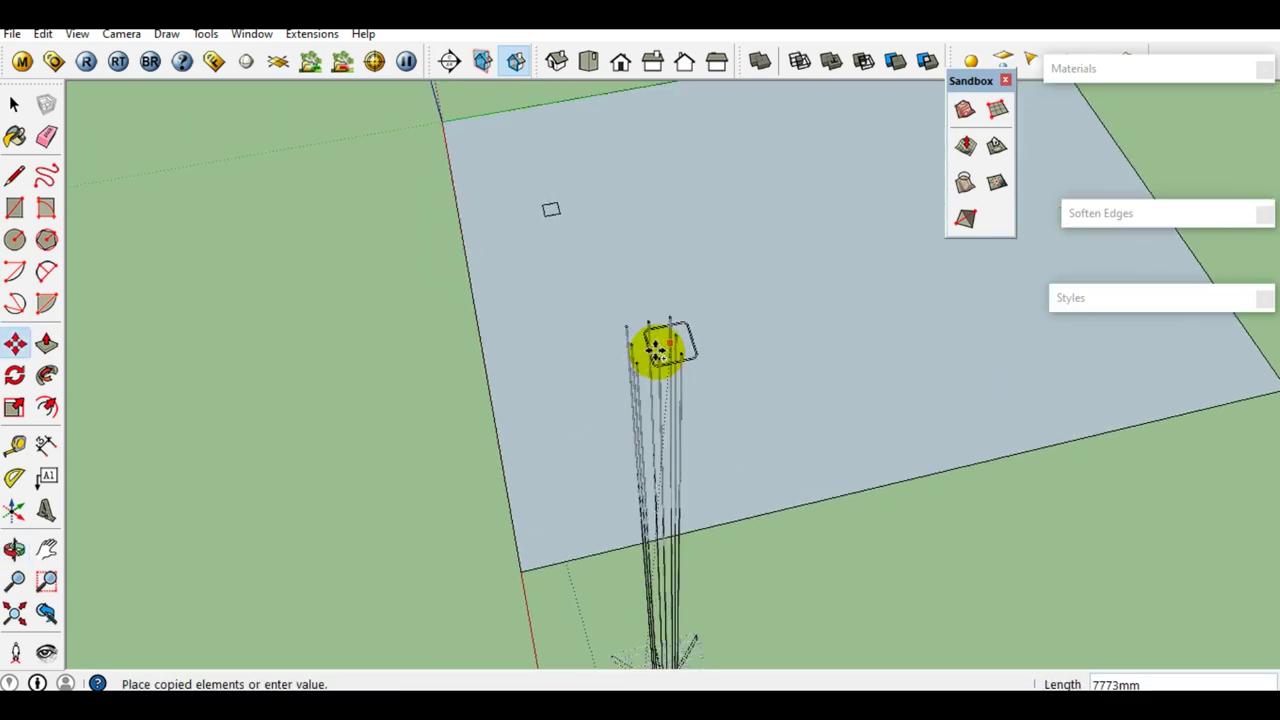
{"action": "scroll", "coordinate": [654, 349], "scroll_direction": "up", "scroll_amount": 3}
{"action": "scroll", "coordinate": [651, 354], "scroll_direction": "up", "scroll_amount": 3}
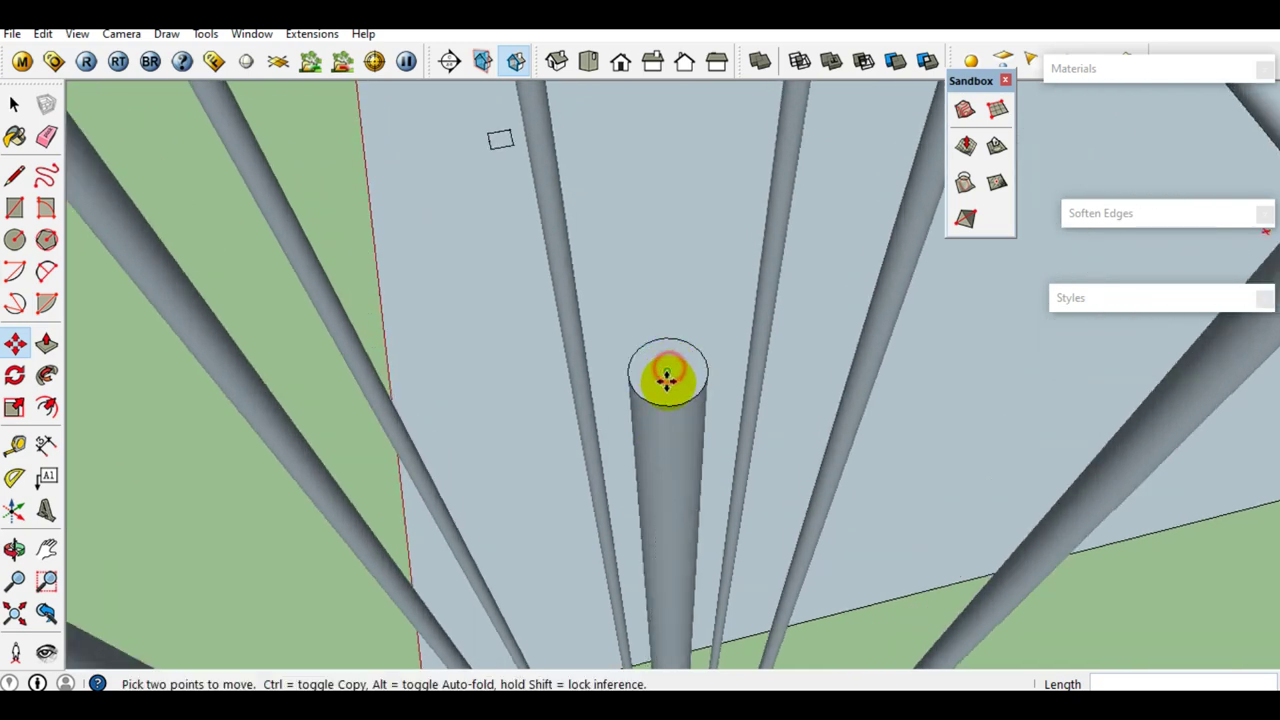
{"action": "key", "text": "space"}
{"action": "scroll", "coordinate": [666, 378], "scroll_direction": "down", "scroll_amount": 4}
{"action": "scroll", "coordinate": [666, 380], "scroll_direction": "down", "scroll_amount": 2}
{"action": "mouse_move", "coordinate": [666, 380]}
{"action": "middle_mouse_down"}
{"action": "mouse_move", "coordinate": [849, 377]}
{"action": "mouse_move", "coordinate": [716, 444]}
{"action": "mouse_move", "coordinate": [714, 466]}
{"action": "middle_mouse_up"}
Step: Move the stirrup 150 mm from a bar end onto the column bars
{"action": "key", "text": "m"}
{"action": "scroll", "coordinate": [714, 466], "scroll_direction": "up", "scroll_amount": 3}
{"action": "left_click", "coordinate": [714, 466]}
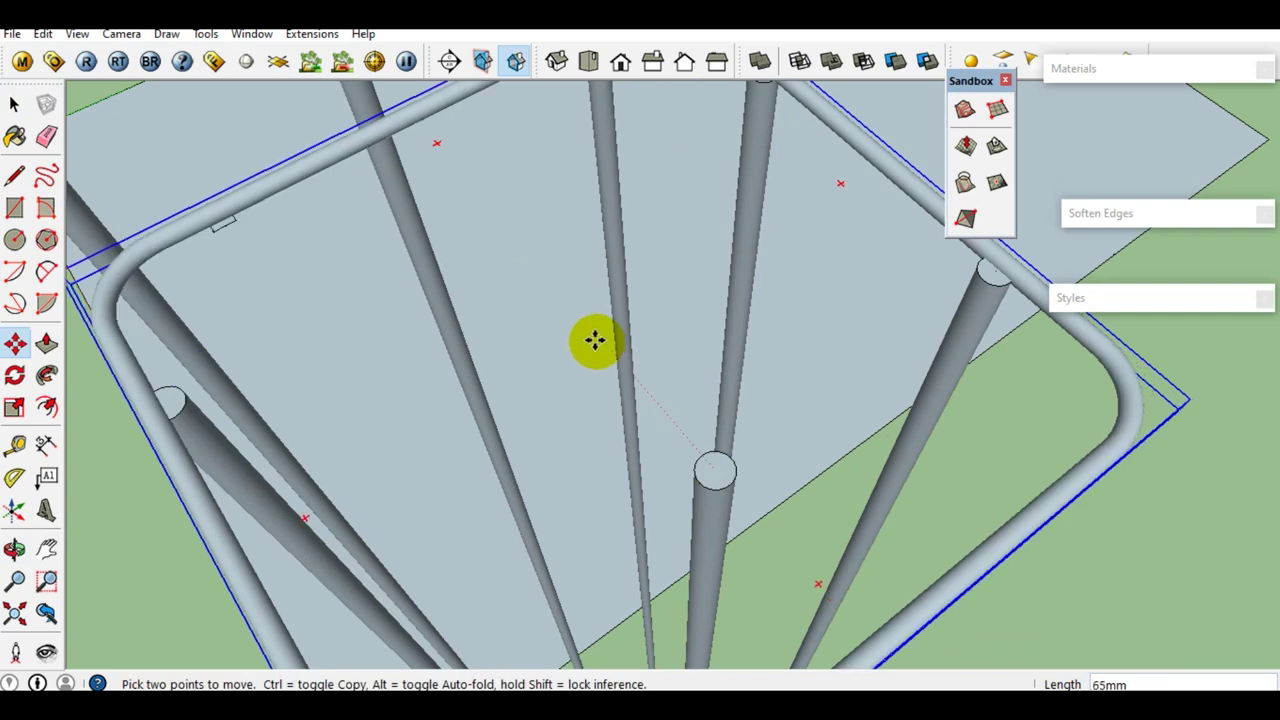
{"action": "type", "text": "150"}
{"action": "key", "text": "Return"}
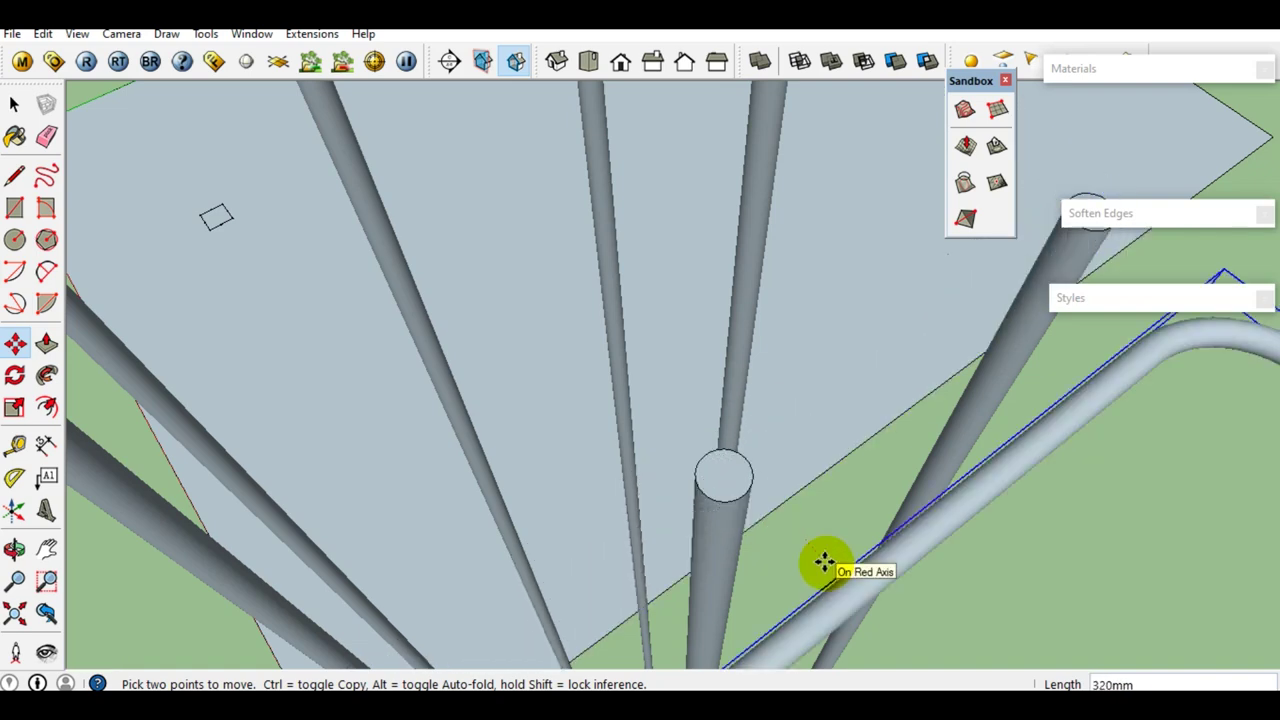
{"action": "key", "text": "Return"}
{"action": "middle_click_drag", "start_coordinate": [829, 563], "coordinate": [609, 477]}
{"action": "key", "text": "space"}
{"action": "scroll", "coordinate": [543, 476], "scroll_direction": "up", "scroll_amount": 2}
{"action": "middle_click_drag", "start_coordinate": [545, 450], "coordinate": [601, 437]}
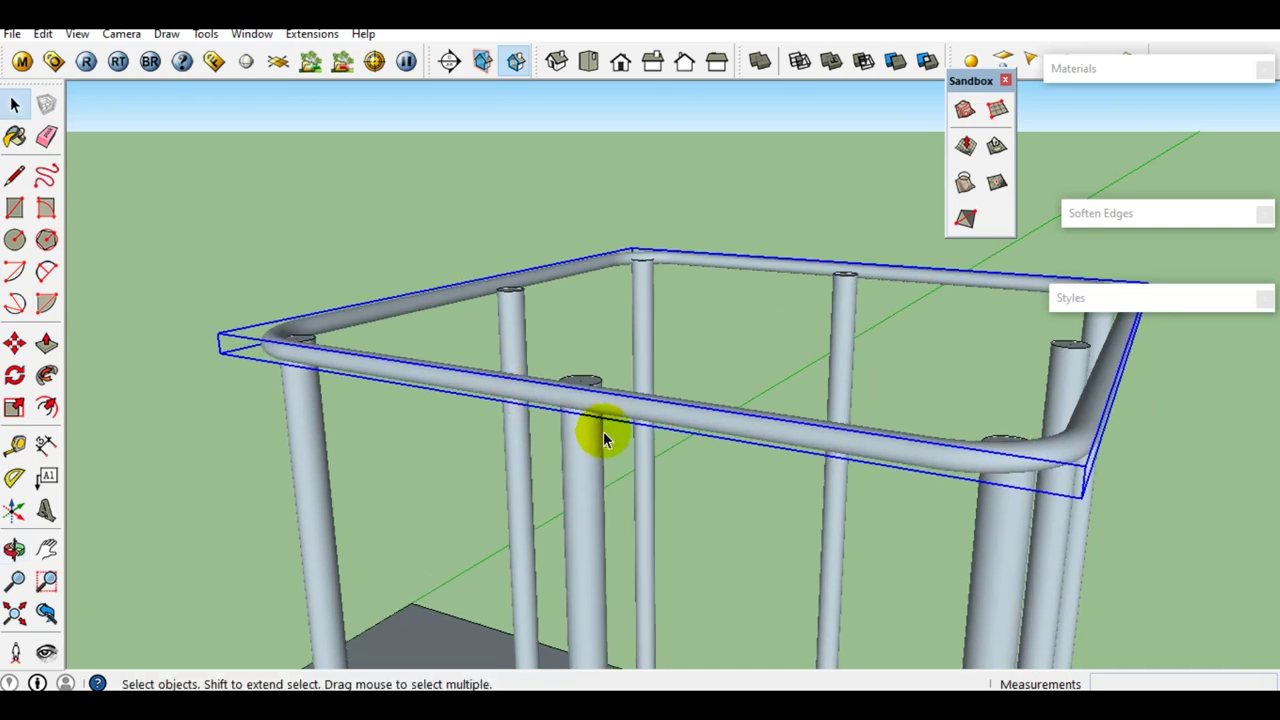
Step: Copy the stirrup up the column bars and divide the copies evenly with /85
{"action": "key", "text": "m"}
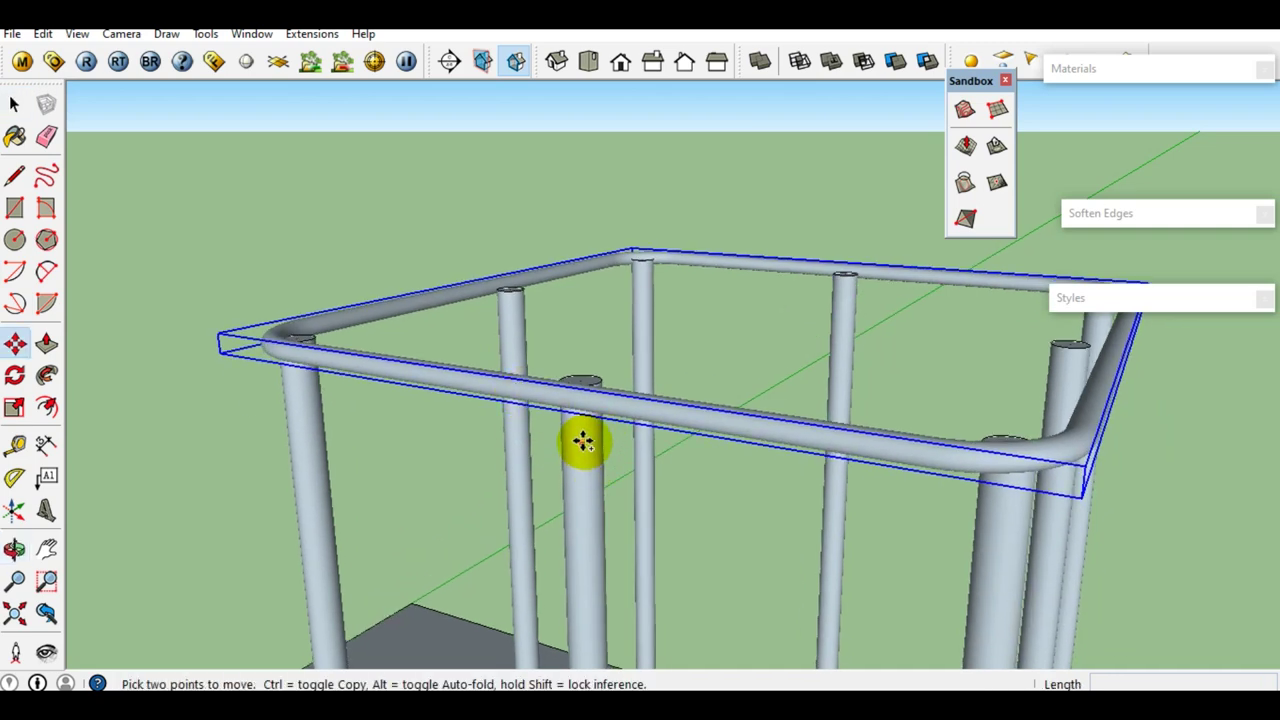
{"action": "left_click", "coordinate": [582, 441]}
{"action": "key", "text": "ctrl"}
{"action": "scroll", "coordinate": [578, 455], "scroll_direction": "down", "scroll_amount": 2}
{"action": "scroll", "coordinate": [590, 520], "scroll_direction": "down", "scroll_amount": 2}
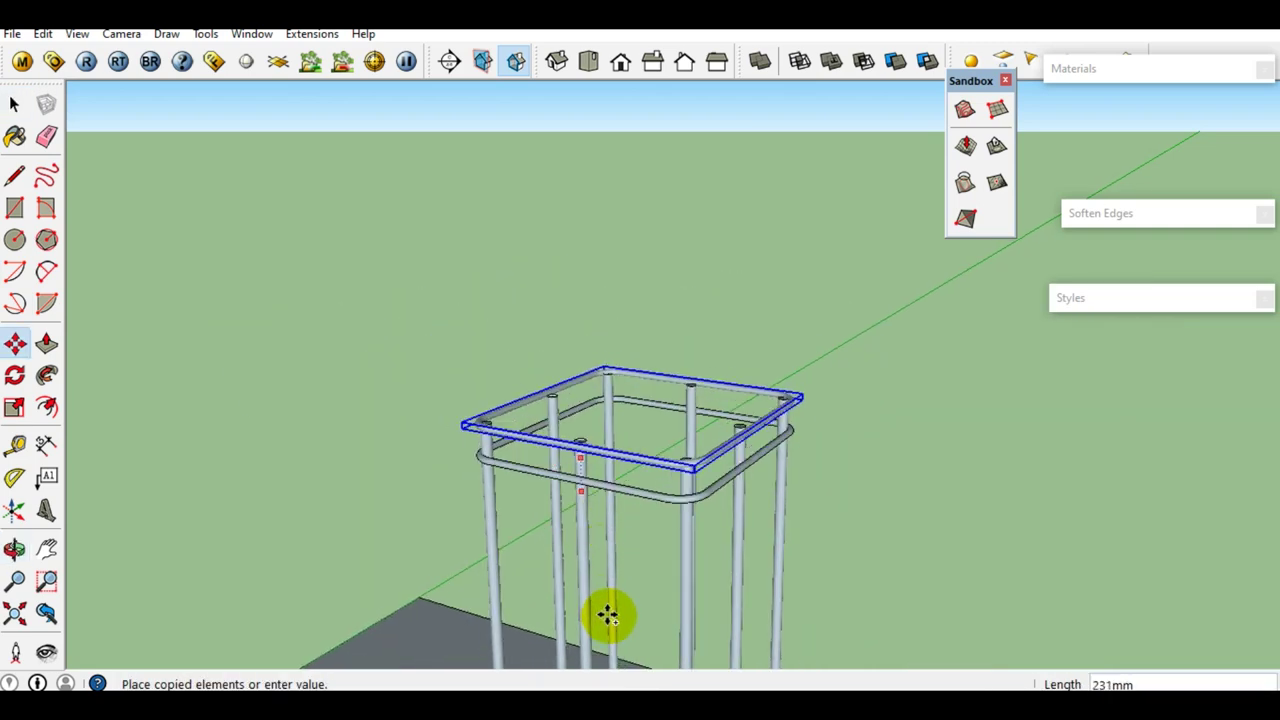
{"action": "middle_click_drag", "start_coordinate": [605, 618], "coordinate": [609, 297]}
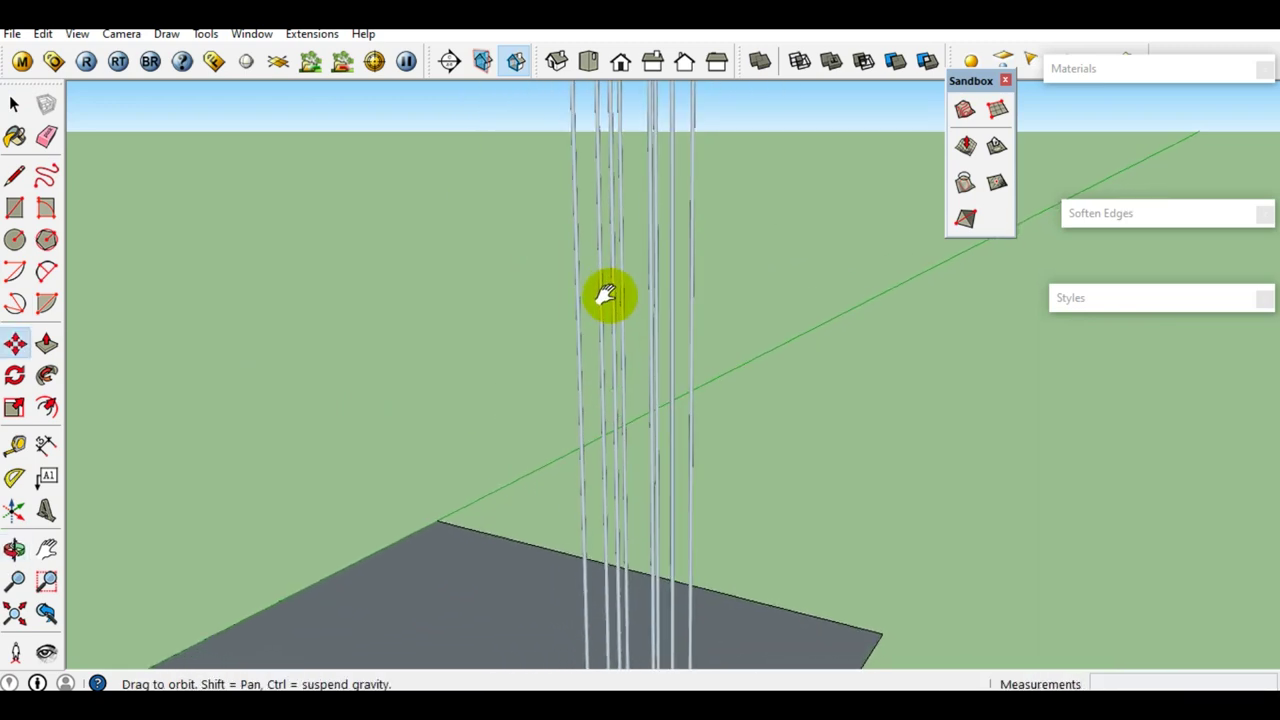
{"action": "mouse_move", "coordinate": [638, 566]}
{"action": "middle_mouse_down"}
{"action": "mouse_move", "coordinate": [617, 369]}
{"action": "mouse_move", "coordinate": [615, 432]}
{"action": "mouse_move", "coordinate": [634, 534]}
{"action": "mouse_move", "coordinate": [628, 364]}
{"action": "mouse_move", "coordinate": [629, 566]}
{"action": "mouse_move", "coordinate": [629, 358]}
{"action": "middle_mouse_up"}
{"action": "middle_click_drag", "start_coordinate": [628, 541], "coordinate": [631, 366]}
{"action": "scroll", "coordinate": [634, 428], "scroll_direction": "up", "scroll_amount": 2}
{"action": "scroll", "coordinate": [629, 443], "scroll_direction": "up", "scroll_amount": 3}
{"action": "scroll", "coordinate": [609, 481], "scroll_direction": "up", "scroll_amount": 3}
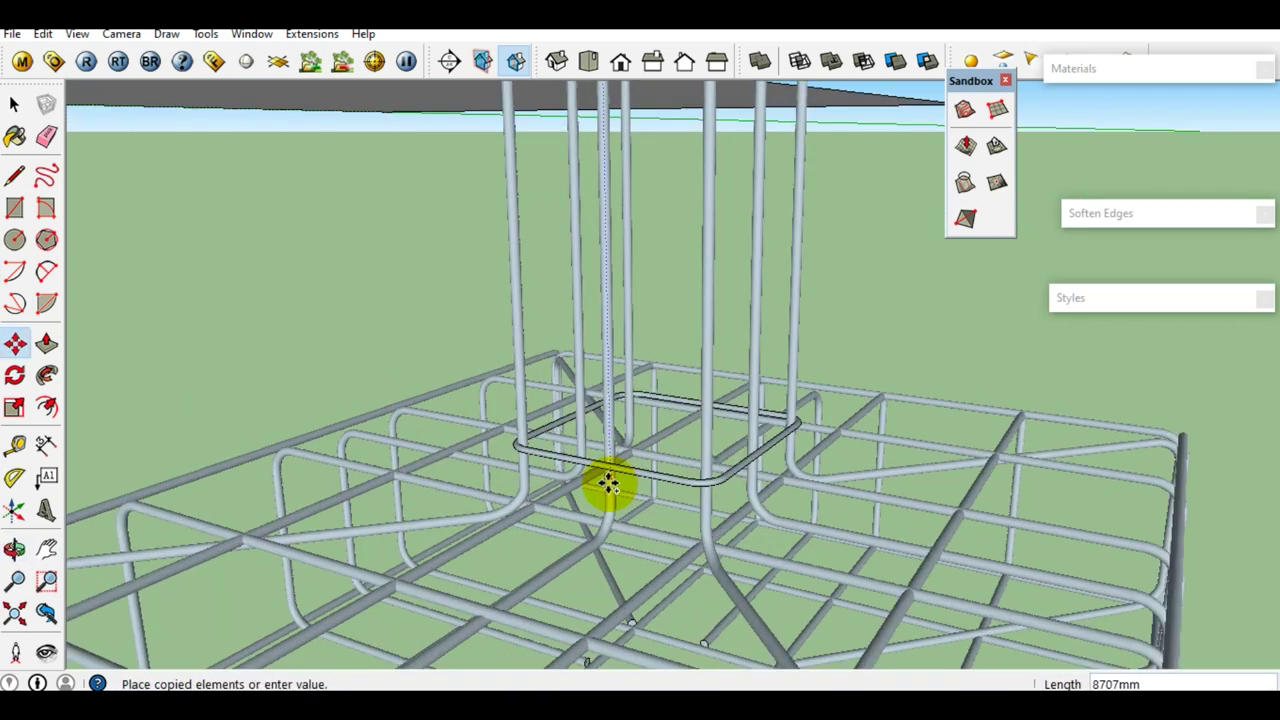
{"action": "scroll", "coordinate": [609, 481], "scroll_direction": "up", "scroll_amount": 2}
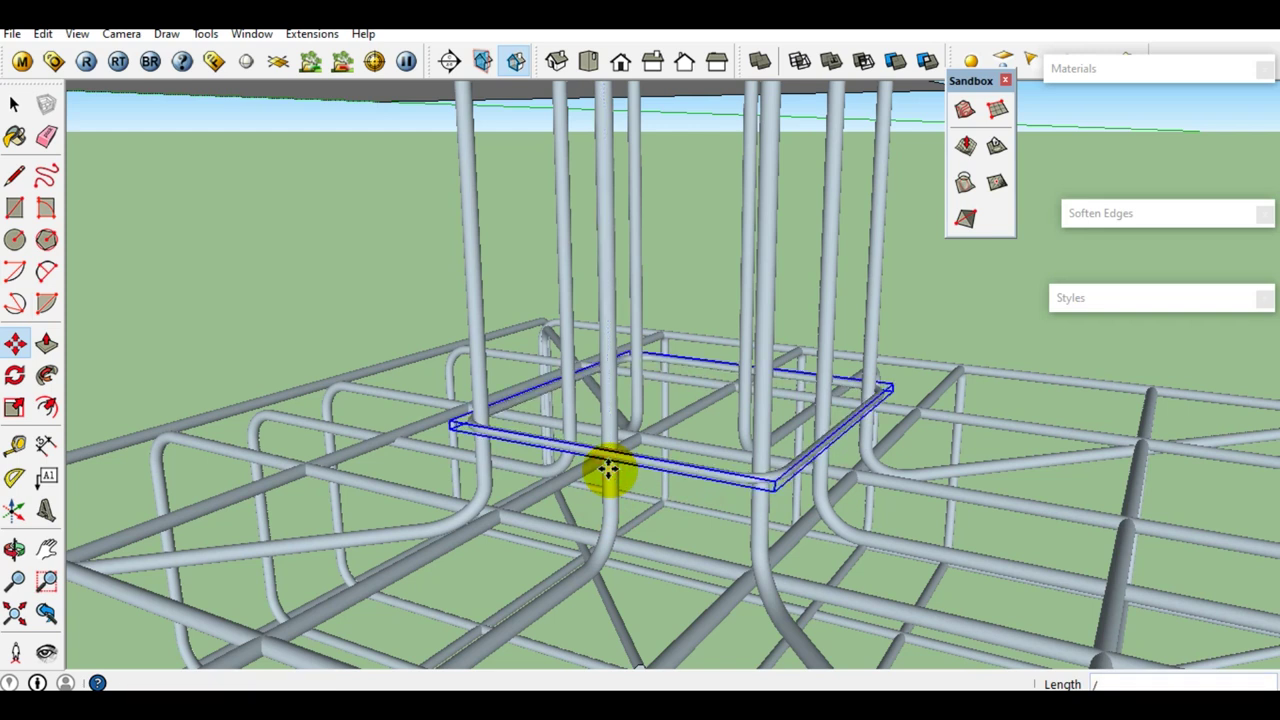
{"action": "type", "text": "/85"}
{"action": "key", "text": "Return"}
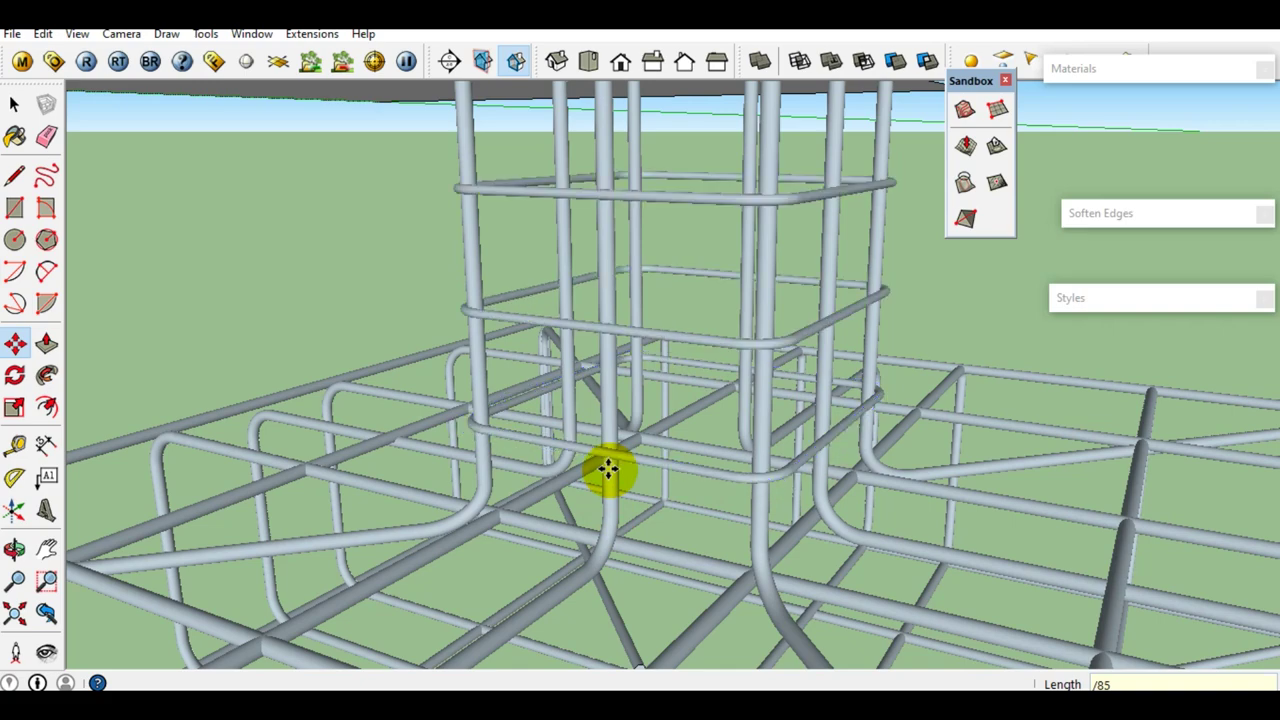
{"action": "scroll", "coordinate": [608, 469], "scroll_direction": "down", "scroll_amount": 3}
{"action": "mouse_move", "coordinate": [700, 366]}
{"action": "middle_mouse_down"}
{"action": "mouse_move", "coordinate": [408, 477]}
{"action": "mouse_move", "coordinate": [723, 480]}
{"action": "middle_mouse_up"}
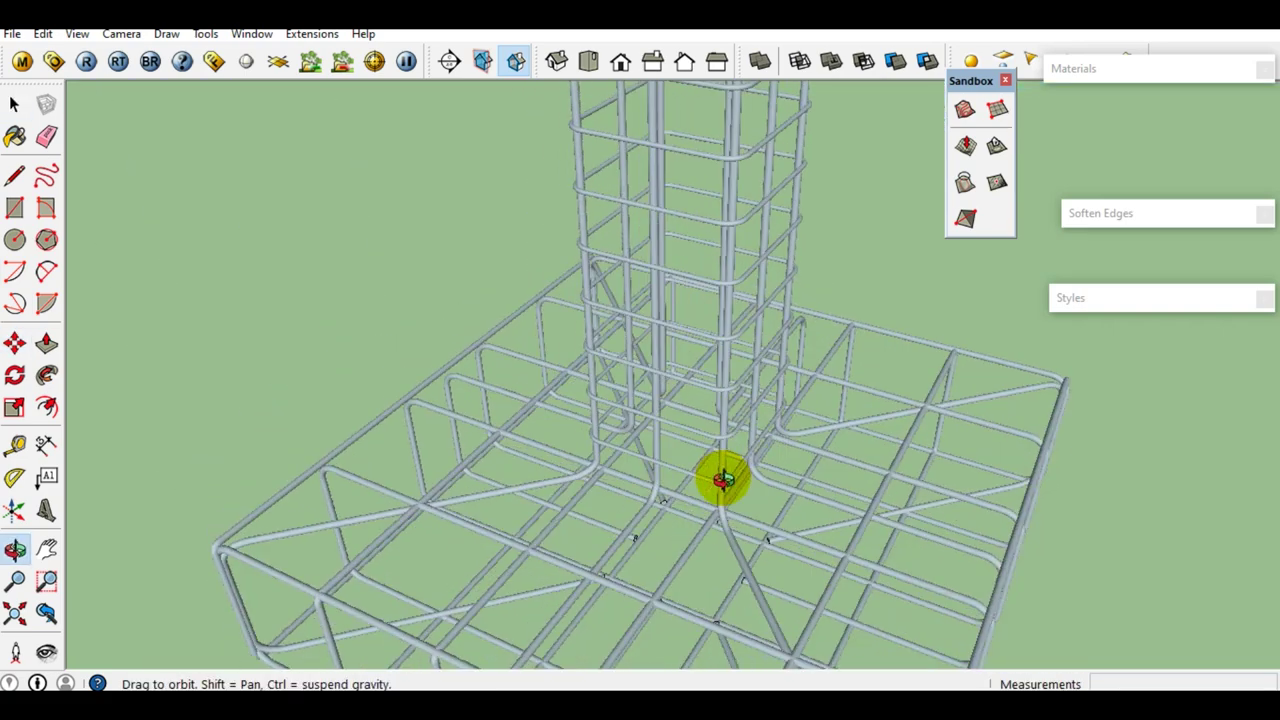
{"action": "scroll", "coordinate": [723, 480], "scroll_direction": "up", "scroll_amount": 5}
{"action": "middle_click_drag", "start_coordinate": [600, 277], "coordinate": [620, 429]}
{"action": "scroll", "coordinate": [628, 440], "scroll_direction": "down", "scroll_amount": 2}
{"action": "scroll", "coordinate": [628, 440], "scroll_direction": "down", "scroll_amount": 3}
{"action": "mouse_move", "coordinate": [646, 486]}
{"action": "middle_mouse_down"}
{"action": "mouse_move", "coordinate": [626, 457]}
{"action": "mouse_move", "coordinate": [640, 476]}
{"action": "mouse_move", "coordinate": [857, 414]}
{"action": "mouse_move", "coordinate": [780, 349]}
{"action": "mouse_move", "coordinate": [586, 386]}
{"action": "mouse_move", "coordinate": [618, 432]}
{"action": "middle_mouse_up"}
{"action": "scroll", "coordinate": [629, 420], "scroll_direction": "down", "scroll_amount": 2}
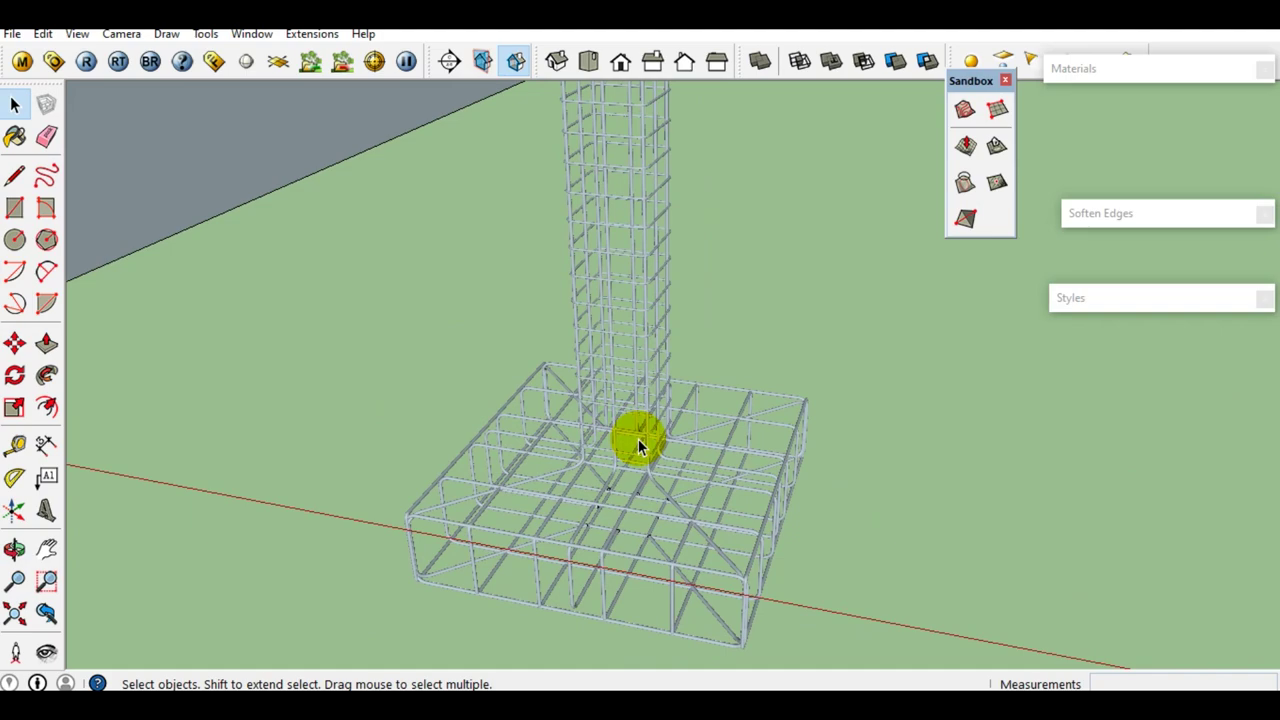
{"action": "mouse_move", "coordinate": [629, 461]}
{"action": "middle_mouse_down"}
{"action": "mouse_move", "coordinate": [483, 385]}
{"action": "mouse_move", "coordinate": [826, 509]}
{"action": "mouse_move", "coordinate": [591, 487]}
{"action": "middle_mouse_up"}
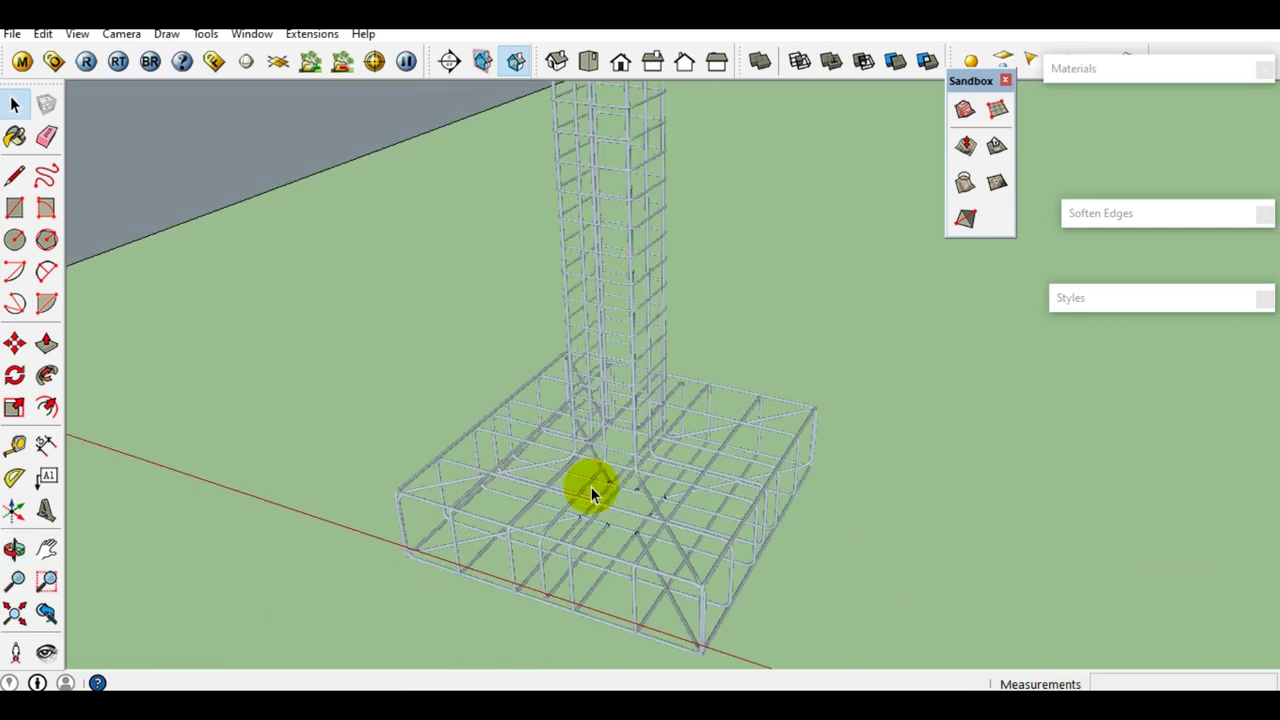